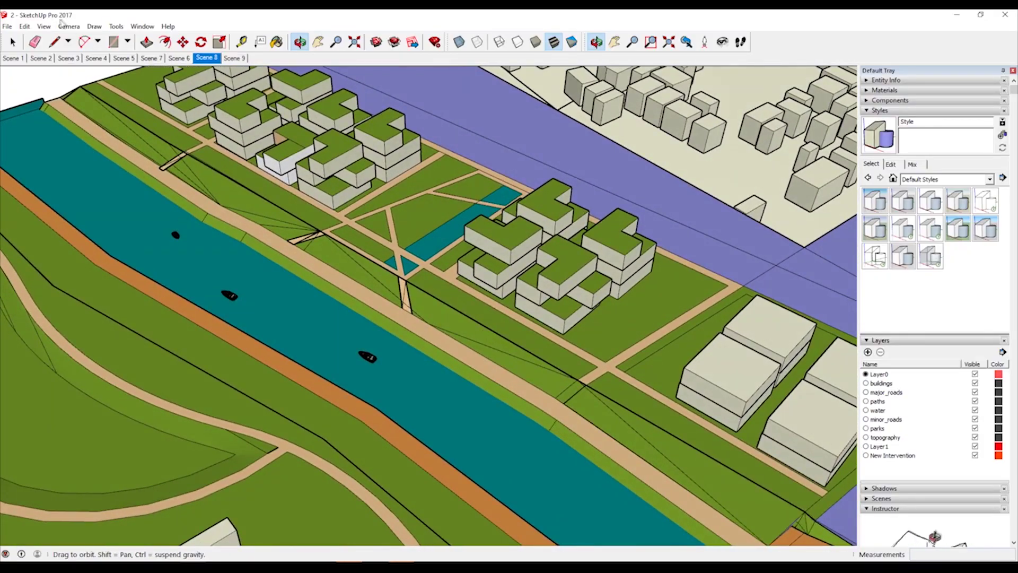
Switch the camera to parallel projection for the view in Scene 8.
{"action": "left_click", "coordinate": [63, 25]}
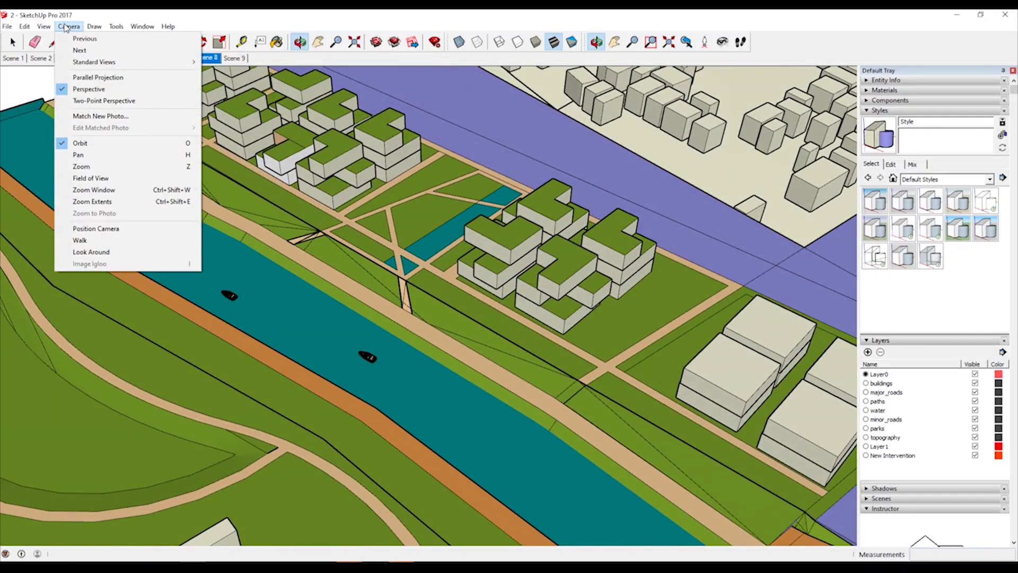
{"action": "left_click", "coordinate": [103, 79]}
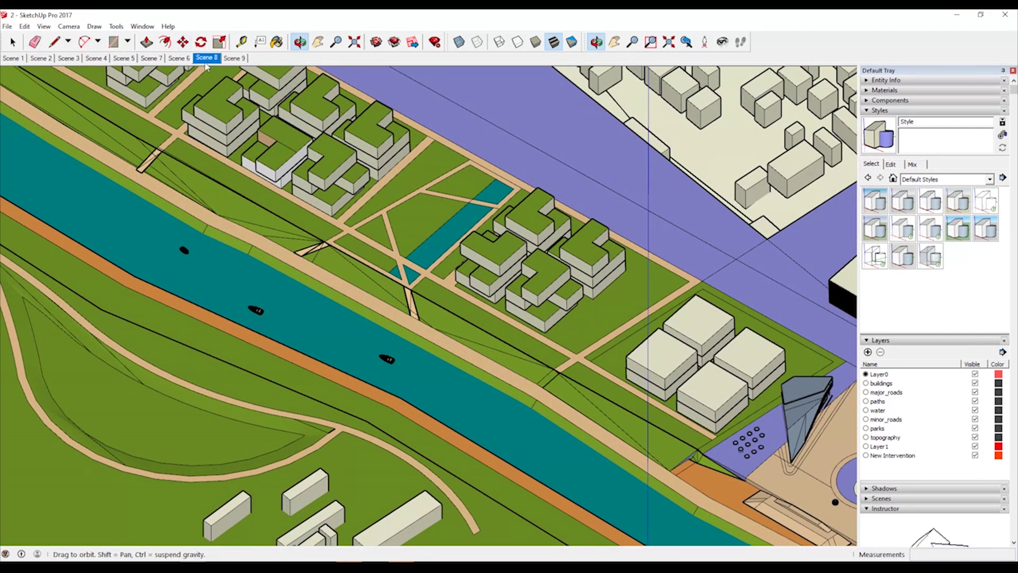
{"action": "left_click", "coordinate": [208, 59]}
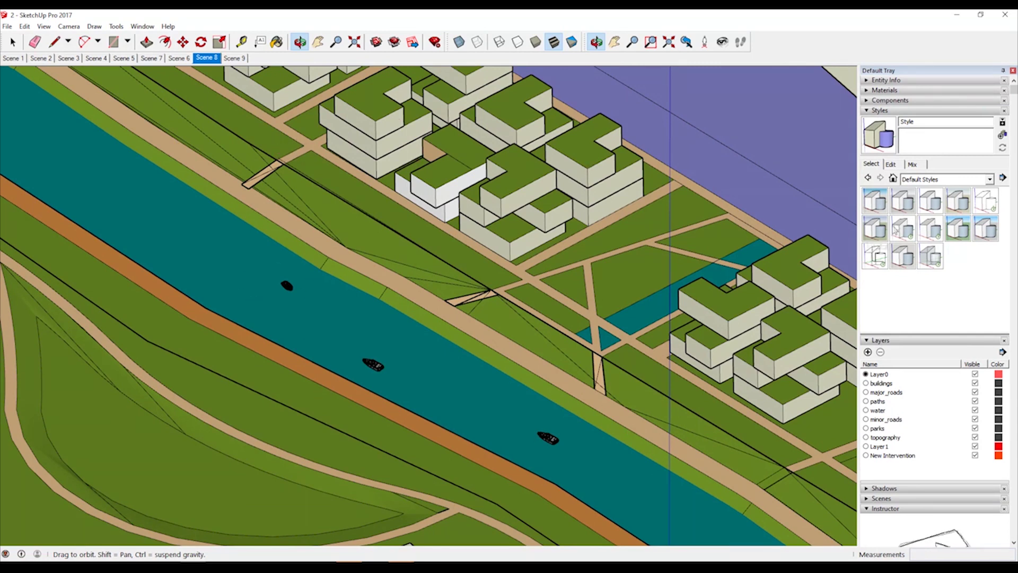
Try the HiddenLine style on the model and compare it with another of the default styles.
{"action": "left_click", "coordinate": [986, 200]}
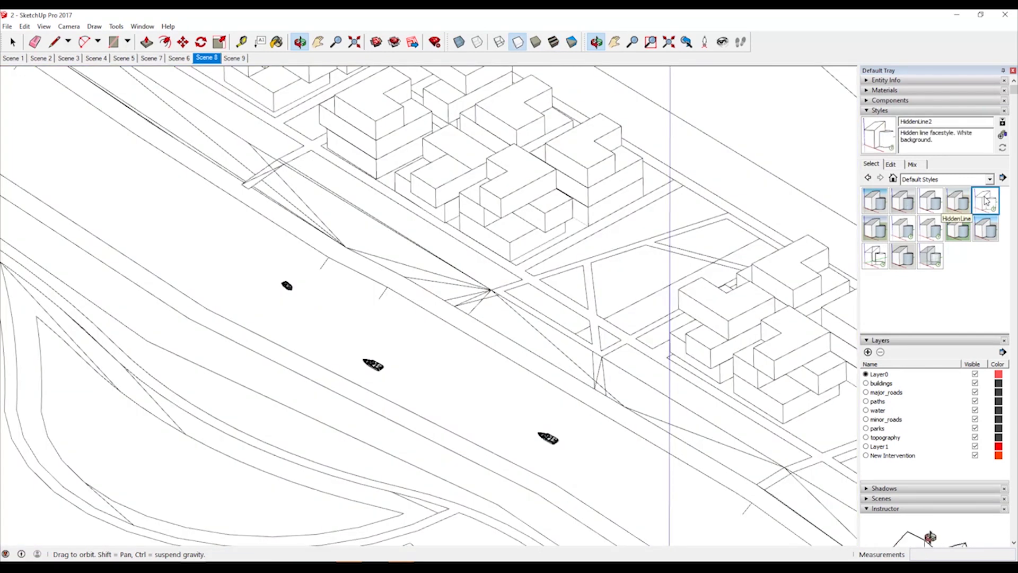
{"action": "left_click", "coordinate": [958, 229]}
{"action": "left_click", "coordinate": [984, 201]}
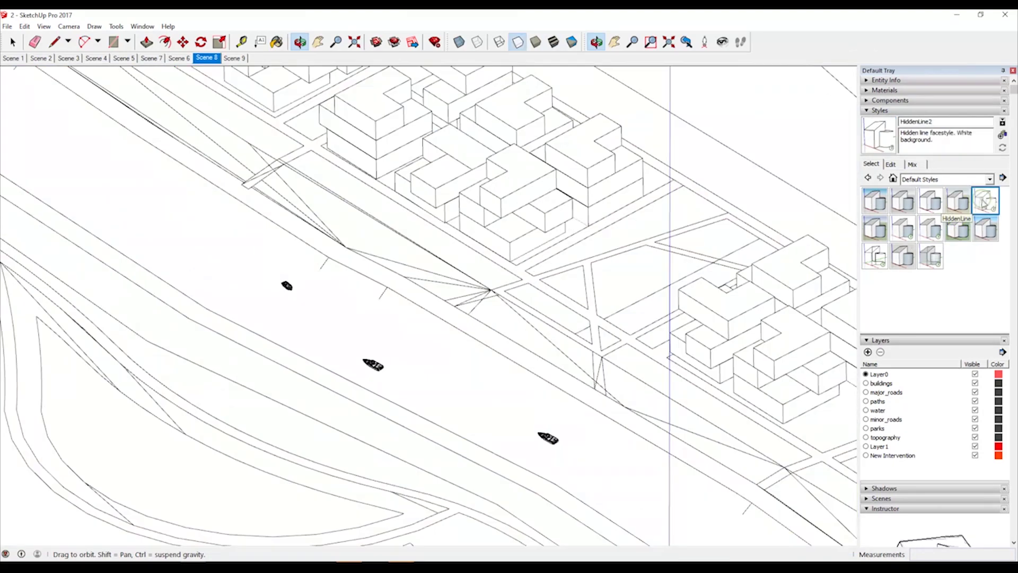
{"action": "left_click", "coordinate": [958, 229]}
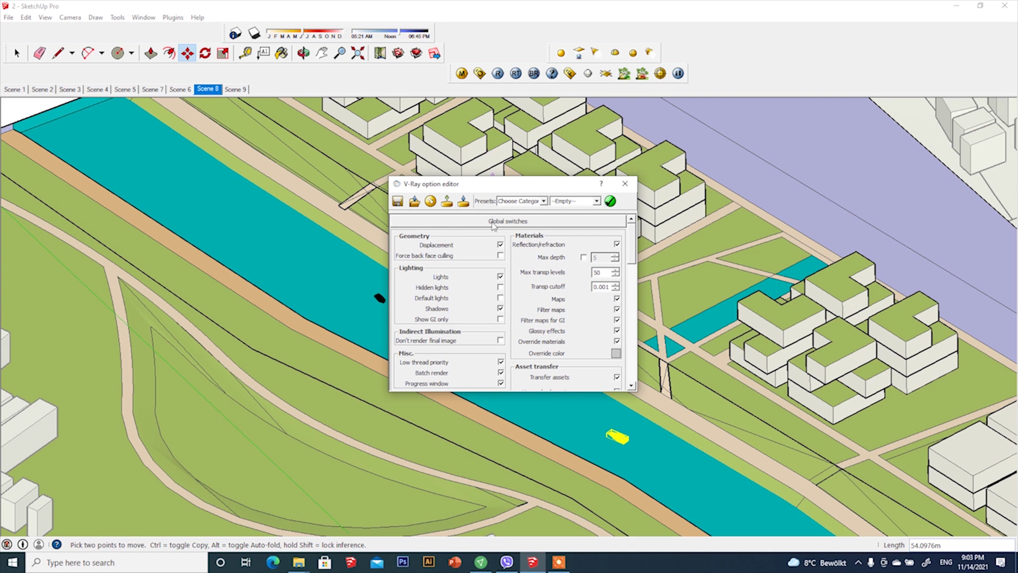
Review the V-Ray global switches, image sampler, antialiasing filter, color mapping and output size settings.
{"action": "scroll", "coordinate": [560, 255], "scroll_direction": "down", "scroll_amount": 1}
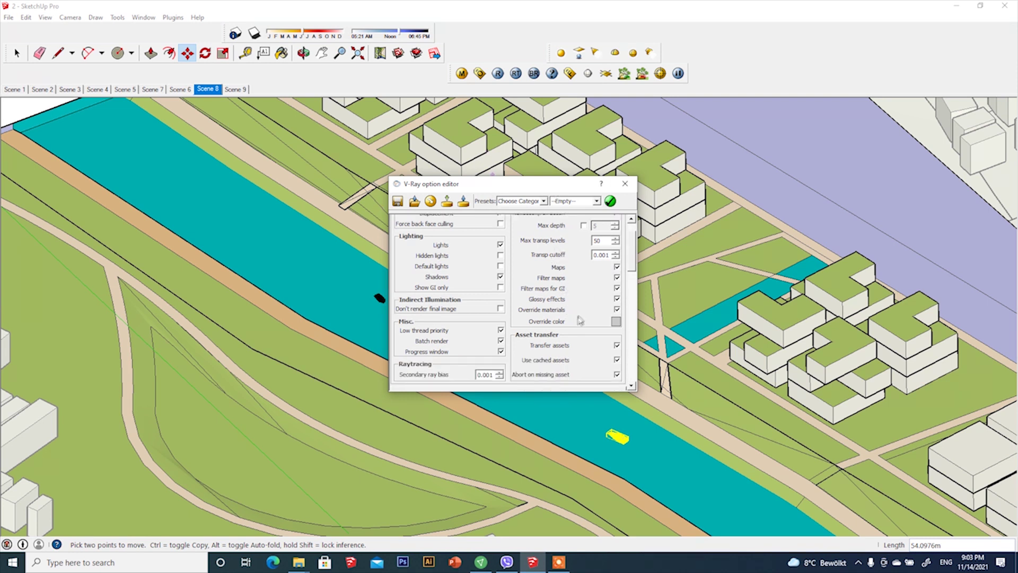
{"action": "scroll", "coordinate": [552, 318], "scroll_direction": "down", "scroll_amount": 6}
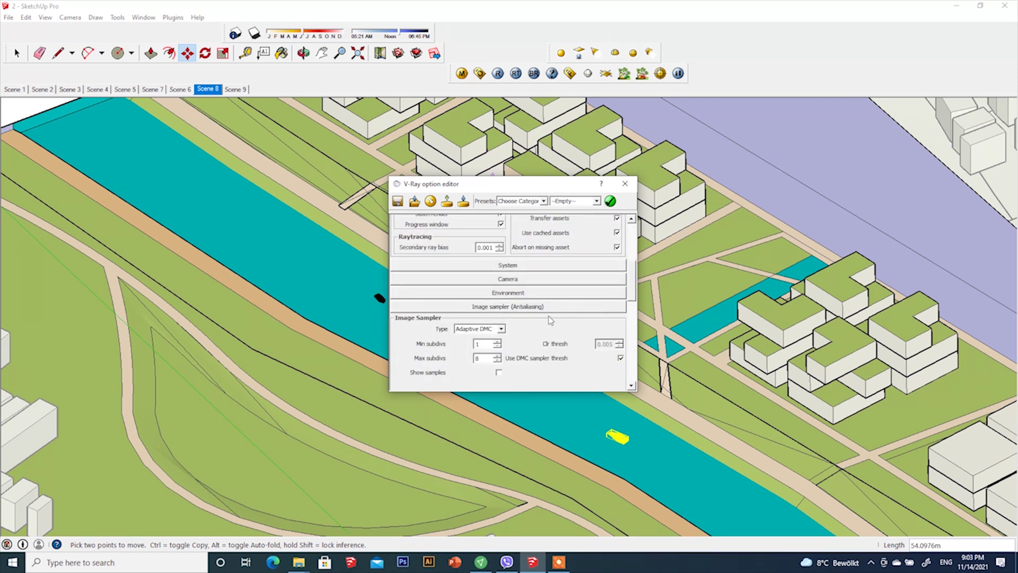
{"action": "left_click", "coordinate": [481, 266]}
{"action": "left_click", "coordinate": [481, 275]}
{"action": "scroll", "coordinate": [583, 333], "scroll_direction": "down", "scroll_amount": 3}
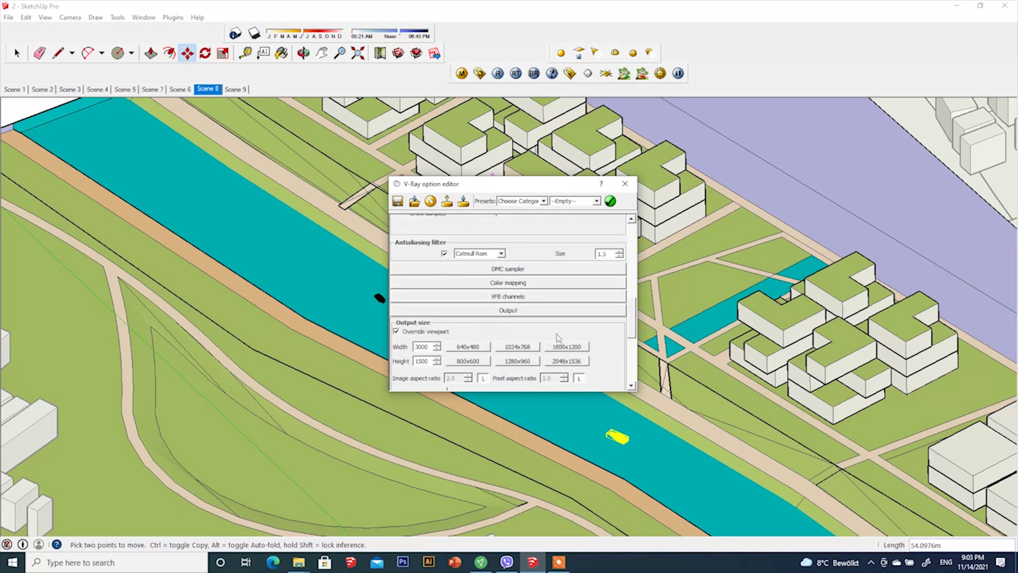
{"action": "left_click", "coordinate": [524, 286]}
{"action": "left_click", "coordinate": [457, 300]}
{"action": "left_click", "coordinate": [457, 313]}
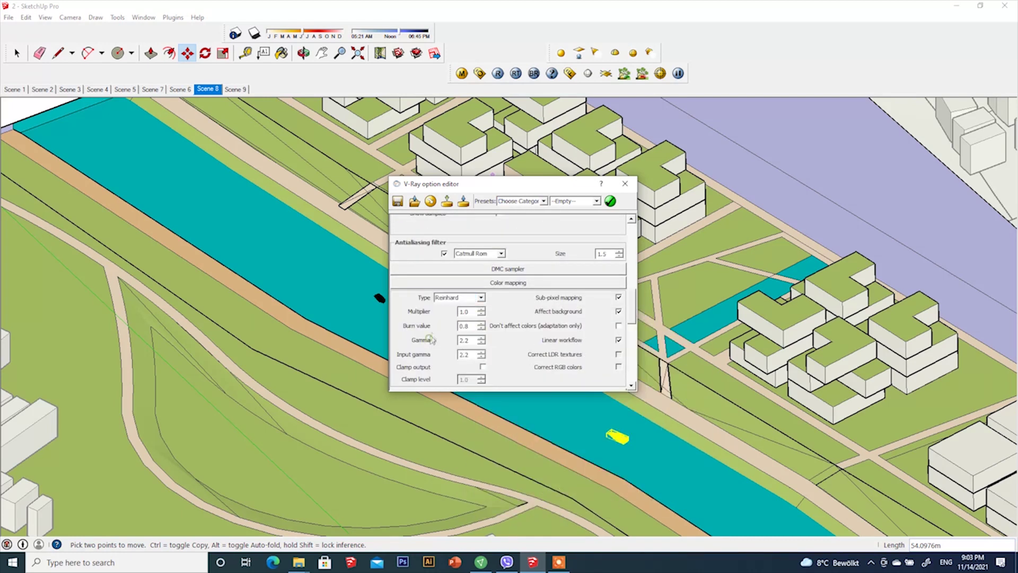
{"action": "scroll", "coordinate": [461, 324], "scroll_direction": "down", "scroll_amount": 5}
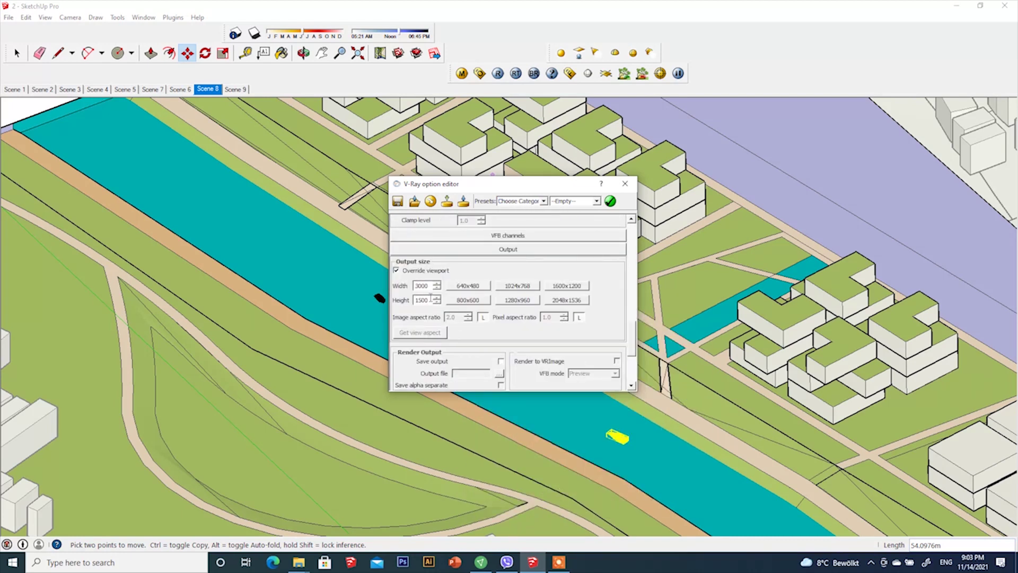
{"action": "scroll", "coordinate": [602, 331], "scroll_direction": "down", "scroll_amount": 1}
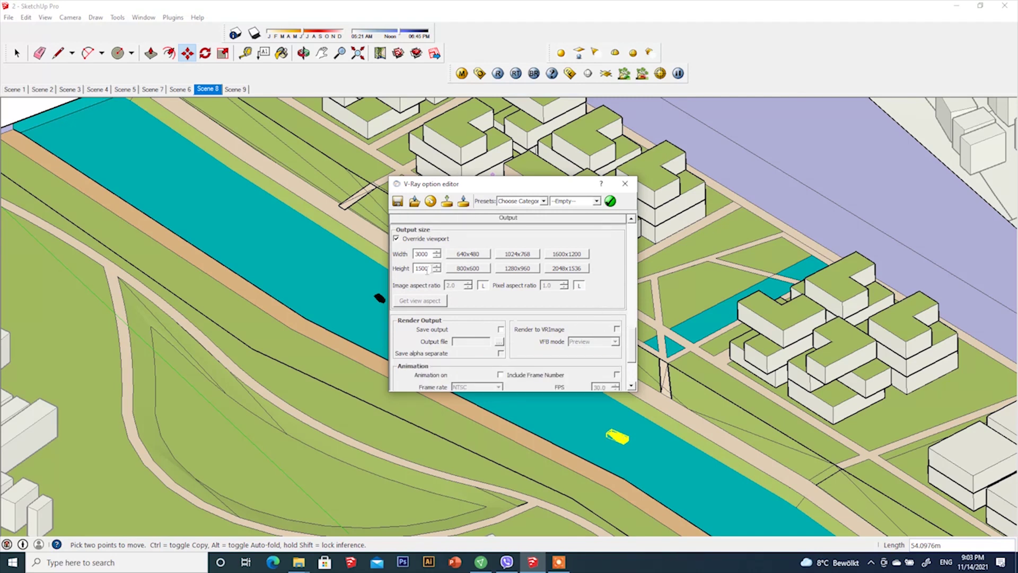
{"action": "scroll", "coordinate": [586, 309], "scroll_direction": "down", "scroll_amount": 2}
{"action": "scroll", "coordinate": [531, 324], "scroll_direction": "up", "scroll_amount": 10}
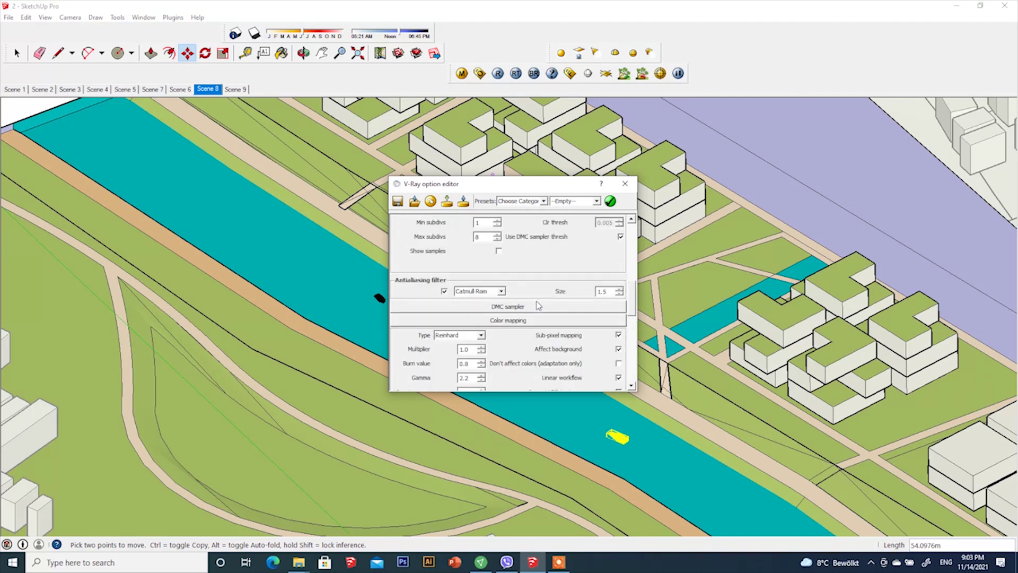
Examine the V-Ray environment settings and the bitmap texture assigned to the GI skylight, then close the option editor.
{"action": "left_click", "coordinate": [529, 329]}
{"action": "scroll", "coordinate": [476, 327], "scroll_direction": "down", "scroll_amount": 1}
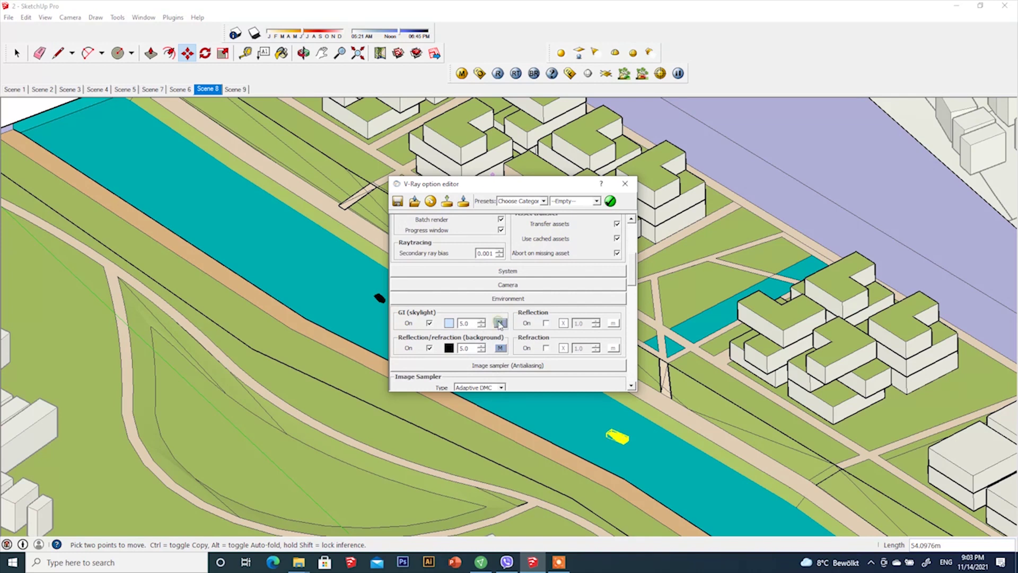
{"action": "left_click", "coordinate": [499, 323]}
{"action": "left_click", "coordinate": [368, 289]}
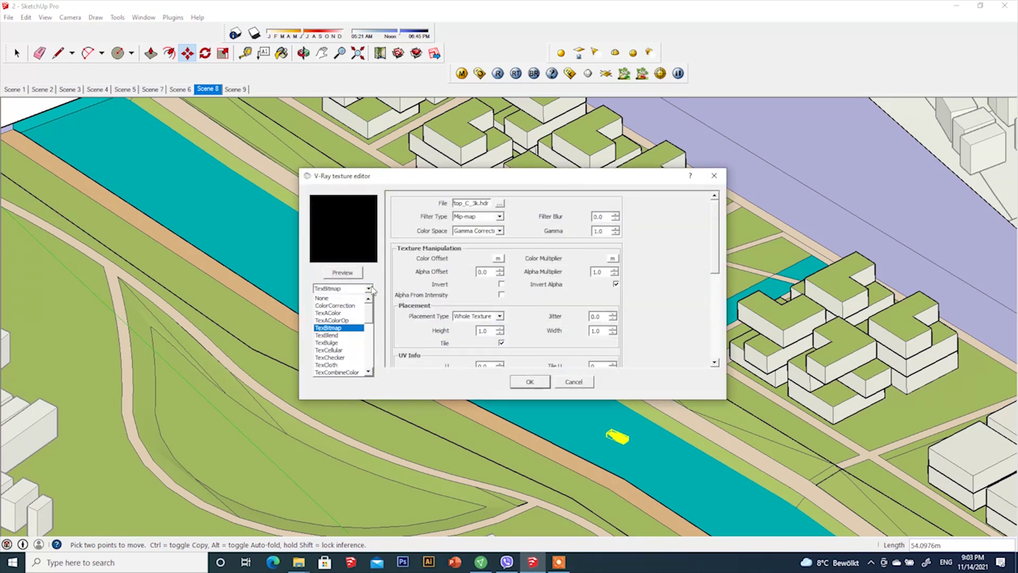
{"action": "left_click", "coordinate": [387, 315]}
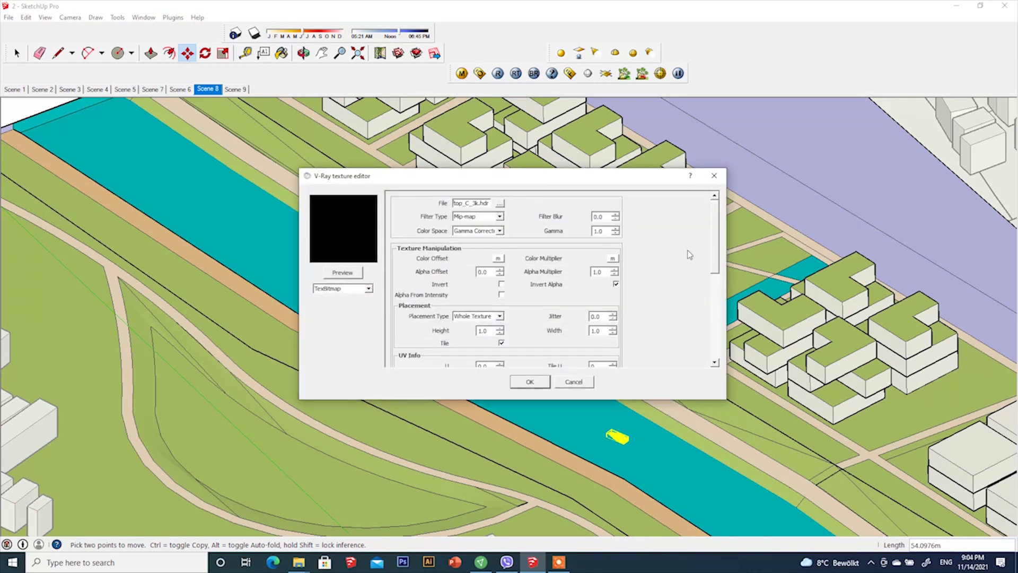
{"action": "left_click_drag", "start_coordinate": [716, 265], "coordinate": [713, 361]}
{"action": "left_click", "coordinate": [536, 276]}
{"action": "left_click", "coordinate": [631, 298]}
{"action": "left_click", "coordinate": [527, 382]}
{"action": "left_click", "coordinate": [528, 382]}
{"action": "left_click", "coordinate": [625, 184]}
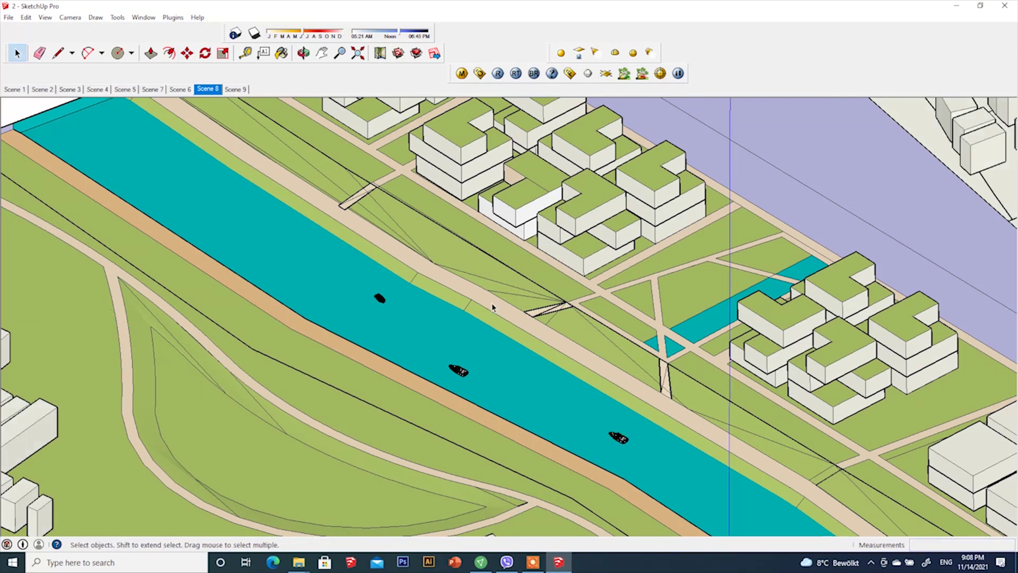
Reopen the V-Ray option editor and review the global switches, the physical camera and the environment settings.
{"action": "left_click", "coordinate": [479, 73]}
{"action": "left_click", "coordinate": [517, 223]}
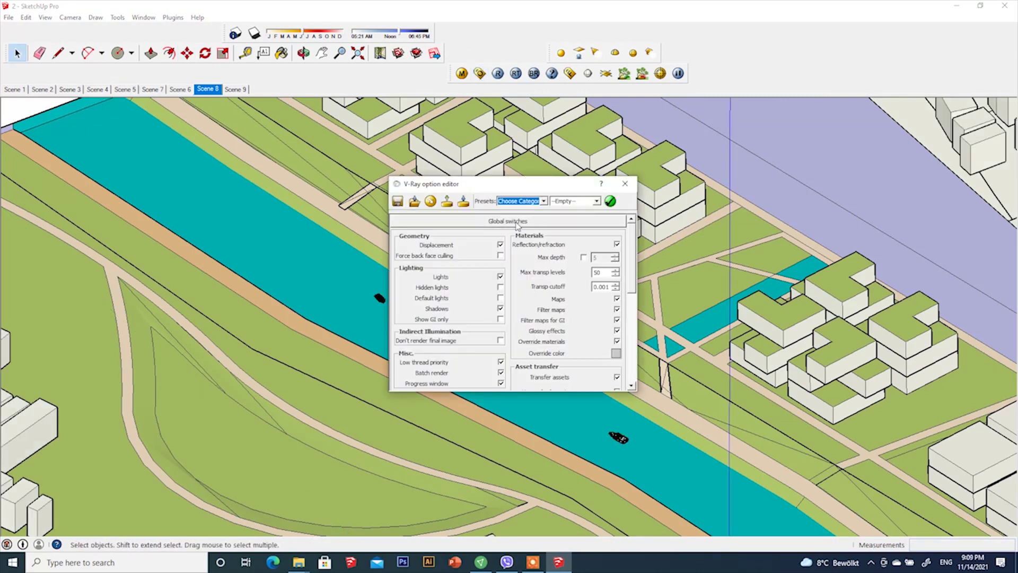
{"action": "scroll", "coordinate": [631, 269], "scroll_direction": "down", "scroll_amount": 3}
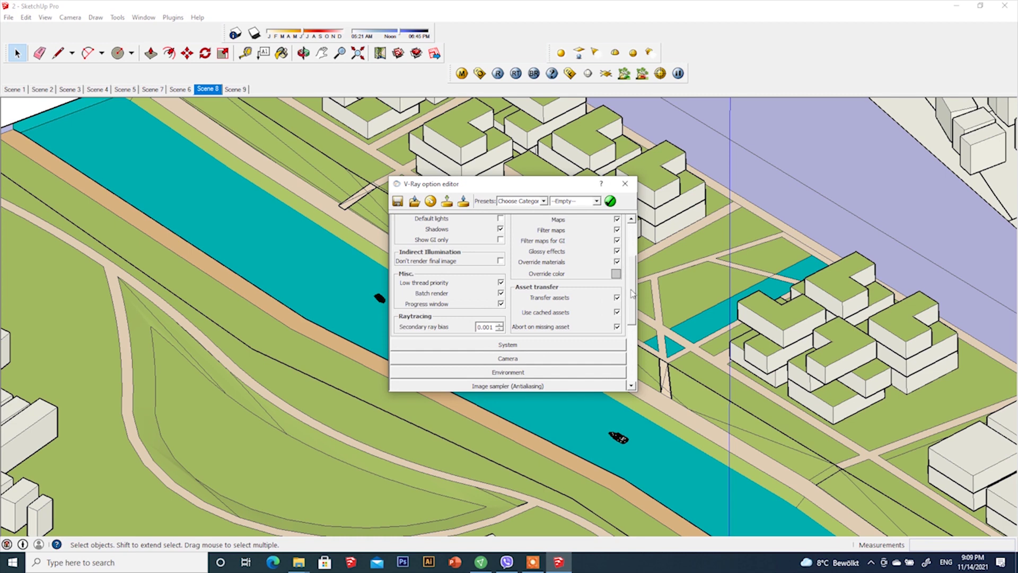
{"action": "scroll", "coordinate": [633, 294], "scroll_direction": "down", "scroll_amount": 3}
{"action": "left_click", "coordinate": [545, 263]}
{"action": "scroll", "coordinate": [631, 297], "scroll_direction": "down", "scroll_amount": 2}
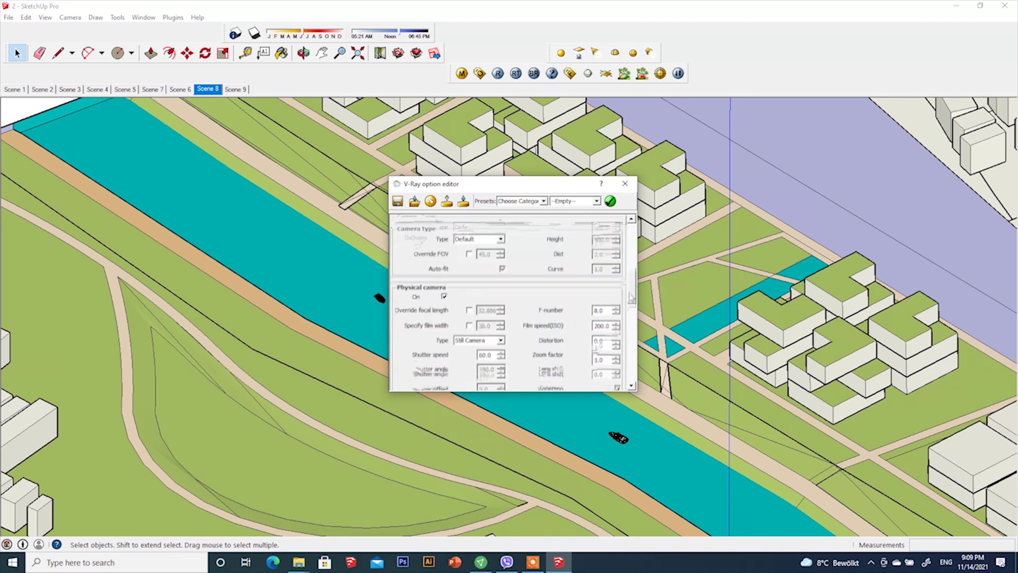
{"action": "scroll", "coordinate": [631, 297], "scroll_direction": "down", "scroll_amount": 8}
{"action": "left_click", "coordinate": [607, 312]}
{"action": "scroll", "coordinate": [481, 236], "scroll_direction": "down", "scroll_amount": 1}
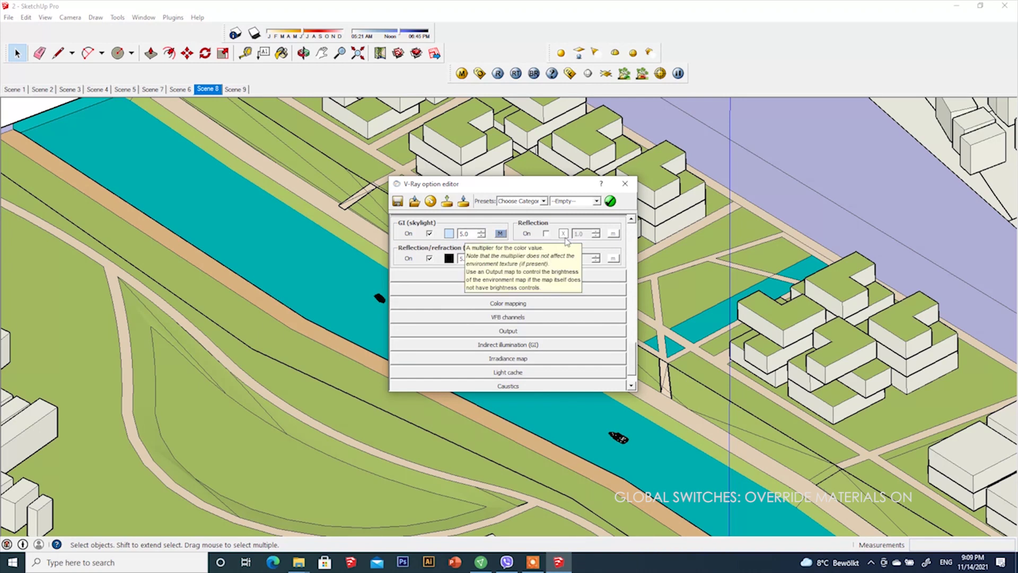
Check the HDR bitmap texture settings of the GI skylight and accept them.
{"action": "left_click", "coordinate": [499, 234]}
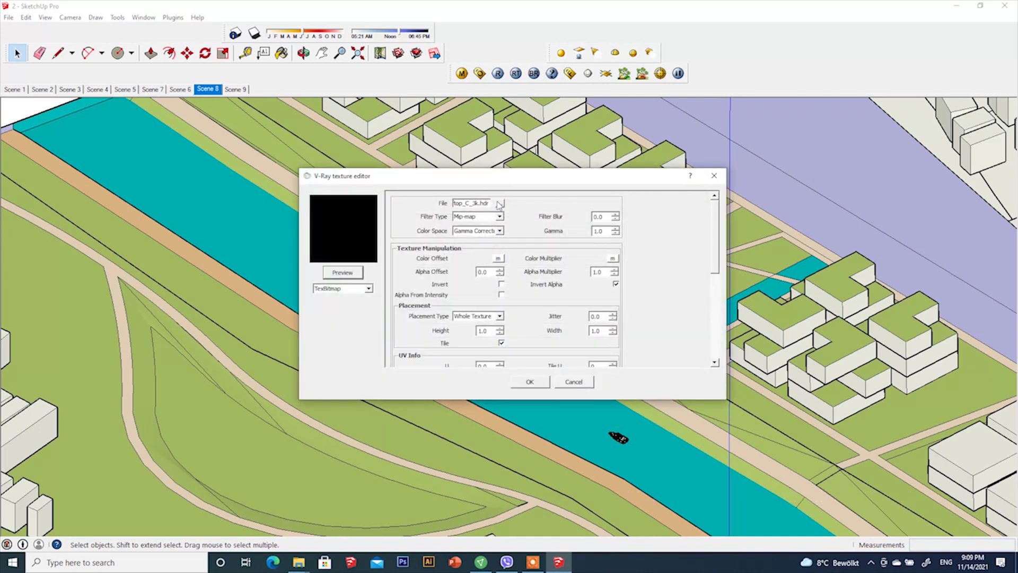
{"action": "left_click_drag", "start_coordinate": [713, 242], "coordinate": [711, 336]}
{"action": "left_click", "coordinate": [568, 276]}
{"action": "left_click", "coordinate": [563, 291]}
{"action": "left_click", "coordinate": [535, 378]}
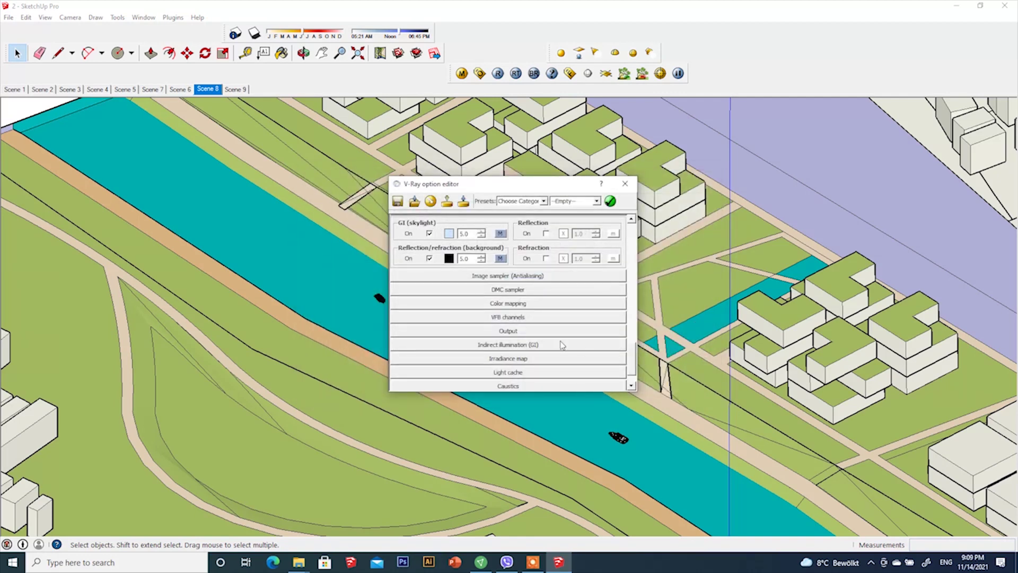
Check the V-Ray output size, close the option editor and render the Scene 8 view.
{"action": "left_click", "coordinate": [545, 334]}
{"action": "scroll", "coordinate": [630, 361], "scroll_direction": "down", "scroll_amount": 3}
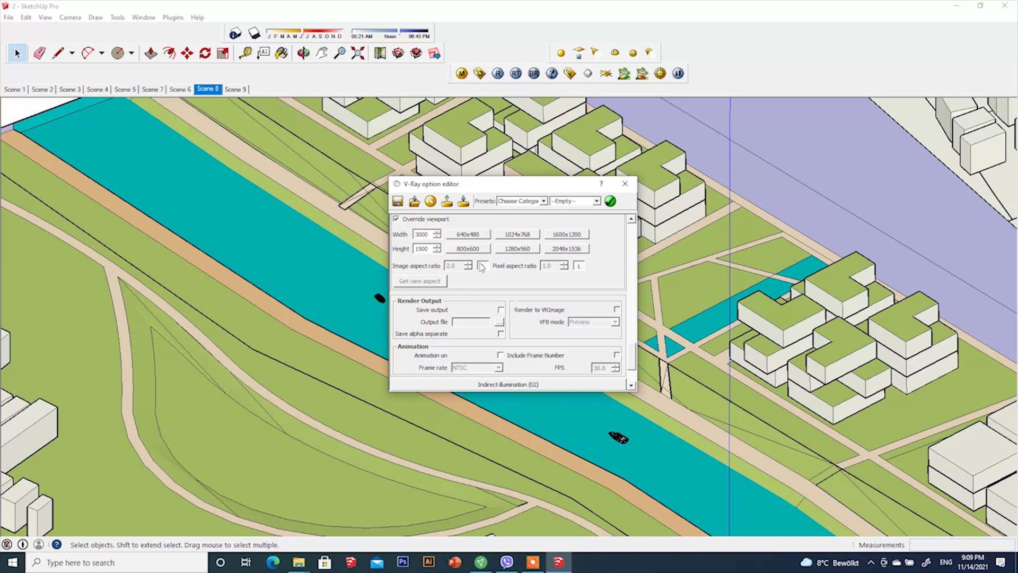
{"action": "left_click", "coordinate": [624, 184]}
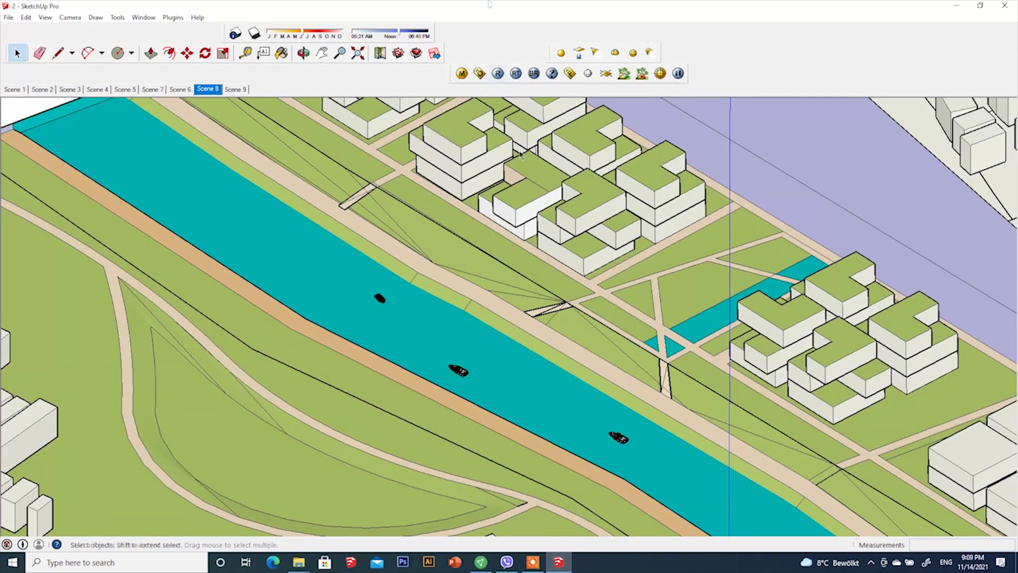
{"action": "left_click", "coordinate": [497, 73]}
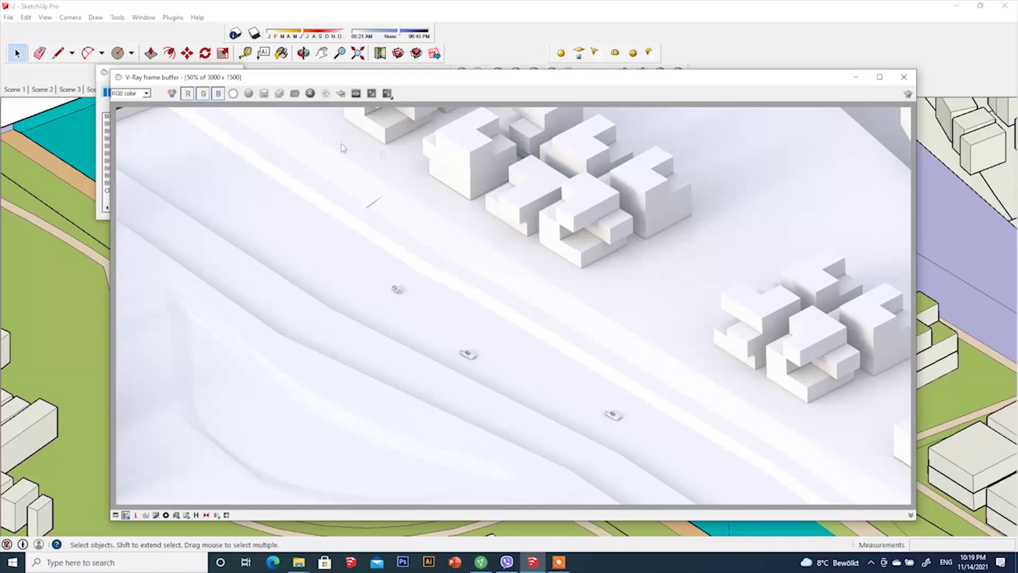
Save the rendered image as a JPEG named "View 02" in the Render View folder and close the frame buffer.
{"action": "left_click", "coordinate": [264, 94]}
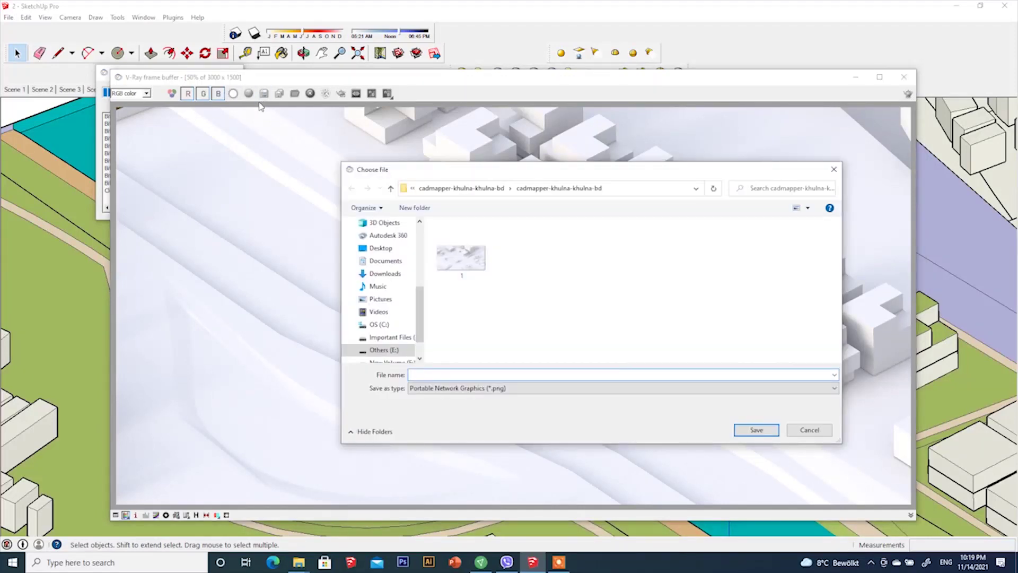
{"action": "left_click", "coordinate": [461, 187]}
{"action": "left_click", "coordinate": [513, 190]}
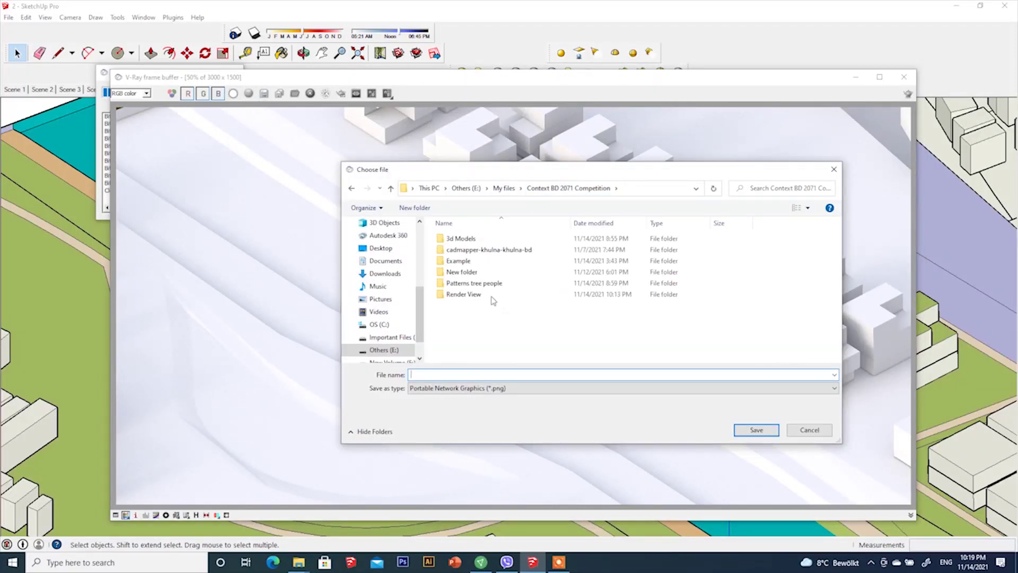
{"action": "double_click", "coordinate": [489, 294]}
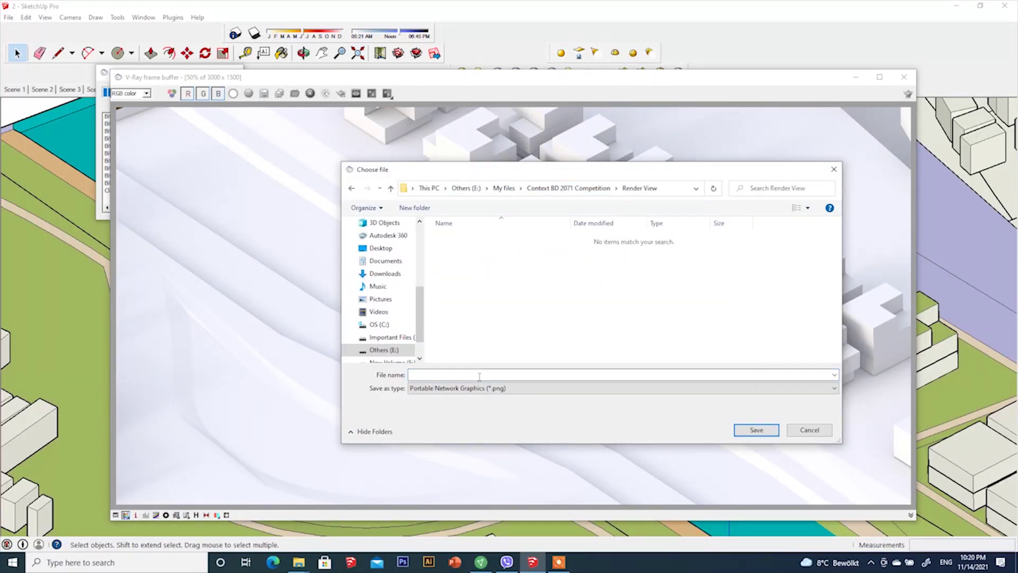
{"action": "left_click", "coordinate": [507, 393]}
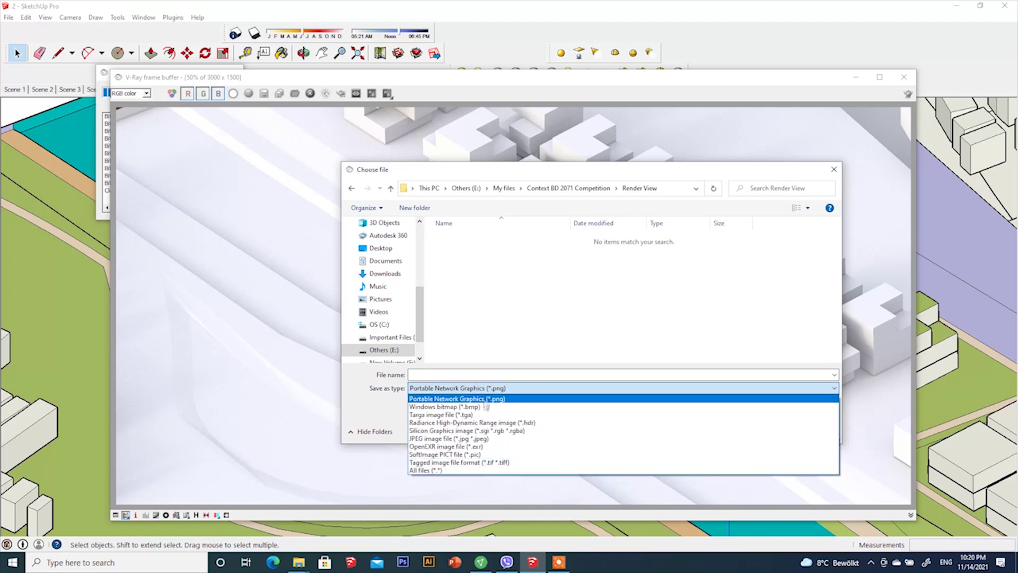
{"action": "left_click", "coordinate": [490, 437]}
{"action": "left_click", "coordinate": [508, 375]}
{"action": "type", "text": "Vi"}
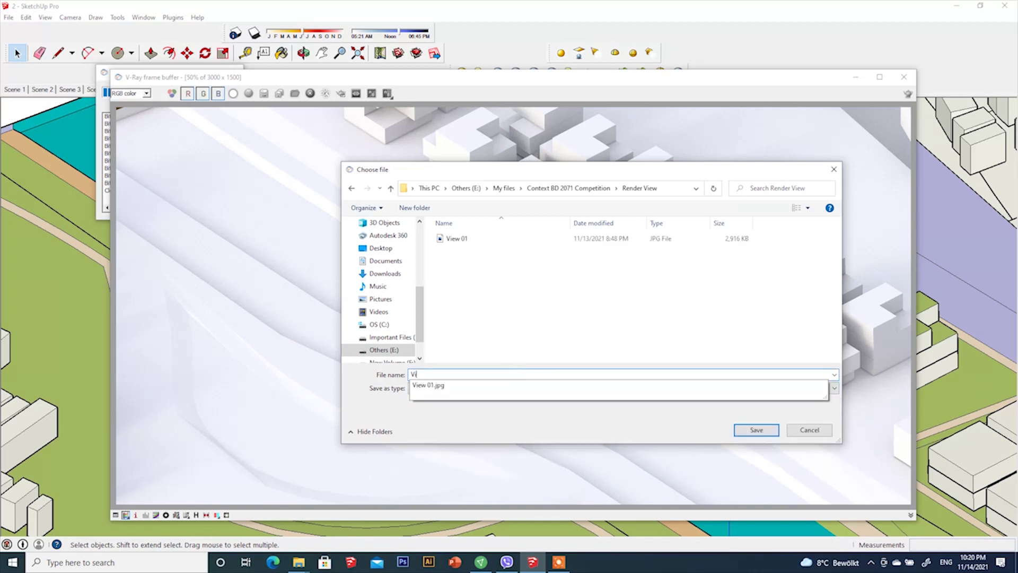
{"action": "type", "text": "ew 02"}
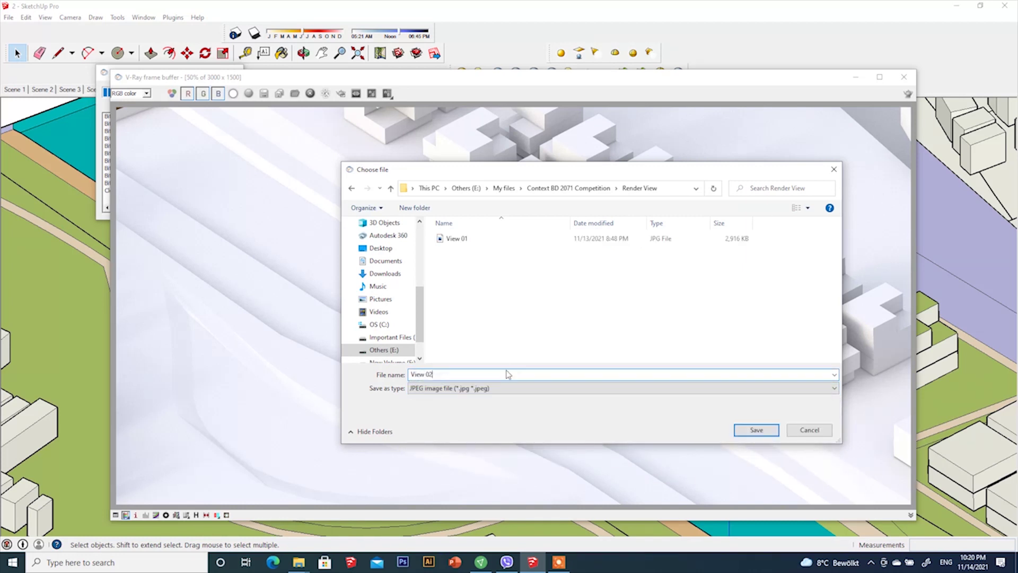
{"action": "left_click", "coordinate": [745, 428]}
{"action": "left_click", "coordinate": [904, 77]}
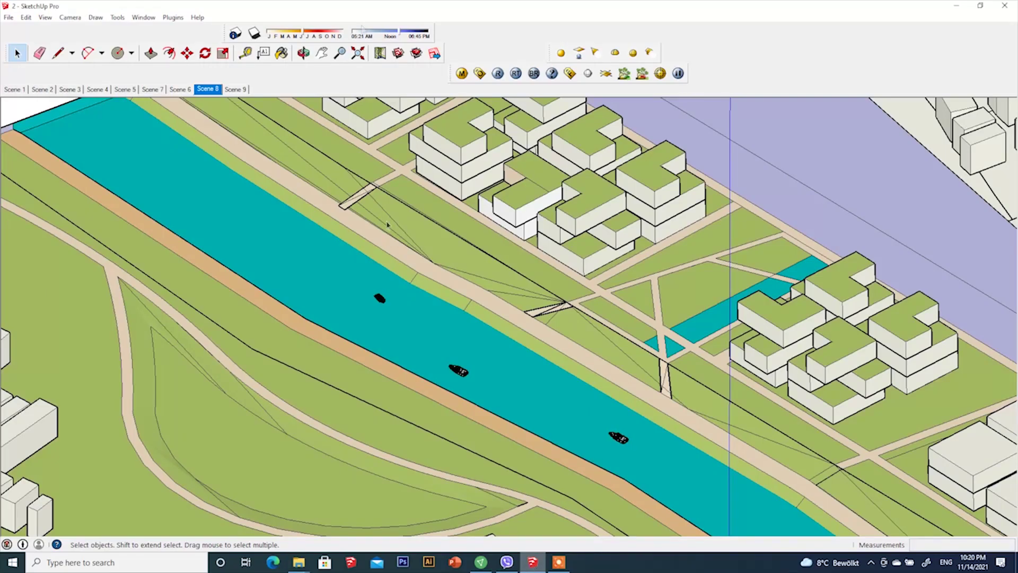
Apply the HiddenLine style from the default styles to the Scene 8 view.
{"action": "left_click", "coordinate": [142, 17]}
{"action": "left_click", "coordinate": [166, 80]}
{"action": "left_click_drag", "start_coordinate": [923, 245], "coordinate": [780, 214]}
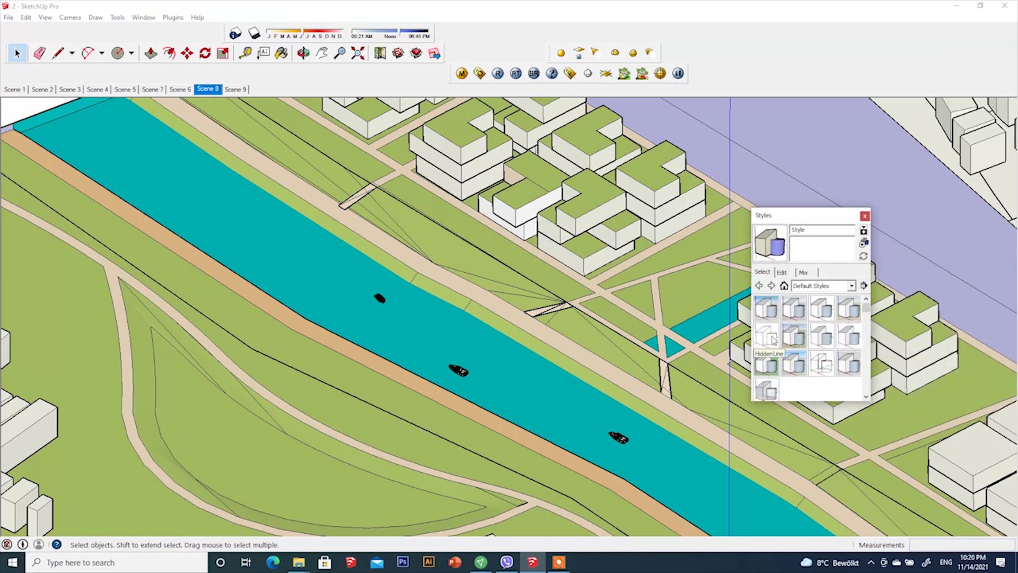
{"action": "left_click", "coordinate": [767, 335]}
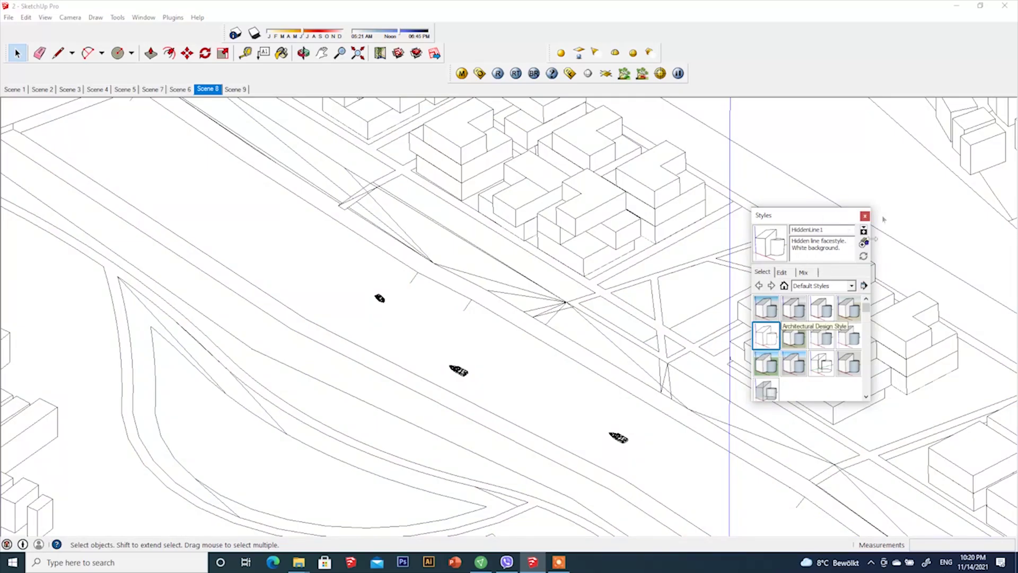
Export the hidden-line view as a PDF 2D graphic named "View 02" in the Render View folder.
{"action": "left_click", "coordinate": [860, 217]}
{"action": "left_click", "coordinate": [8, 16]}
{"action": "mouse_move", "coordinate": [52, 189]}
{"action": "left_click", "coordinate": [273, 192]}
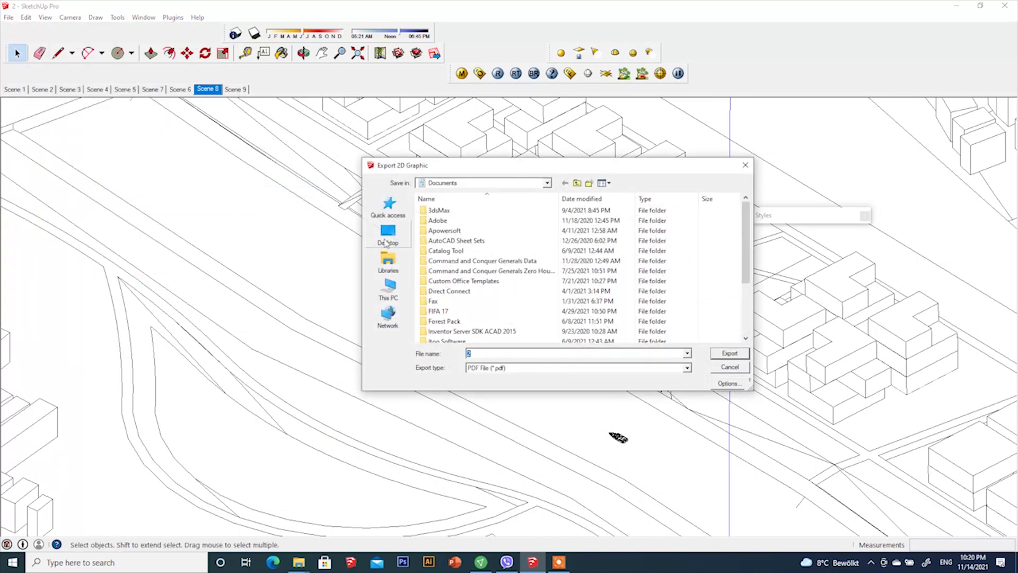
{"action": "type", "text": "View 02"}
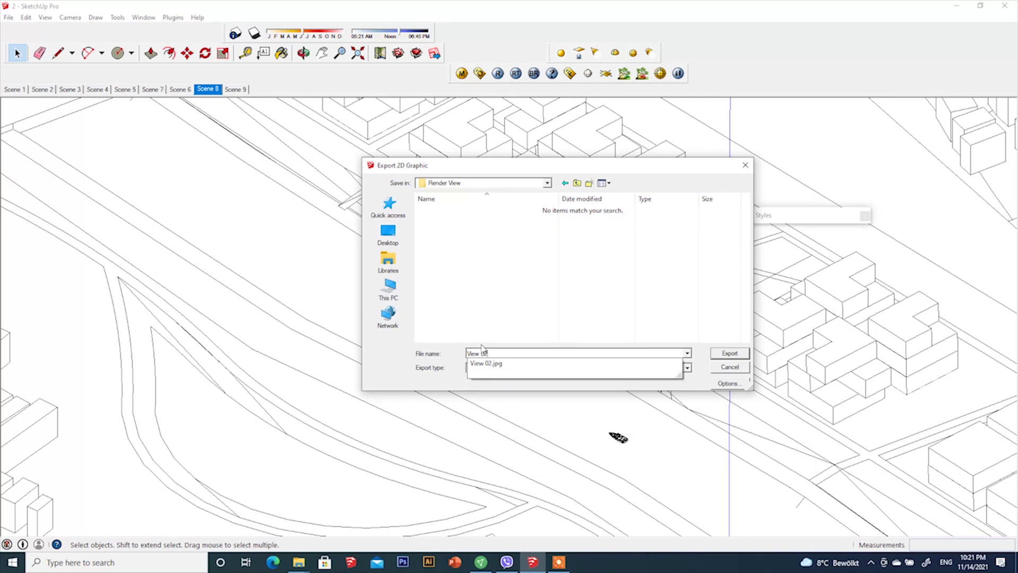
{"action": "double_click", "coordinate": [539, 369]}
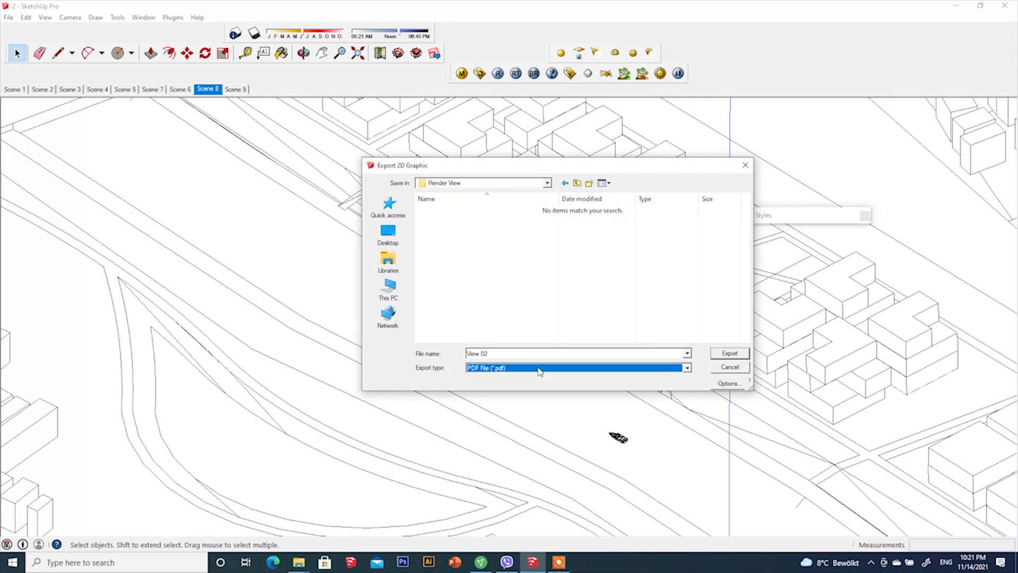
{"action": "left_click", "coordinate": [730, 353]}
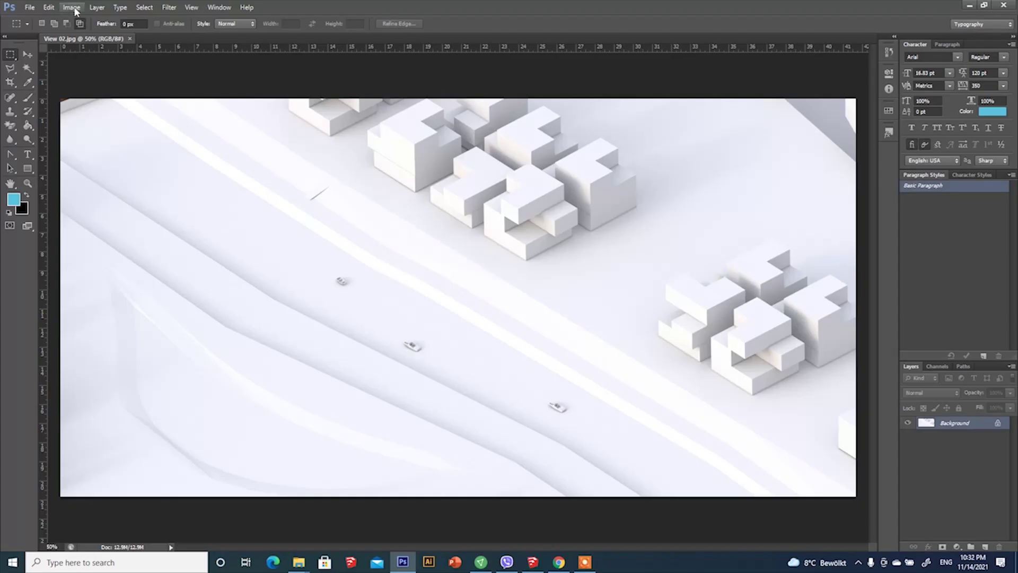
Resize the View 02.jpg render in Photoshop to a resolution of 300 and a width of 5000 pixels.
{"action": "left_click", "coordinate": [71, 8]}
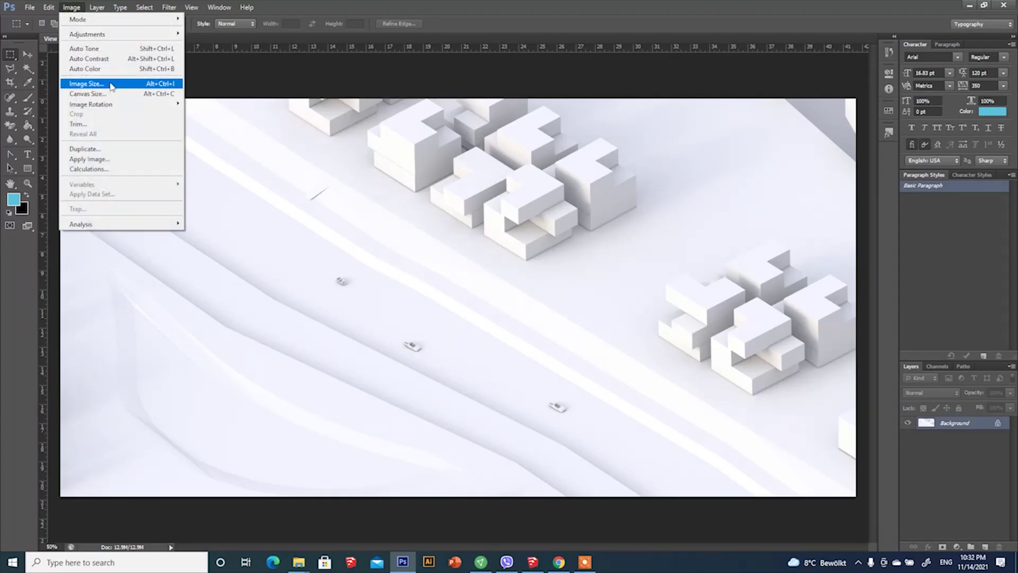
{"action": "left_click", "coordinate": [85, 149]}
{"action": "type", "text": "300"}
{"action": "double_click", "coordinate": [457, 158]}
{"action": "type", "text": "5000"}
{"action": "left_click", "coordinate": [591, 144]}
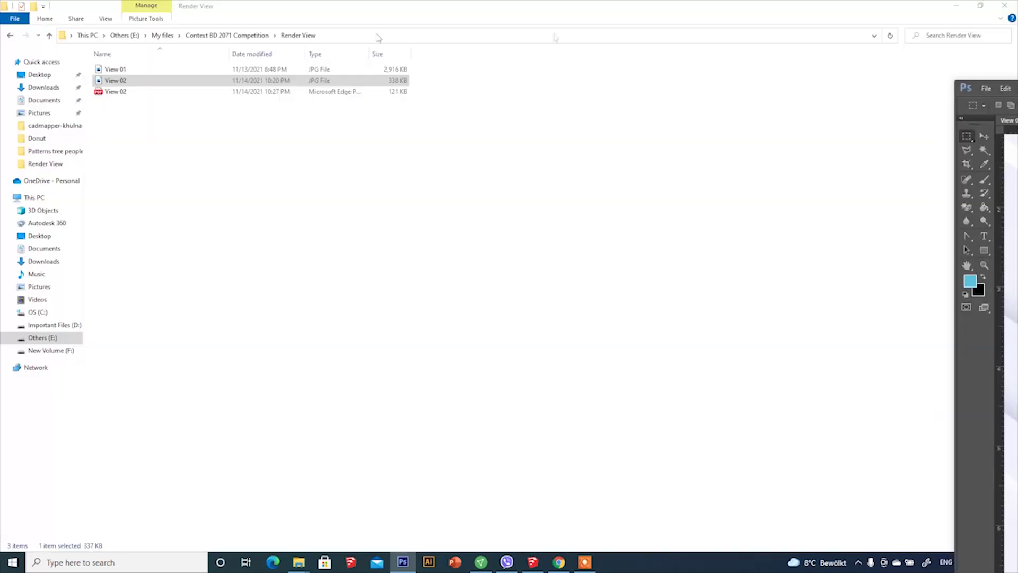
Place the View 02 PDF line drawing from the Render View folder into the render document.
{"action": "left_click", "coordinate": [972, 84]}
{"action": "double_click", "coordinate": [977, 83]}
{"action": "left_click_drag", "start_coordinate": [875, 10], "coordinate": [821, 127]}
{"action": "left_click_drag", "start_coordinate": [107, 98], "coordinate": [365, 254]}
{"action": "left_click", "coordinate": [643, 141]}
{"action": "left_click", "coordinate": [610, 160]}
{"action": "left_click", "coordinate": [588, 324]}
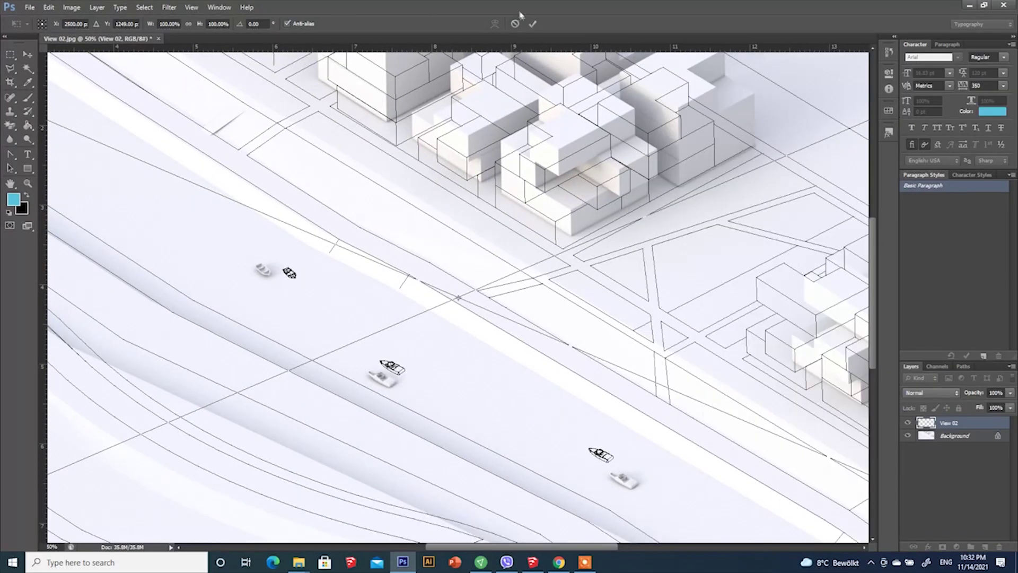
Scale the placed line drawing to about 17.7% and shift it roughly over the rendered buildings.
{"action": "scroll", "coordinate": [390, 194], "scroll_direction": "down", "scroll_amount": 2, "text": "alt"}
{"action": "key", "text": "v"}
{"action": "scroll", "coordinate": [392, 193], "scroll_direction": "down", "scroll_amount": 1, "text": "alt"}
{"action": "scroll", "coordinate": [539, 168], "scroll_direction": "up", "scroll_amount": 2, "text": "alt"}
{"action": "left_click_drag", "start_coordinate": [524, 234], "coordinate": [533, 216]}
{"action": "scroll", "coordinate": [384, 175], "scroll_direction": "down", "scroll_amount": 4, "text": "alt"}
{"action": "scroll", "coordinate": [383, 172], "scroll_direction": "down", "scroll_amount": 1, "text": "alt"}
{"action": "key", "text": "ctrl+t"}
{"action": "scroll", "coordinate": [812, 393], "scroll_direction": "up", "scroll_amount": 1, "text": "alt"}
{"action": "scroll", "coordinate": [803, 446], "scroll_direction": "down", "scroll_amount": 1, "text": "alt"}
{"action": "left_click_drag", "start_coordinate": [838, 448], "coordinate": [885, 460], "text": "shift"}
{"action": "left_click_drag", "start_coordinate": [773, 396], "coordinate": [768, 402]}
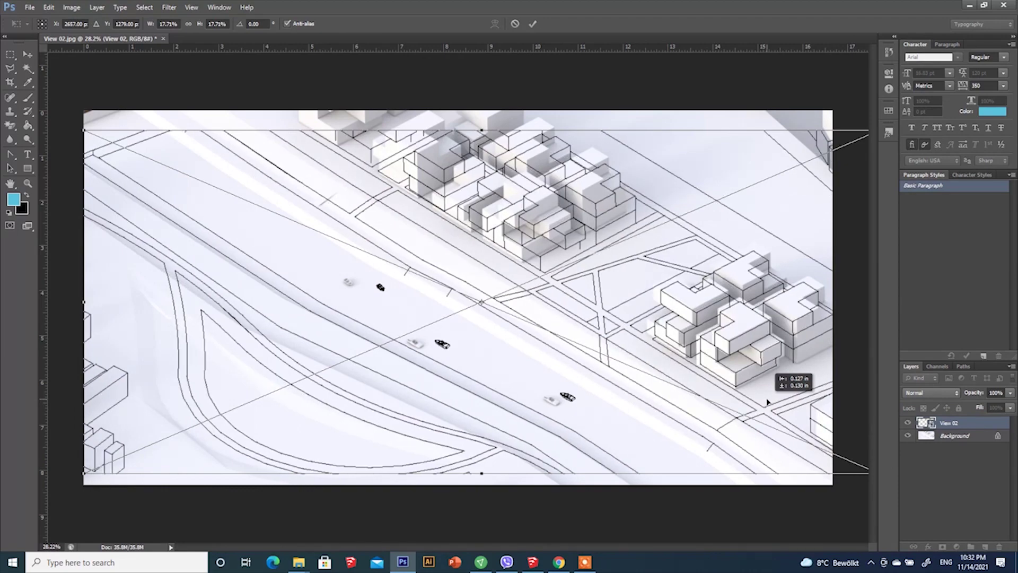
Enlarge the line drawing to about 19.3% wide and 19.4% high, align it with the rendered buildings and boats, and commit the transform.
{"action": "scroll", "coordinate": [811, 434], "scroll_direction": "down", "scroll_amount": 2, "text": "alt"}
{"action": "left_click_drag", "start_coordinate": [806, 159], "coordinate": [836, 147], "text": "shift"}
{"action": "scroll", "coordinate": [736, 350], "scroll_direction": "up", "scroll_amount": 9, "text": "alt"}
{"action": "left_click_drag", "start_coordinate": [790, 343], "coordinate": [760, 343]}
{"action": "scroll", "coordinate": [830, 410], "scroll_direction": "down", "scroll_amount": 2, "text": "alt"}
{"action": "left_click_drag", "start_coordinate": [845, 432], "coordinate": [825, 419]}
{"action": "scroll", "coordinate": [825, 419], "scroll_direction": "down", "scroll_amount": 2, "text": "alt"}
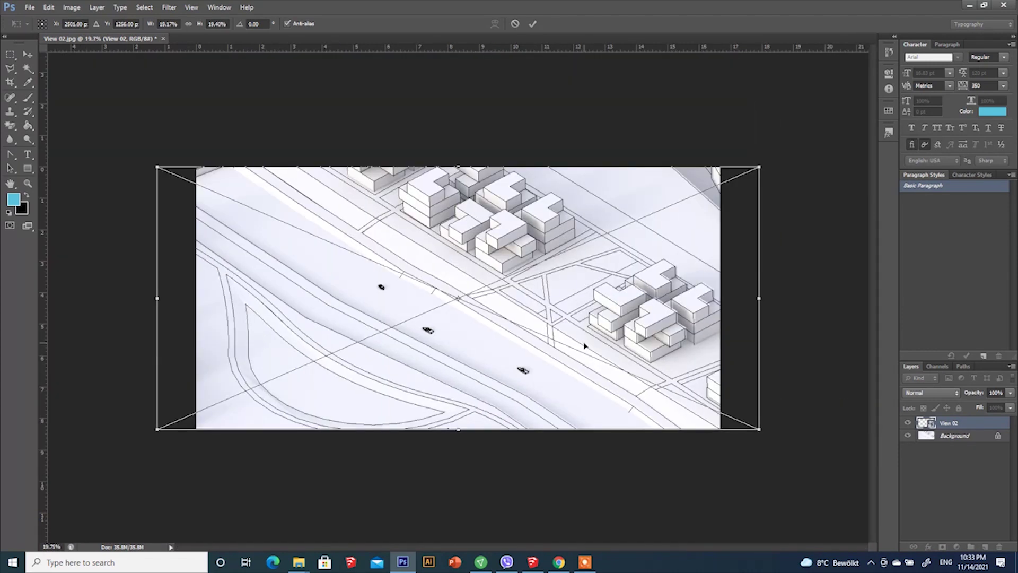
{"action": "left_click_drag", "start_coordinate": [760, 170], "coordinate": [763, 168], "text": "alt"}
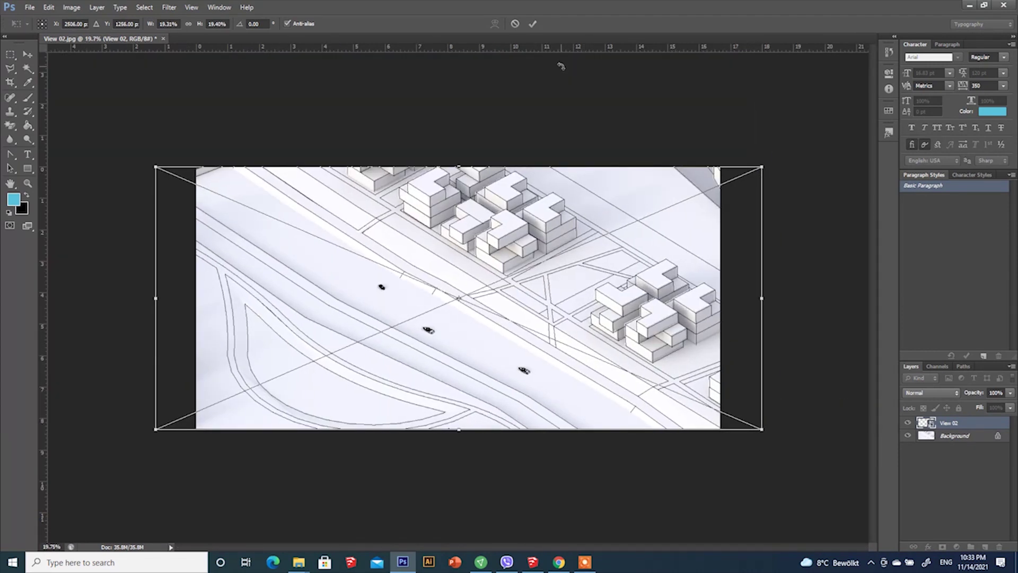
{"action": "left_click", "coordinate": [532, 23]}
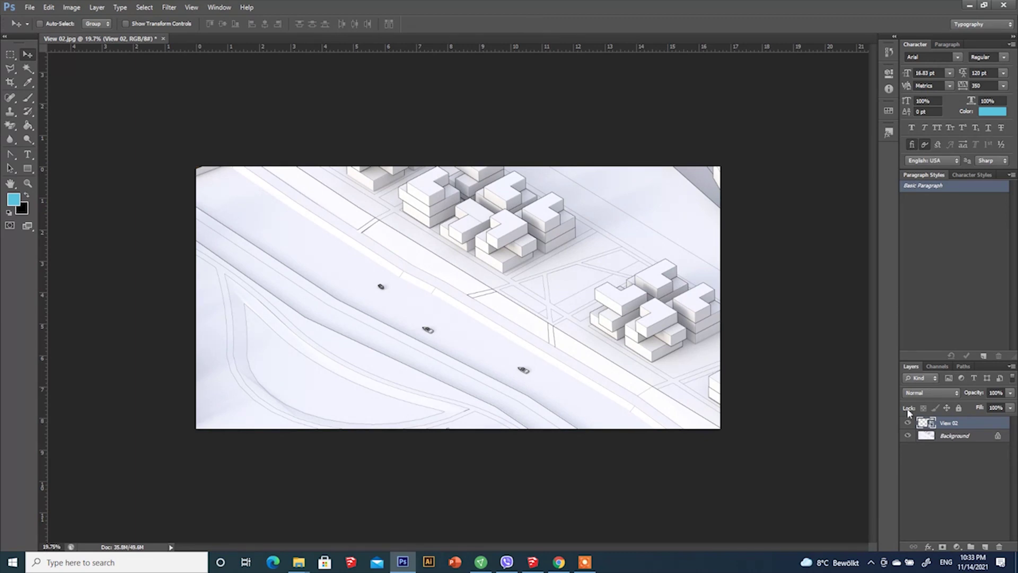
Open the View 02 smart object's contents in Illustrator, discarding outside changes to preserve Illustrator editing capabilities.
{"action": "double_click", "coordinate": [926, 422]}
{"action": "left_click", "coordinate": [493, 221]}
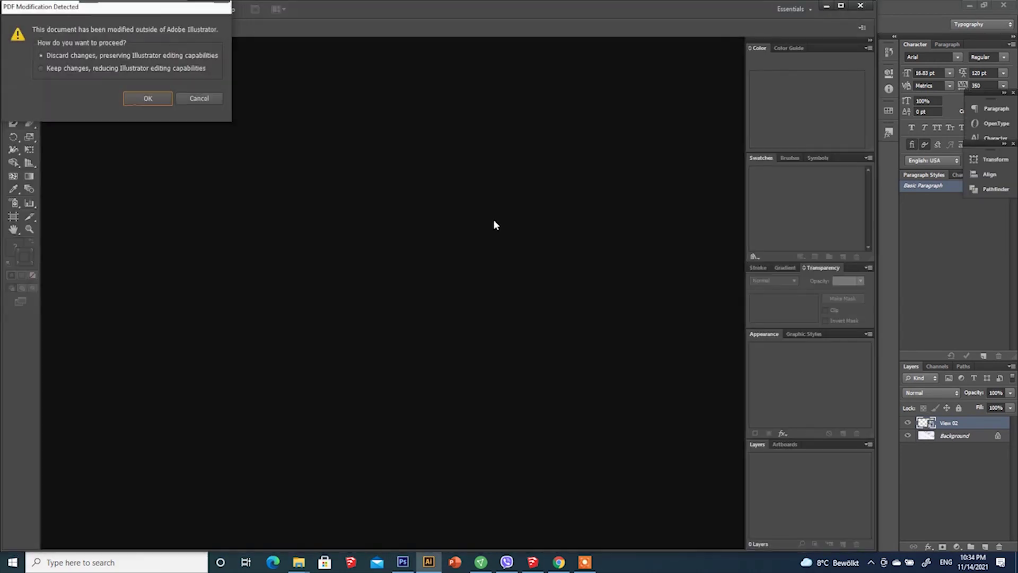
{"action": "left_click", "coordinate": [148, 98]}
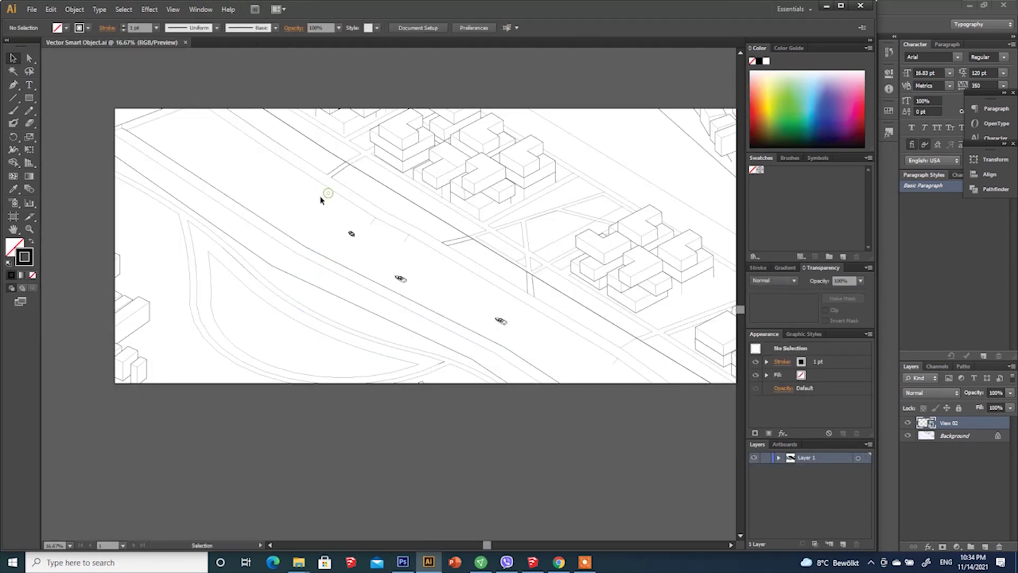
Set the stroke weight of all paths in the line drawing to 1 pt.
{"action": "key", "text": "v"}
{"action": "key", "text": "ctrl+a"}
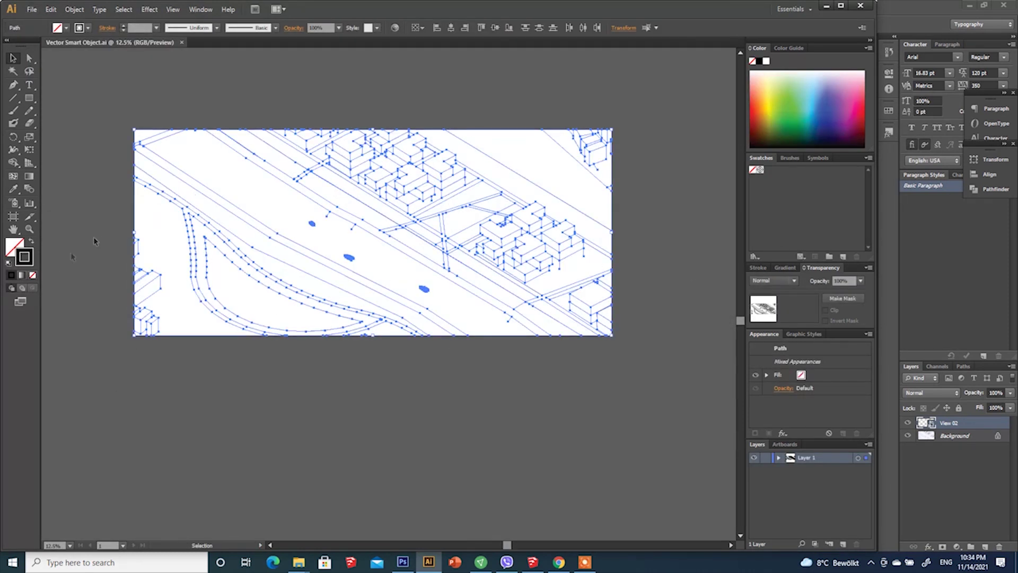
{"action": "left_click", "coordinate": [758, 268]}
{"action": "left_click", "coordinate": [809, 280]}
{"action": "left_click", "coordinate": [821, 316]}
{"action": "left_click", "coordinate": [567, 375]}
Delete the building outlines at the drawing's lower-left edge and the linework in its upper-right corner.
{"action": "key", "text": "a"}
{"action": "left_click_drag", "start_coordinate": [123, 240], "coordinate": [179, 368]}
{"action": "key", "text": "Delete"}
{"action": "left_click_drag", "start_coordinate": [625, 98], "coordinate": [546, 175]}
{"action": "key", "text": "Delete"}
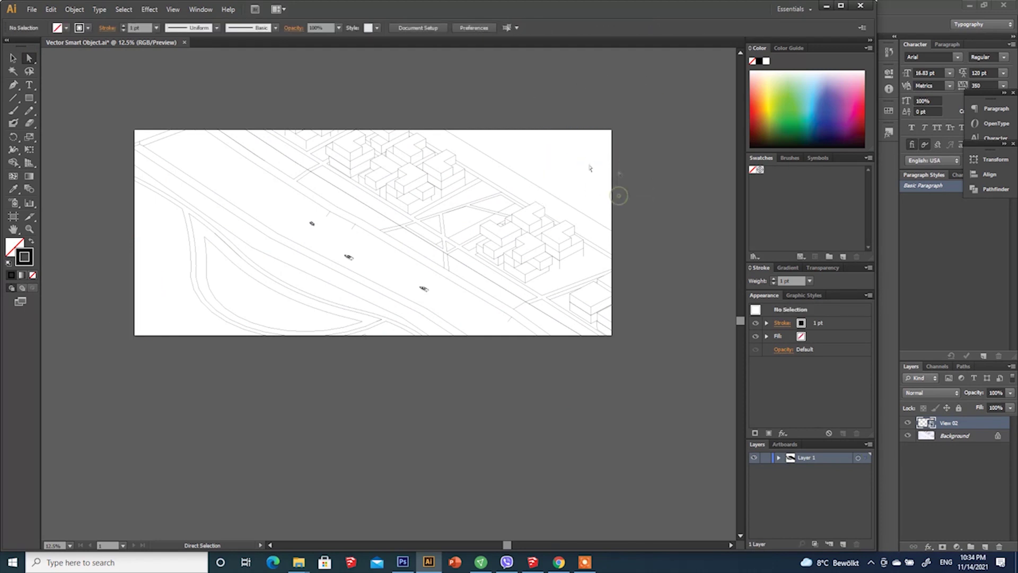
Close the edited vector smart object with its changes saved and return to the Photoshop composition.
{"action": "left_click", "coordinate": [184, 42]}
{"action": "left_click", "coordinate": [445, 294]}
{"action": "left_click", "coordinate": [238, 92]}
{"action": "left_click", "coordinate": [826, 6]}
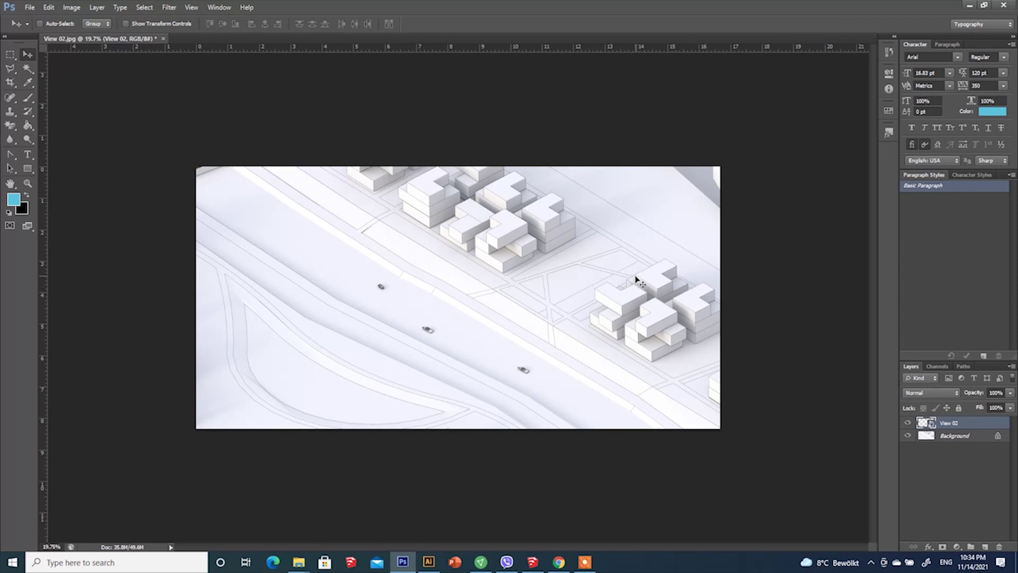
Create a layer group named "Landscape" above the View 02 layer.
{"action": "scroll", "coordinate": [636, 280], "scroll_direction": "up", "scroll_amount": 3, "text": "alt"}
{"action": "left_click", "coordinate": [970, 546]}
{"action": "double_click", "coordinate": [953, 423]}
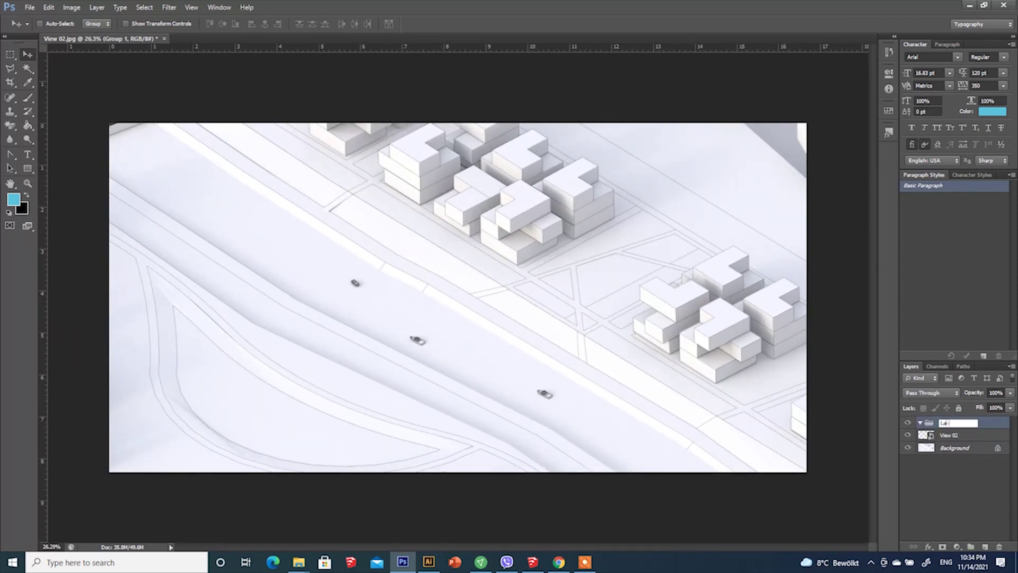
Add three nested groups named "Water", "Green" and "Trees" inside the Landscape group.
{"action": "left_click", "coordinate": [971, 546]}
{"action": "left_click", "coordinate": [993, 439]}
{"action": "left_click", "coordinate": [971, 547]}
{"action": "type", "text": "Green"}
{"action": "key", "text": "Return"}
{"action": "left_click", "coordinate": [971, 547]}
{"action": "double_click", "coordinate": [956, 436]}
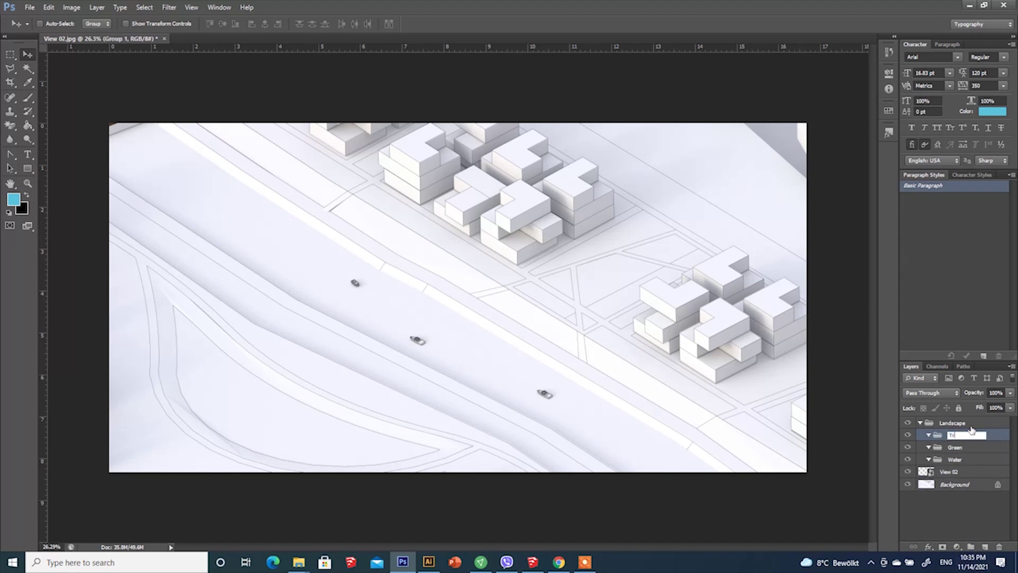
{"action": "type", "text": "Trees"}
Add two top-level groups named "People" and "Others" above the Landscape group.
{"action": "left_click", "coordinate": [971, 424]}
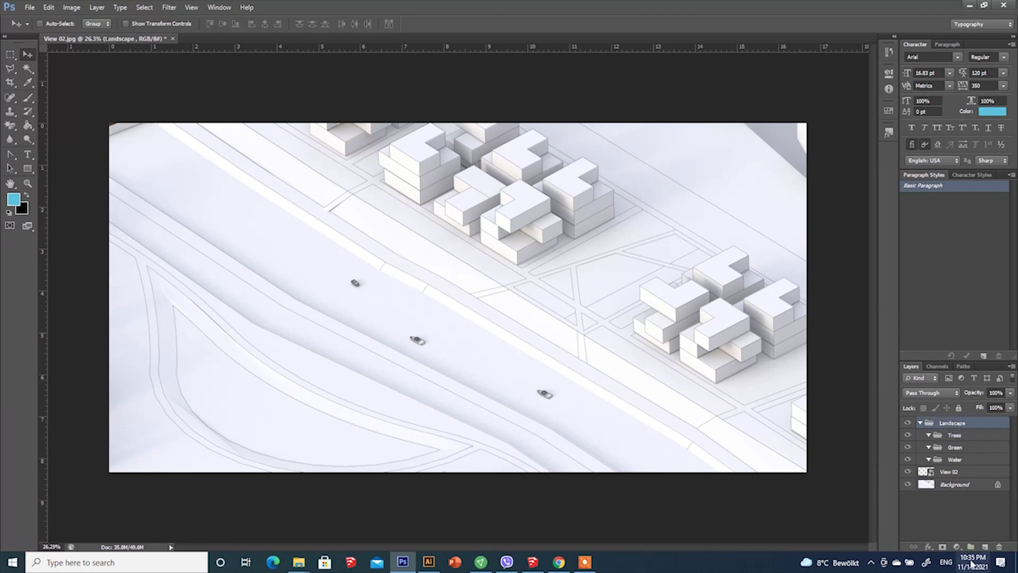
{"action": "left_click", "coordinate": [971, 547]}
{"action": "double_click", "coordinate": [954, 422]}
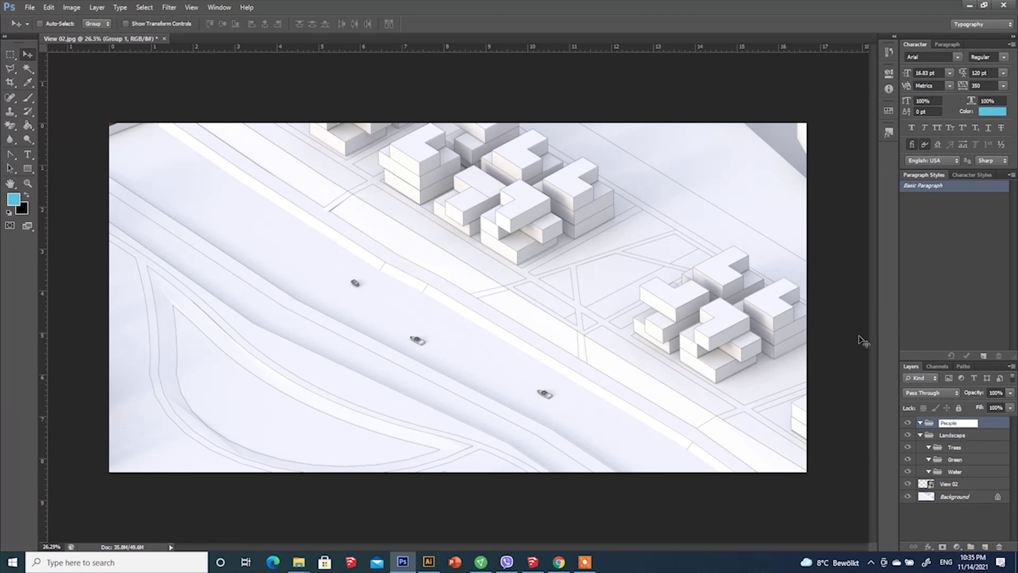
{"action": "key", "text": "Return"}
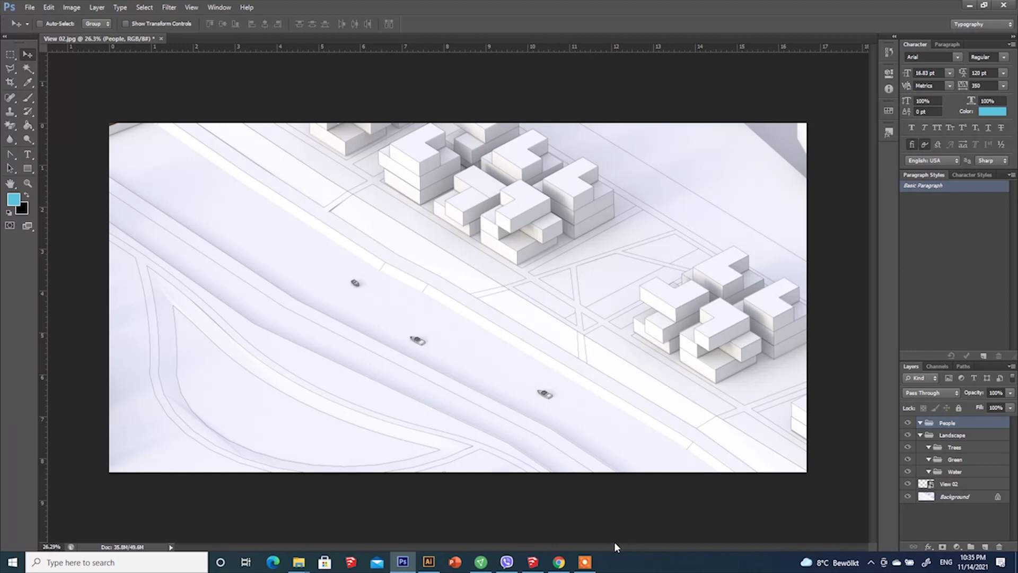
{"action": "left_click", "coordinate": [971, 547]}
{"action": "double_click", "coordinate": [969, 422]}
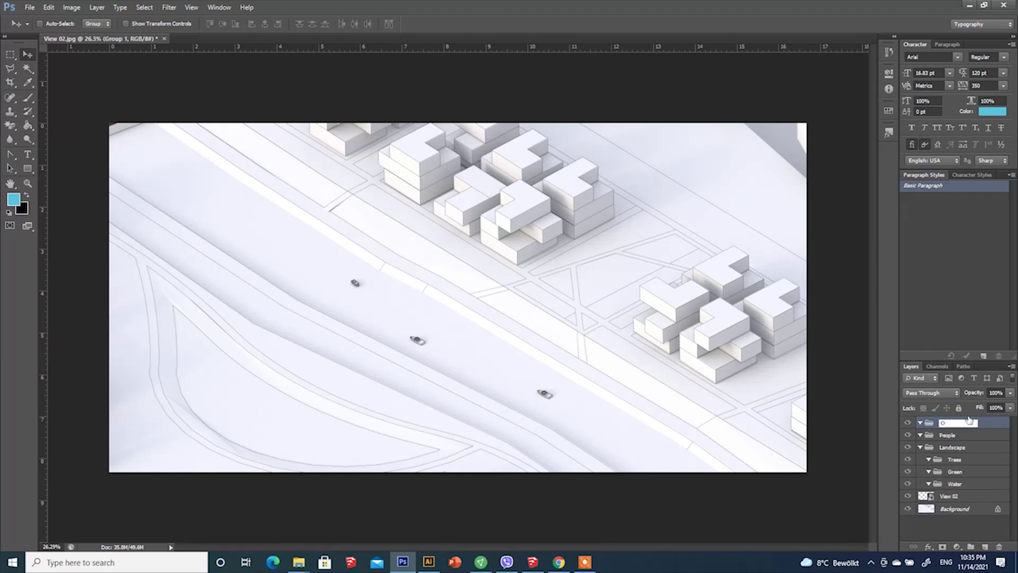
{"action": "type", "text": "Others"}
{"action": "key", "text": "Return"}
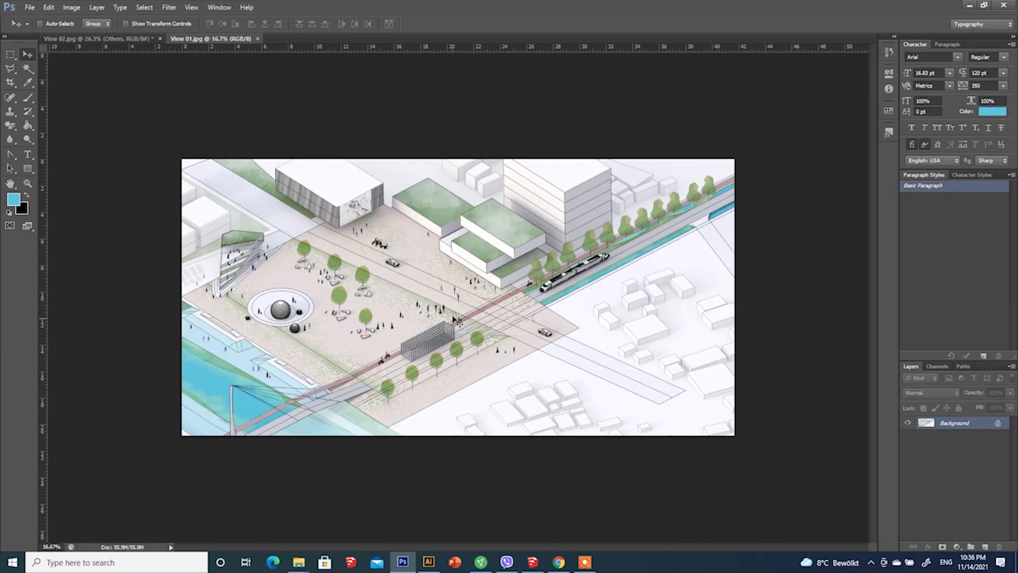
Add a layer named "River water" inside the Water group of View 02.jpg.
{"action": "left_click", "coordinate": [121, 38]}
{"action": "left_click", "coordinate": [967, 484]}
{"action": "left_click", "coordinate": [985, 547]}
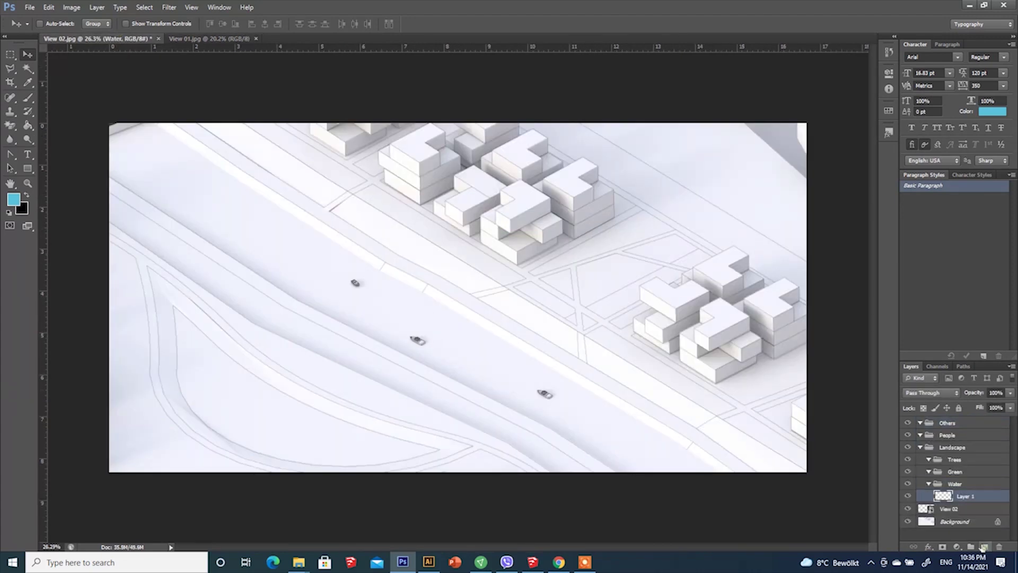
{"action": "double_click", "coordinate": [964, 497]}
{"action": "type", "text": "River wate"}
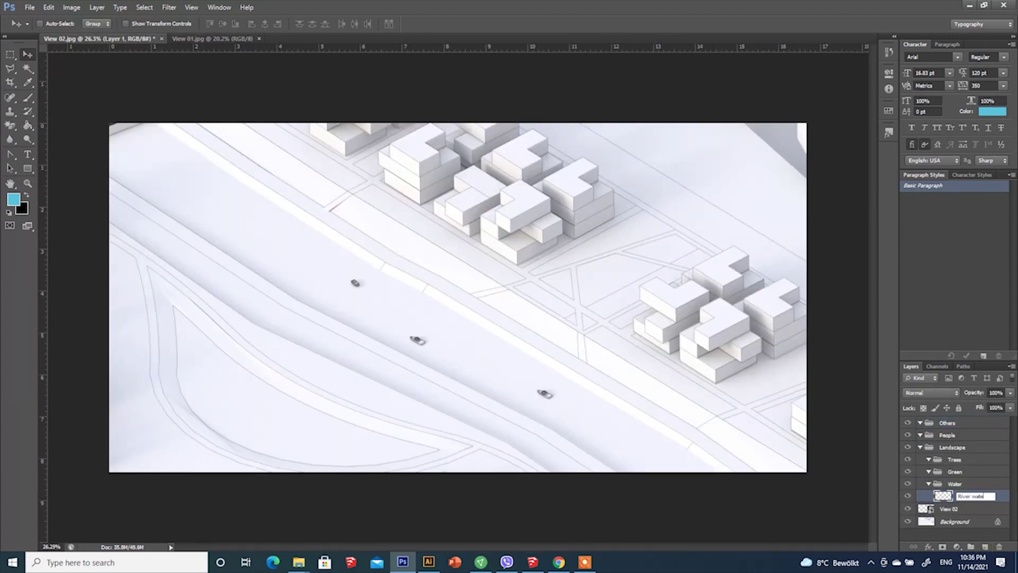
{"action": "type", "text": "River water"}
{"action": "key", "text": "Return"}
Accept water blue #5cc2db as the foreground color with View 01.jpg as reference, and return to View 02.jpg.
{"action": "left_click", "coordinate": [240, 39]}
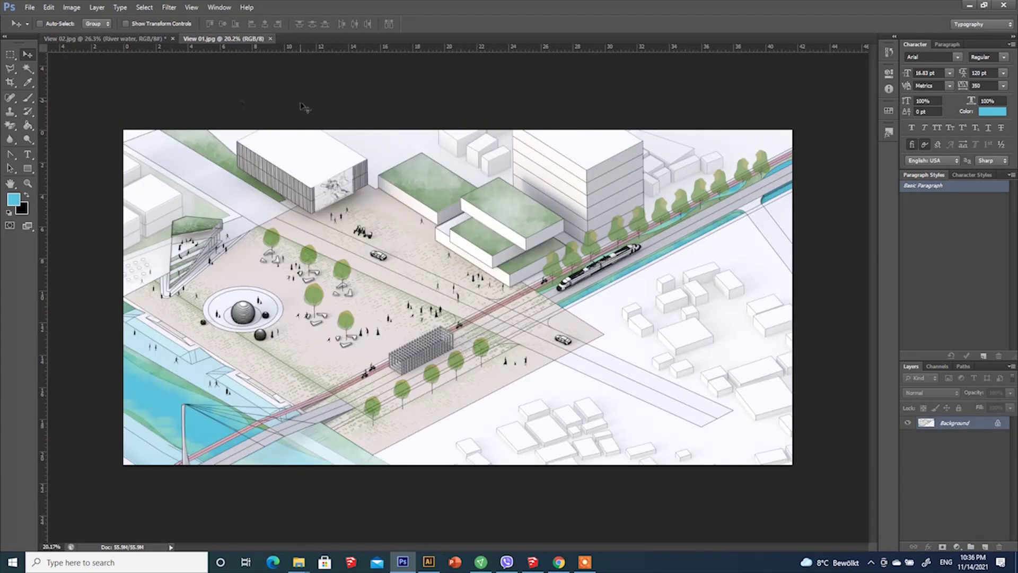
{"action": "left_click", "coordinate": [27, 82]}
{"action": "left_click", "coordinate": [14, 199]}
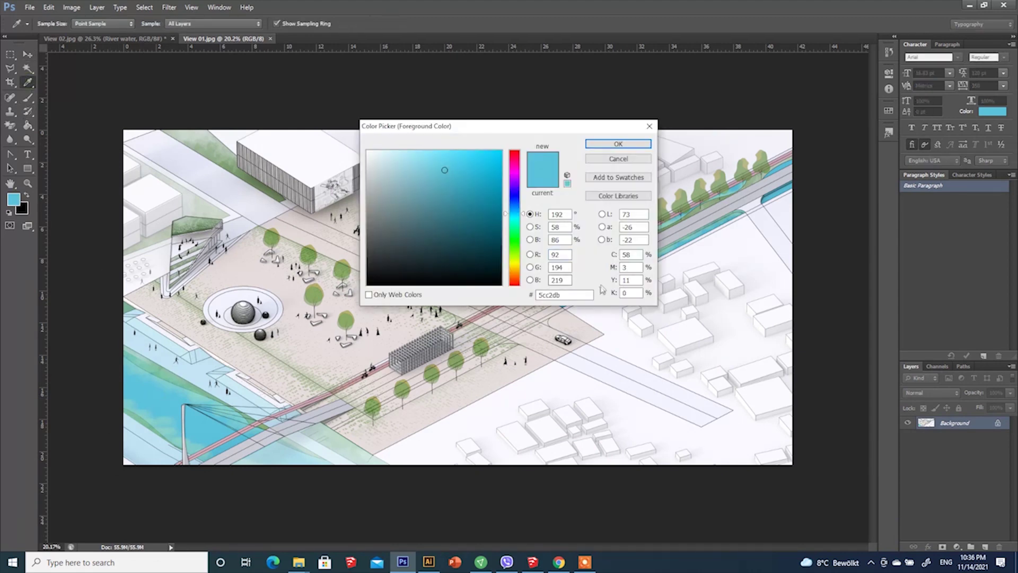
{"action": "left_click", "coordinate": [618, 144]}
{"action": "left_click", "coordinate": [69, 39]}
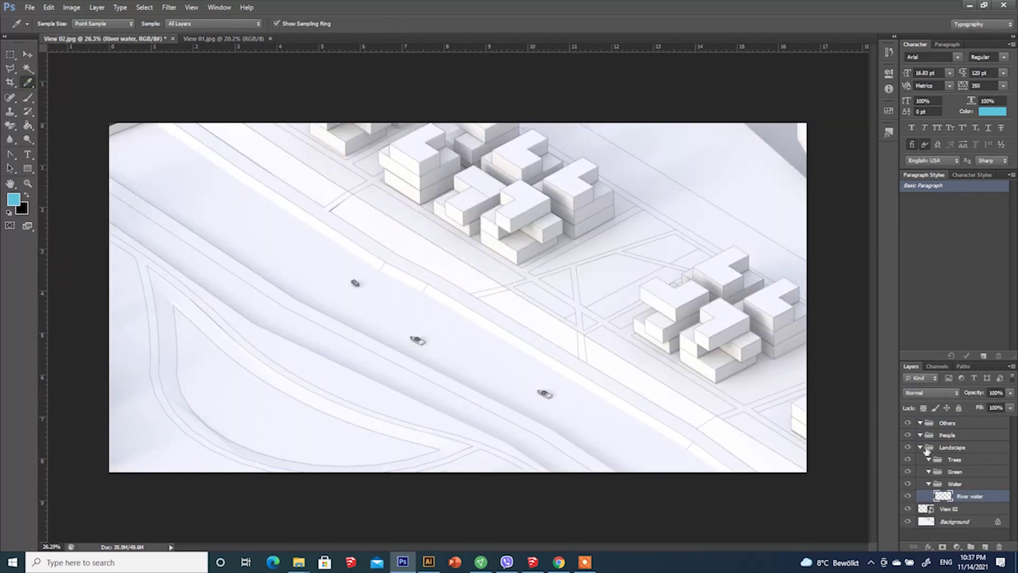
Select the river area from the View 02 linework with the Magic Wand, fill it blue on the River water layer, and deselect.
{"action": "left_click", "coordinate": [950, 509]}
{"action": "left_click", "coordinate": [23, 69]}
{"action": "left_click", "coordinate": [311, 276]}
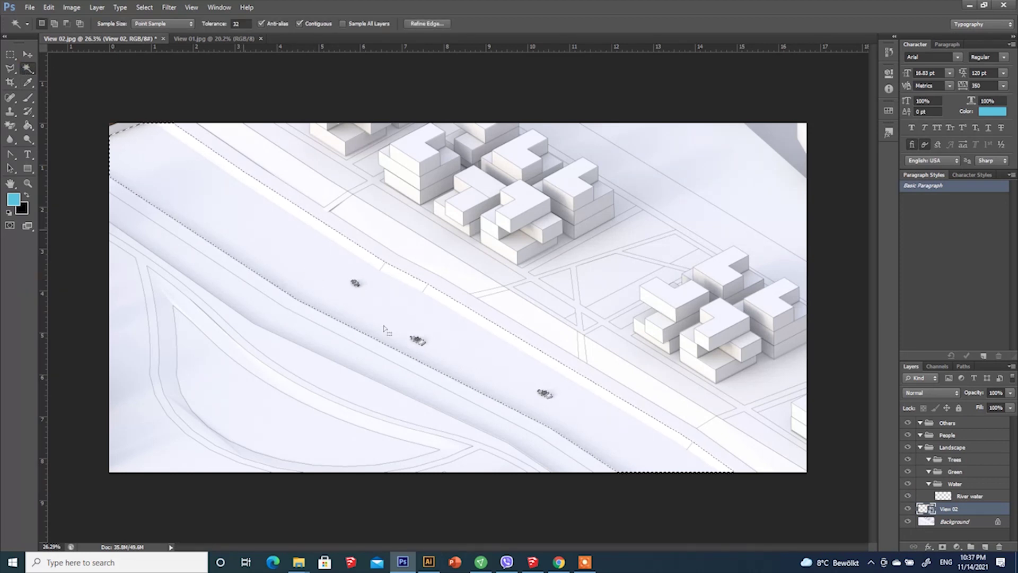
{"action": "left_click", "coordinate": [970, 496]}
{"action": "left_click", "coordinate": [28, 125]}
{"action": "left_click", "coordinate": [236, 196]}
{"action": "key", "text": "ctrl+d"}
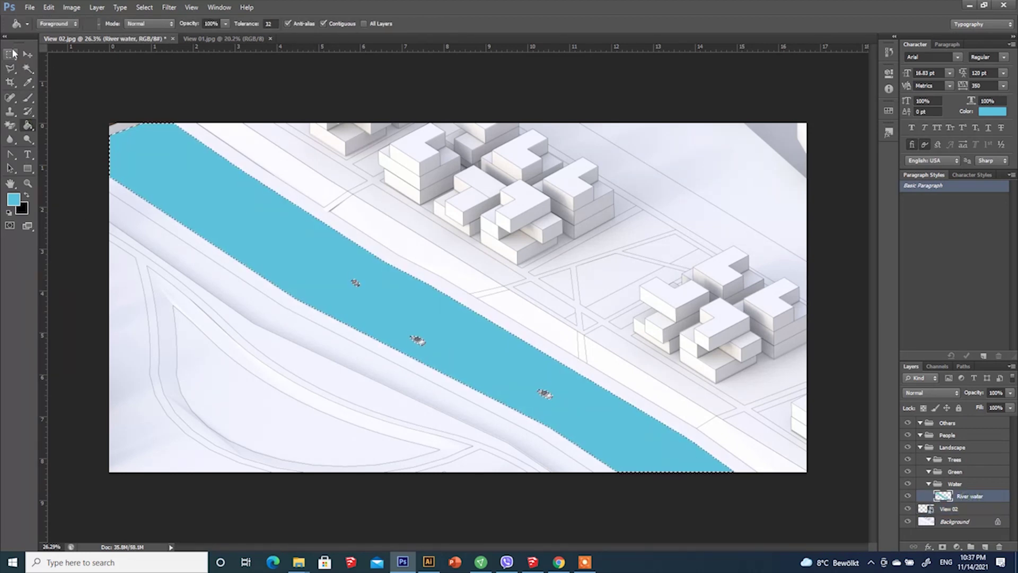
{"action": "key", "text": "m"}
Try the Multiply blend mode on the River water layer and compare the water with View 01.jpg.
{"action": "left_click", "coordinate": [931, 393]}
{"action": "left_click", "coordinate": [936, 153]}
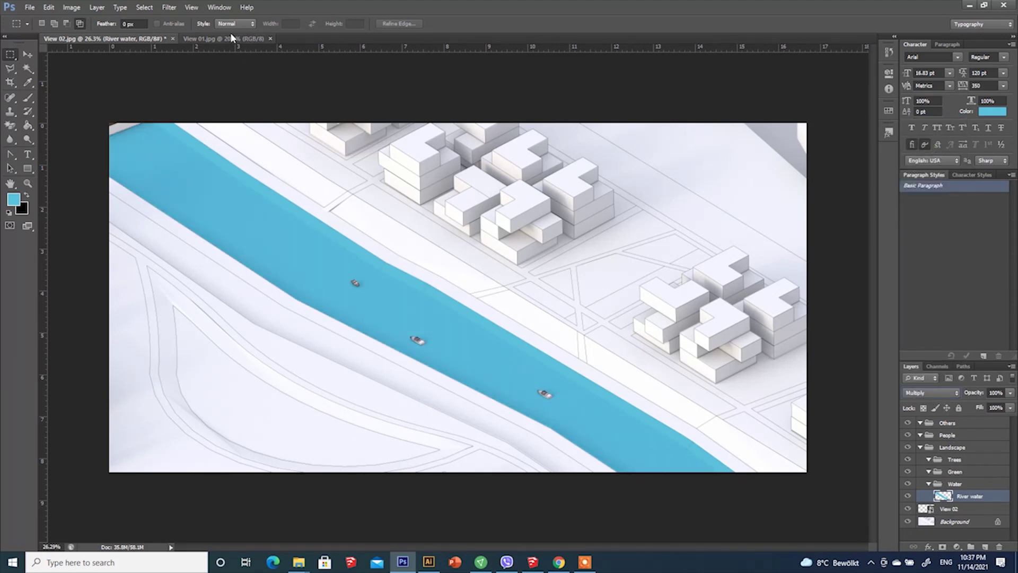
{"action": "left_click", "coordinate": [192, 39]}
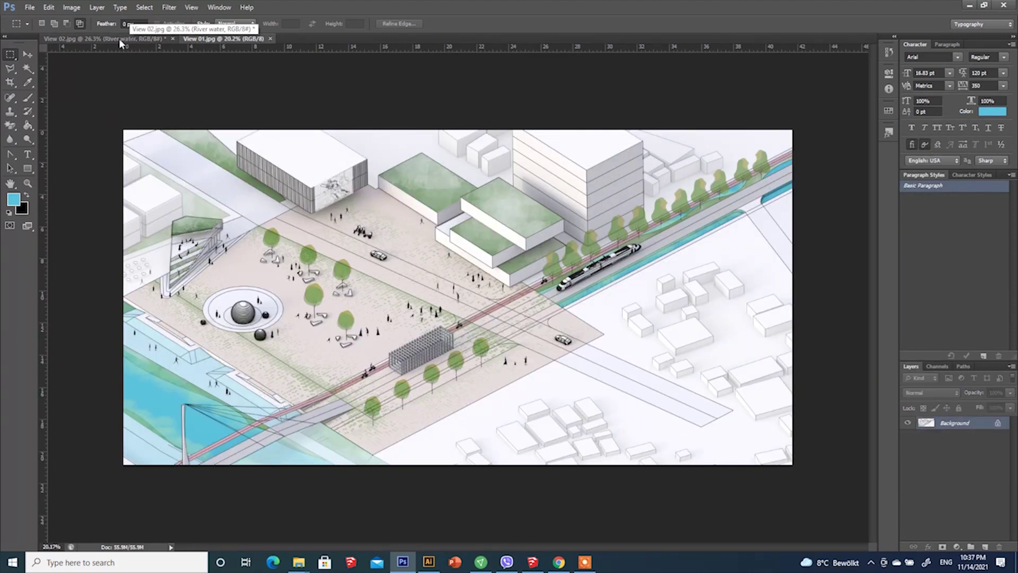
{"action": "left_click", "coordinate": [119, 38]}
Set the River water layer's blend mode to Normal and its opacity to 77%.
{"action": "left_click", "coordinate": [931, 392]}
{"action": "left_click", "coordinate": [934, 118]}
{"action": "left_click", "coordinate": [1010, 392]}
{"action": "left_click_drag", "start_coordinate": [1010, 405], "coordinate": [999, 410]}
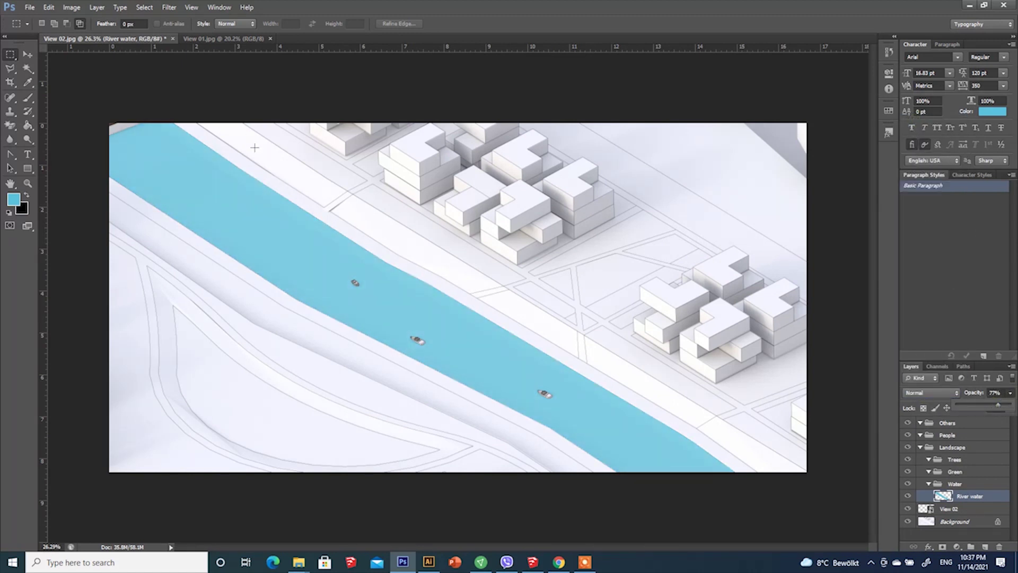
Select the riverside walkways and all footpaths on both banks from the View 02 linework with the Magic Wand.
{"action": "left_click", "coordinate": [27, 68]}
{"action": "left_click", "coordinate": [981, 510]}
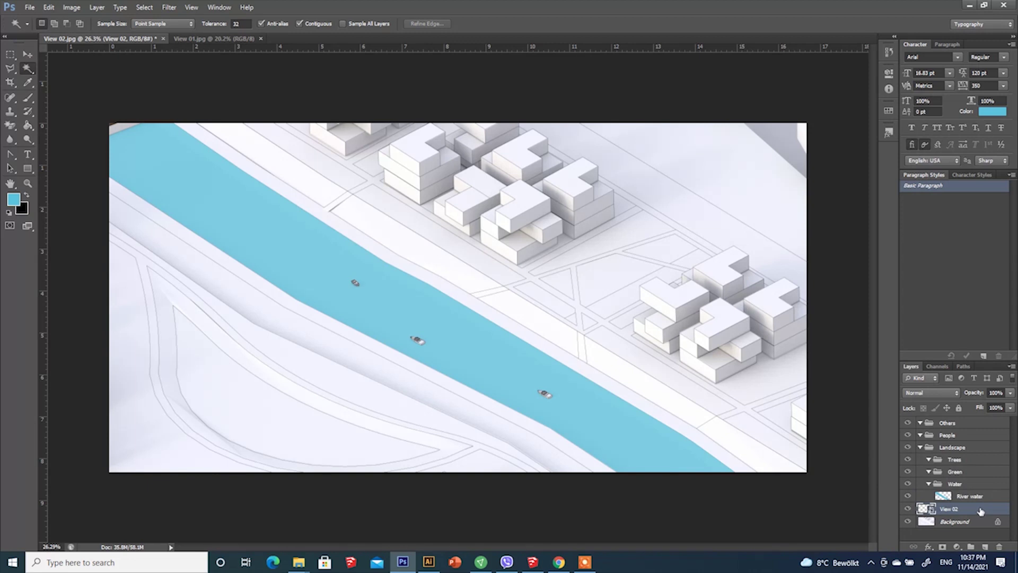
{"action": "left_click", "coordinate": [501, 320]}
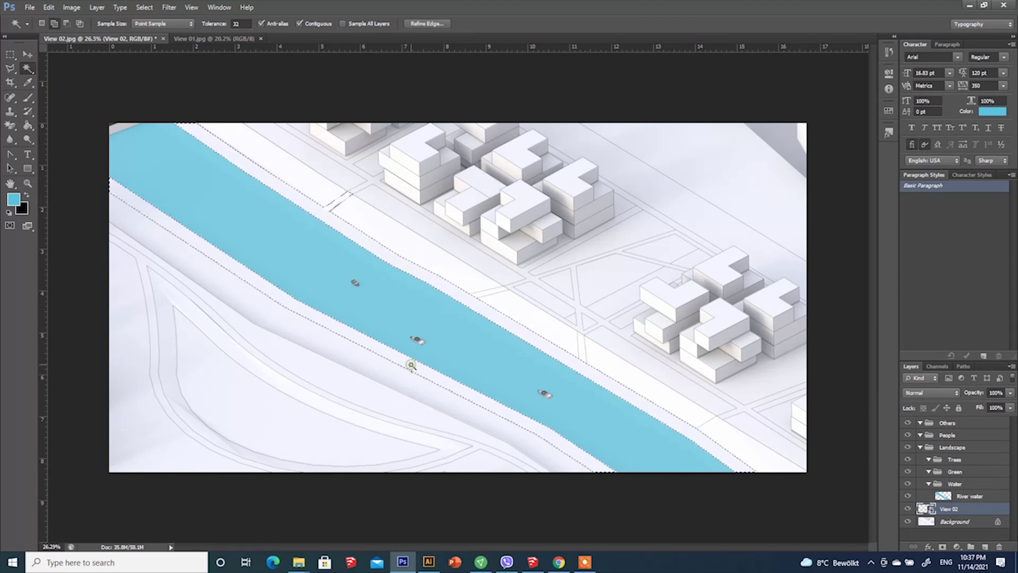
{"action": "left_click", "coordinate": [283, 375], "text": "shift"}
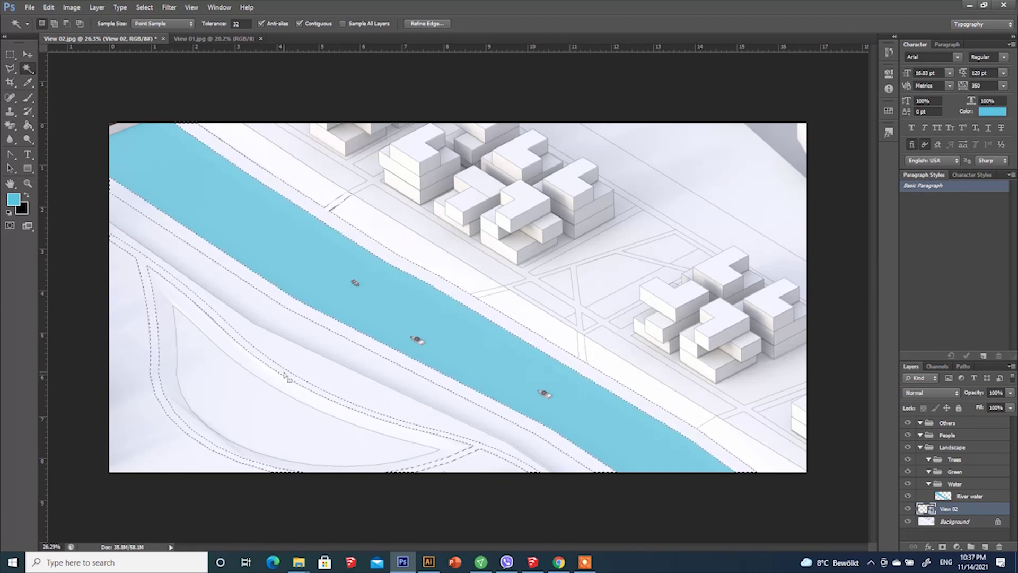
{"action": "left_click", "coordinate": [438, 286]}
{"action": "left_click", "coordinate": [461, 299]}
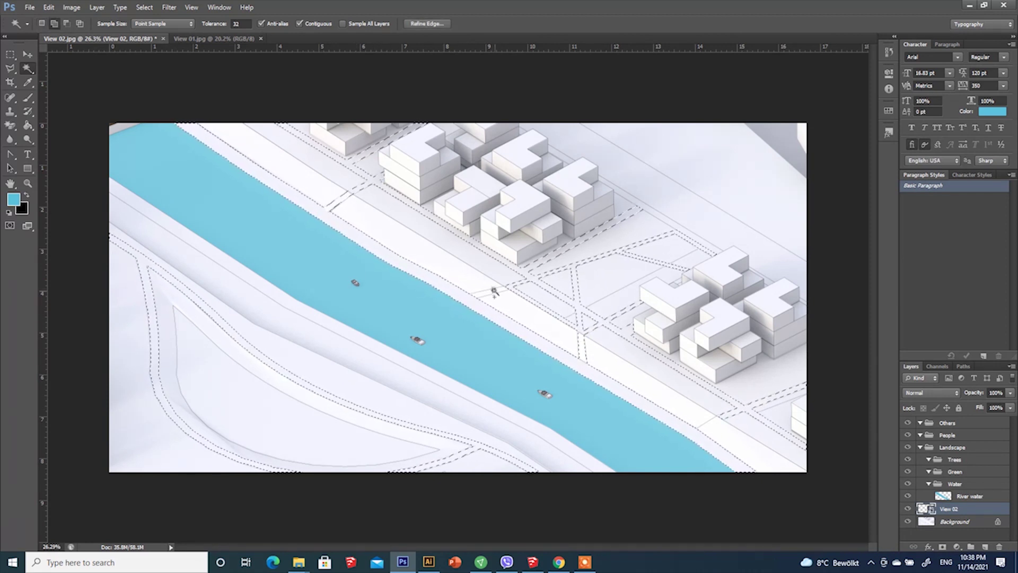
{"action": "key", "text": "alt"}
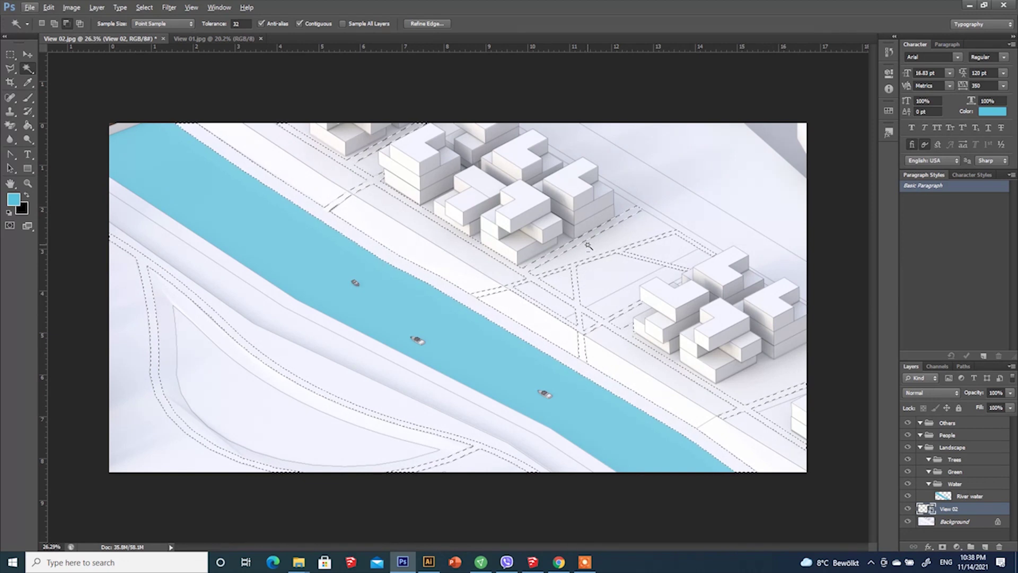
{"action": "left_click", "coordinate": [654, 215], "text": "shift"}
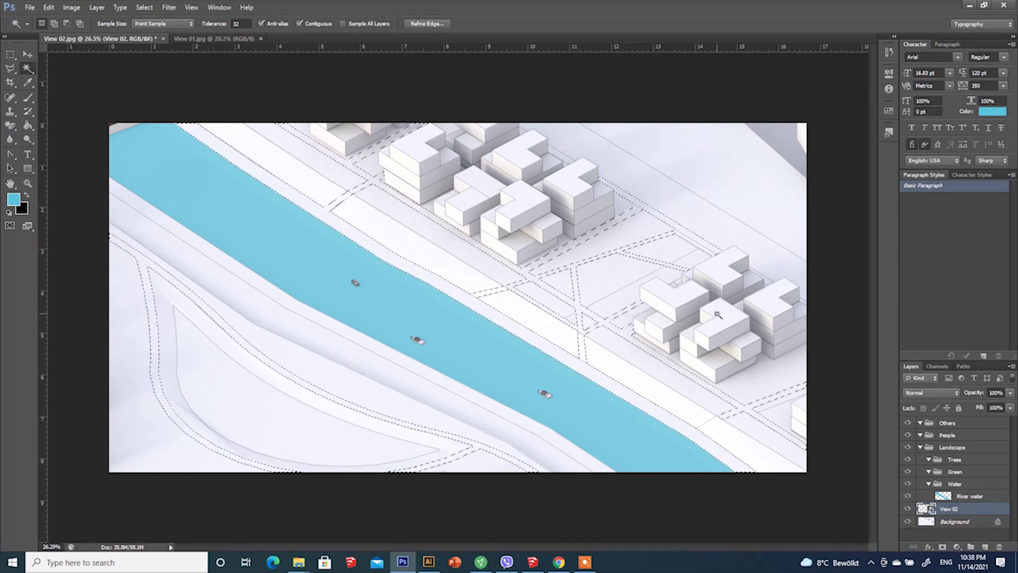
Create a layer named Walkway in the Landscape group, above the Trees group.
{"action": "left_click", "coordinate": [972, 483]}
{"action": "left_click", "coordinate": [960, 459]}
{"action": "left_click", "coordinate": [985, 546]}
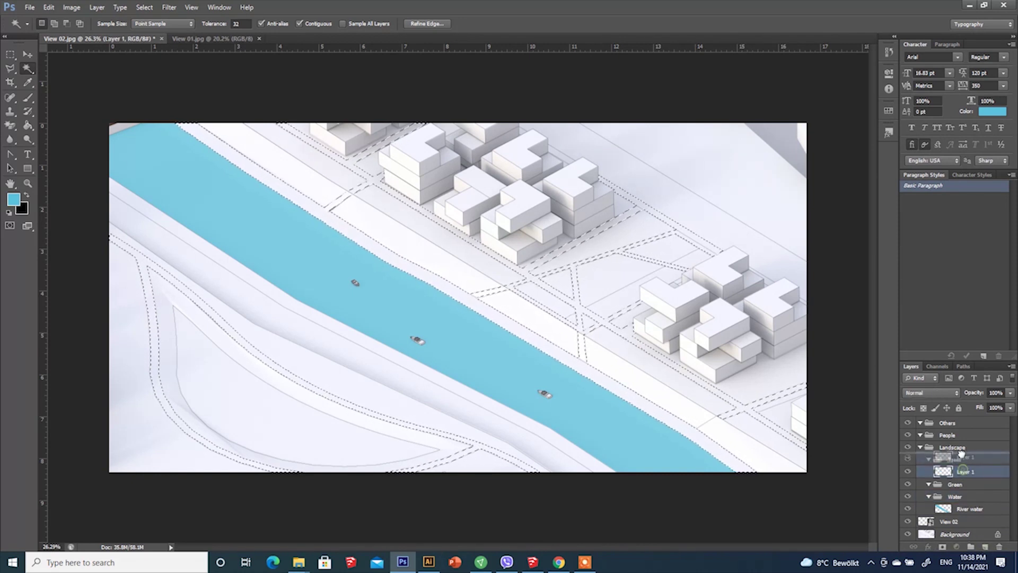
{"action": "double_click", "coordinate": [958, 460]}
{"action": "type", "text": "Rive"}
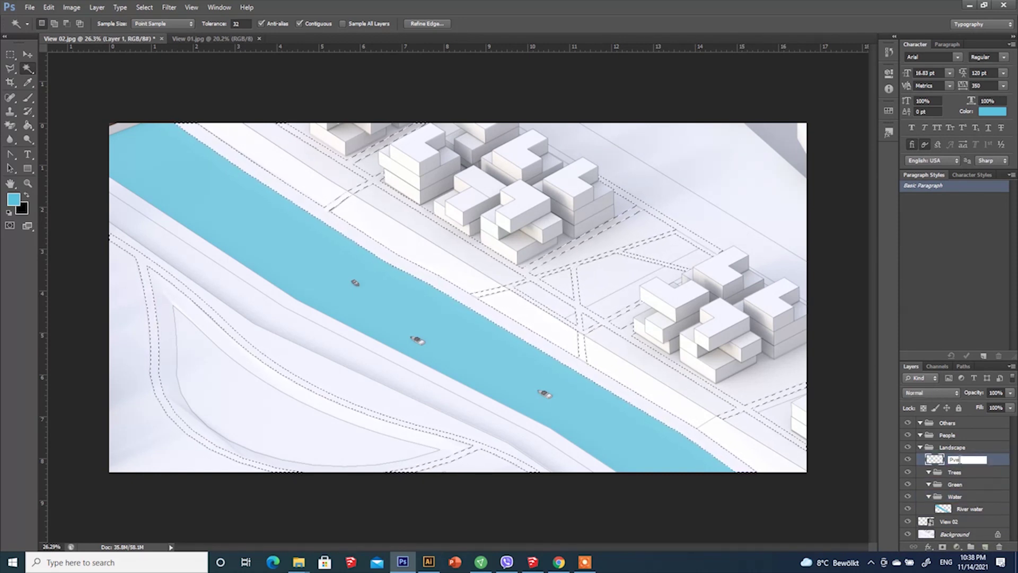
{"action": "key", "text": "BackSpace"}
{"action": "key", "text": "BackSpace"}
{"action": "key", "text": "BackSpace"}
{"action": "key", "text": "BackSpace"}
{"action": "type", "text": "Walkway"}
{"action": "key", "text": "Return"}
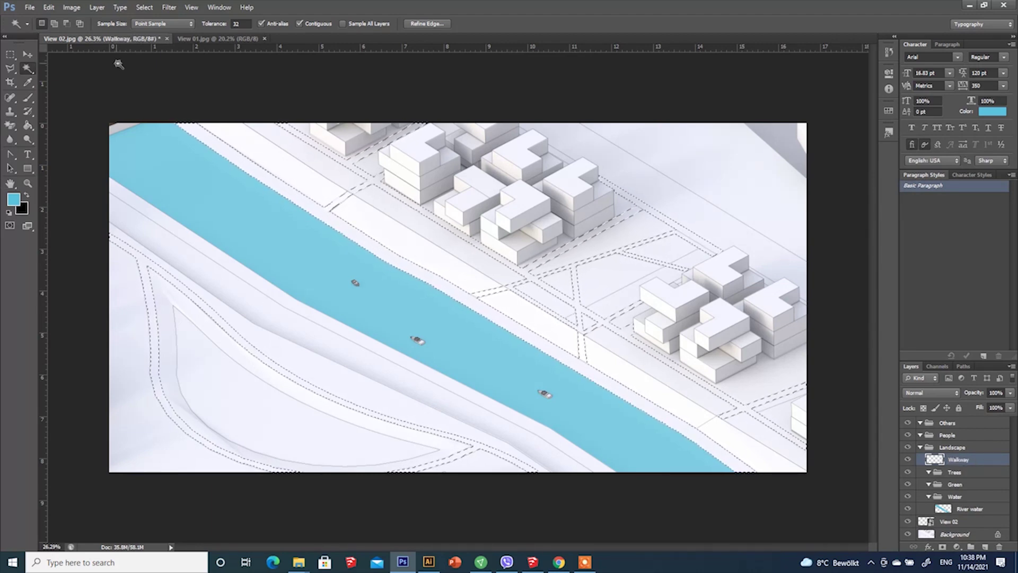
Sample the pale paving color from View 01.jpg and fill the walkway selection with it on the Walkway layer.
{"action": "left_click", "coordinate": [184, 40]}
{"action": "left_click", "coordinate": [28, 82]}
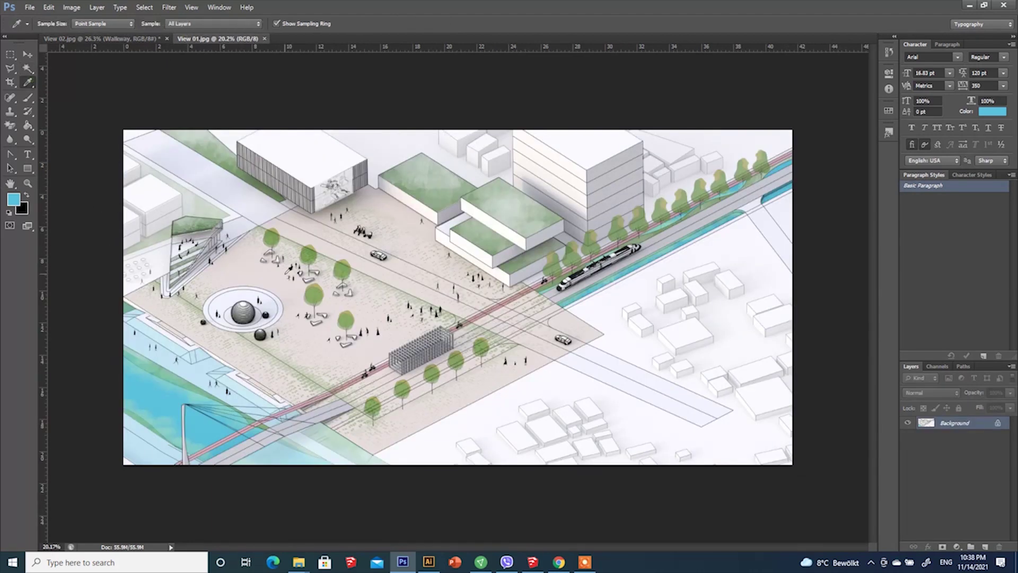
{"action": "left_click", "coordinate": [98, 39]}
{"action": "left_click", "coordinate": [27, 126]}
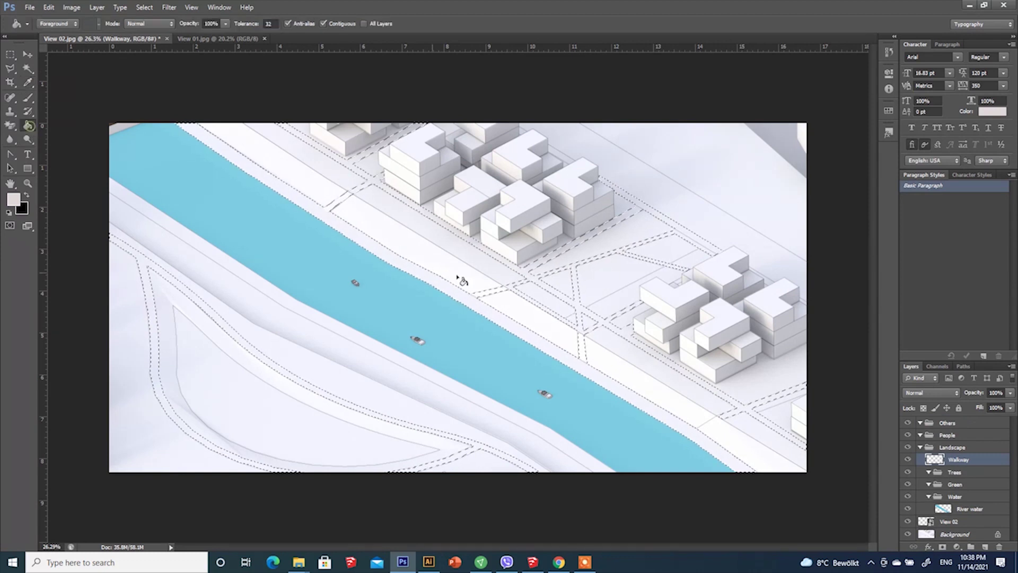
{"action": "left_click", "coordinate": [461, 287]}
Deselect the walkways and set the Walkway layer's blend mode to Multiply.
{"action": "left_click", "coordinate": [11, 55]}
{"action": "left_click", "coordinate": [535, 226]}
{"action": "left_click", "coordinate": [923, 394]}
{"action": "left_click", "coordinate": [916, 162]}
{"action": "left_click", "coordinate": [924, 394]}
{"action": "left_click", "coordinate": [912, 154]}
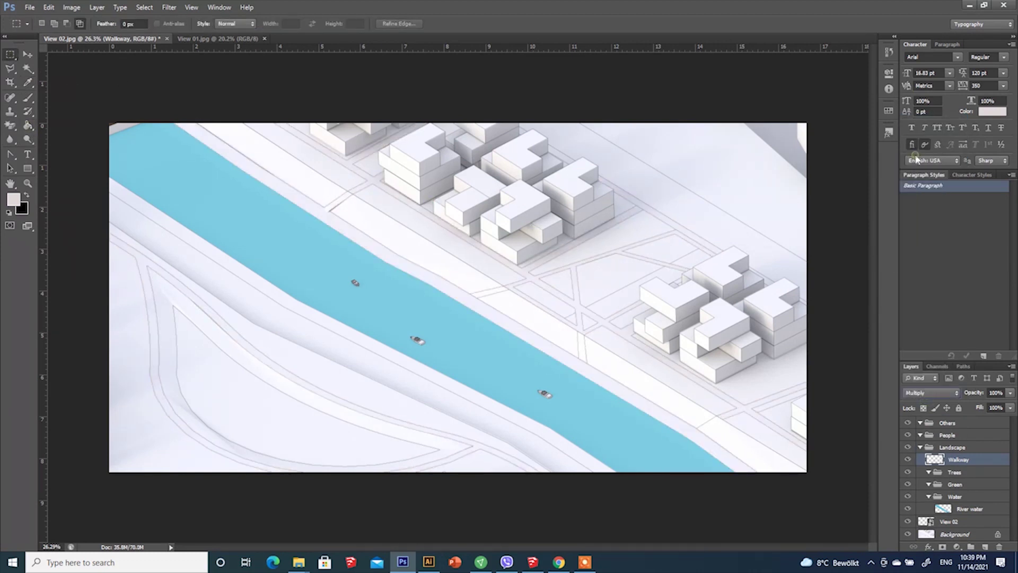
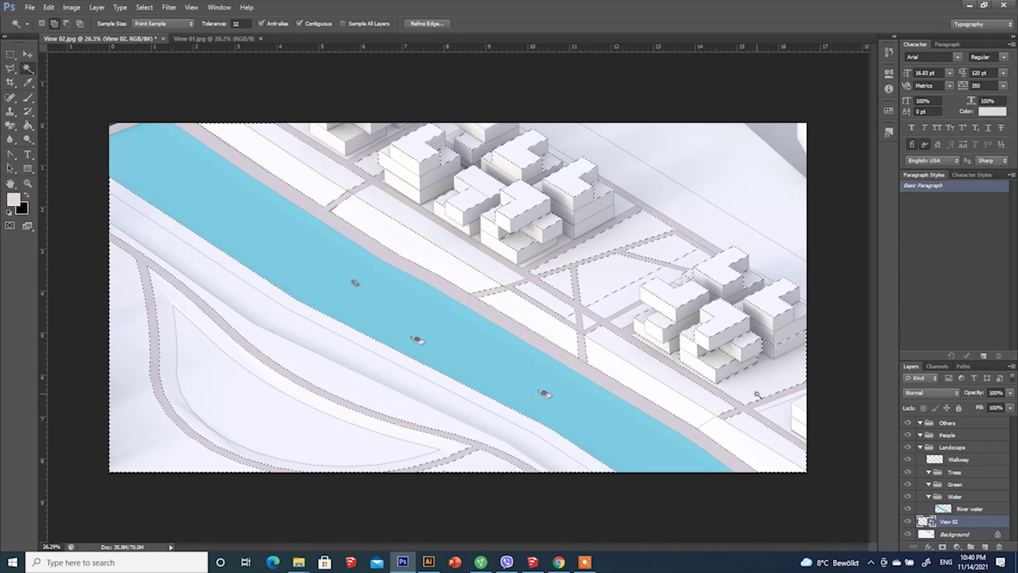
Subtract the lowest wall face of the rightmost building from the green-area selection with the Polygonal Lasso.
{"action": "scroll", "coordinate": [731, 334], "scroll_direction": "up", "scroll_amount": 6, "text": "alt"}
{"action": "left_click", "coordinate": [10, 68]}
{"action": "scroll", "coordinate": [318, 268], "scroll_direction": "down", "scroll_amount": 2, "text": "alt"}
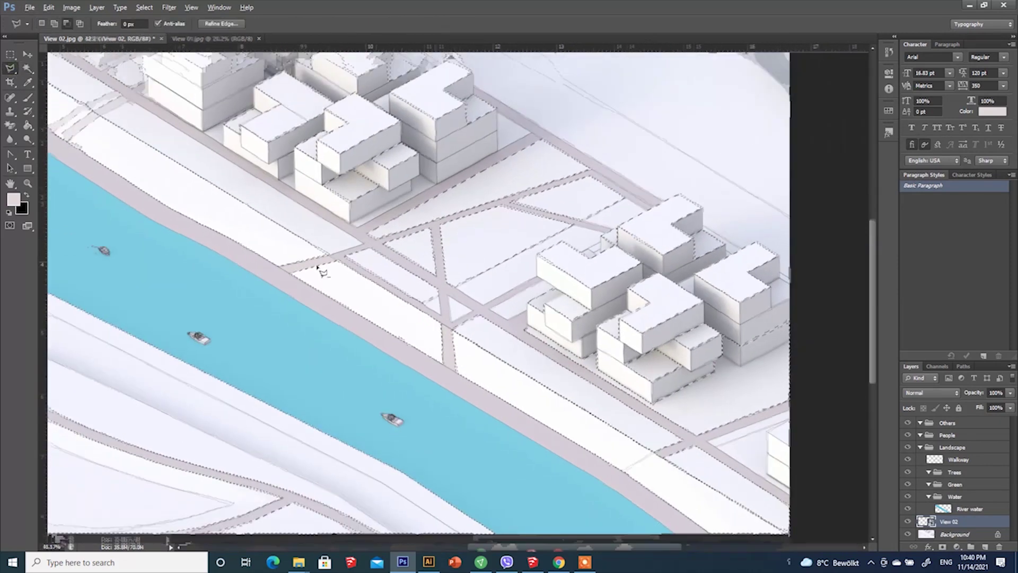
{"action": "scroll", "coordinate": [763, 368], "scroll_direction": "up", "scroll_amount": 4, "text": "alt"}
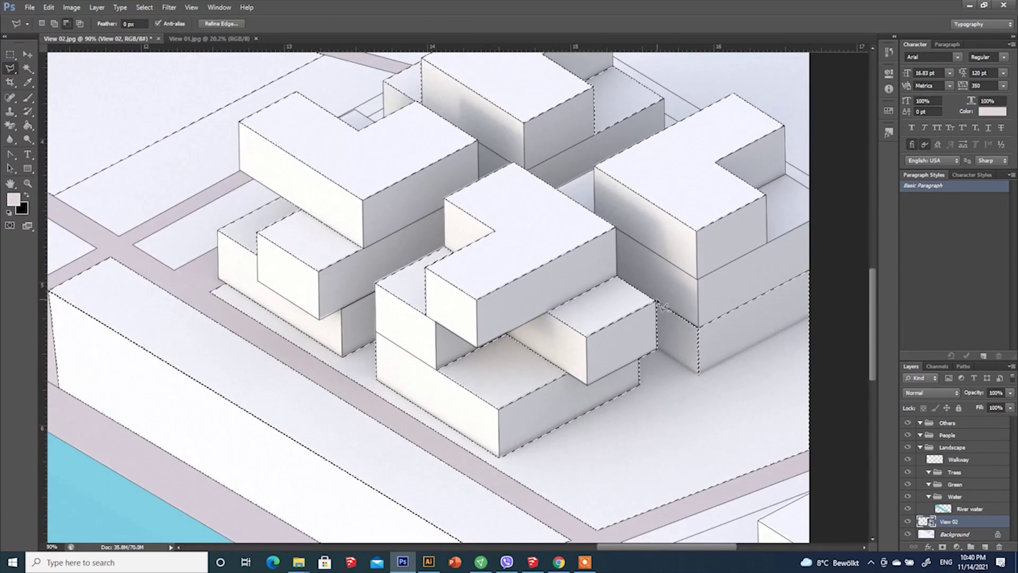
{"action": "left_click", "coordinate": [699, 375]}
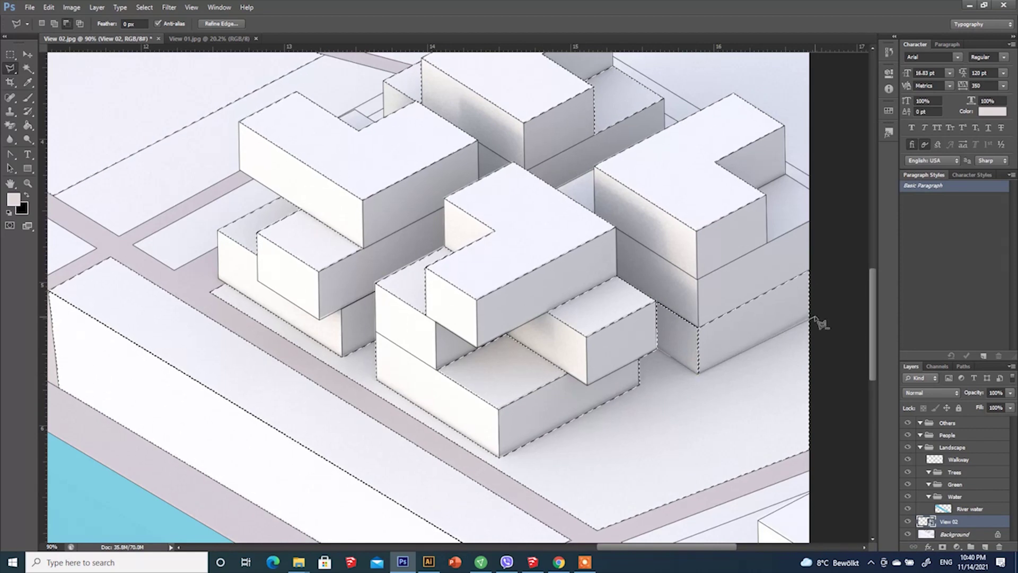
{"action": "double_click", "coordinate": [815, 317]}
{"action": "scroll", "coordinate": [711, 310], "scroll_direction": "down", "scroll_amount": 5, "text": "alt"}
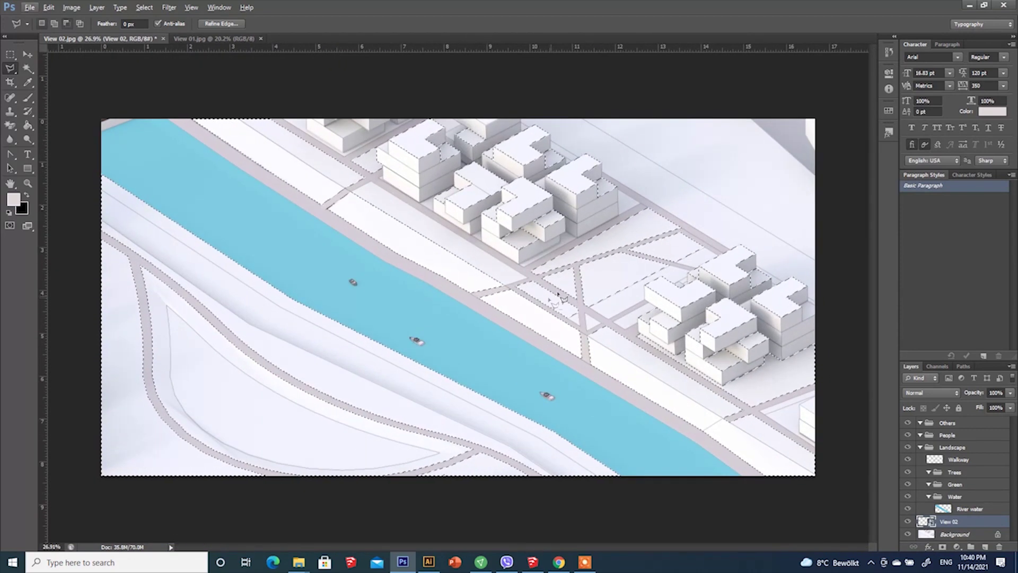
Create a layer named Green Surfaces inside the Green group.
{"action": "left_click", "coordinate": [955, 484]}
{"action": "left_click", "coordinate": [985, 547]}
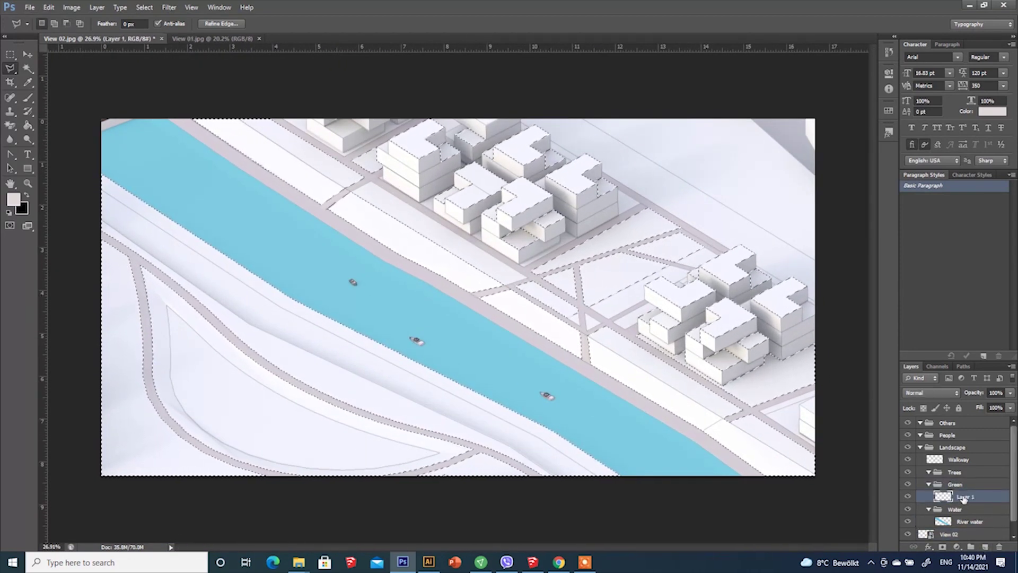
{"action": "double_click", "coordinate": [966, 496]}
{"action": "type", "text": "Green Surfaces"}
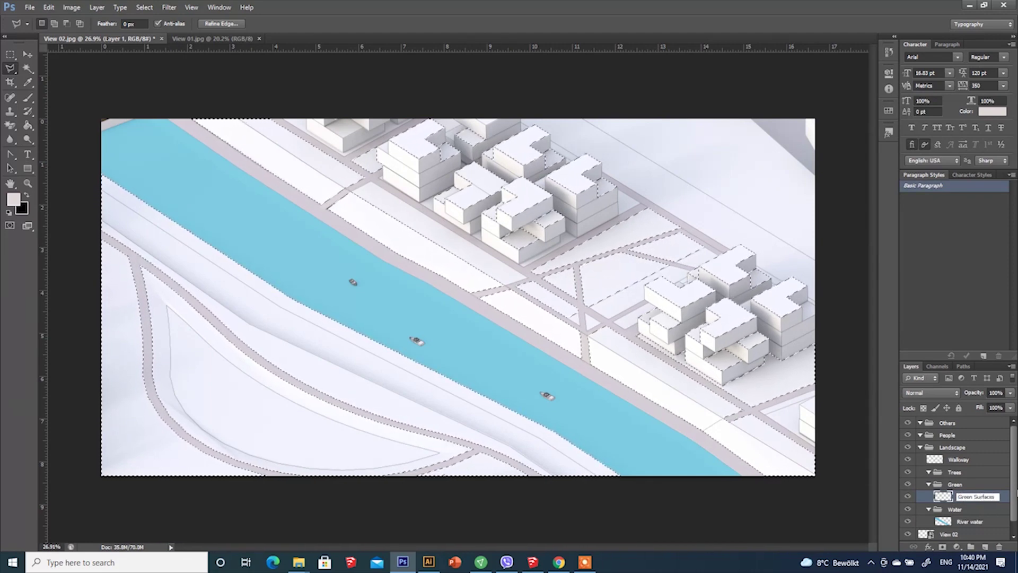
{"action": "key", "text": "Return"}
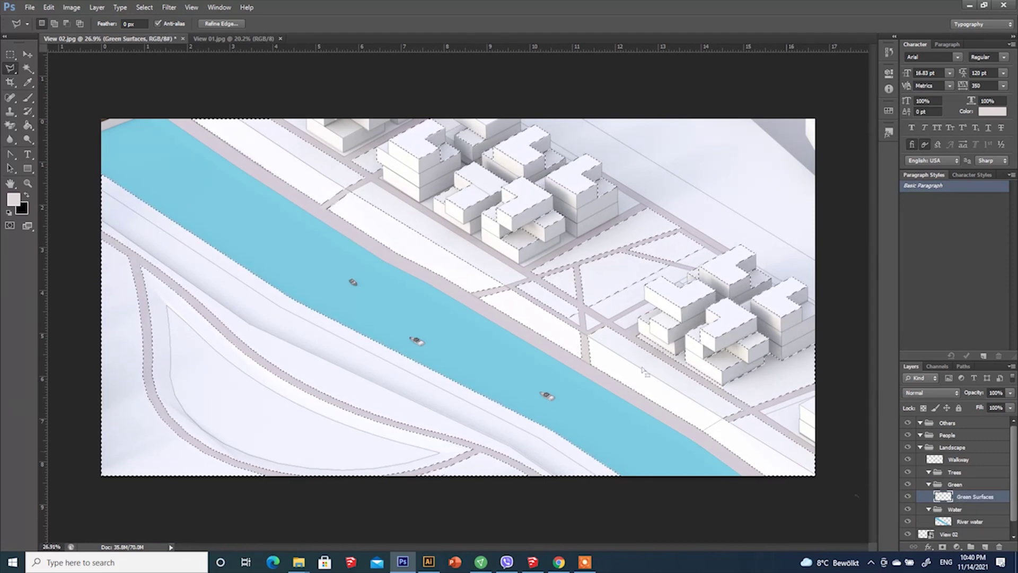
Sample the roof green from View 01.jpg and fill the selected lawns and roofs with it on the Green Surfaces layer.
{"action": "left_click", "coordinate": [224, 39]}
{"action": "left_click", "coordinate": [28, 83]}
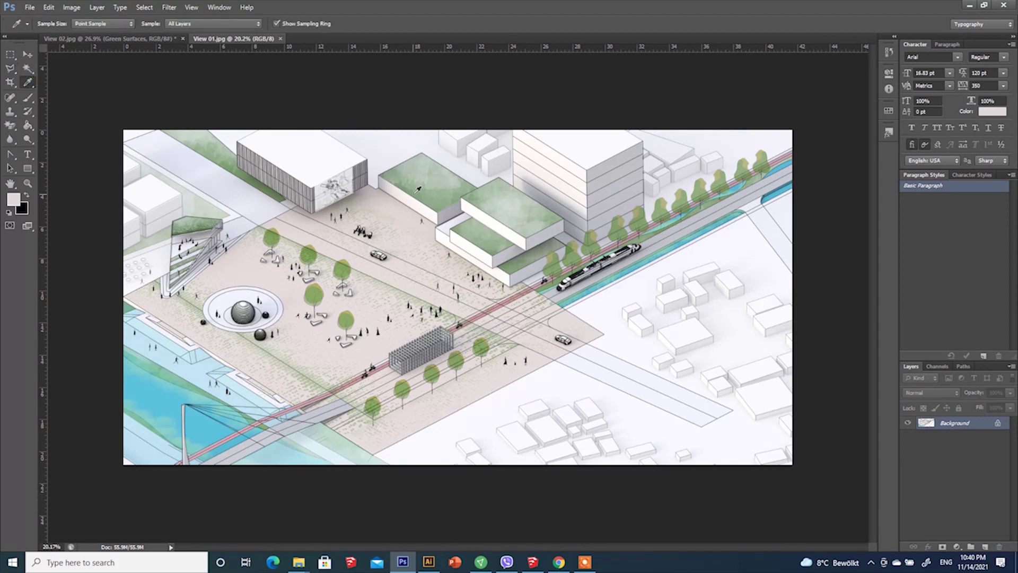
{"action": "left_click", "coordinate": [413, 190]}
{"action": "left_click", "coordinate": [118, 39]}
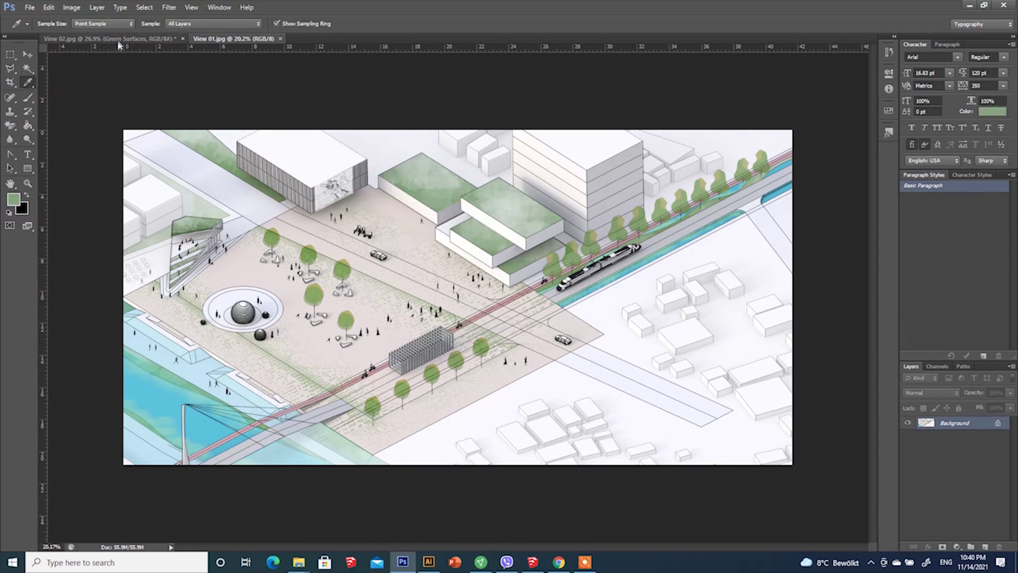
{"action": "left_click", "coordinate": [28, 125]}
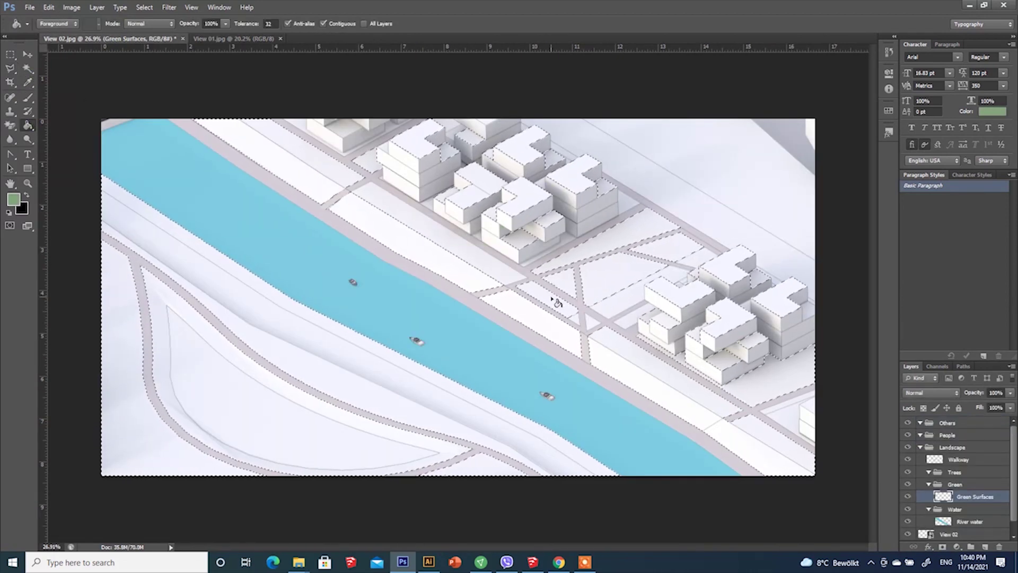
{"action": "left_click", "coordinate": [552, 297]}
Deselect the green areas and set the Green Surfaces layer's blend mode to Multiply.
{"action": "left_click", "coordinate": [10, 54]}
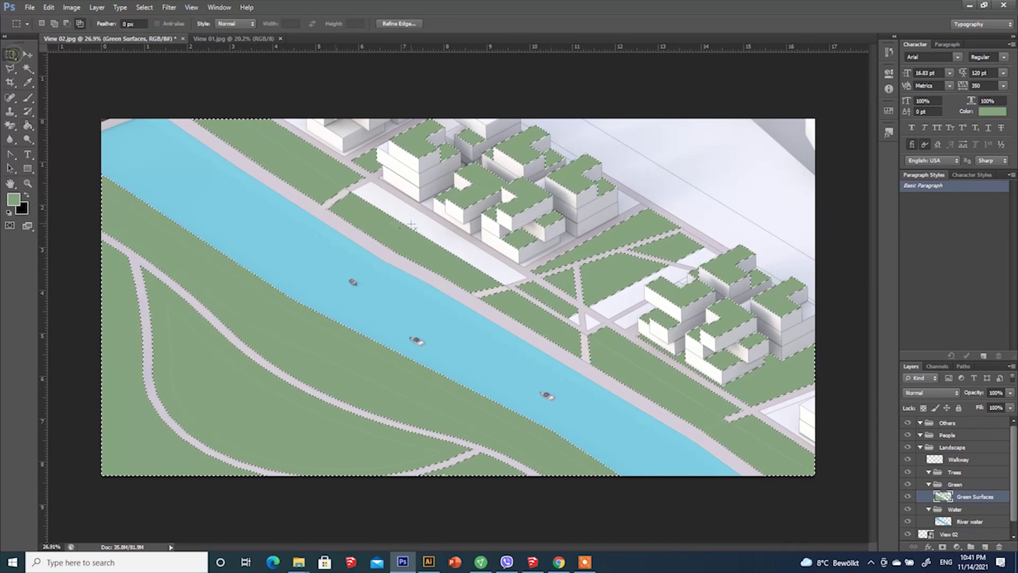
{"action": "key", "text": "ctrl+d"}
{"action": "left_click", "coordinate": [932, 392]}
{"action": "left_click", "coordinate": [934, 154]}
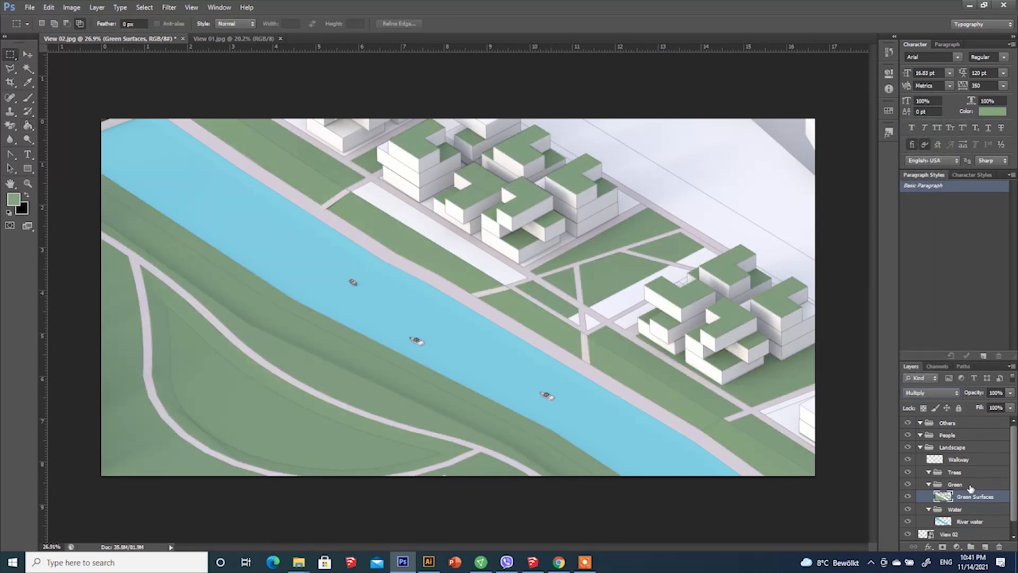
Select the unfilled strip beside the central buildings and the small patches at the path crossing from the View 02 linework.
{"action": "left_click", "coordinate": [954, 534]}
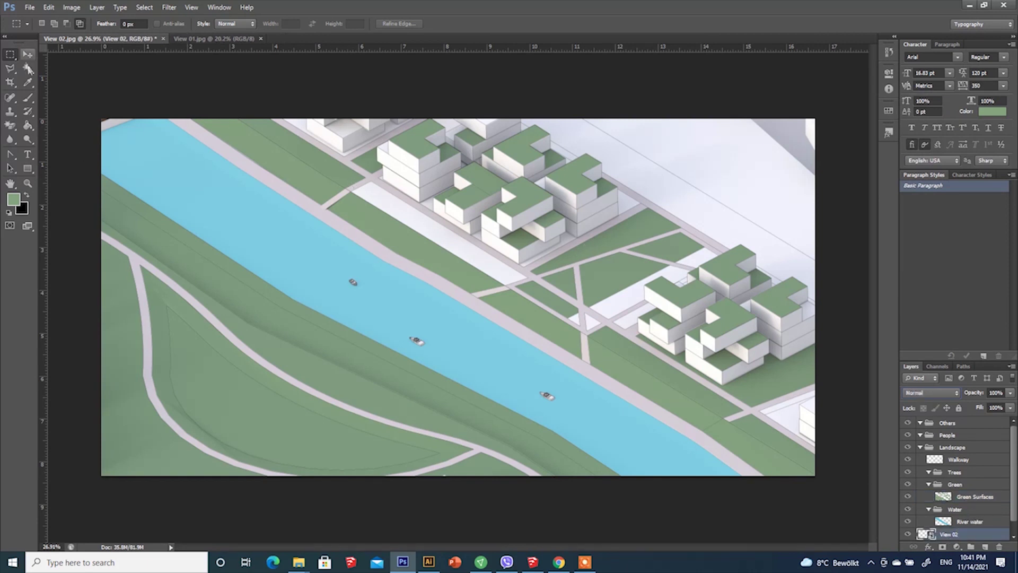
{"action": "left_click", "coordinate": [28, 69]}
{"action": "scroll", "coordinate": [516, 272], "scroll_direction": "up", "scroll_amount": 3, "text": "alt"}
{"action": "left_click", "coordinate": [517, 273]}
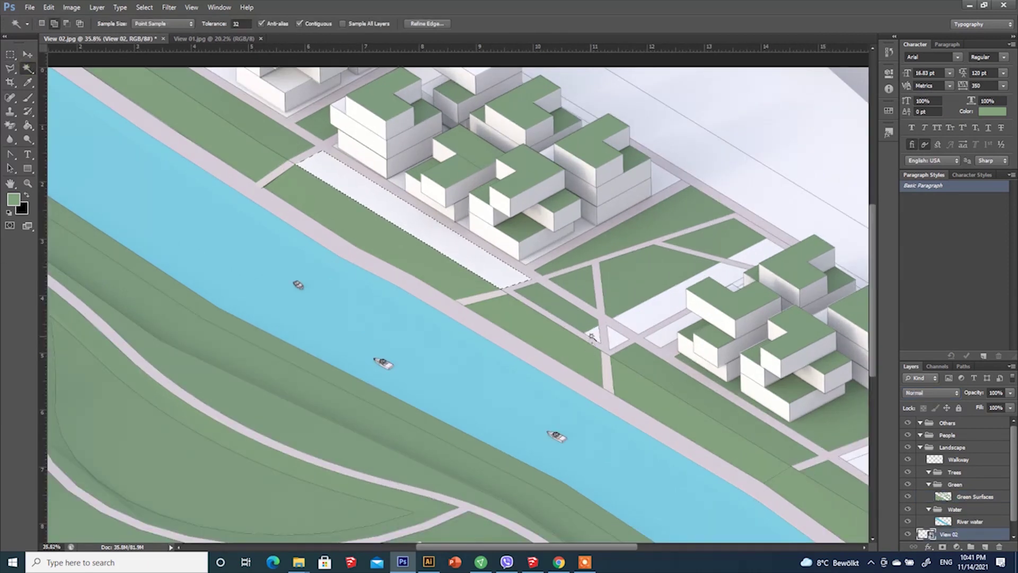
{"action": "scroll", "coordinate": [552, 288], "scroll_direction": "down", "scroll_amount": 3, "text": "alt"}
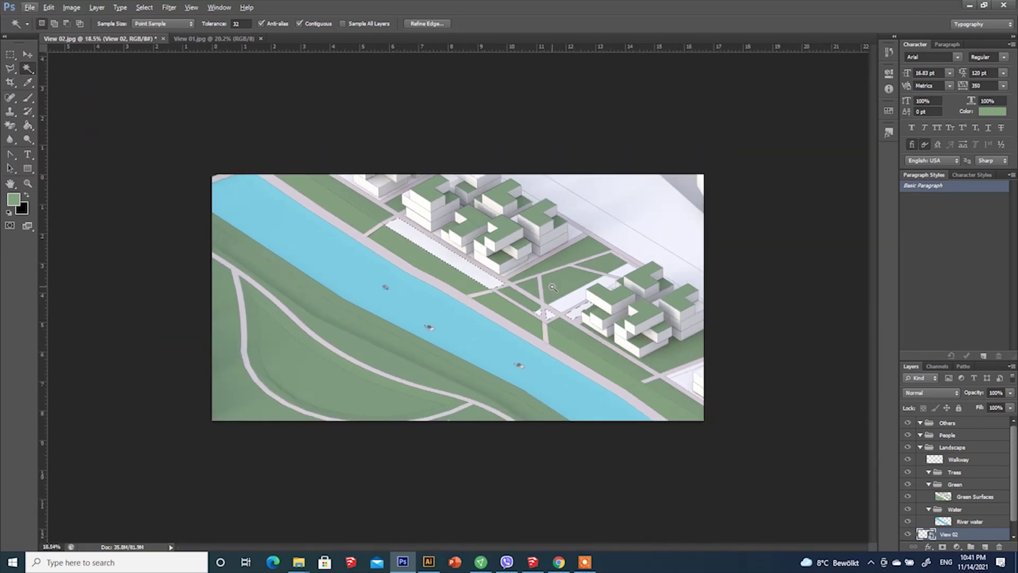
Fill the selected strip and patches with the green on the Green Surfaces layer and deselect.
{"action": "left_click", "coordinate": [28, 125]}
{"action": "left_click", "coordinate": [533, 296]}
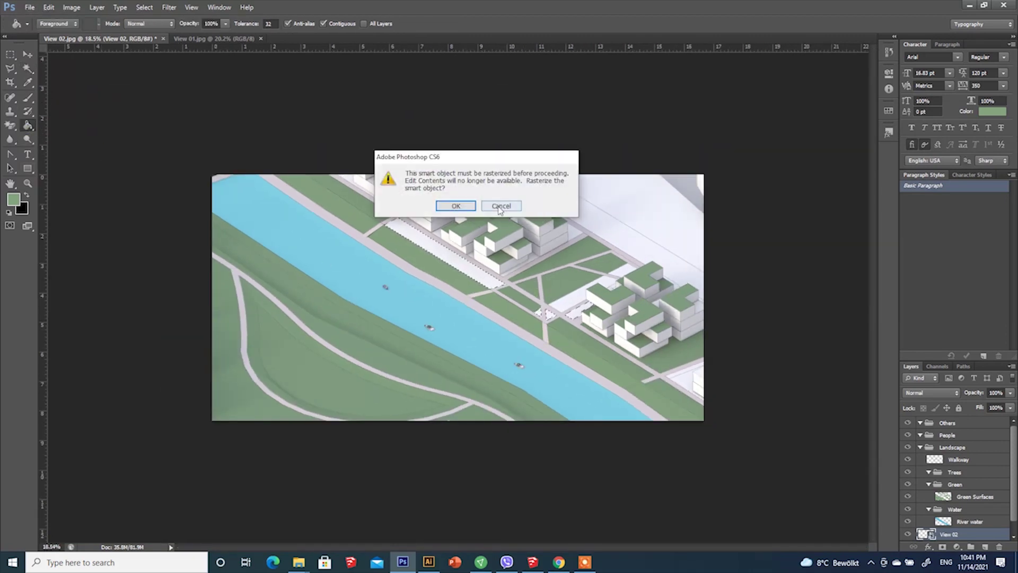
{"action": "left_click", "coordinate": [500, 208]}
{"action": "left_click", "coordinate": [463, 201]}
{"action": "left_click", "coordinate": [969, 496]}
{"action": "scroll", "coordinate": [579, 292], "scroll_direction": "up", "scroll_amount": 5, "text": "alt"}
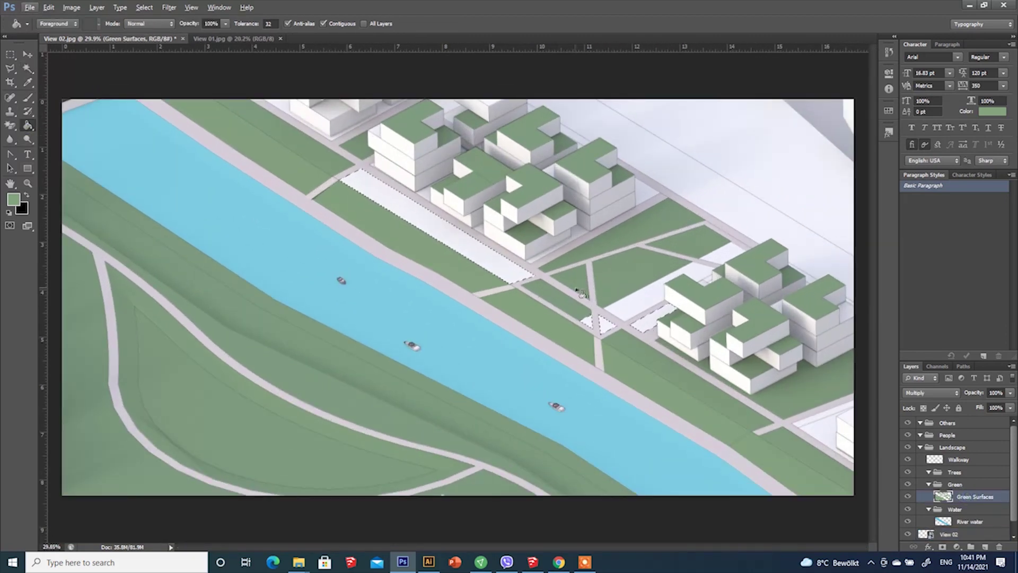
{"action": "left_click", "coordinate": [590, 322]}
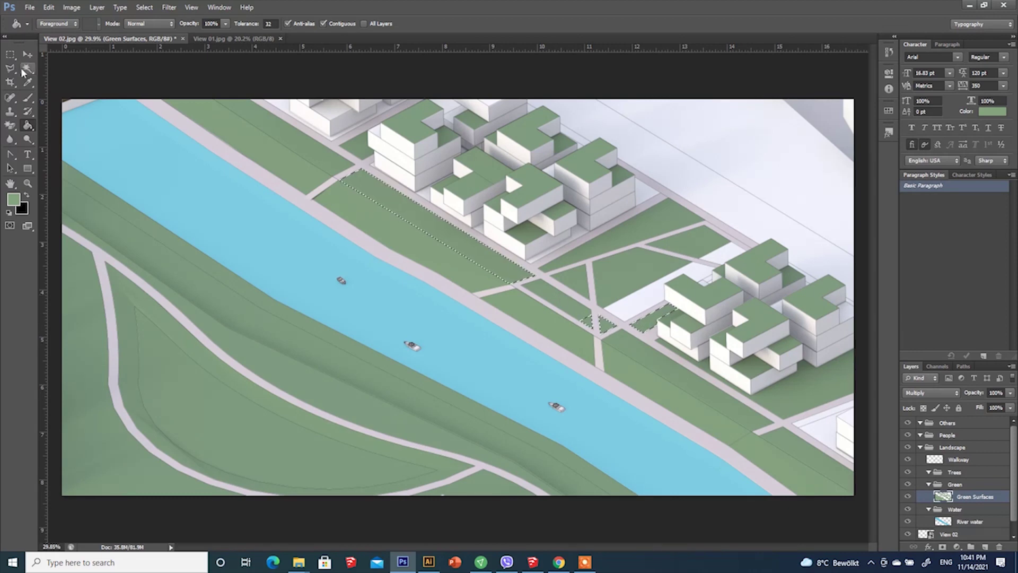
{"action": "left_click", "coordinate": [10, 55]}
{"action": "left_click", "coordinate": [250, 105]}
{"action": "scroll", "coordinate": [249, 104], "scroll_direction": "down", "scroll_amount": 3, "text": "alt"}
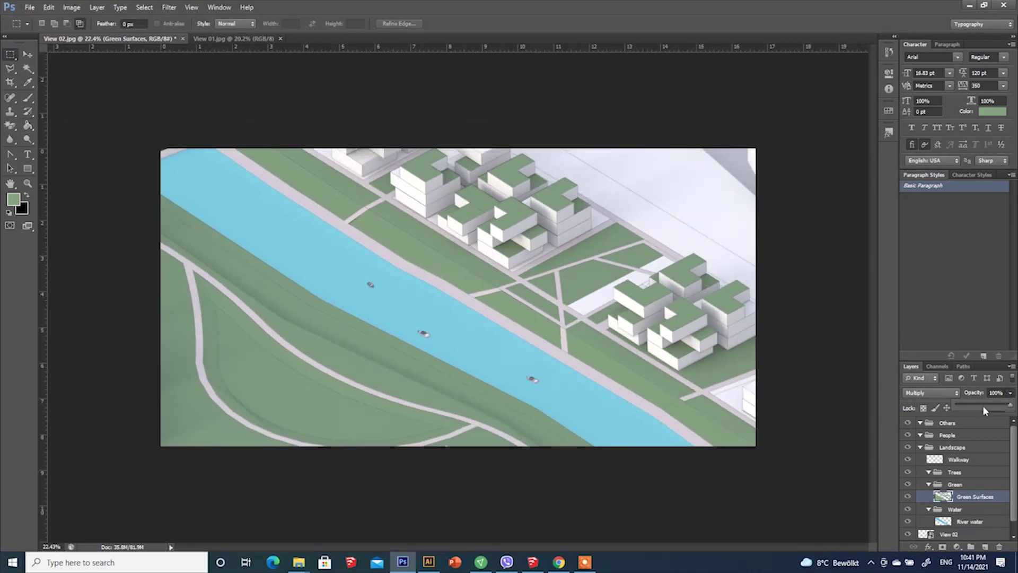
Set the Green Surfaces layer's opacity to 75%.
{"action": "left_click", "coordinate": [996, 393]}
{"action": "type", "text": "65"}
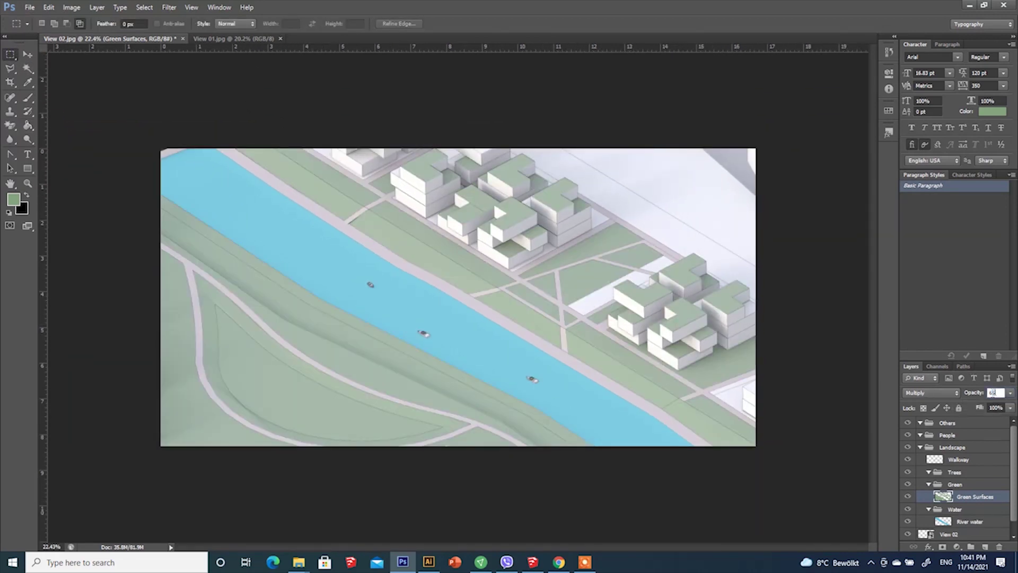
{"action": "type", "text": "75"}
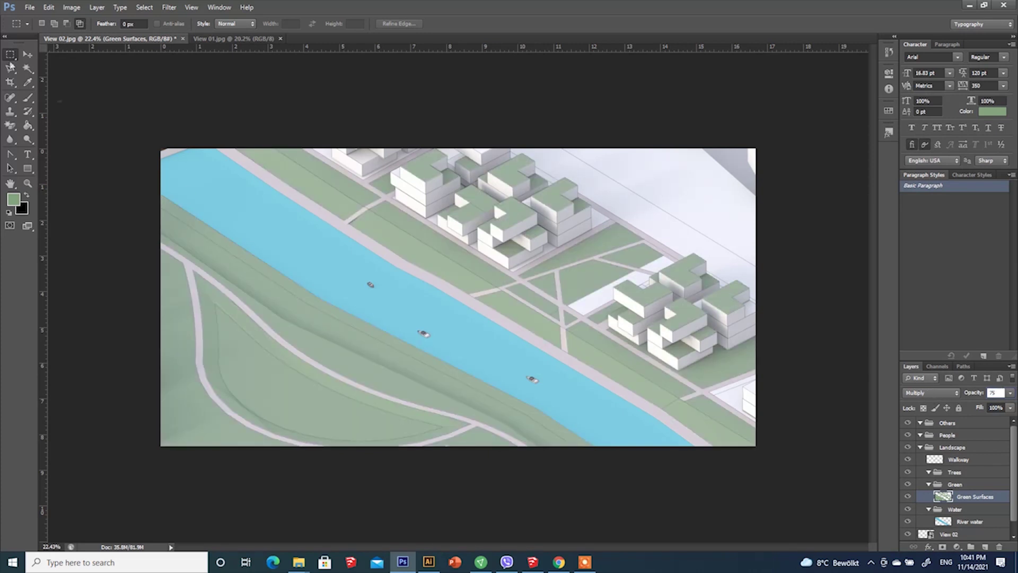
Duplicate the Green Surfaces layer with the original hidden, and make View 02 the active layer.
{"action": "right_click", "coordinate": [935, 503]}
{"action": "left_click", "coordinate": [933, 168]}
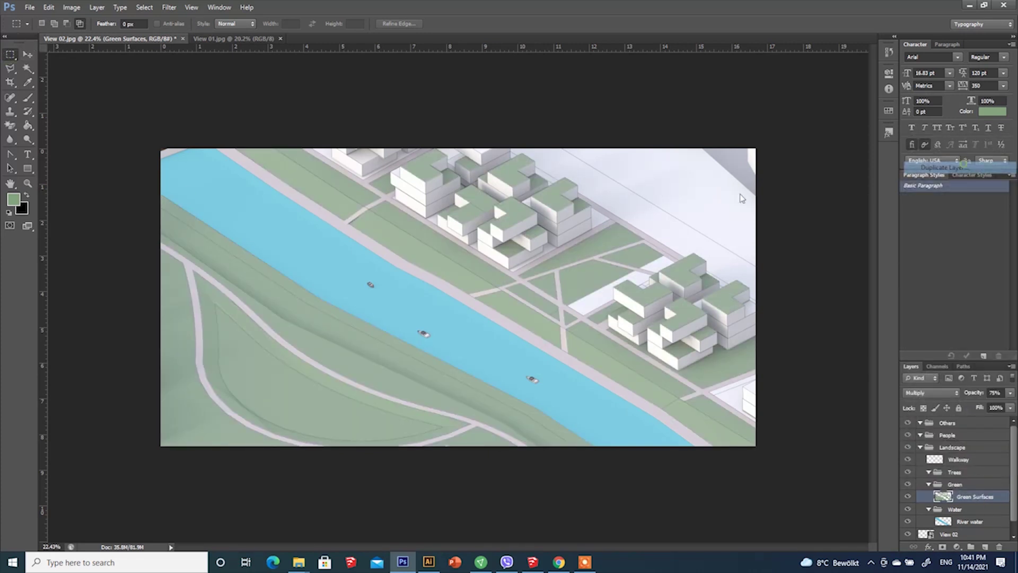
{"action": "key", "text": "Return"}
{"action": "left_click", "coordinate": [907, 509]}
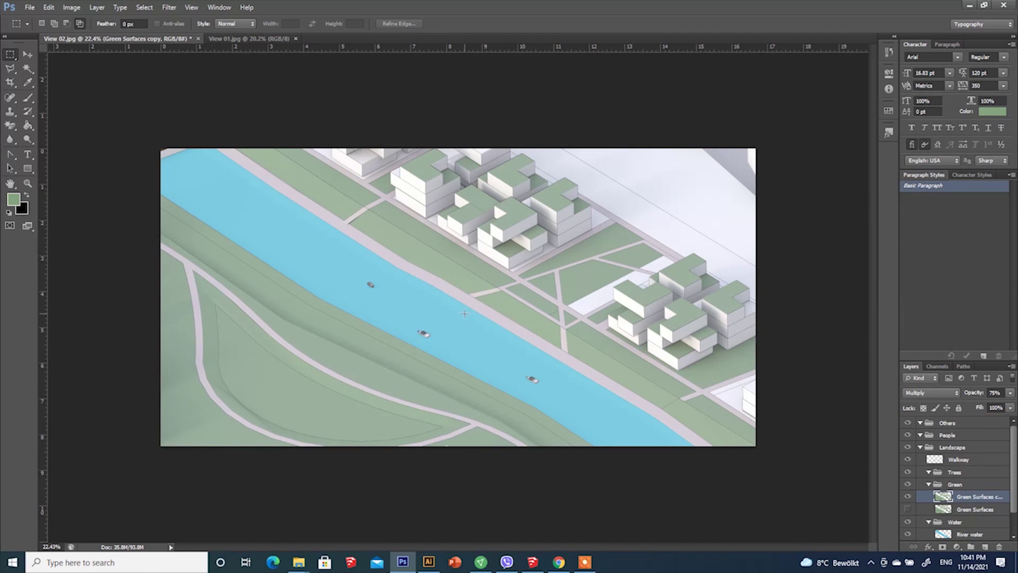
{"action": "scroll", "coordinate": [977, 521], "scroll_direction": "down", "scroll_amount": 2}
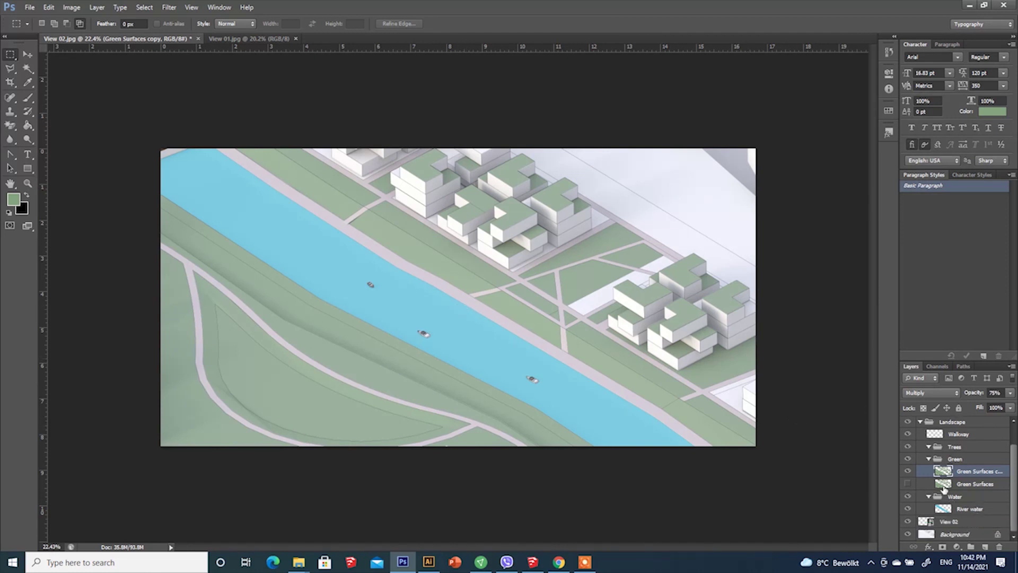
{"action": "left_click", "coordinate": [949, 521]}
{"action": "left_click", "coordinate": [32, 72]}
{"action": "left_click", "coordinate": [10, 68]}
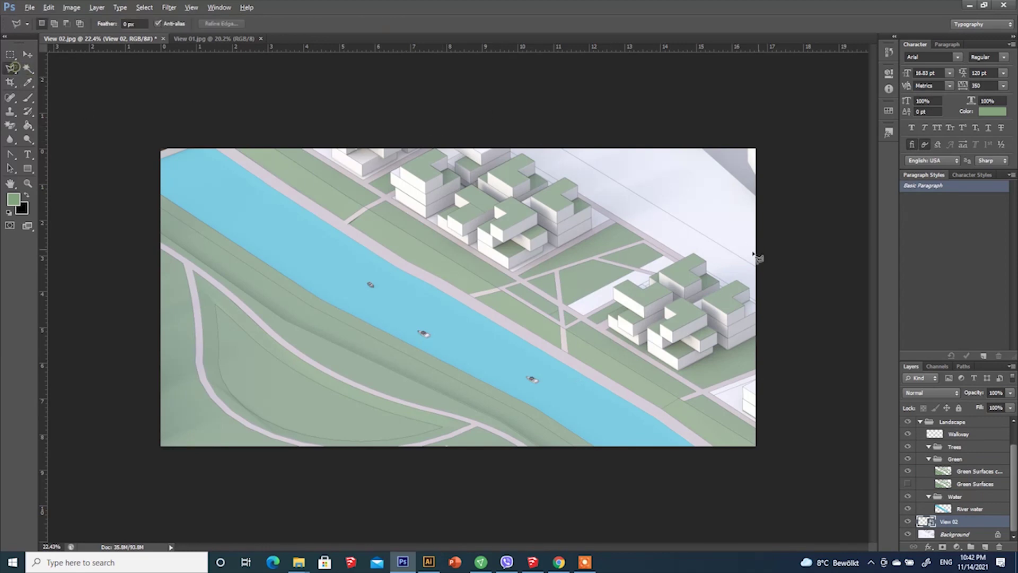
{"action": "scroll", "coordinate": [536, 245], "scroll_direction": "up", "scroll_amount": 8, "text": "alt"}
{"action": "left_click", "coordinate": [377, 364]}
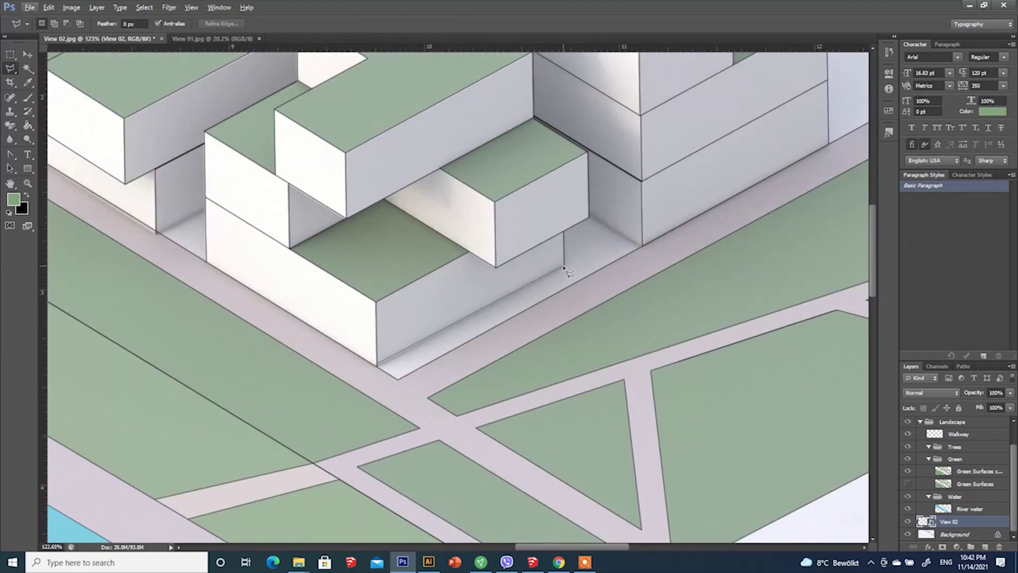
{"action": "key", "text": "Escape"}
{"action": "scroll", "coordinate": [564, 233], "scroll_direction": "down", "scroll_amount": 7, "text": "alt"}
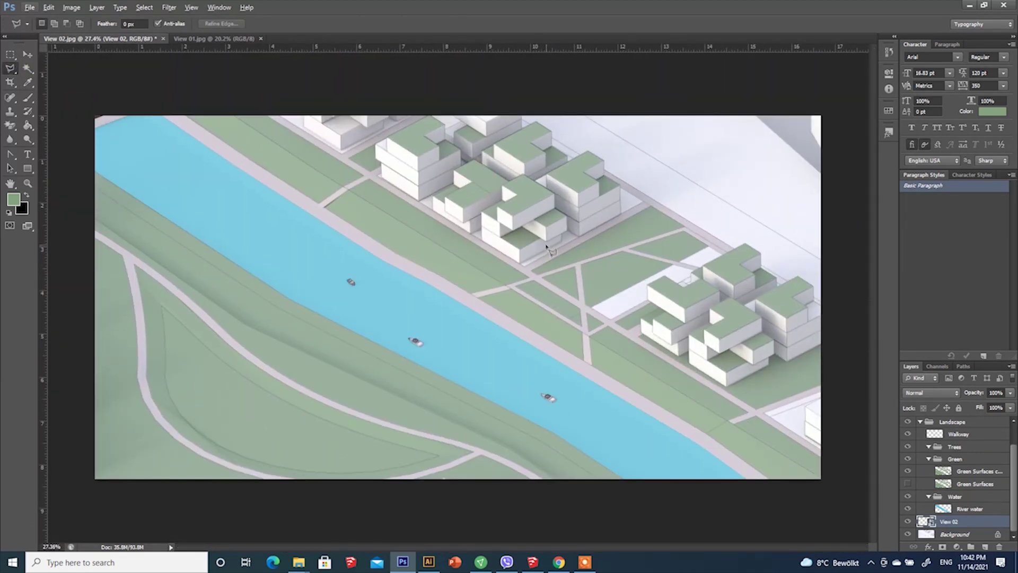
Select the white strip beside the right-hand building cluster, fill it with the river's blue on the River water layer and deselect.
{"action": "left_click", "coordinate": [30, 67]}
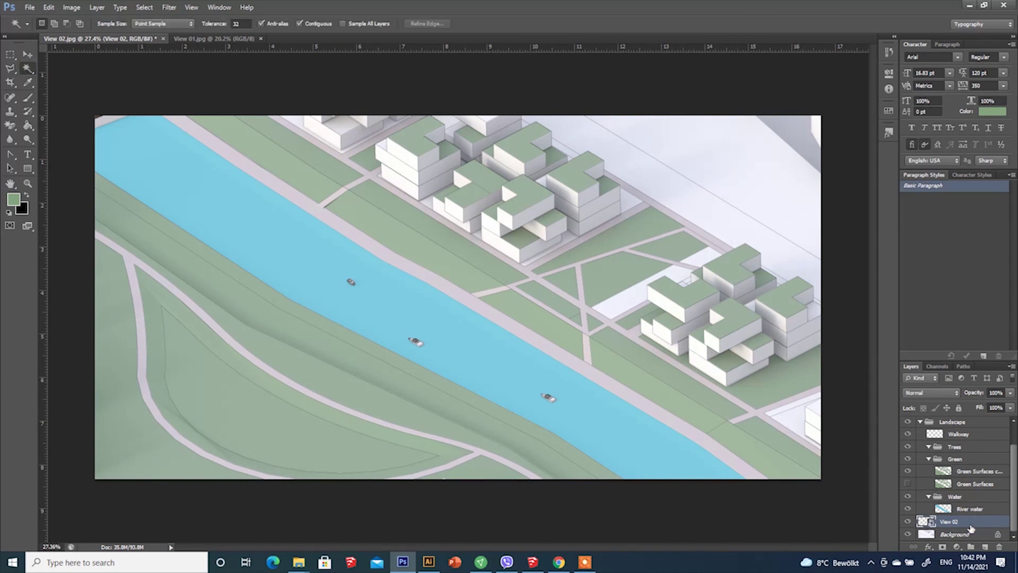
{"action": "left_click", "coordinate": [617, 303]}
{"action": "left_click", "coordinate": [970, 508]}
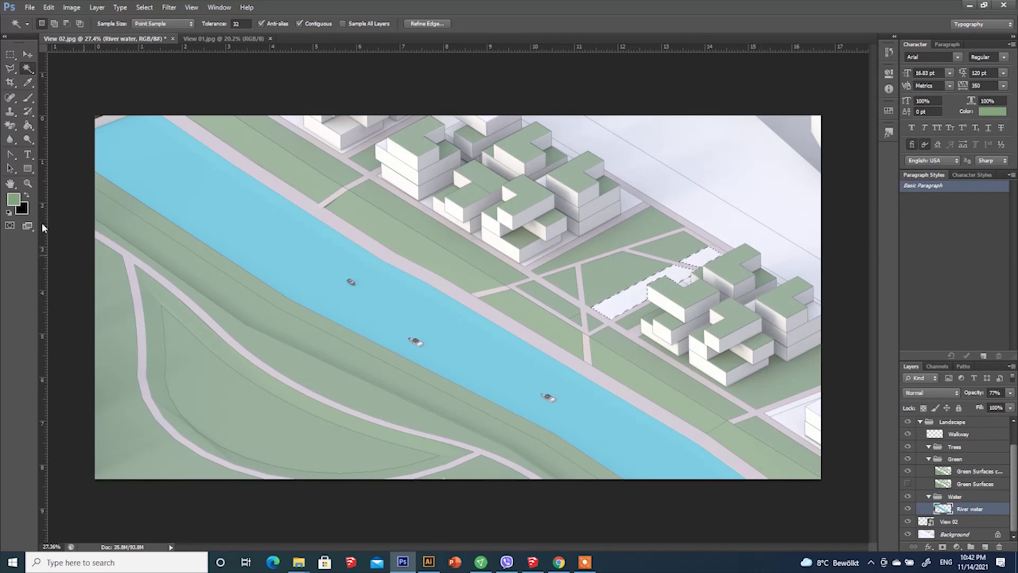
{"action": "left_click", "coordinate": [28, 82]}
{"action": "left_click", "coordinate": [282, 245]}
{"action": "left_click", "coordinate": [28, 125]}
{"action": "left_click", "coordinate": [684, 272]}
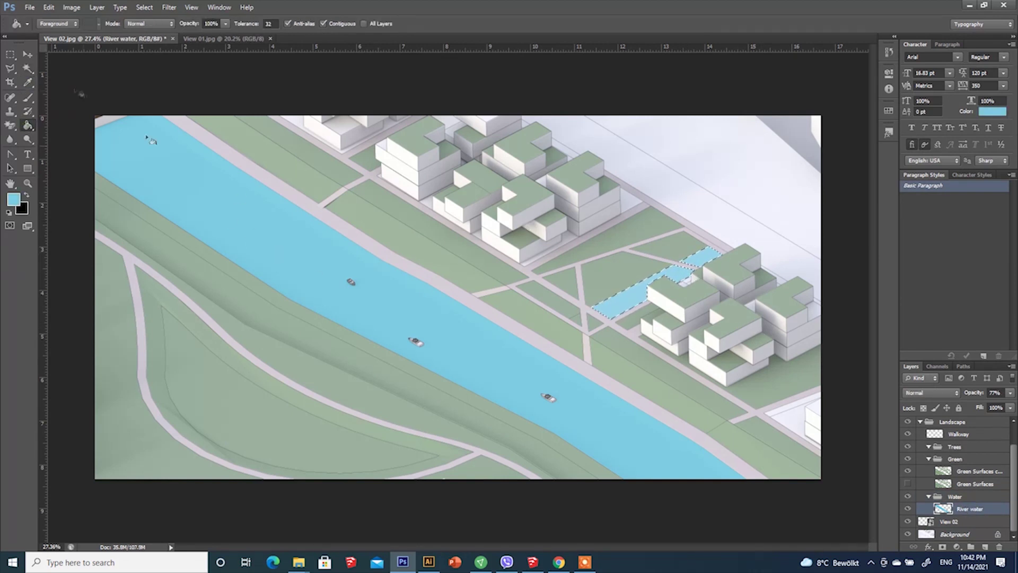
{"action": "left_click", "coordinate": [10, 54]}
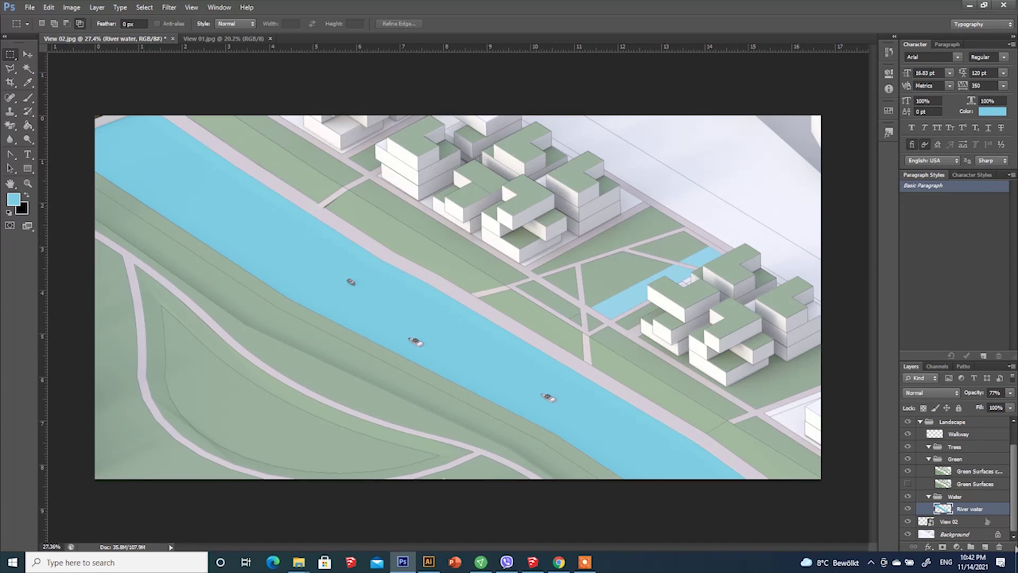
Choose the textured 488 px brush tip for the Green Surfaces copy layer and test it on the lawn's lower-left corner.
{"action": "left_click", "coordinate": [976, 471]}
{"action": "key", "text": "b"}
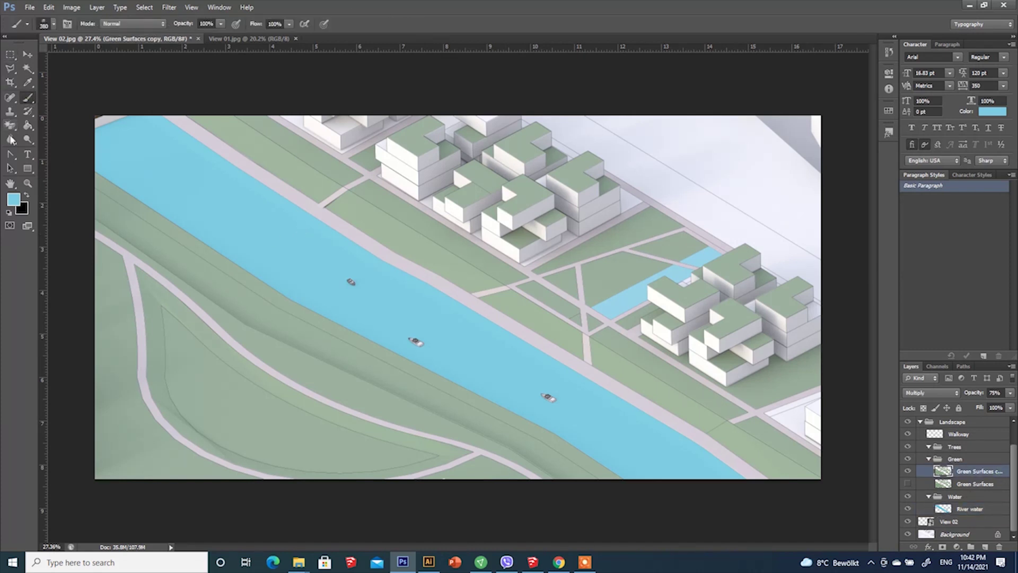
{"action": "right_click", "coordinate": [11, 126]}
{"action": "left_click", "coordinate": [56, 124]}
{"action": "left_click", "coordinate": [27, 97]}
{"action": "left_click", "coordinate": [52, 24]}
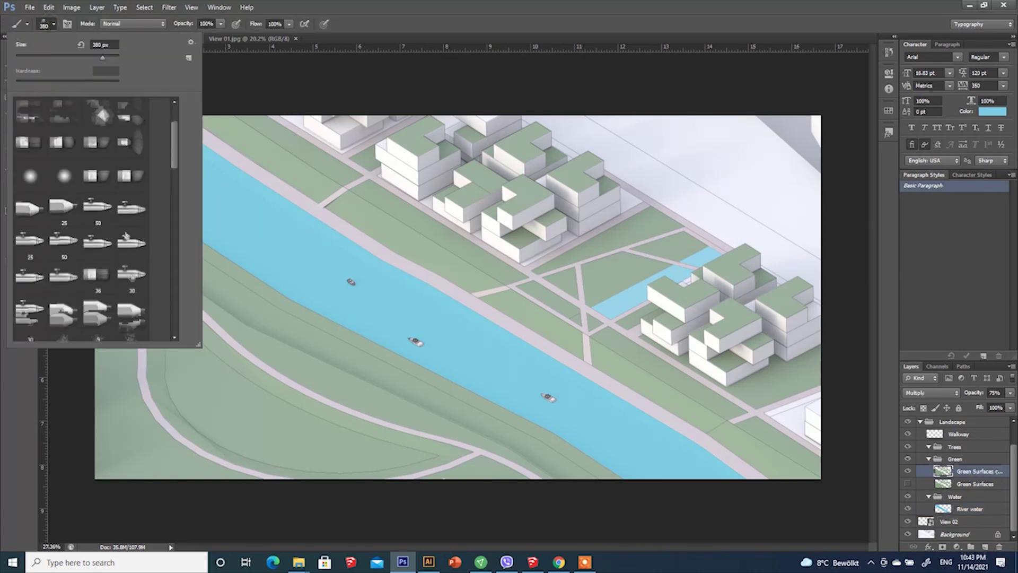
{"action": "mouse_move", "coordinate": [174, 160]}
{"action": "left_mouse_down"}
{"action": "mouse_move", "coordinate": [209, 299]}
{"action": "mouse_move", "coordinate": [204, 320]}
{"action": "left_mouse_up"}
{"action": "left_click", "coordinate": [98, 179]}
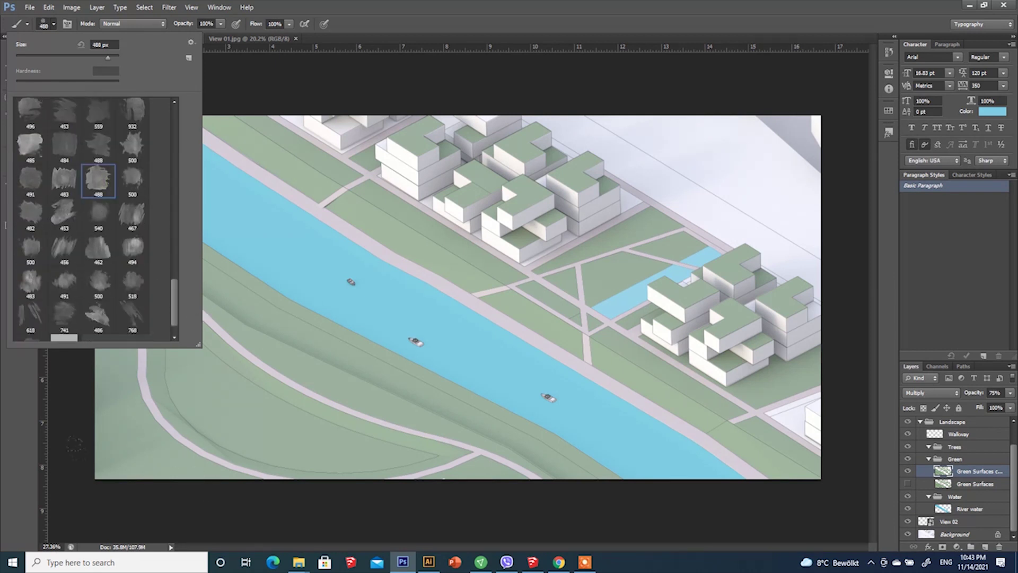
{"action": "left_click", "coordinate": [55, 459]}
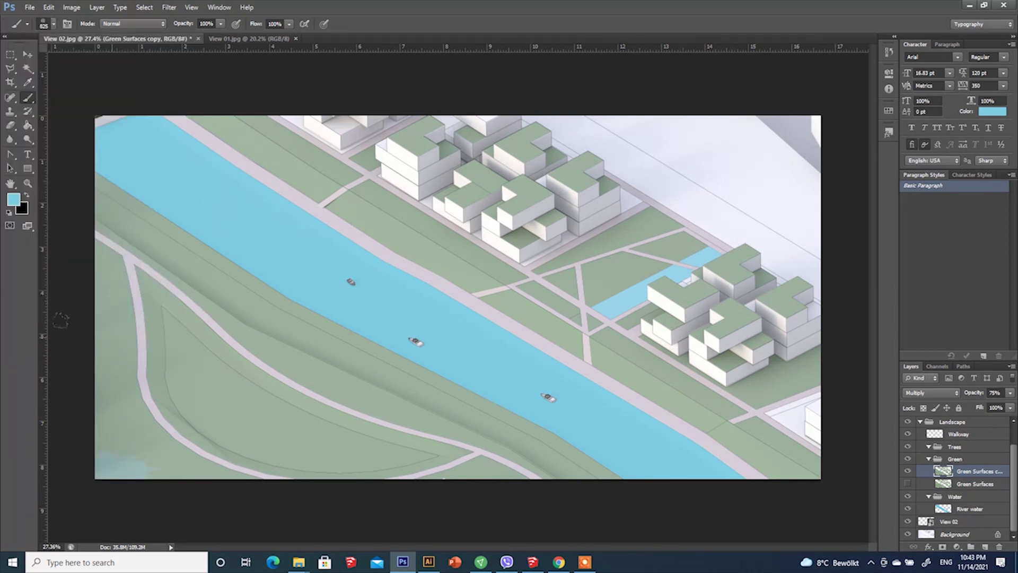
Set the foreground color to white and paint a textured stroke over the lawn's lower-left corner.
{"action": "left_click", "coordinate": [9, 202]}
{"action": "left_click_drag", "start_coordinate": [411, 208], "coordinate": [320, 111]}
{"action": "left_click", "coordinate": [609, 143]}
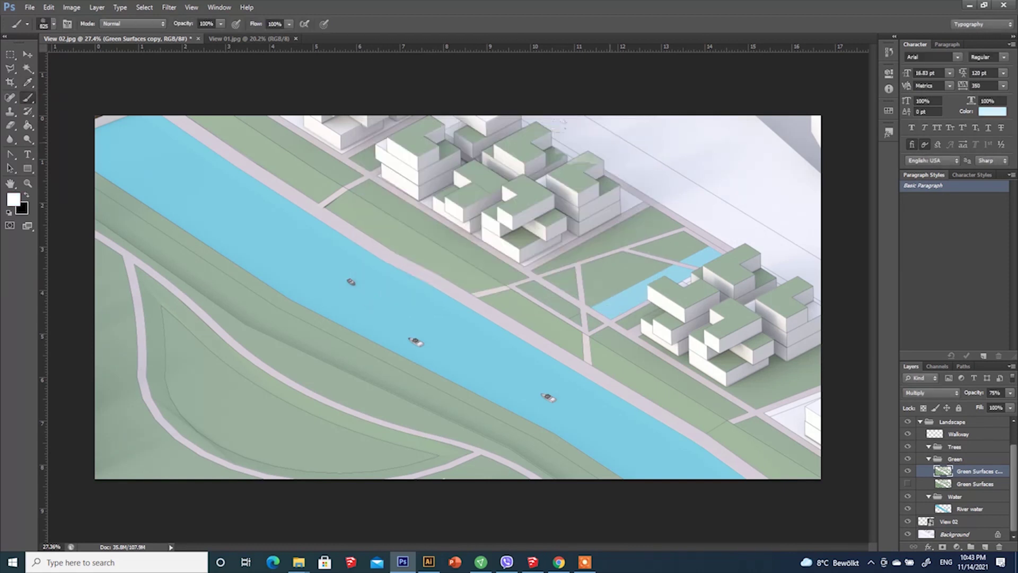
{"action": "left_click_drag", "start_coordinate": [60, 450], "coordinate": [199, 480]}
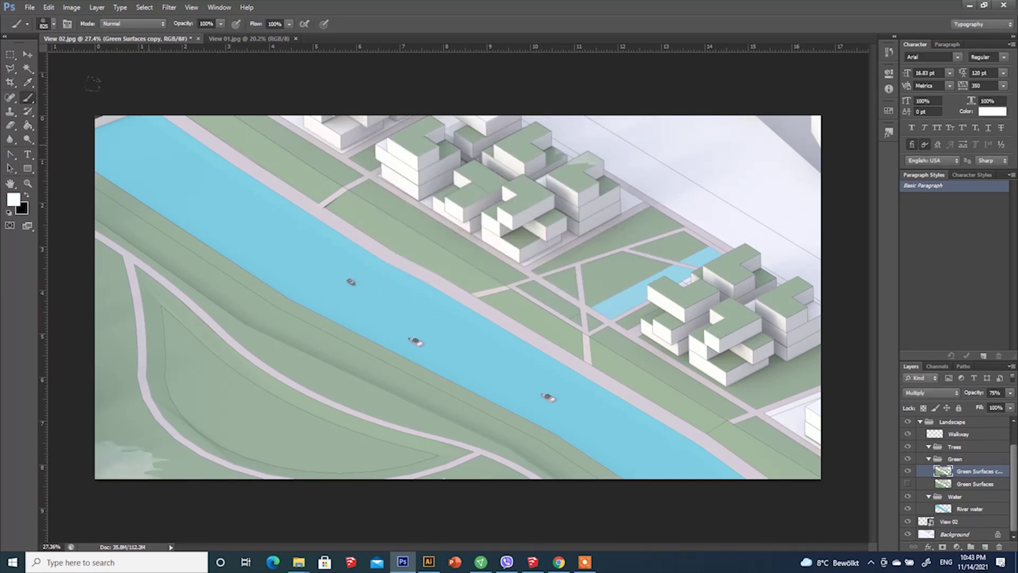
Paint white texture across the green surfaces and roofs with the 559 px brush tip enlarged to 1289 px at 51% opacity.
{"action": "left_click", "coordinate": [53, 24]}
{"action": "left_click", "coordinate": [99, 114]}
{"action": "left_click_drag", "start_coordinate": [109, 57], "coordinate": [113, 57]}
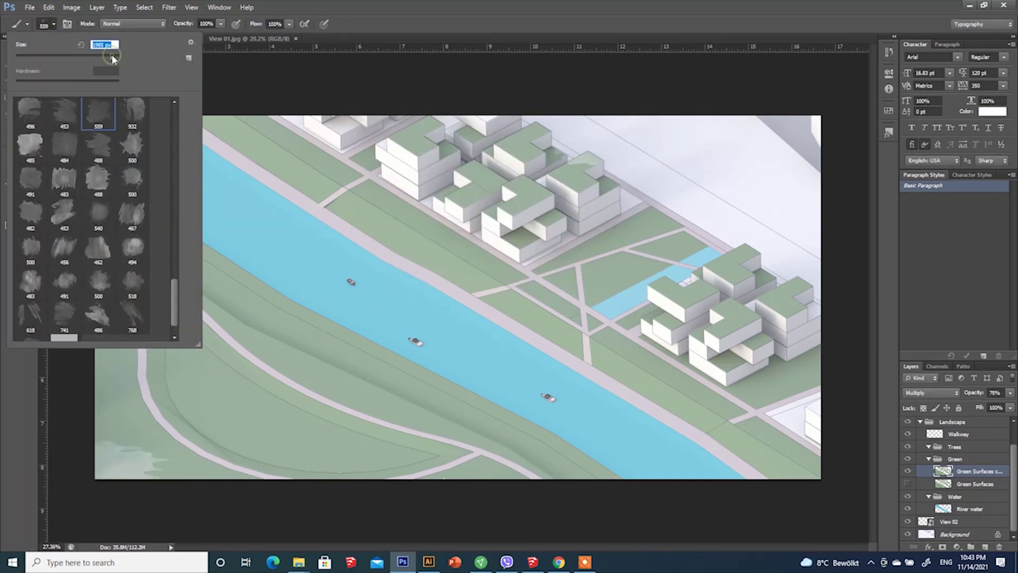
{"action": "left_click", "coordinate": [221, 24]}
{"action": "left_click_drag", "start_coordinate": [205, 35], "coordinate": [194, 34]}
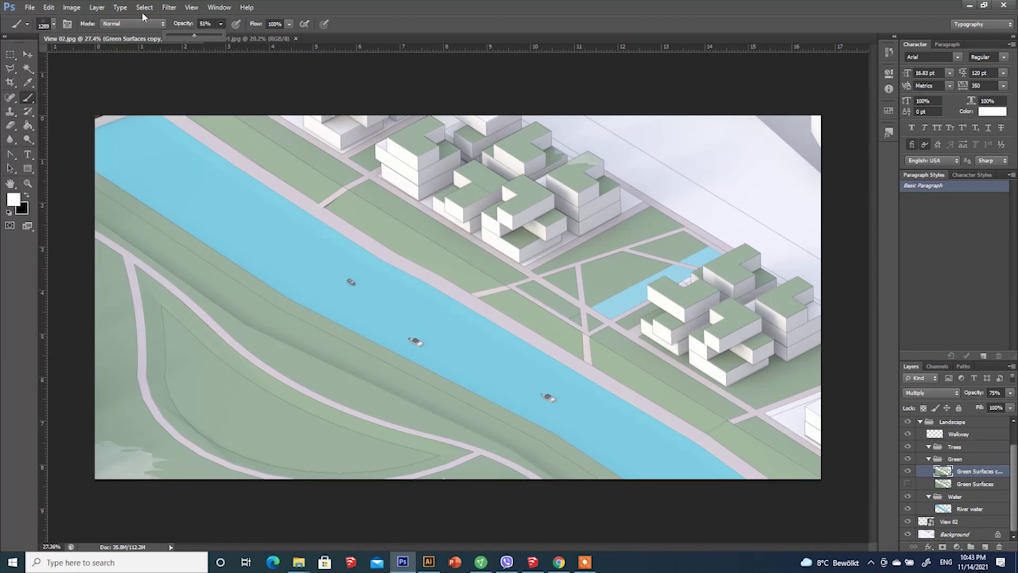
{"action": "left_click_drag", "start_coordinate": [93, 438], "coordinate": [198, 489]}
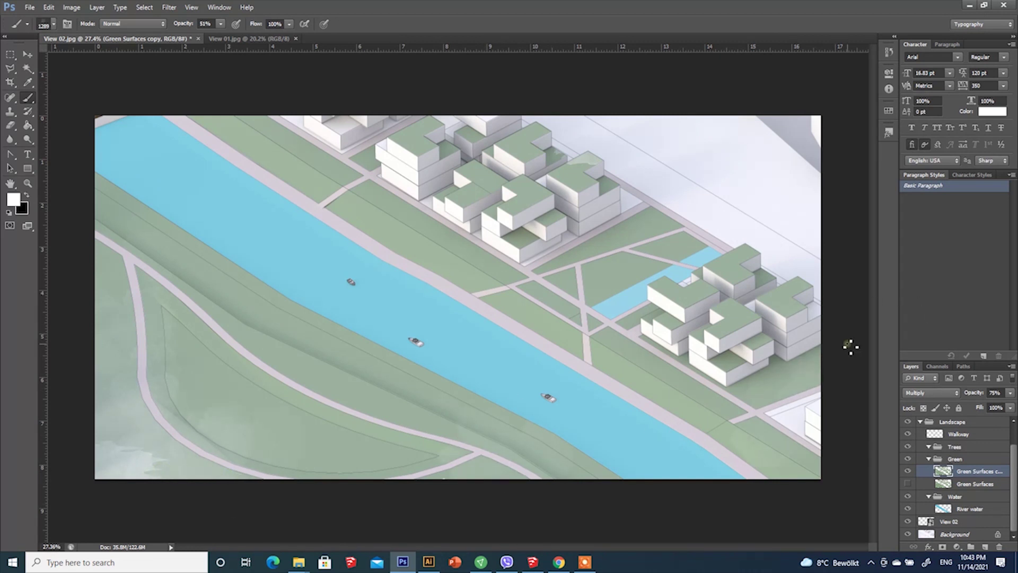
{"action": "mouse_move", "coordinate": [851, 347]}
{"action": "left_mouse_down"}
{"action": "mouse_move", "coordinate": [783, 266]}
{"action": "mouse_move", "coordinate": [581, 167]}
{"action": "left_mouse_up"}
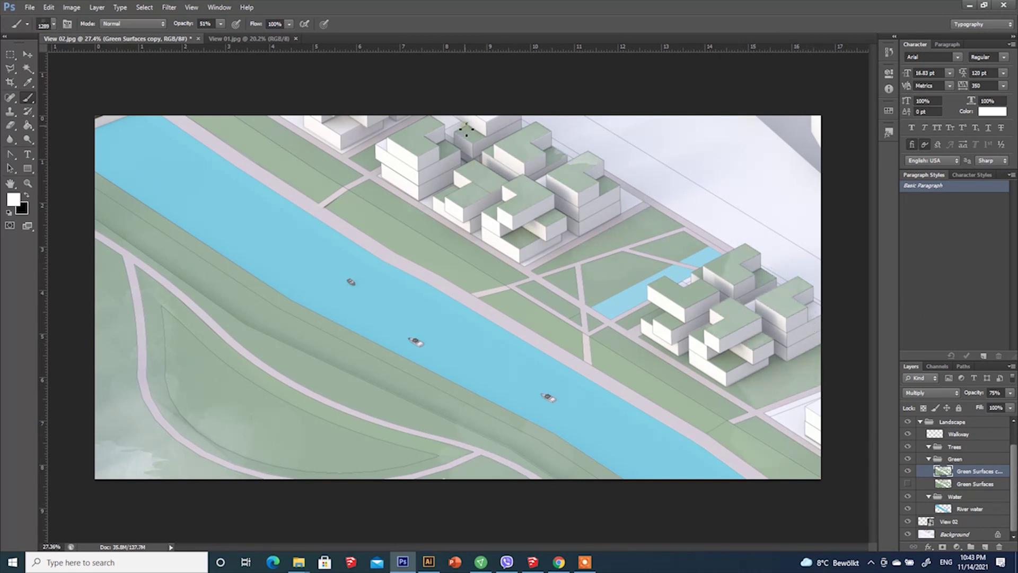
Switch to the star-shaped 500 px brush tip and paint white texture along the lawn's lower-left edge.
{"action": "left_click", "coordinate": [46, 21]}
{"action": "left_click", "coordinate": [100, 177]}
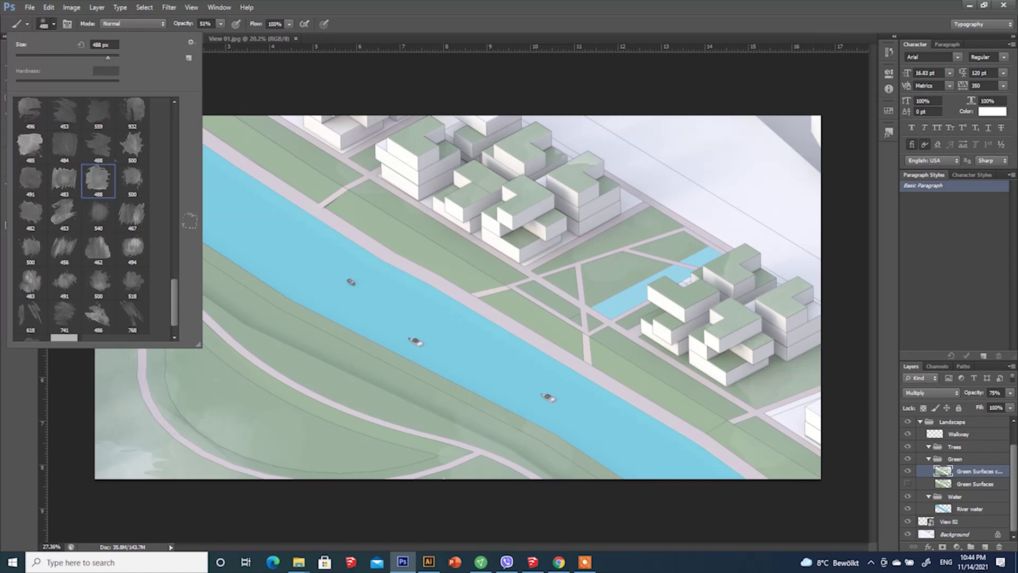
{"action": "left_click", "coordinate": [131, 140]}
{"action": "left_click", "coordinate": [106, 446]}
{"action": "mouse_move", "coordinate": [117, 452]}
{"action": "left_mouse_down"}
{"action": "mouse_move", "coordinate": [78, 422]}
{"action": "mouse_move", "coordinate": [66, 376]}
{"action": "mouse_move", "coordinate": [70, 284]}
{"action": "left_mouse_up"}
Enlarge the brush to 1057 px, lower its opacity to 38% and paint more white texture over the green surfaces.
{"action": "left_click", "coordinate": [52, 23]}
{"action": "left_click_drag", "start_coordinate": [93, 56], "coordinate": [111, 56]}
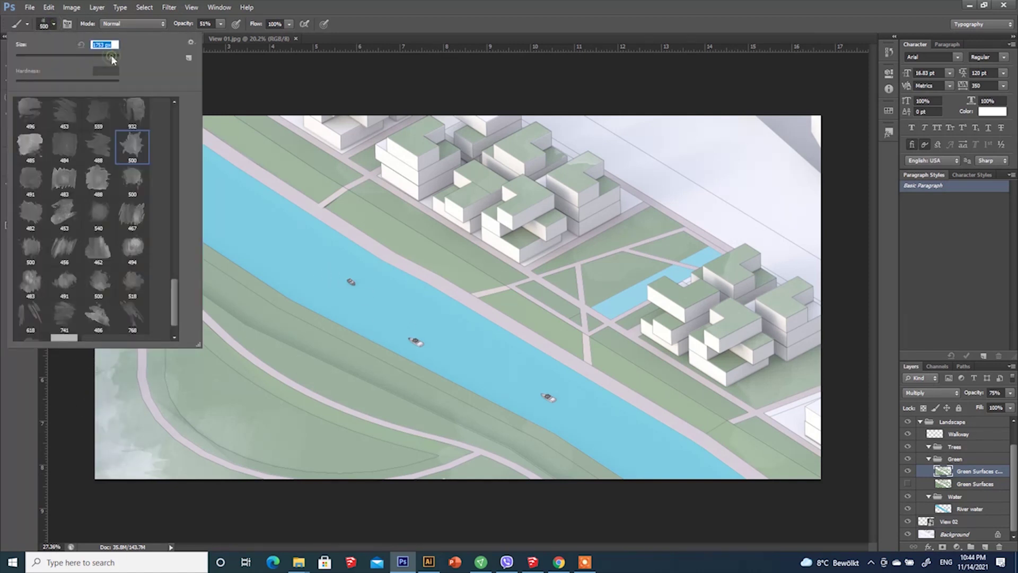
{"action": "left_click", "coordinate": [220, 23]}
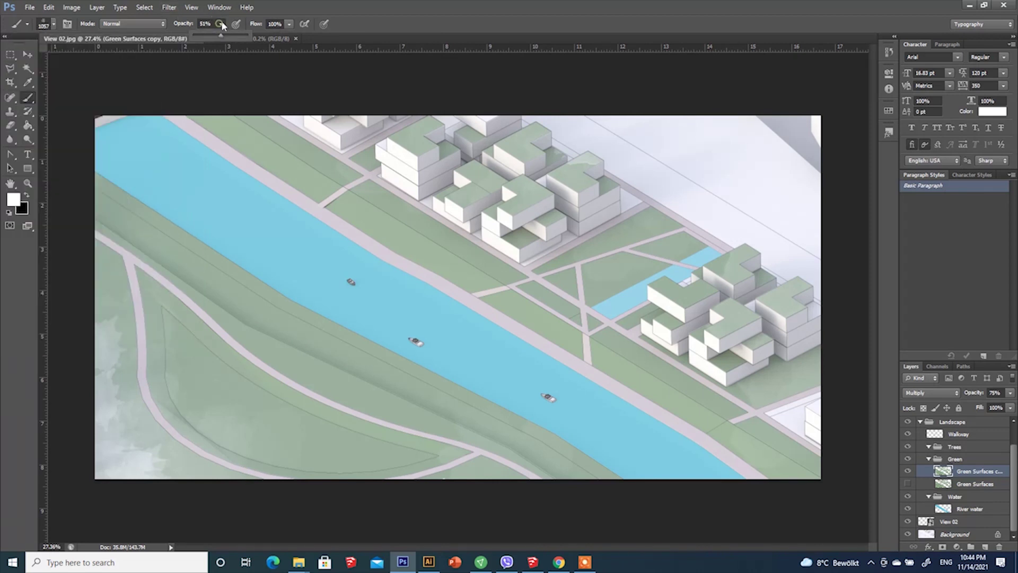
{"action": "left_click", "coordinate": [398, 68]}
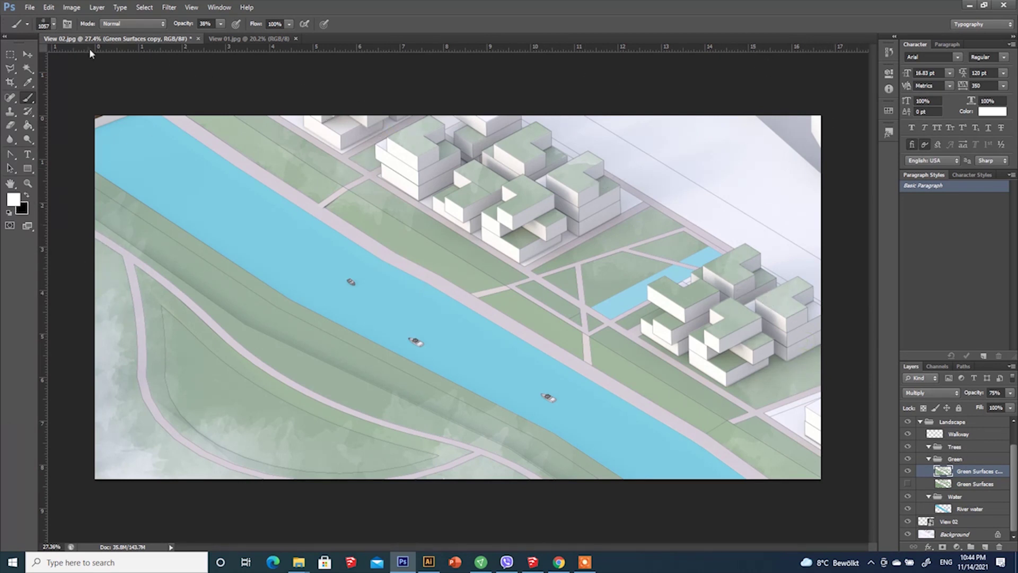
Check the View 01 image for reference and open the View 02 smart object's linework for editing in Illustrator.
{"action": "left_click", "coordinate": [228, 39]}
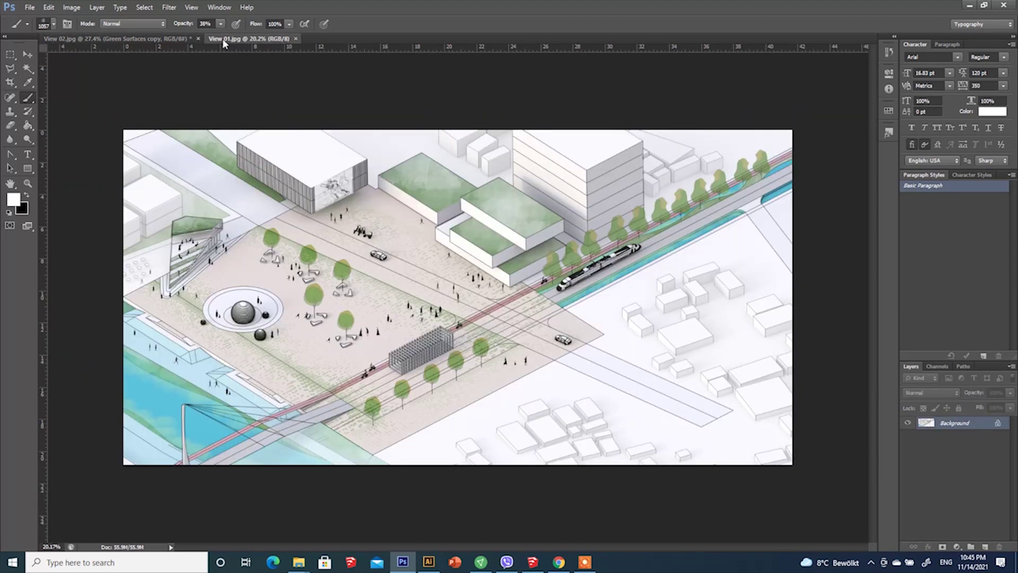
{"action": "left_click", "coordinate": [109, 39]}
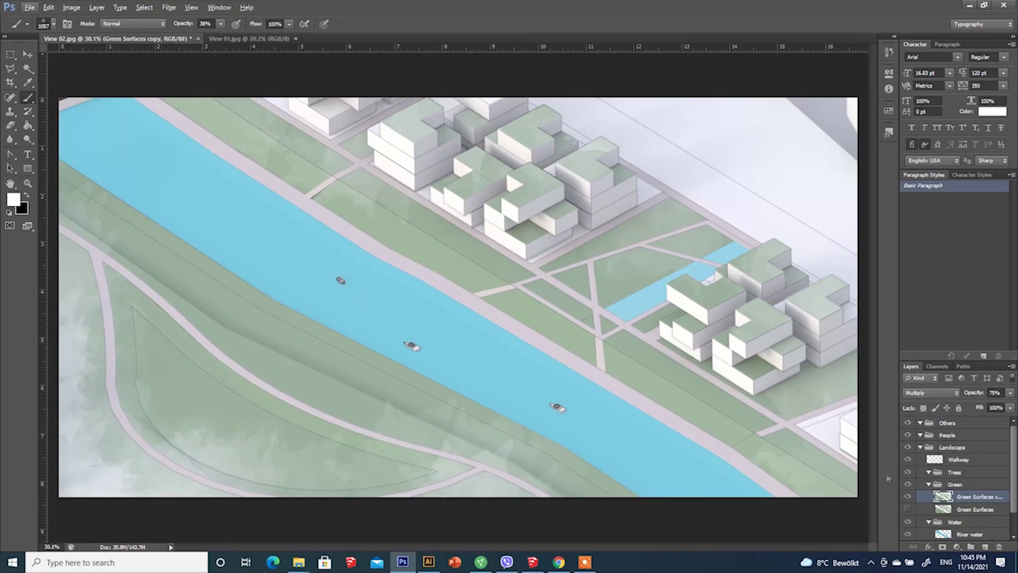
{"action": "double_click", "coordinate": [925, 521]}
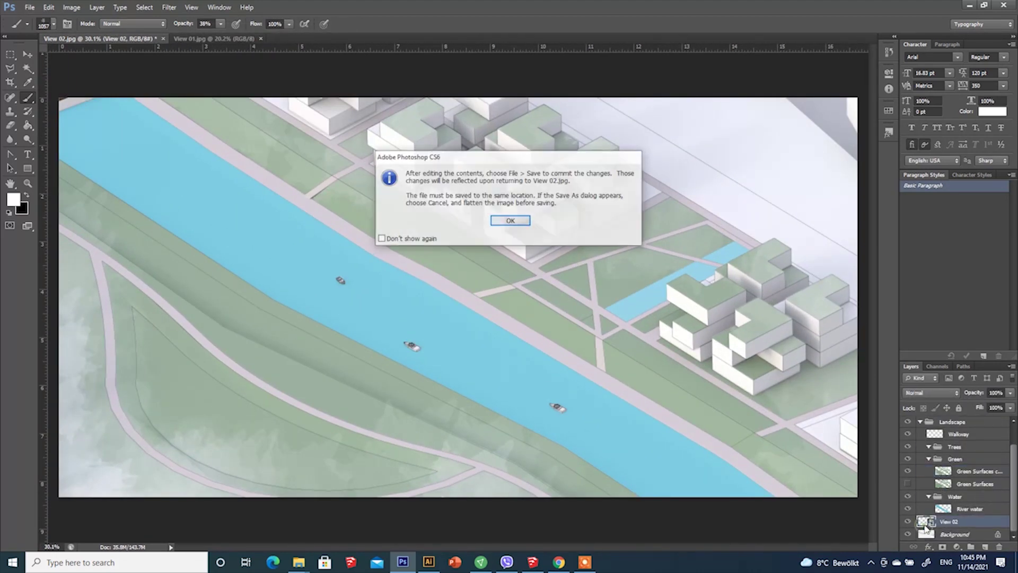
{"action": "left_click", "coordinate": [509, 220]}
{"action": "scroll", "coordinate": [263, 161], "scroll_direction": "up", "scroll_amount": 4, "text": "alt"}
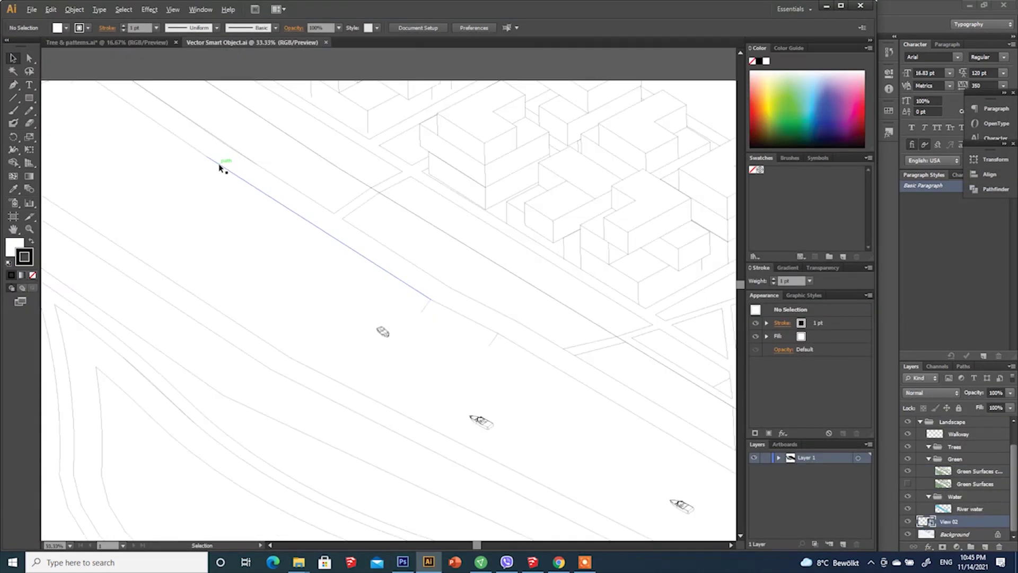
{"action": "scroll", "coordinate": [331, 180], "scroll_direction": "down", "scroll_amount": 1, "text": "alt"}
Draw a wavy Pen path from the artboard's upper edge along the river's upper bank and adjust its anchors and handles.
{"action": "left_click", "coordinate": [117, 105]}
{"action": "left_click_drag", "start_coordinate": [214, 174], "coordinate": [244, 222]}
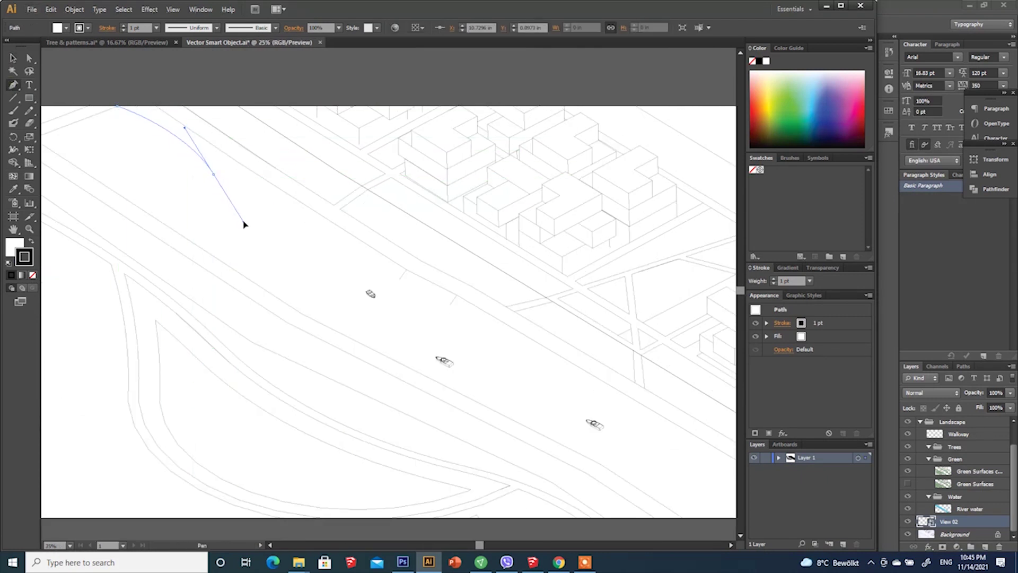
{"action": "left_click_drag", "start_coordinate": [411, 275], "coordinate": [444, 278]}
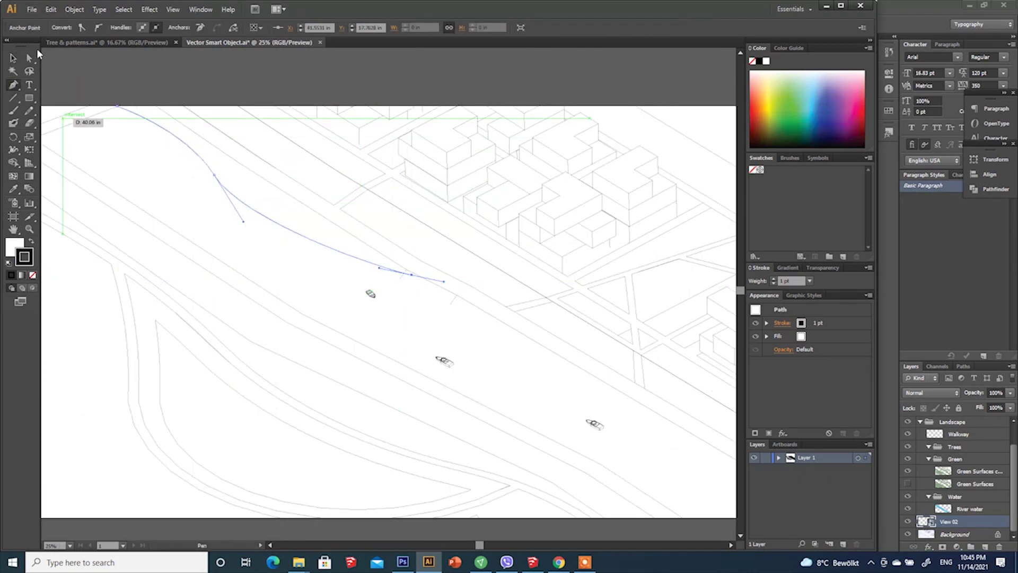
{"action": "left_click_drag", "start_coordinate": [215, 178], "coordinate": [223, 174], "text": "ctrl"}
{"action": "left_click_drag", "start_coordinate": [411, 275], "coordinate": [410, 283], "text": "ctrl"}
{"action": "left_click_drag", "start_coordinate": [251, 220], "coordinate": [263, 230], "text": "ctrl"}
{"action": "left_click_drag", "start_coordinate": [222, 174], "coordinate": [246, 194]}
{"action": "left_click_drag", "start_coordinate": [214, 149], "coordinate": [208, 150]}
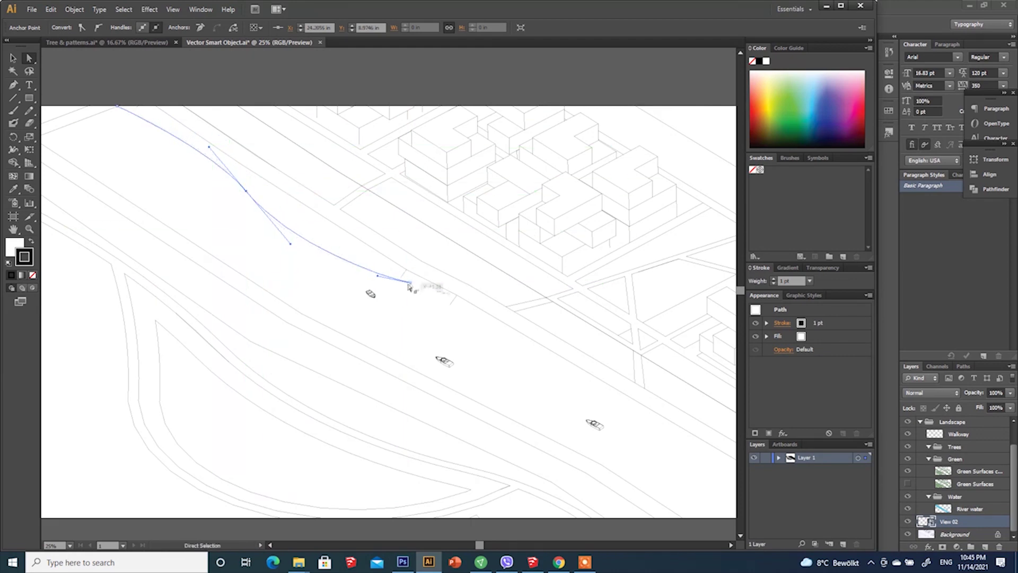
Continue the wavy path from its end along the upper bank down past the artboard's lower edge.
{"action": "left_click", "coordinate": [402, 286]}
{"action": "left_click", "coordinate": [14, 85]}
{"action": "left_click", "coordinate": [410, 282]}
{"action": "mouse_move", "coordinate": [524, 368]}
{"action": "left_mouse_down"}
{"action": "mouse_move", "coordinate": [422, 304]}
{"action": "mouse_move", "coordinate": [525, 341]}
{"action": "mouse_move", "coordinate": [520, 357]}
{"action": "left_mouse_up"}
{"action": "scroll", "coordinate": [418, 277], "scroll_direction": "up", "scroll_amount": 1, "text": "alt"}
{"action": "left_click_drag", "start_coordinate": [576, 377], "coordinate": [665, 434]}
{"action": "left_click", "coordinate": [584, 372]}
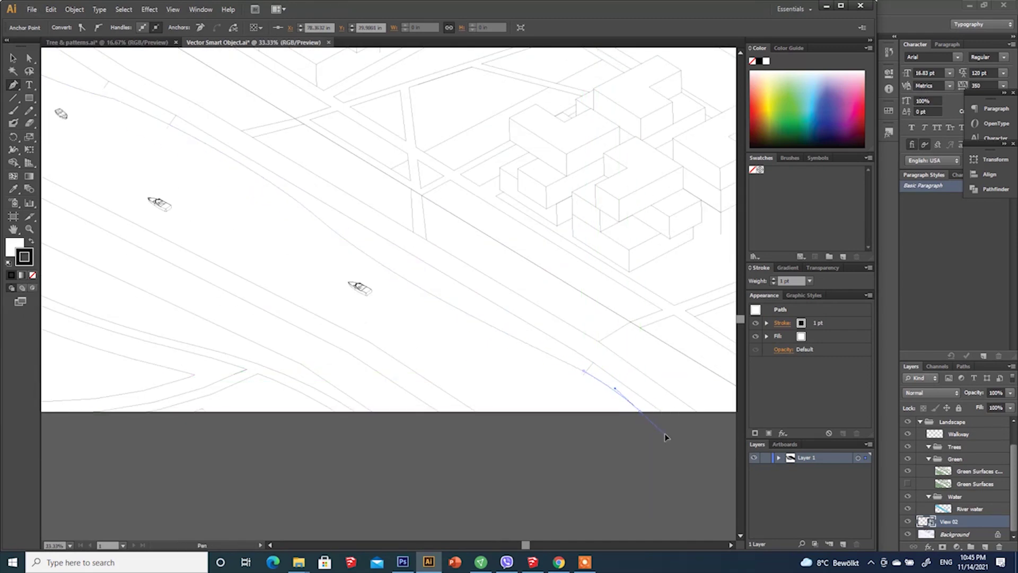
Save and close the edited linework, replacing the existing files, and return to Photoshop.
{"action": "scroll", "coordinate": [529, 355], "scroll_direction": "down", "scroll_amount": 2, "text": "alt"}
{"action": "left_click", "coordinate": [328, 42]}
{"action": "left_click", "coordinate": [461, 293]}
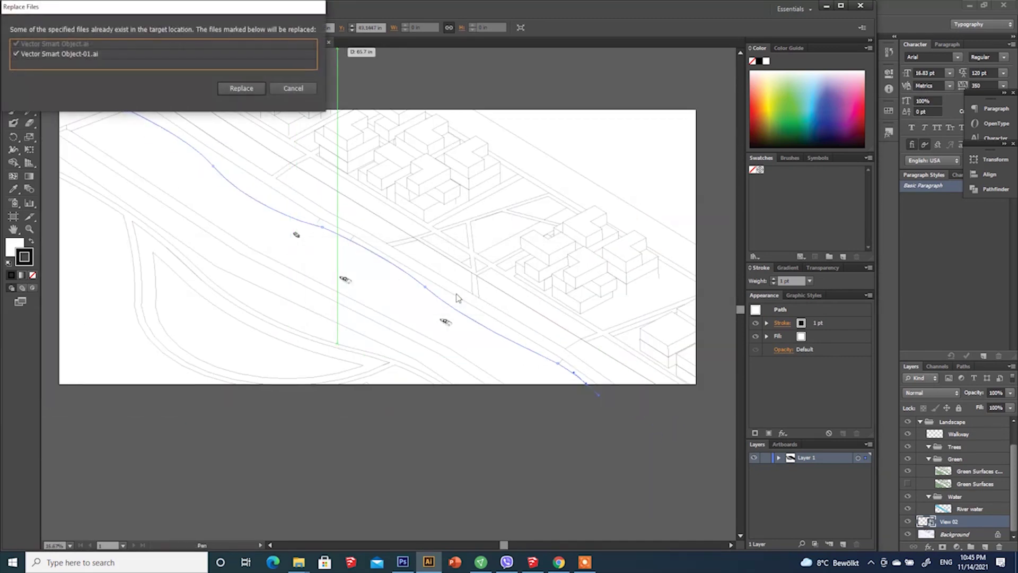
{"action": "left_click", "coordinate": [256, 91]}
{"action": "left_click", "coordinate": [402, 562]}
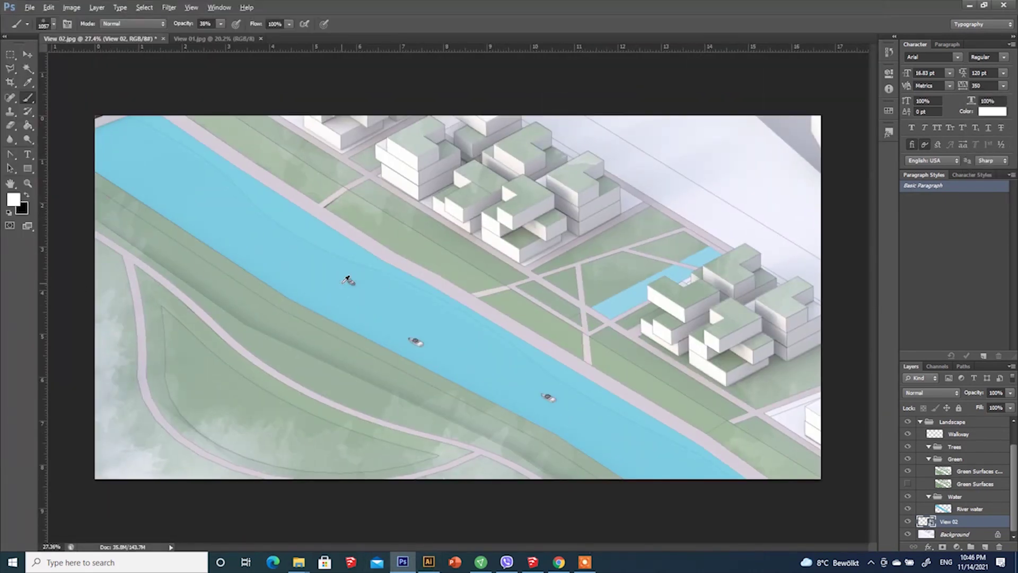
Magic-wand select both parts of the strip between the wavy line and the river's upper bank, and activate the Green Surfaces copy layer.
{"action": "key", "text": "w"}
{"action": "left_click", "coordinate": [721, 463]}
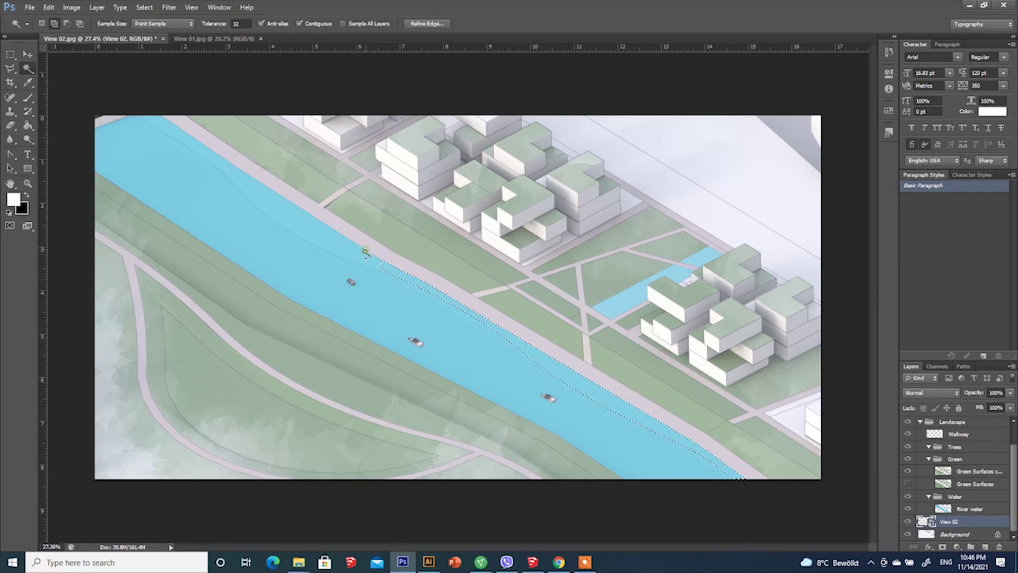
{"action": "left_click", "coordinate": [360, 262], "text": "shift"}
{"action": "scroll", "coordinate": [225, 178], "scroll_direction": "down", "scroll_amount": 1, "text": "alt"}
{"action": "left_click", "coordinate": [975, 471]}
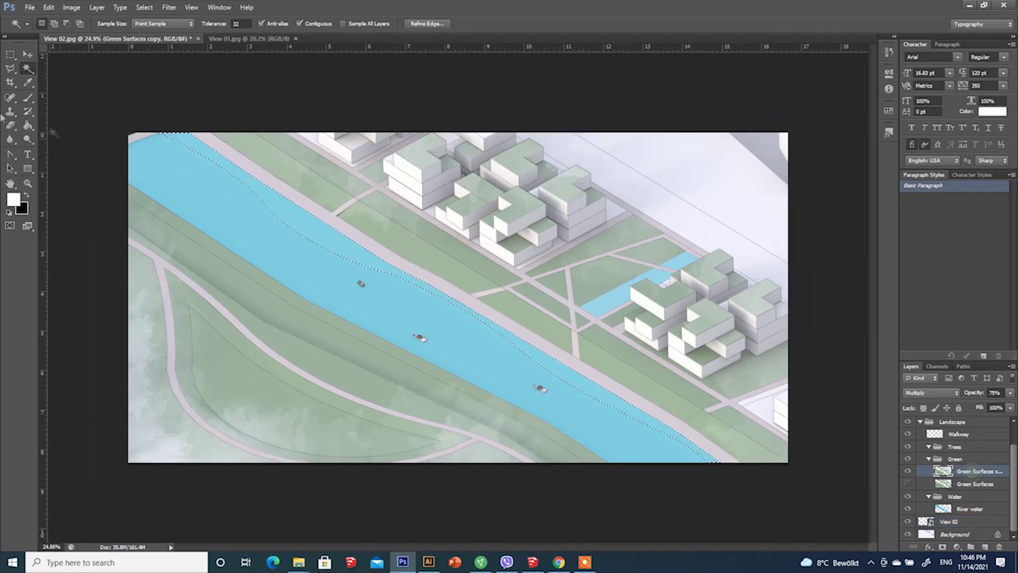
Sample the roof green from the View 01 image, paint the selected strip along the river's upper bank with it, and deselect.
{"action": "left_click", "coordinate": [219, 38]}
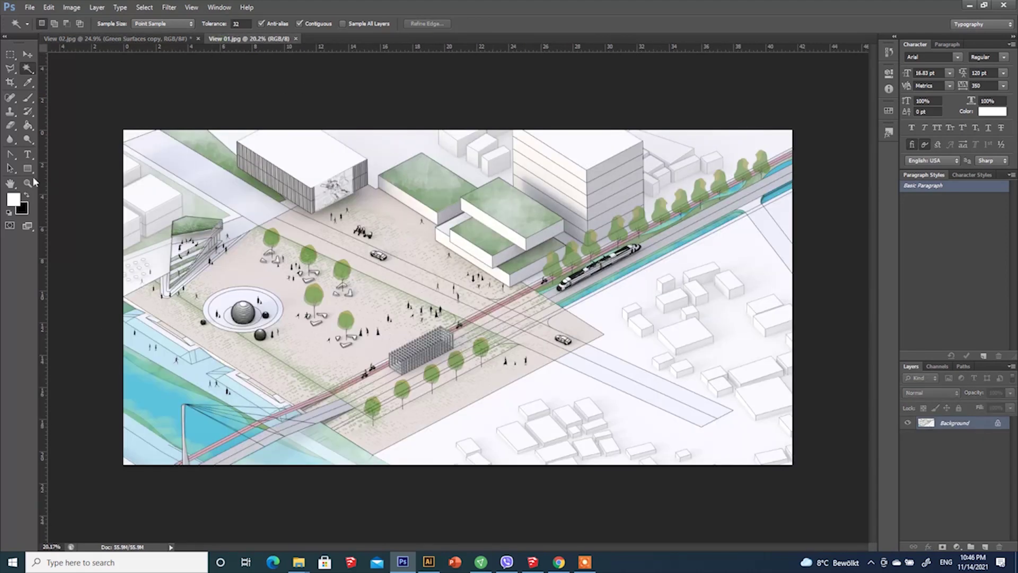
{"action": "left_click", "coordinate": [27, 82]}
{"action": "left_click", "coordinate": [402, 182]}
{"action": "left_click", "coordinate": [74, 38]}
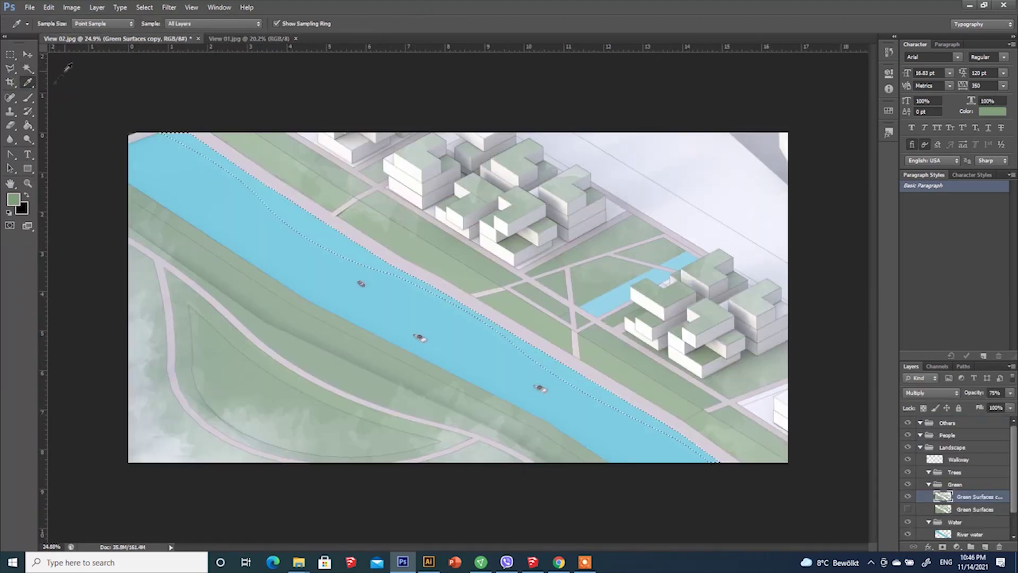
{"action": "key", "text": "b"}
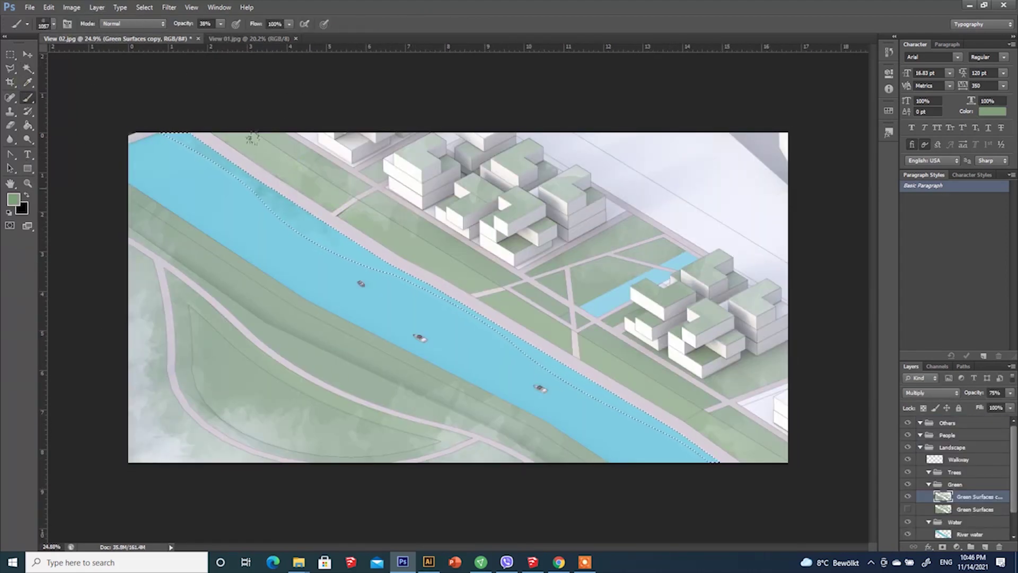
{"action": "mouse_move", "coordinate": [310, 188]}
{"action": "left_mouse_down"}
{"action": "mouse_move", "coordinate": [544, 315]}
{"action": "mouse_move", "coordinate": [684, 414]}
{"action": "left_mouse_up"}
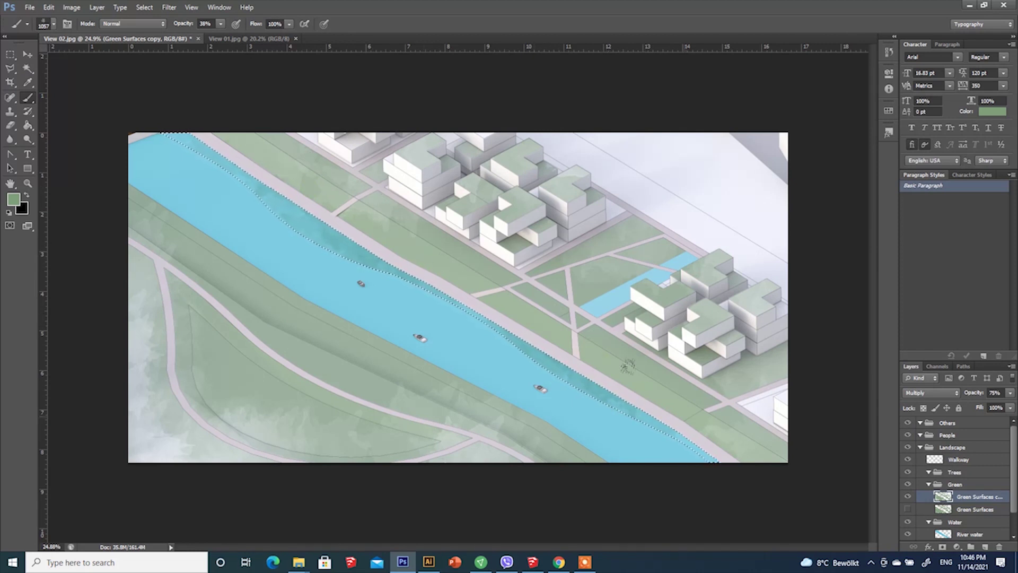
{"action": "left_click", "coordinate": [10, 55]}
{"action": "left_click", "coordinate": [140, 81]}
Set the brush opacity to 34% and try textured brush tips on the river, including the 540 px and 462 px ones.
{"action": "key", "text": "b"}
{"action": "left_click_drag", "start_coordinate": [221, 36], "coordinate": [219, 36]}
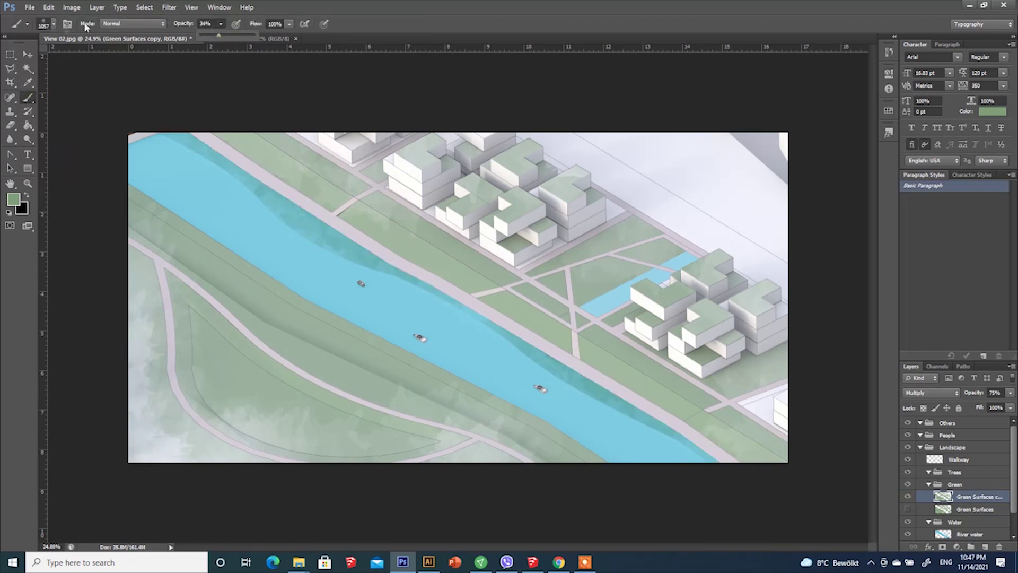
{"action": "left_click", "coordinate": [46, 23]}
{"action": "left_click", "coordinate": [263, 258]}
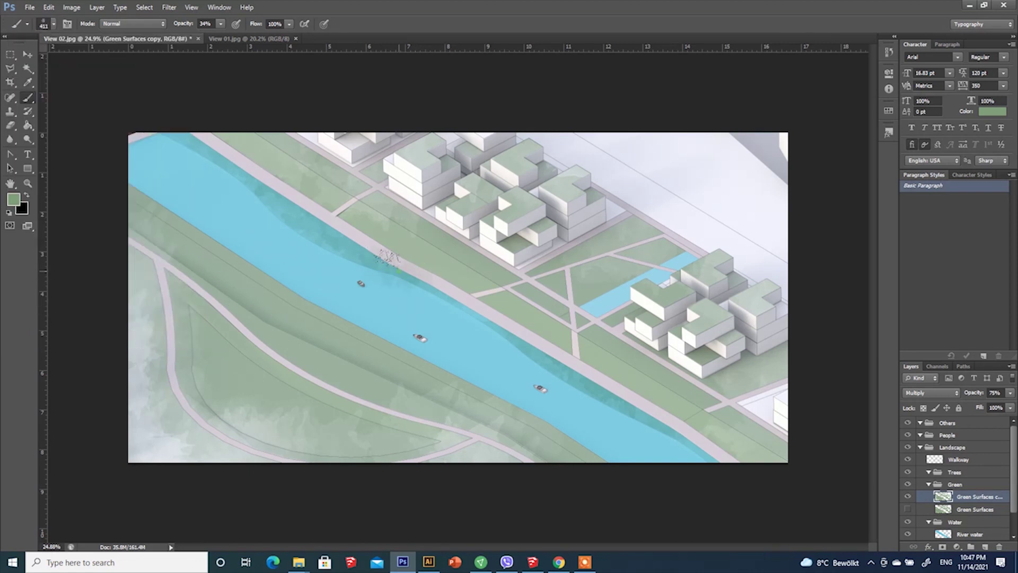
{"action": "left_click", "coordinate": [47, 23]}
{"action": "left_click", "coordinate": [98, 213]}
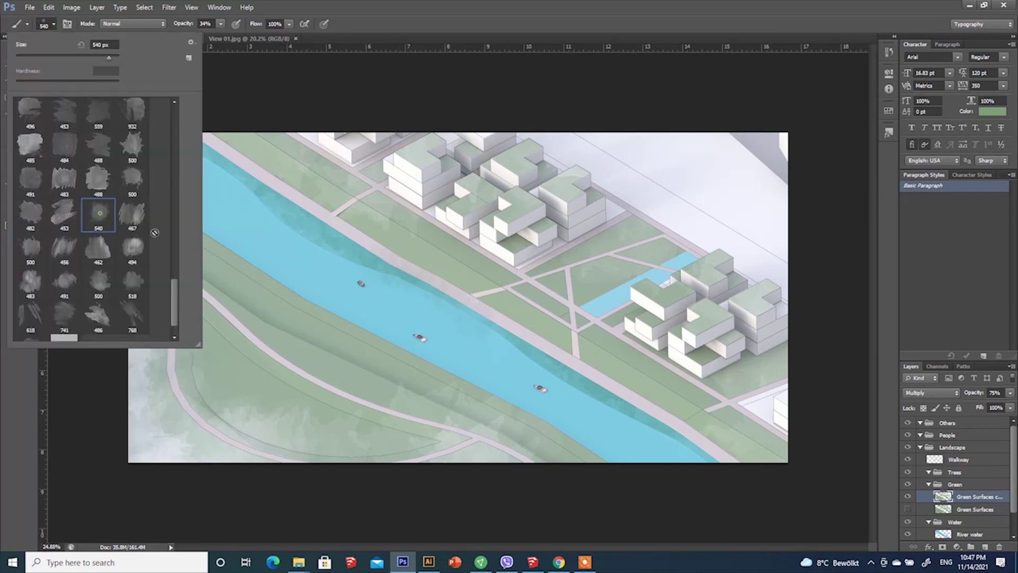
{"action": "left_click", "coordinate": [98, 247]}
{"action": "key", "text": "Return"}
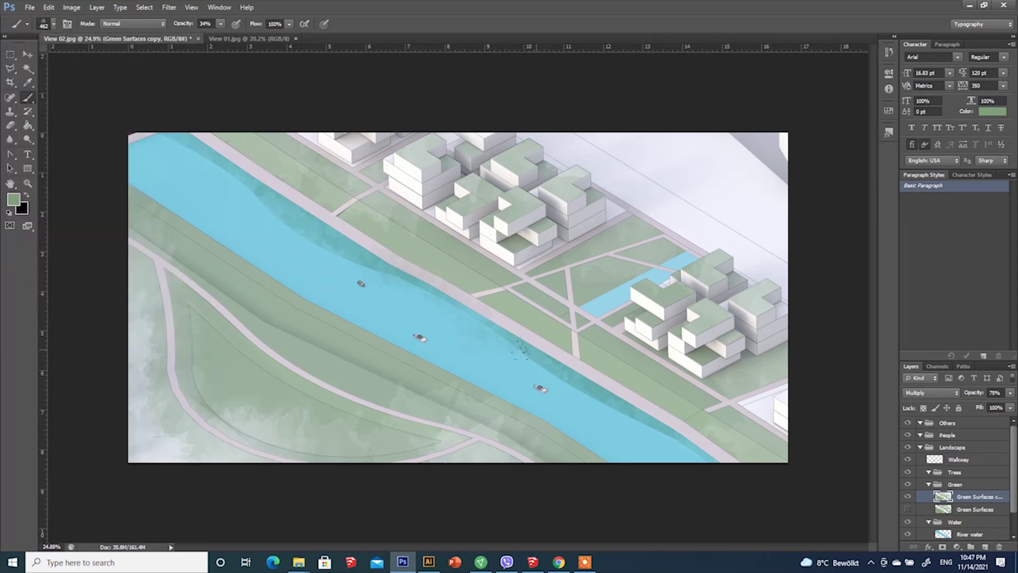
Dab green texture on the river near its lower bank with another textured tip, and switch to the 496 px brush.
{"action": "left_click", "coordinate": [55, 25]}
{"action": "left_click", "coordinate": [98, 113]}
{"action": "left_click", "coordinate": [393, 320]}
{"action": "left_click", "coordinate": [46, 23]}
{"action": "left_click", "coordinate": [30, 113]}
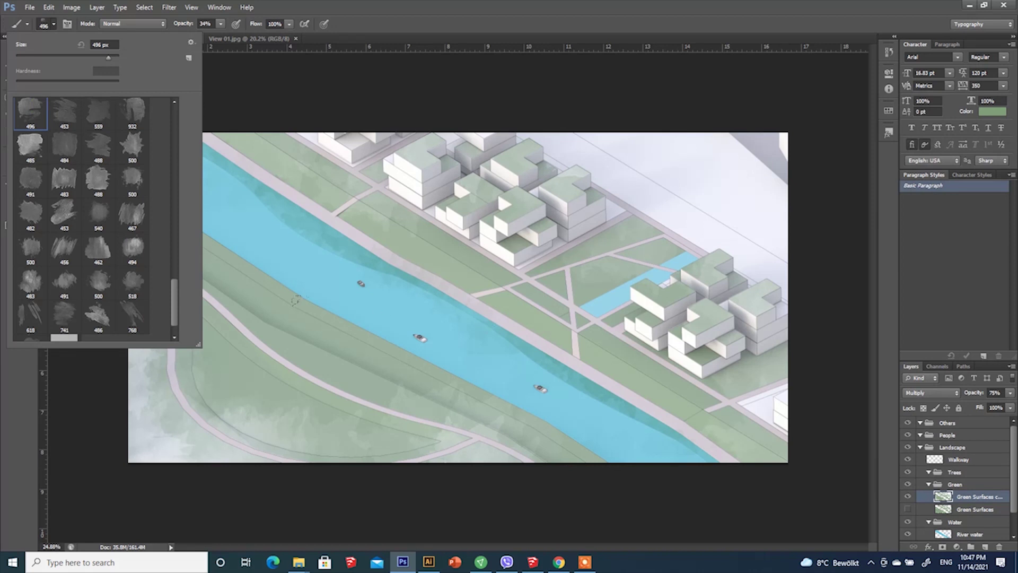
{"action": "key", "text": "Return"}
Paint soft green texture along the river's banks with the 741 px and 486 px textured brush tips.
{"action": "left_click", "coordinate": [47, 23]}
{"action": "left_click", "coordinate": [64, 315]}
{"action": "key", "text": "Return"}
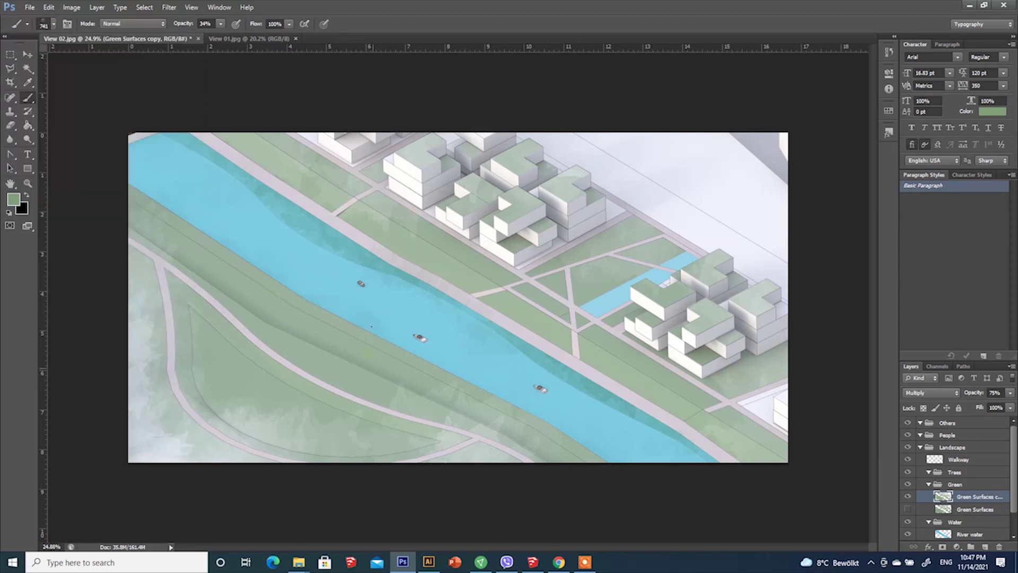
{"action": "left_click", "coordinate": [52, 23]}
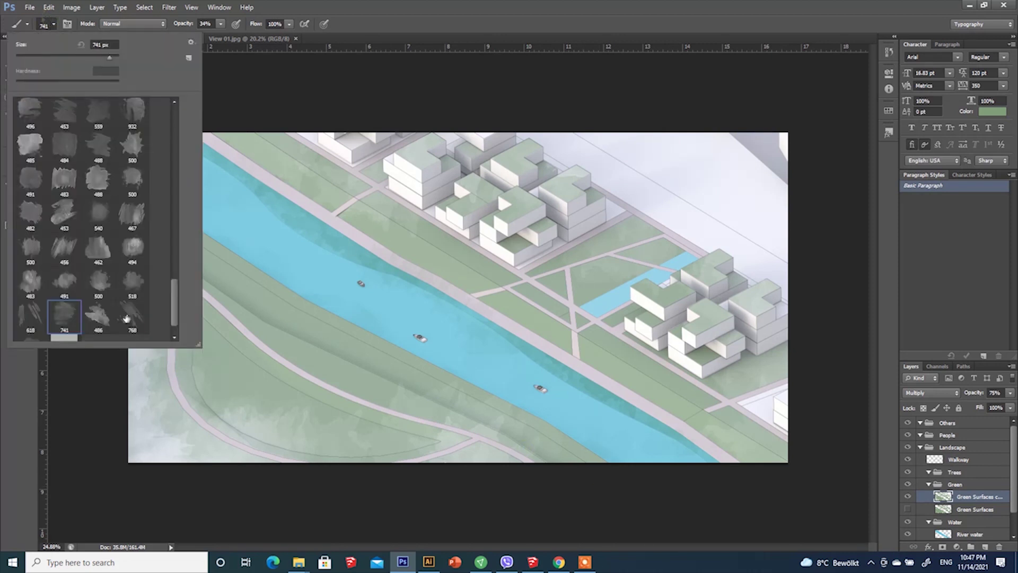
{"action": "left_click", "coordinate": [99, 313]}
{"action": "key", "text": "Return"}
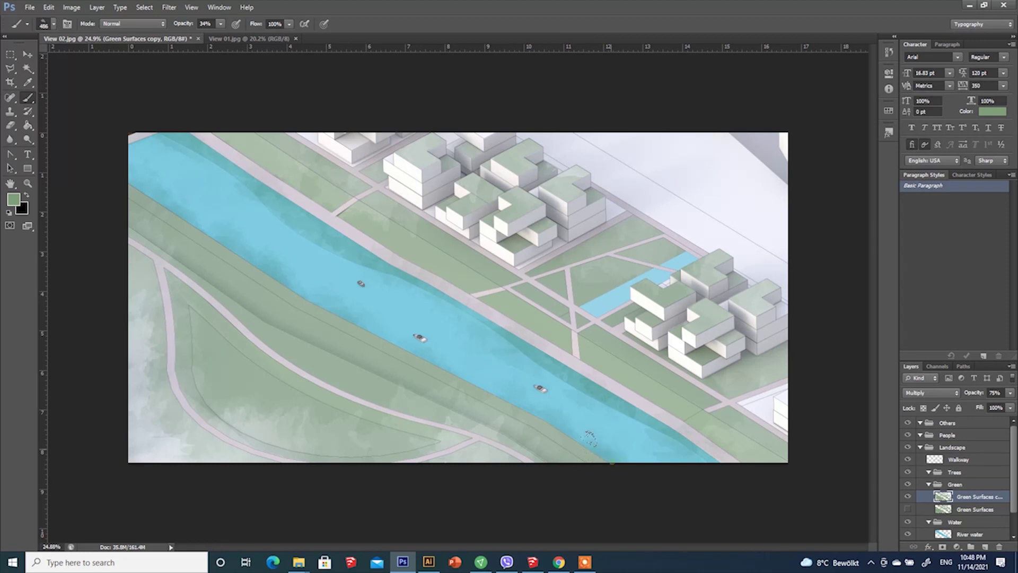
Set the River water layer's opacity to 81% and add an adjusted Inner Shadow to give the river and pond depth.
{"action": "left_click", "coordinate": [28, 54]}
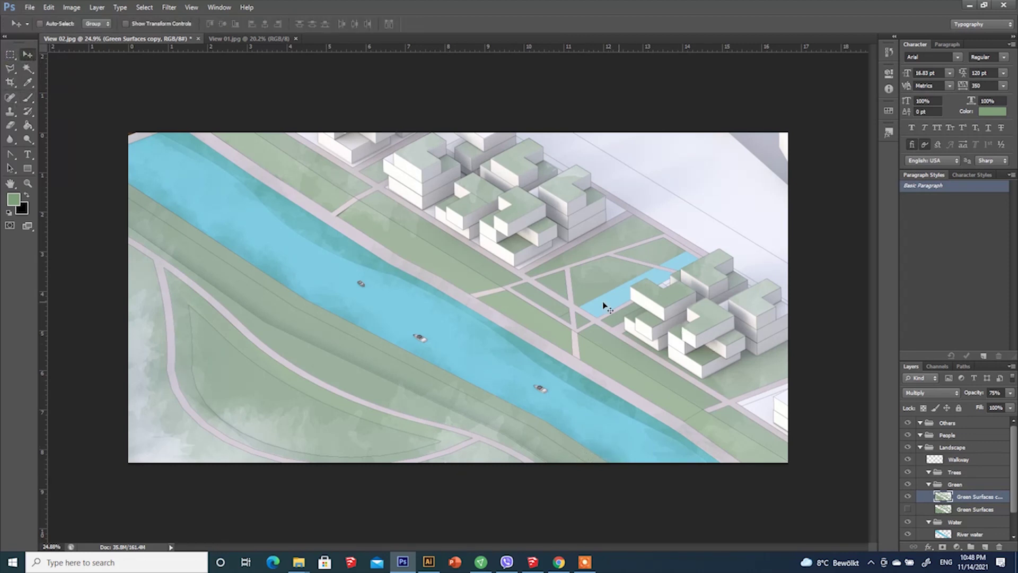
{"action": "right_click", "coordinate": [592, 311]}
{"action": "left_click", "coordinate": [644, 385]}
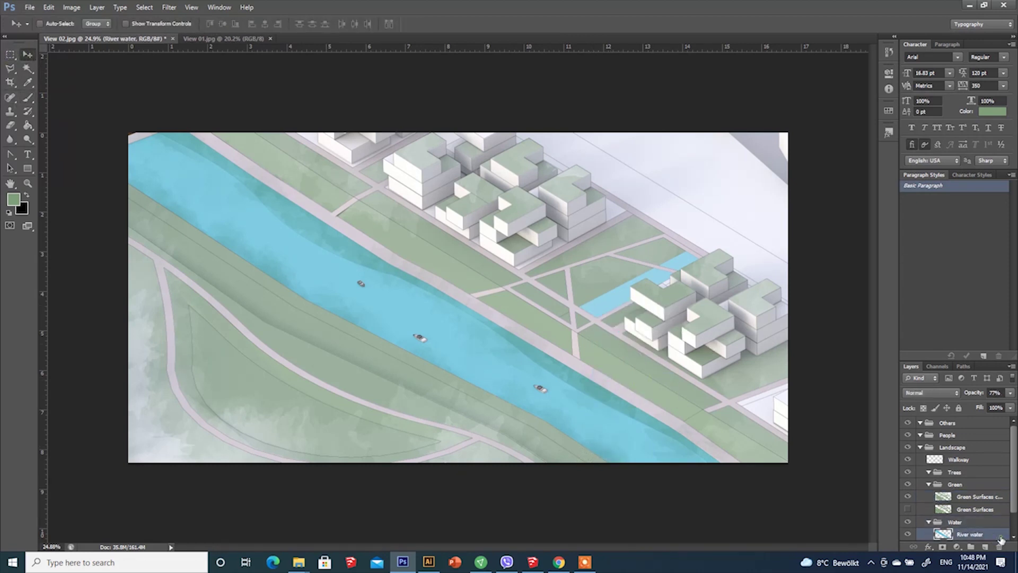
{"action": "double_click", "coordinate": [994, 535]}
{"action": "left_click_drag", "start_coordinate": [451, 105], "coordinate": [810, 69]}
{"action": "left_click", "coordinate": [709, 156]}
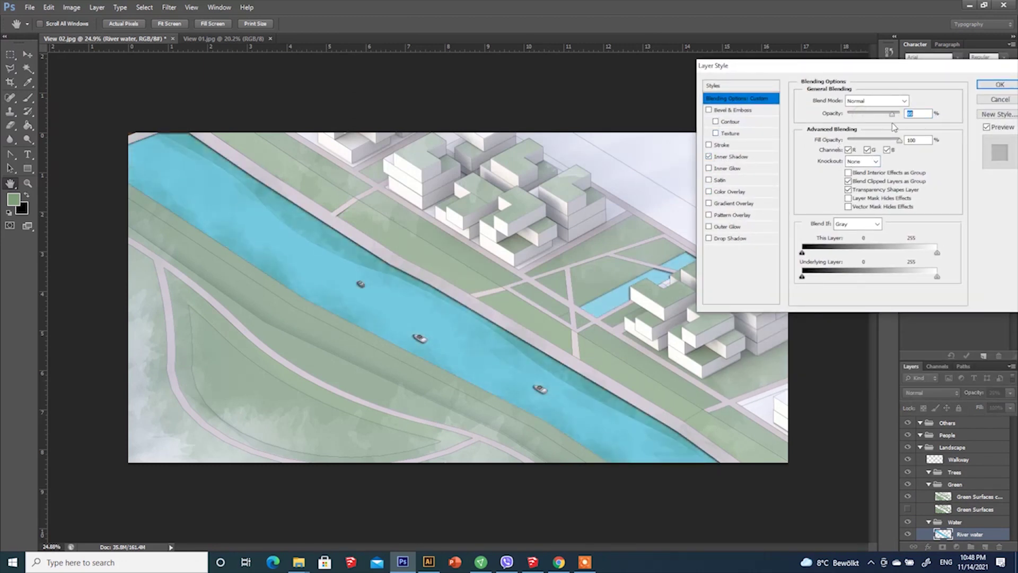
{"action": "left_click", "coordinate": [740, 157]}
{"action": "mouse_move", "coordinate": [877, 114]}
{"action": "left_mouse_down"}
{"action": "mouse_move", "coordinate": [853, 114]}
{"action": "mouse_move", "coordinate": [863, 113]}
{"action": "left_mouse_up"}
{"action": "left_click_drag", "start_coordinate": [846, 147], "coordinate": [856, 172]}
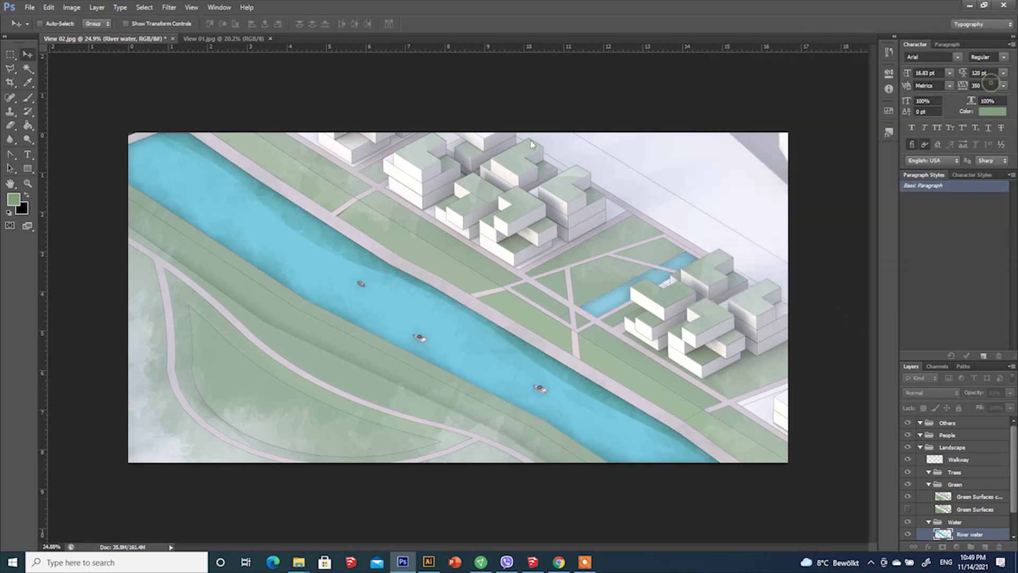
{"action": "left_click", "coordinate": [1000, 84]}
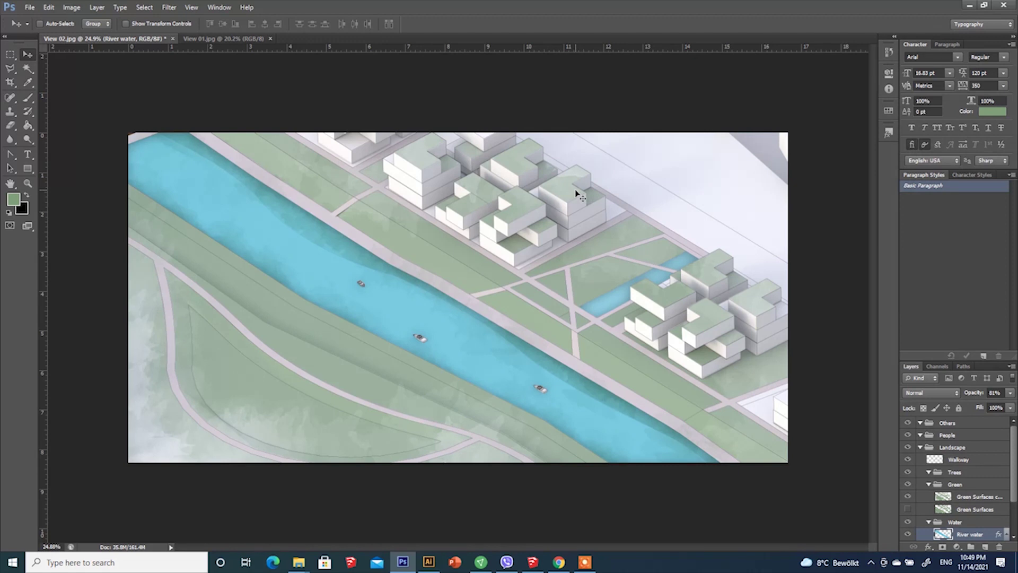
Raise the opacity of the Green Surfaces copy layer and compare the result with the View 01 image.
{"action": "left_click", "coordinate": [976, 497]}
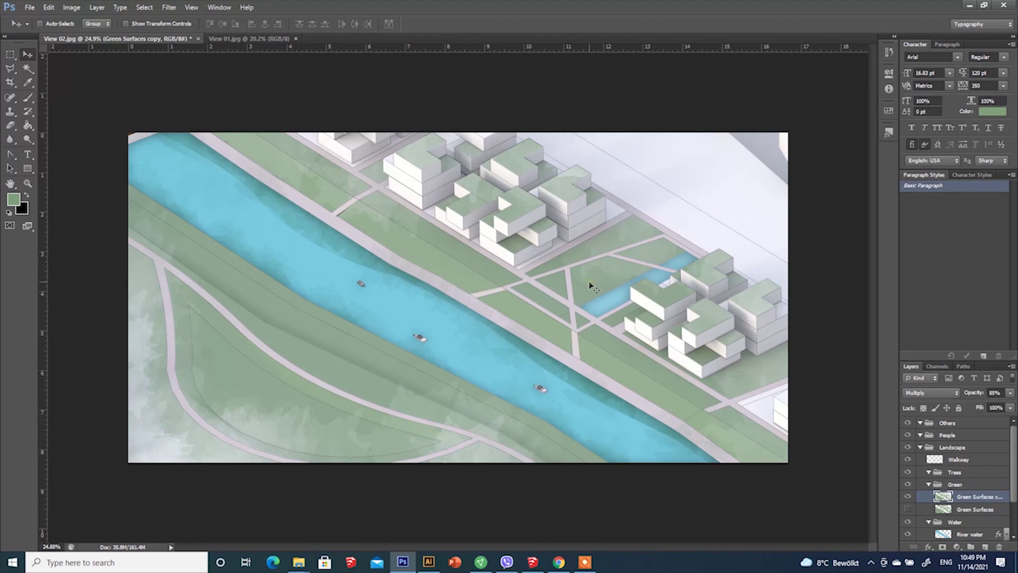
{"action": "left_click", "coordinate": [236, 38]}
{"action": "left_click", "coordinate": [134, 39]}
Switch to the Tree & patterns file in Illustrator and copy the three green trees.
{"action": "left_click", "coordinate": [429, 562]}
{"action": "scroll", "coordinate": [314, 366], "scroll_direction": "up", "scroll_amount": 3, "text": "alt"}
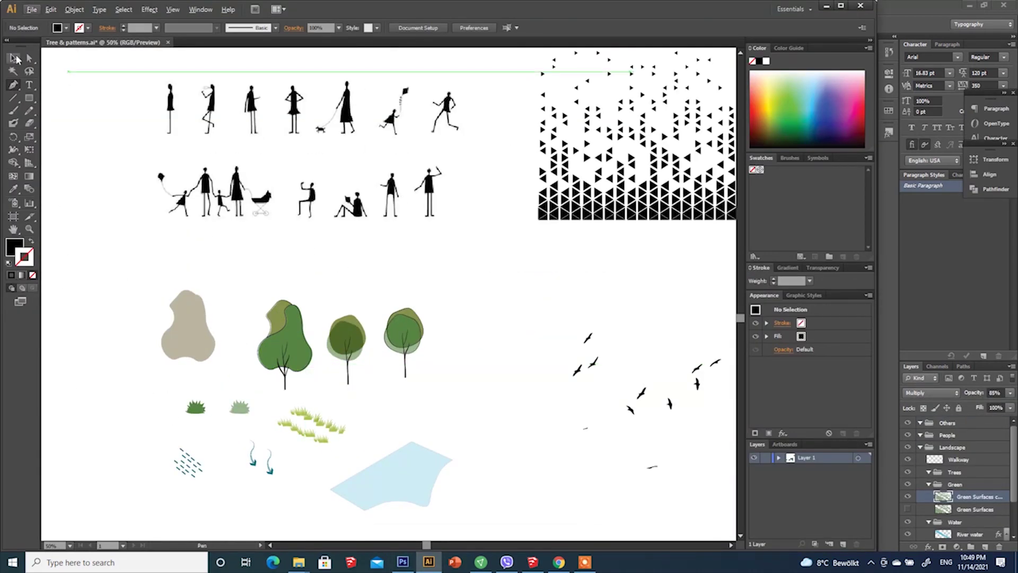
{"action": "left_click", "coordinate": [14, 58]}
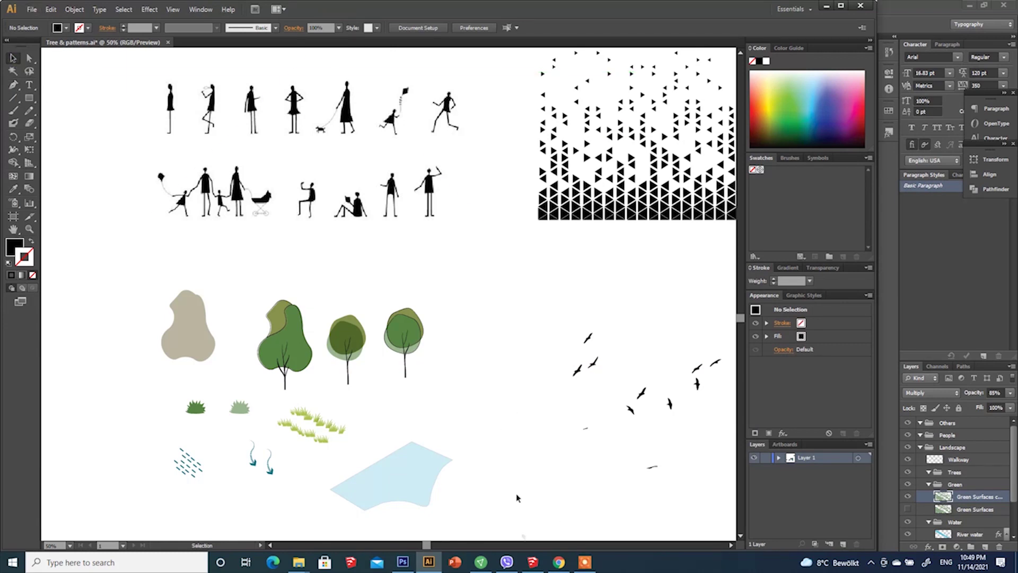
{"action": "scroll", "coordinate": [452, 304], "scroll_direction": "down", "scroll_amount": 1, "text": "alt"}
{"action": "left_click_drag", "start_coordinate": [462, 343], "coordinate": [321, 277]}
{"action": "key", "text": "ctrl+c"}
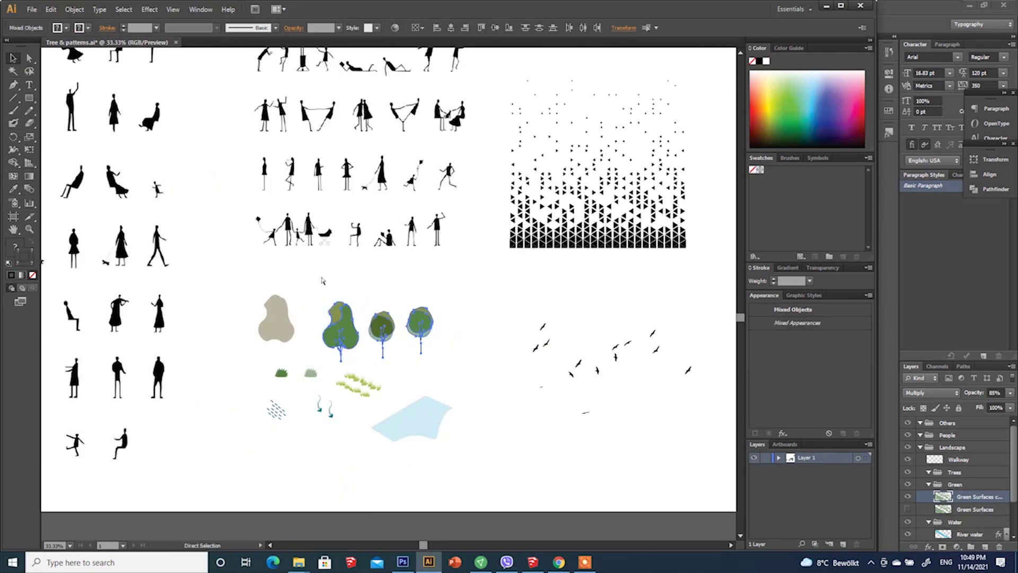
{"action": "left_click", "coordinate": [386, 290]}
Return to Photoshop and paste the three trees as a new layer directly above the Trees group.
{"action": "left_click", "coordinate": [403, 564]}
{"action": "left_click", "coordinate": [971, 473]}
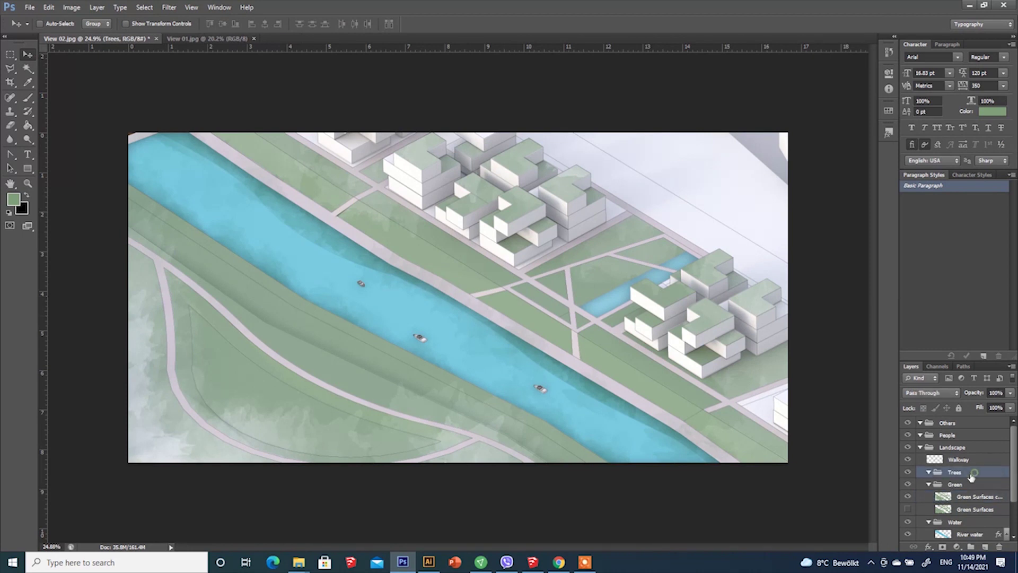
{"action": "key", "text": "ctrl+v"}
{"action": "left_click", "coordinate": [474, 200]}
{"action": "left_click", "coordinate": [470, 201]}
{"action": "left_click", "coordinate": [540, 184]}
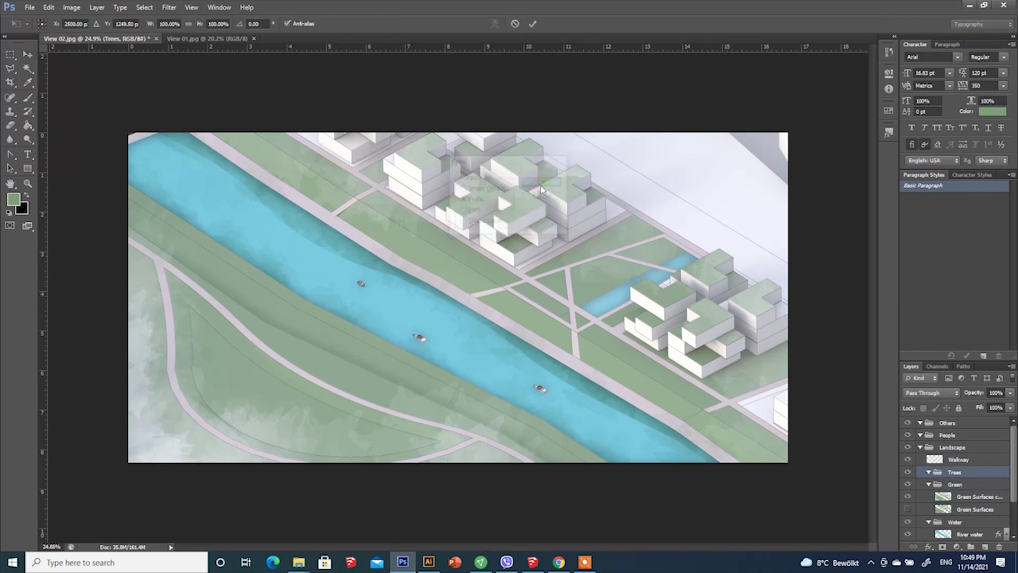
{"action": "left_click", "coordinate": [534, 23]}
{"action": "left_click", "coordinate": [584, 560]}
{"action": "left_click", "coordinate": [601, 489]}
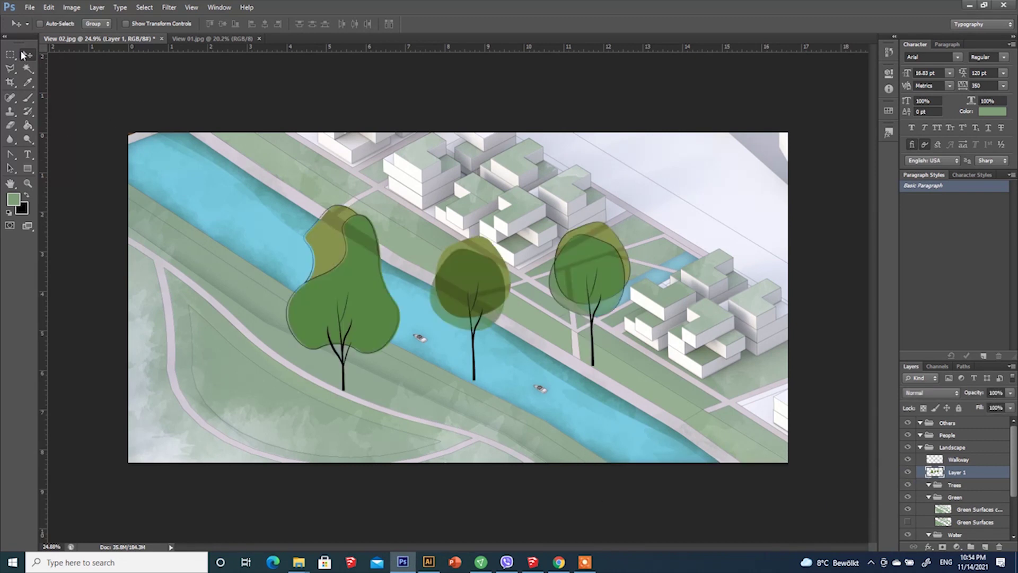
Copy the large pear-shaped tree onto its own layer named Tree 01 and hide the layer with all three trees.
{"action": "key", "text": "m"}
{"action": "left_click_drag", "start_coordinate": [667, 394], "coordinate": [536, 189]}
{"action": "key", "text": "ctrl+d"}
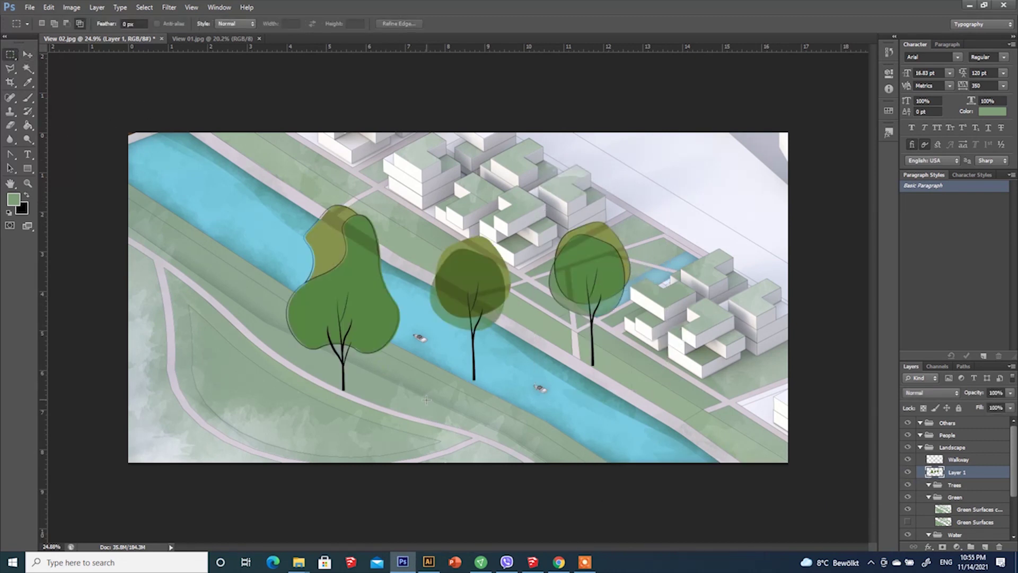
{"action": "left_click_drag", "start_coordinate": [427, 400], "coordinate": [256, 170]}
{"action": "left_click", "coordinate": [908, 472]}
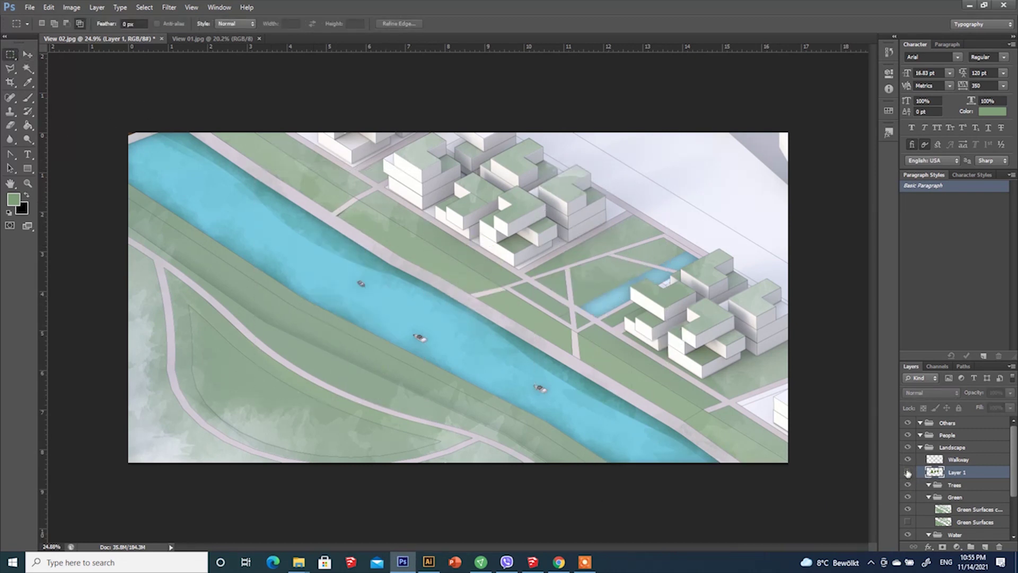
{"action": "key", "text": "ctrl+j"}
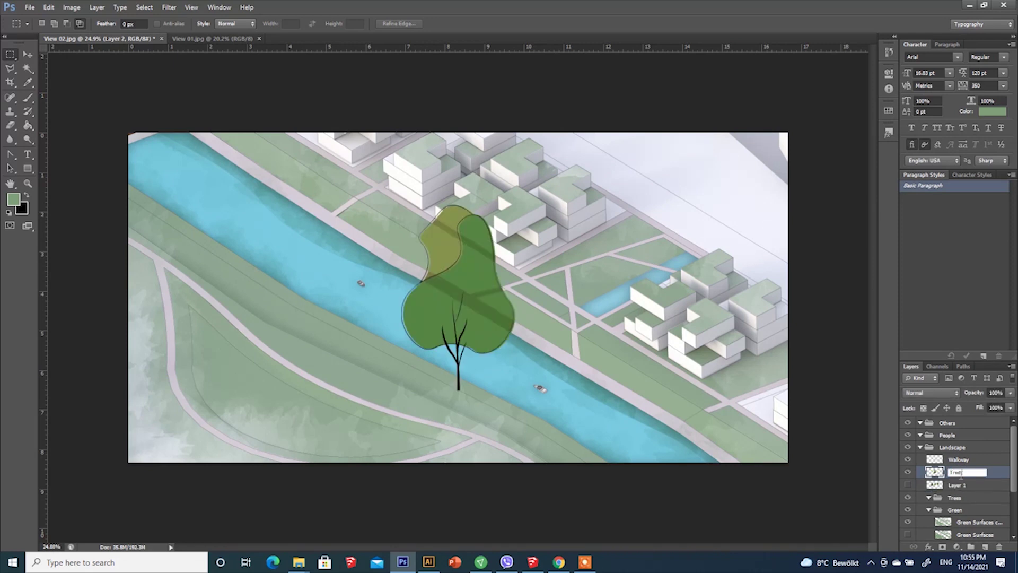
Scale the Tree 01 tree down proportionally and place it between the curved walkway and the river's lower bank.
{"action": "key", "text": "ctrl+t"}
{"action": "left_click_drag", "start_coordinate": [515, 205], "coordinate": [435, 318], "text": "shift"}
{"action": "left_click_drag", "start_coordinate": [435, 359], "coordinate": [500, 401]}
{"action": "scroll", "coordinate": [501, 404], "scroll_direction": "up", "scroll_amount": 3, "text": "alt"}
{"action": "left_click_drag", "start_coordinate": [523, 357], "coordinate": [491, 419], "text": "shift"}
{"action": "left_click", "coordinate": [535, 23]}
{"action": "scroll", "coordinate": [403, 269], "scroll_direction": "down", "scroll_amount": 1, "text": "alt"}
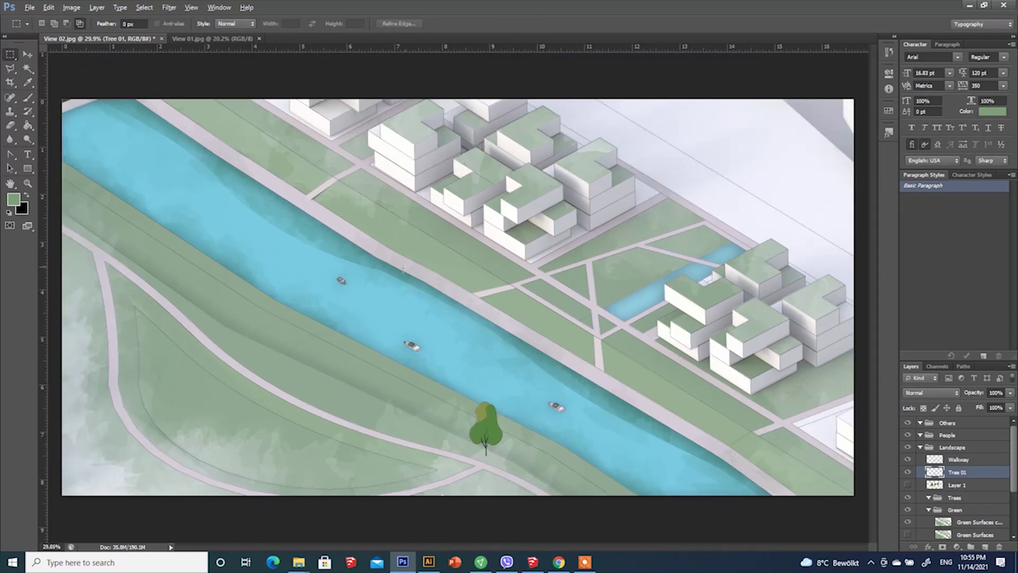
Duplicate the small tree into a row along the curved walkway, making the copies slightly smaller toward the upper-left end.
{"action": "left_click_drag", "start_coordinate": [511, 464], "coordinate": [430, 380]}
{"action": "left_click", "coordinate": [27, 55]}
{"action": "mouse_move", "coordinate": [494, 430]}
{"action": "left_mouse_down", "text": "alt"}
{"action": "mouse_move", "coordinate": [392, 425]}
{"action": "mouse_move", "coordinate": [451, 446]}
{"action": "mouse_move", "coordinate": [390, 443]}
{"action": "mouse_move", "coordinate": [406, 437]}
{"action": "mouse_move", "coordinate": [235, 365]}
{"action": "mouse_move", "coordinate": [253, 366]}
{"action": "mouse_move", "coordinate": [219, 322]}
{"action": "left_mouse_up", "text": "alt"}
{"action": "scroll", "coordinate": [220, 369], "scroll_direction": "up", "scroll_amount": 2, "text": "alt"}
{"action": "scroll", "coordinate": [254, 366], "scroll_direction": "down", "scroll_amount": 2, "text": "alt"}
{"action": "key", "text": "ctrl+t"}
{"action": "left_click_drag", "start_coordinate": [200, 363], "coordinate": [200, 361], "text": "shift"}
{"action": "key", "text": "Return"}
{"action": "left_click_drag", "start_coordinate": [223, 325], "coordinate": [184, 301], "text": "alt"}
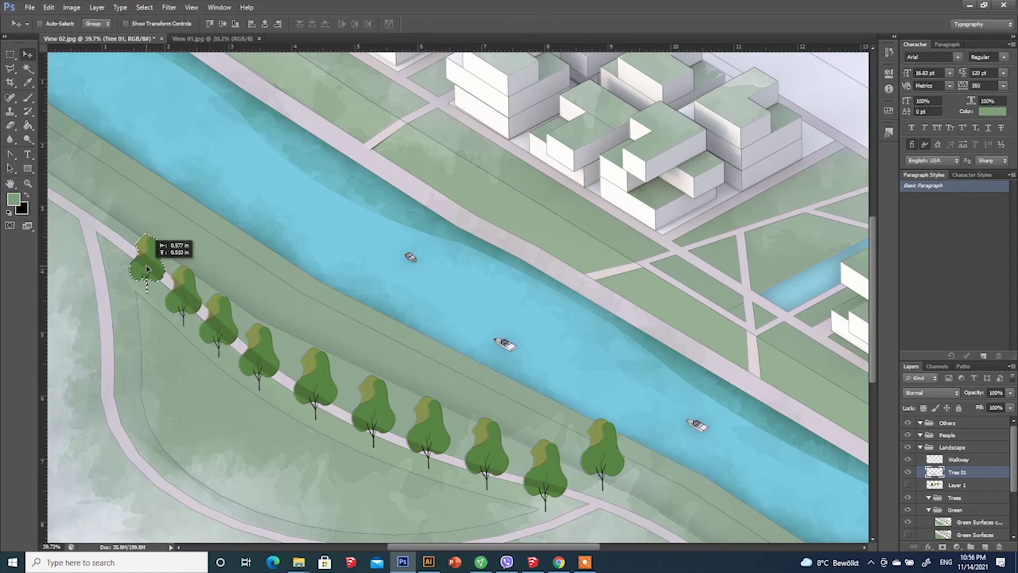
Extend the walkway tree planting at its ends and mirror the tree near the upper-left end.
{"action": "left_click_drag", "start_coordinate": [148, 269], "coordinate": [555, 463]}
{"action": "key", "text": "ctrl+t"}
{"action": "right_click", "coordinate": [127, 242]}
{"action": "left_click", "coordinate": [159, 426]}
{"action": "left_click", "coordinate": [532, 24]}
{"action": "scroll", "coordinate": [324, 314], "scroll_direction": "down", "scroll_amount": 2, "text": "alt"}
{"action": "scroll", "coordinate": [276, 324], "scroll_direction": "up", "scroll_amount": 1, "text": "alt"}
Mirror individual trees in the second row between the walkway and the river to vary the planting.
{"action": "key", "text": "ctrl+t"}
{"action": "right_click", "coordinate": [307, 351]}
{"action": "left_click", "coordinate": [329, 511]}
{"action": "left_click", "coordinate": [532, 28]}
{"action": "key", "text": "ctrl+t"}
{"action": "right_click", "coordinate": [410, 391]}
{"action": "left_click", "coordinate": [452, 370]}
{"action": "left_click", "coordinate": [532, 23]}
{"action": "scroll", "coordinate": [384, 283], "scroll_direction": "down", "scroll_amount": 1, "text": "alt"}
Copy a tree to the green strip in front of the upper buildings and transform it to a smaller, mirrored variant.
{"action": "left_click_drag", "start_coordinate": [555, 464], "coordinate": [435, 203], "text": "alt"}
{"action": "left_click", "coordinate": [9, 54]}
{"action": "left_click", "coordinate": [28, 54]}
{"action": "scroll", "coordinate": [243, 263], "scroll_direction": "down", "scroll_amount": 1, "text": "alt"}
{"action": "key", "text": "ctrl+t"}
{"action": "right_click", "coordinate": [435, 202]}
{"action": "left_click", "coordinate": [416, 63]}
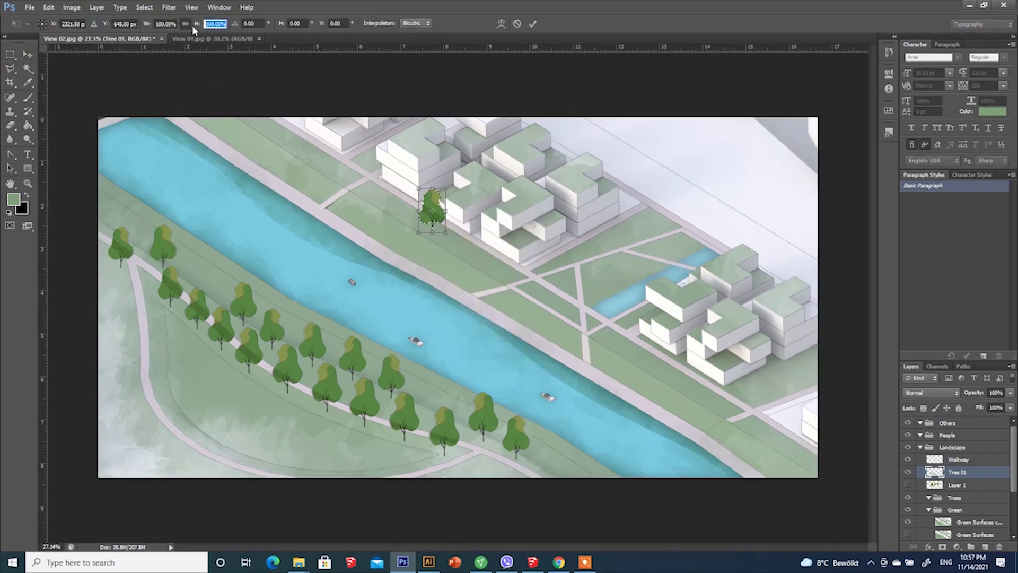
{"action": "left_click", "coordinate": [532, 24]}
Distribute copies of the smaller tree in a row along the path in front of the buildings.
{"action": "left_click_drag", "start_coordinate": [434, 211], "coordinate": [504, 251]}
{"action": "scroll", "coordinate": [626, 330], "scroll_direction": "up", "scroll_amount": 1, "text": "alt"}
{"action": "left_click_drag", "start_coordinate": [504, 250], "coordinate": [470, 235], "text": "alt"}
{"action": "left_click_drag", "start_coordinate": [470, 234], "coordinate": [419, 204], "text": "alt"}
{"action": "left_click_drag", "start_coordinate": [419, 204], "coordinate": [377, 177], "text": "alt"}
Copy the rightmost round tree from the three-tree layer onto a new layer named Tree 02, and hide the source layer again.
{"action": "key", "text": "m"}
{"action": "scroll", "coordinate": [947, 474], "scroll_direction": "down", "scroll_amount": 1}
{"action": "left_click", "coordinate": [947, 473]}
{"action": "left_click", "coordinate": [907, 471]}
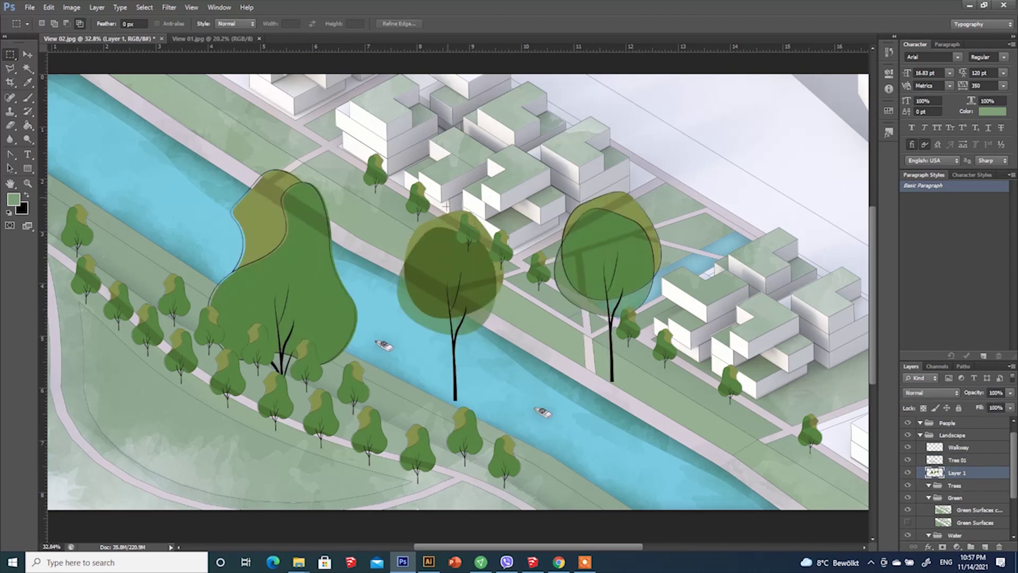
{"action": "left_click_drag", "start_coordinate": [513, 120], "coordinate": [512, 120]}
{"action": "left_click", "coordinate": [907, 472]}
{"action": "left_click", "coordinate": [961, 460]}
{"action": "key", "text": "ctrl+v"}
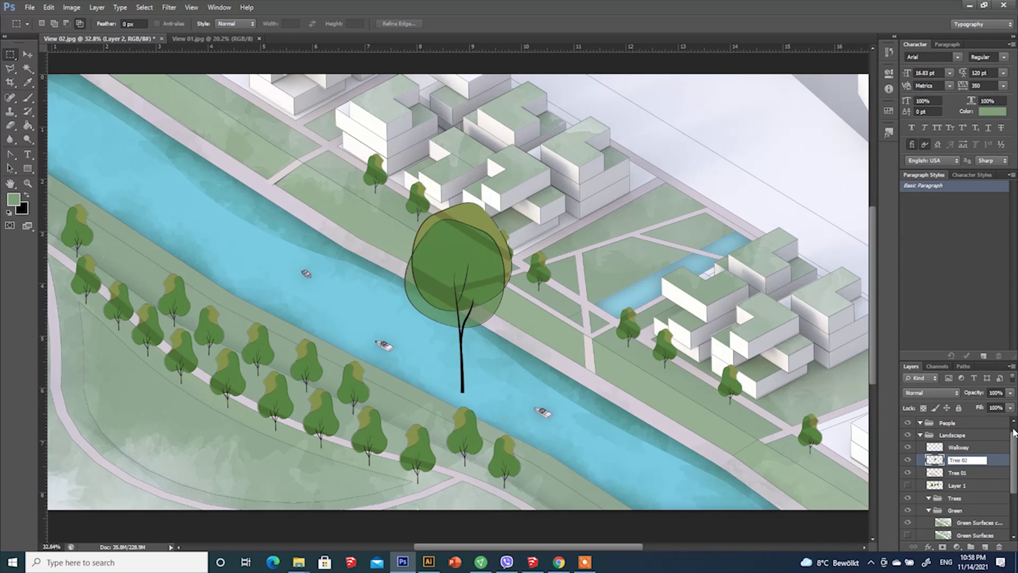
Scale the Tree 02 tree down proportionally and place it at the upper-left end of the row by the buildings.
{"action": "key", "text": "ctrl+t"}
{"action": "left_click_drag", "start_coordinate": [513, 393], "coordinate": [339, 157], "text": "shift"}
{"action": "left_click", "coordinate": [530, 25]}
{"action": "left_click", "coordinate": [28, 55]}
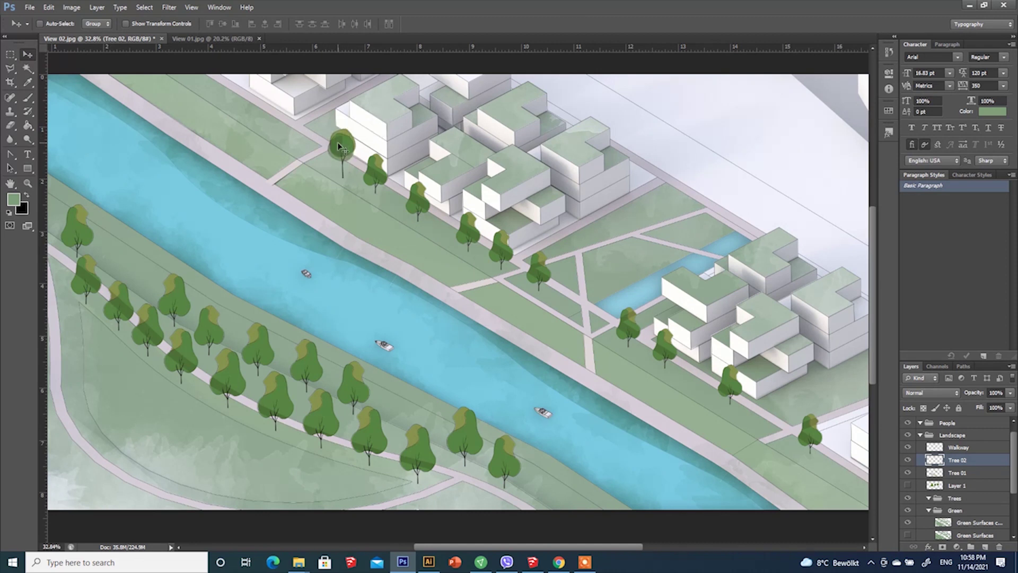
Finish resizing the round tree at the upper-left end of the building row, and copy it beside the lower-right buildings.
{"action": "key", "text": "ctrl+t"}
{"action": "left_click", "coordinate": [532, 24]}
{"action": "key", "text": "m"}
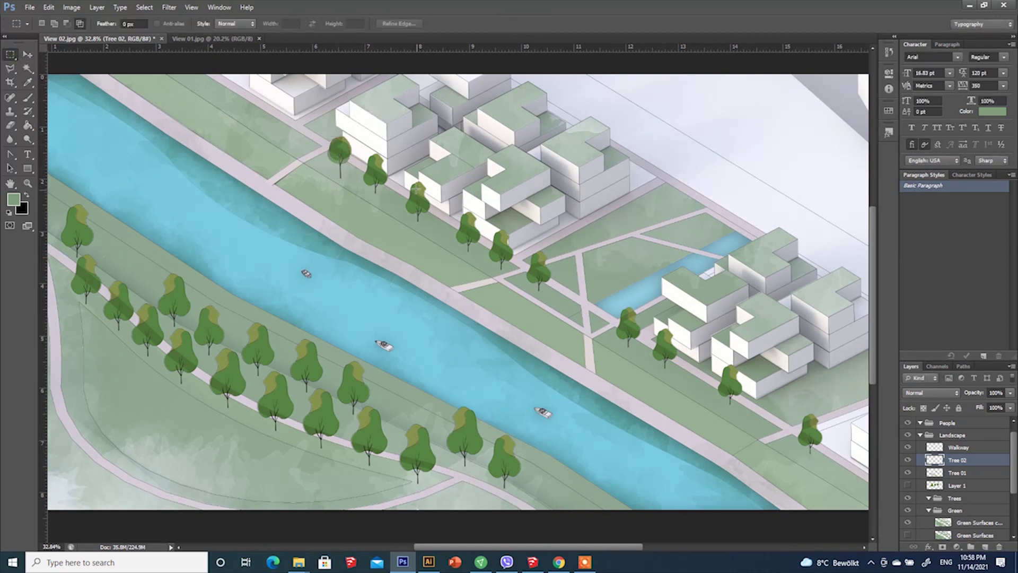
{"action": "left_click_drag", "start_coordinate": [308, 119], "coordinate": [263, 116]}
{"action": "key", "text": "v"}
{"action": "left_click_drag", "start_coordinate": [263, 115], "coordinate": [772, 419], "text": "alt"}
Copy the round tree into the triangular park, scale it smaller, and add copies along the park edge and beside the right-hand buildings.
{"action": "left_click_drag", "start_coordinate": [766, 408], "coordinate": [623, 264], "text": "alt"}
{"action": "key", "text": "ctrl+t"}
{"action": "left_click", "coordinate": [530, 24]}
{"action": "key", "text": "ctrl+t"}
{"action": "left_click", "coordinate": [534, 25]}
{"action": "left_click_drag", "start_coordinate": [623, 265], "coordinate": [663, 250], "text": "alt"}
{"action": "left_click_drag", "start_coordinate": [662, 251], "coordinate": [788, 324], "text": "alt"}
Resize the round tree by the right-hand buildings and place another copy between the upper-left buildings.
{"action": "scroll", "coordinate": [684, 228], "scroll_direction": "down", "scroll_amount": 1, "text": "alt"}
{"action": "key", "text": "ctrl+t"}
{"action": "left_click", "coordinate": [532, 24]}
{"action": "key", "text": "ctrl+t"}
{"action": "left_click", "coordinate": [532, 23]}
{"action": "left_click", "coordinate": [533, 23]}
{"action": "scroll", "coordinate": [608, 199], "scroll_direction": "up", "scroll_amount": 4, "text": "alt"}
{"action": "scroll", "coordinate": [602, 139], "scroll_direction": "down", "scroll_amount": 4, "text": "alt"}
{"action": "left_click_drag", "start_coordinate": [787, 324], "coordinate": [443, 171], "text": "alt"}
{"action": "key", "text": "m"}
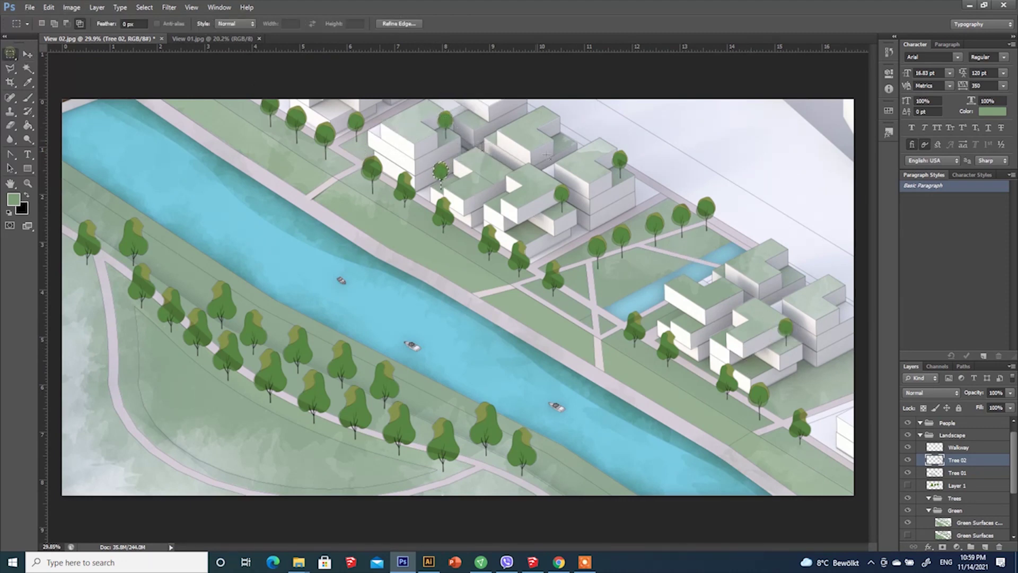
Examine the overall tree placement across the whole illustration.
{"action": "scroll", "coordinate": [499, 140], "scroll_direction": "down", "scroll_amount": 3, "text": "alt"}
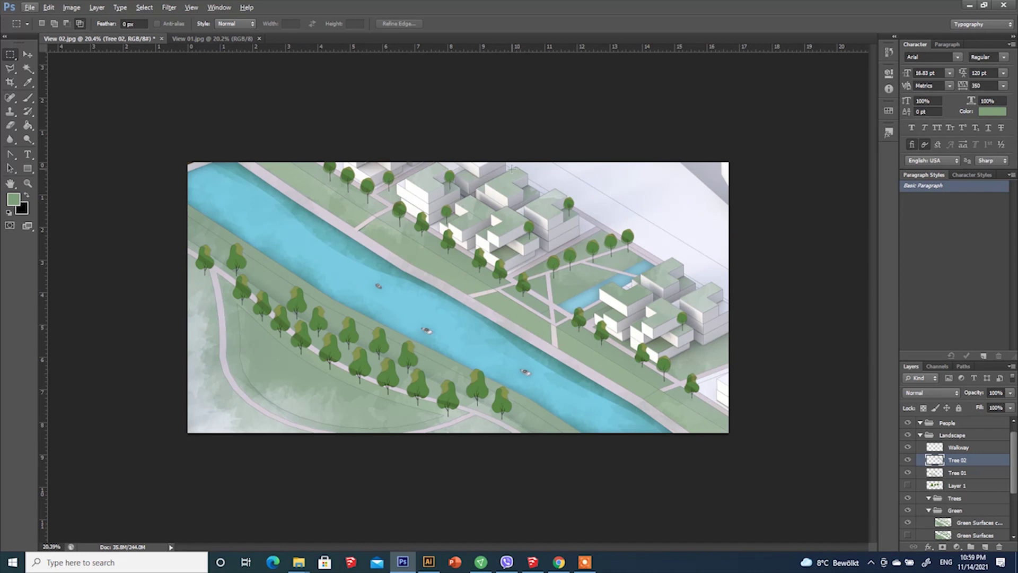
{"action": "scroll", "coordinate": [512, 169], "scroll_direction": "up", "scroll_amount": 1, "text": "alt"}
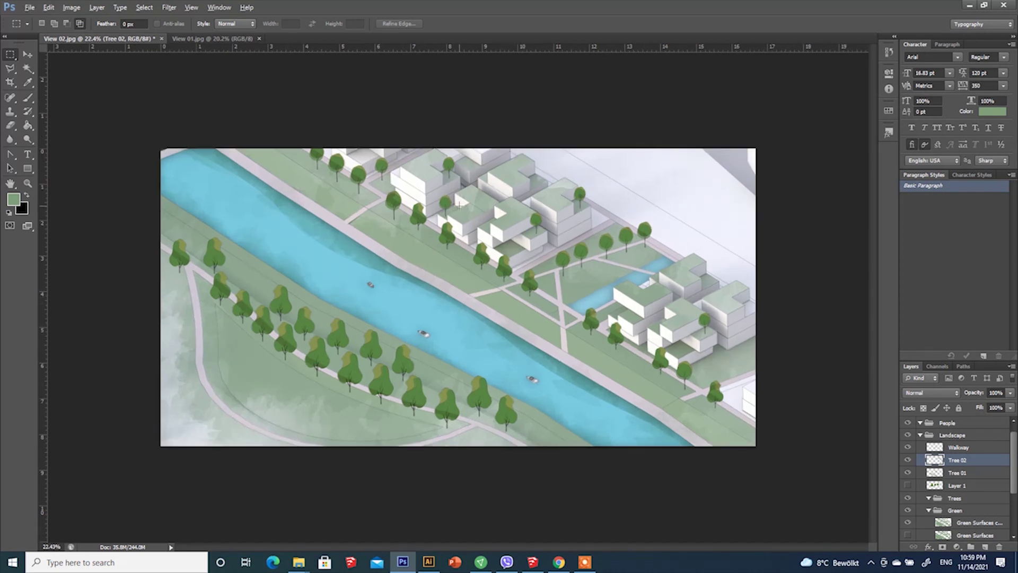
{"action": "scroll", "coordinate": [459, 205], "scroll_direction": "down", "scroll_amount": 1, "text": "alt"}
{"action": "scroll", "coordinate": [459, 205], "scroll_direction": "up", "scroll_amount": 2, "text": "alt"}
{"action": "scroll", "coordinate": [459, 205], "scroll_direction": "down", "scroll_amount": 1, "text": "alt"}
{"action": "scroll", "coordinate": [505, 225], "scroll_direction": "down", "scroll_amount": 1, "text": "alt"}
{"action": "scroll", "coordinate": [505, 225], "scroll_direction": "up", "scroll_amount": 8, "text": "alt"}
{"action": "scroll", "coordinate": [505, 225], "scroll_direction": "down", "scroll_amount": 5, "text": "alt"}
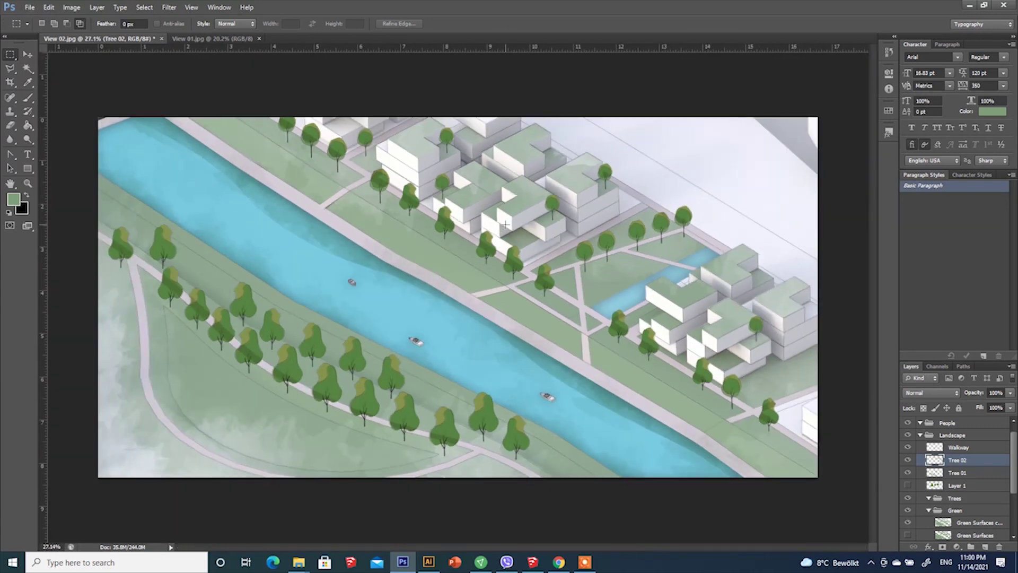
Switch to Illustrator and copy both sheets of black people silhouettes from the Tree & patterns file.
{"action": "left_click", "coordinate": [429, 561]}
{"action": "scroll", "coordinate": [443, 330], "scroll_direction": "down", "scroll_amount": 1, "text": "alt"}
{"action": "scroll", "coordinate": [227, 241], "scroll_direction": "up", "scroll_amount": 2, "text": "alt"}
{"action": "scroll", "coordinate": [405, 275], "scroll_direction": "down", "scroll_amount": 1, "text": "alt"}
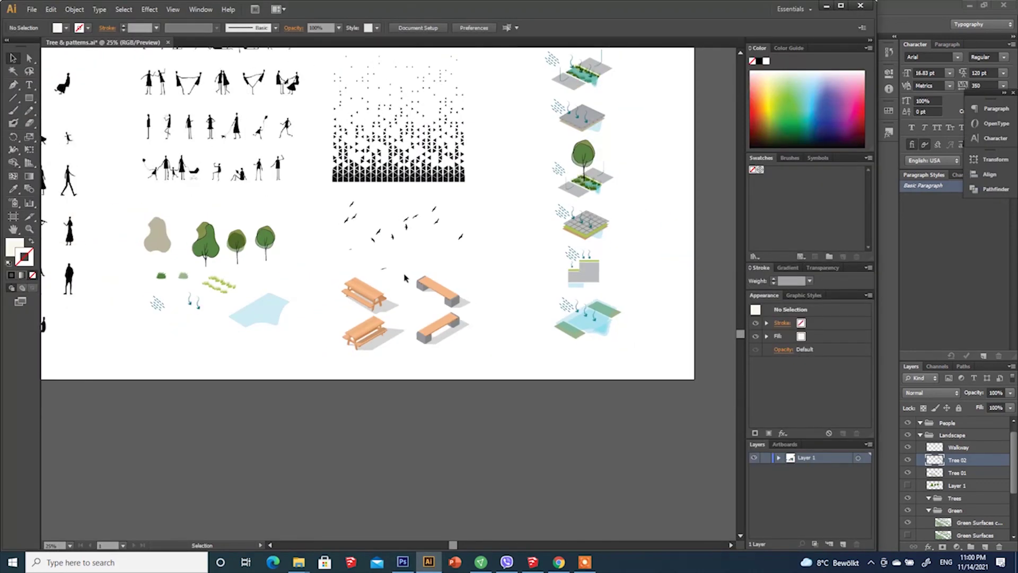
{"action": "scroll", "coordinate": [212, 122], "scroll_direction": "down", "scroll_amount": 1, "text": "alt"}
{"action": "left_click", "coordinate": [297, 159]}
{"action": "left_click", "coordinate": [175, 149], "text": "shift"}
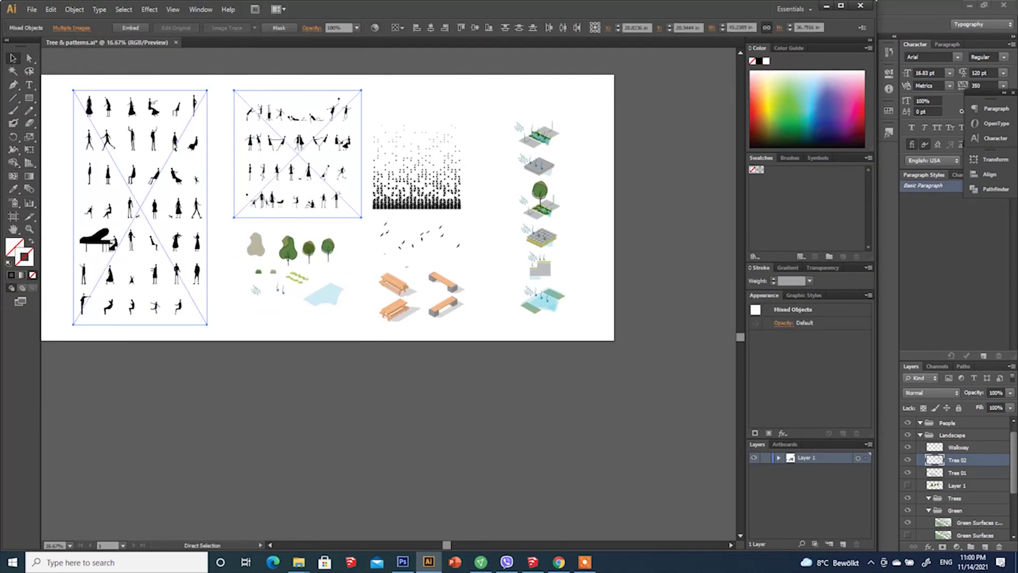
{"action": "key", "text": "ctrl+c"}
Return to Photoshop, create a new document and paste the people silhouettes into it as pixels.
{"action": "left_click", "coordinate": [403, 562]}
{"action": "left_click", "coordinate": [30, 8]}
{"action": "left_click", "coordinate": [38, 18]}
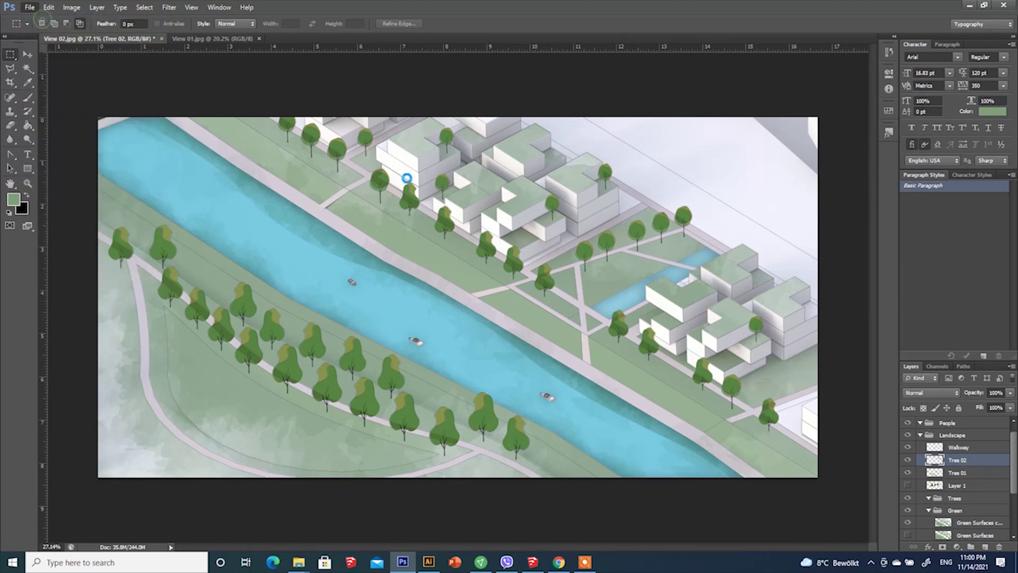
{"action": "left_click", "coordinate": [600, 137]}
{"action": "key", "text": "ctrl+v"}
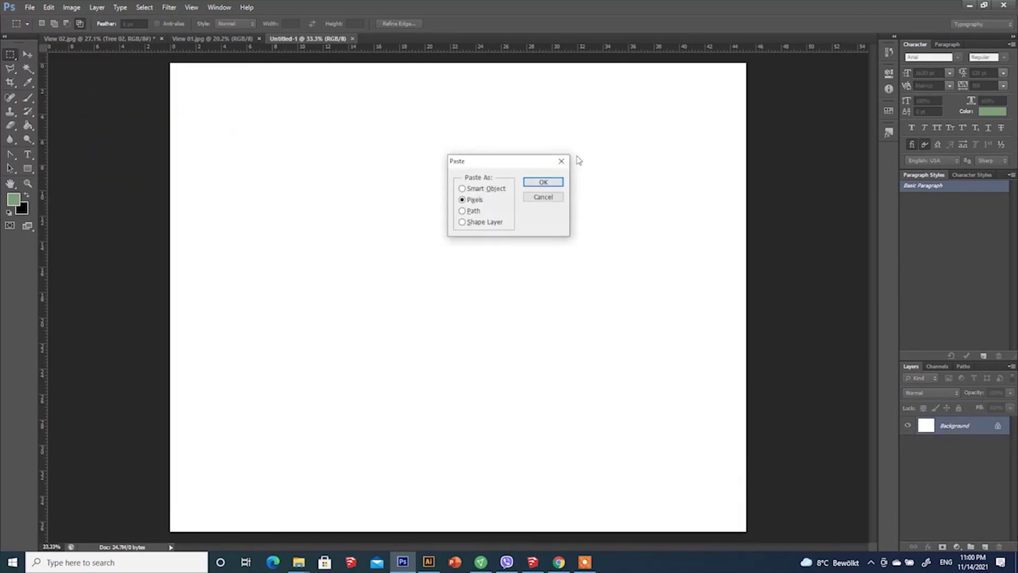
{"action": "left_click", "coordinate": [541, 186]}
{"action": "left_click", "coordinate": [532, 25]}
Copy the family with the pram from the silhouette document into View 02's People group and erase its white background.
{"action": "left_click_drag", "start_coordinate": [10, 126], "coordinate": [69, 151]}
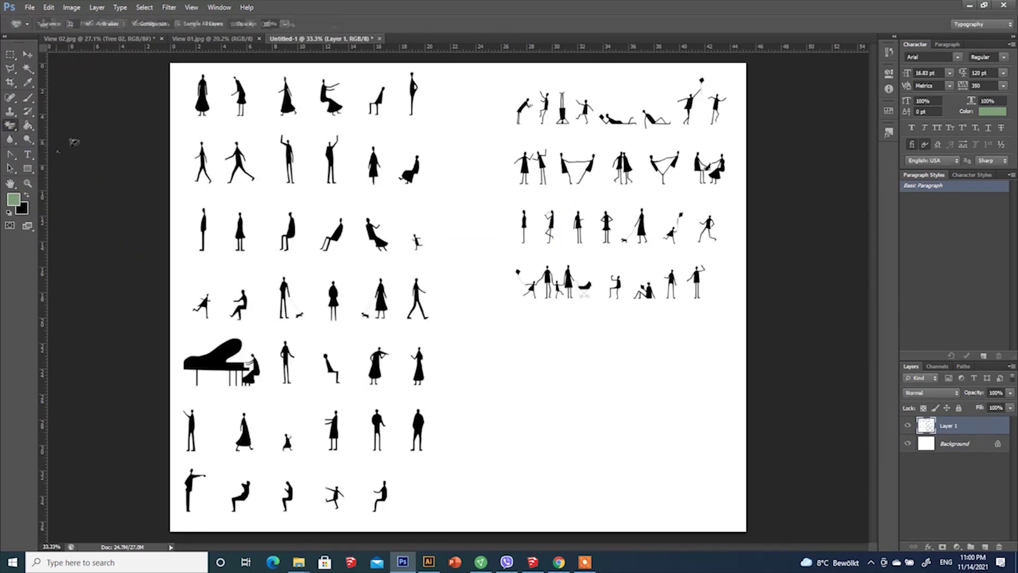
{"action": "left_click", "coordinate": [11, 55]}
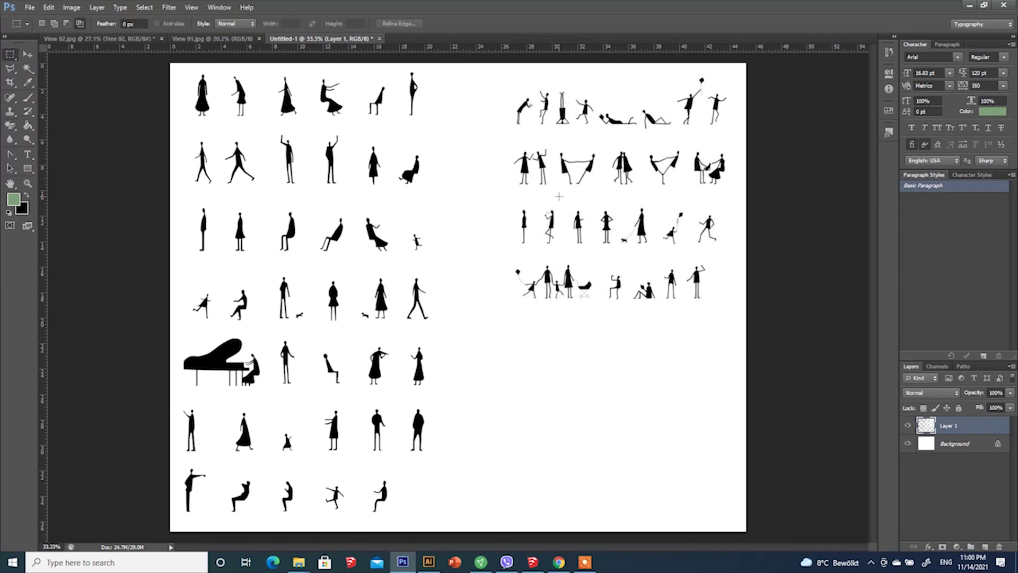
{"action": "left_click_drag", "start_coordinate": [595, 309], "coordinate": [500, 247]}
{"action": "left_click", "coordinate": [132, 42]}
{"action": "key", "text": "ctrl+v"}
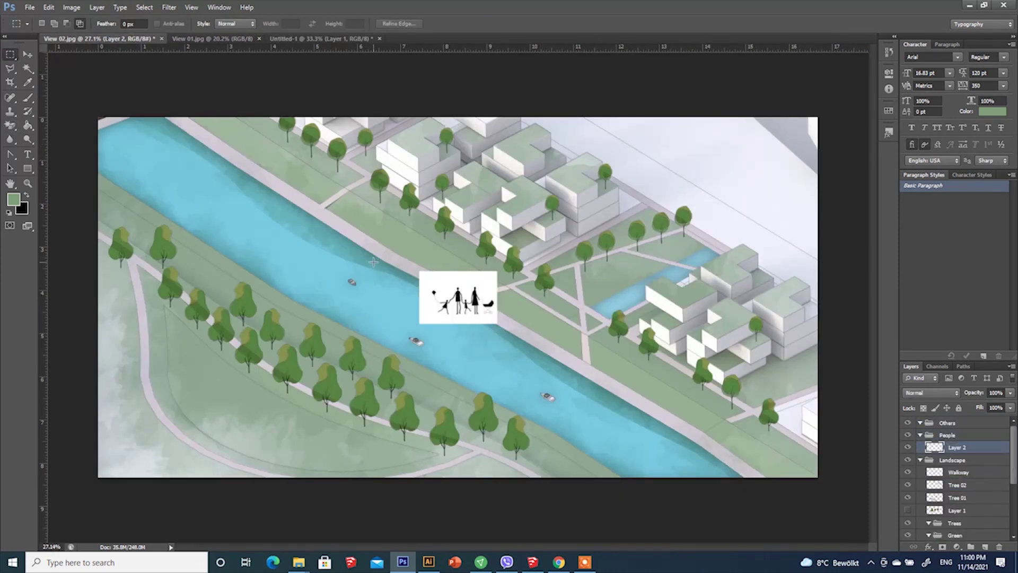
{"action": "left_click", "coordinate": [10, 125]}
{"action": "left_click", "coordinate": [455, 277]}
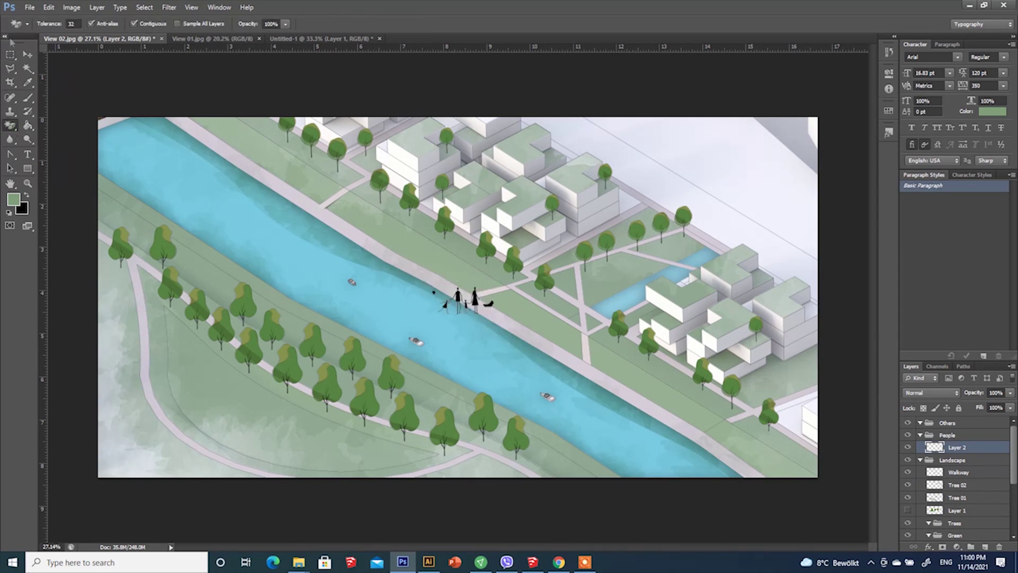
Scale the family silhouettes down proportionally and place them on the path in the triangular park.
{"action": "left_click", "coordinate": [27, 55]}
{"action": "left_click_drag", "start_coordinate": [478, 307], "coordinate": [619, 254]}
{"action": "key", "text": "ctrl+t"}
{"action": "scroll", "coordinate": [631, 247], "scroll_direction": "up", "scroll_amount": 4, "text": "alt"}
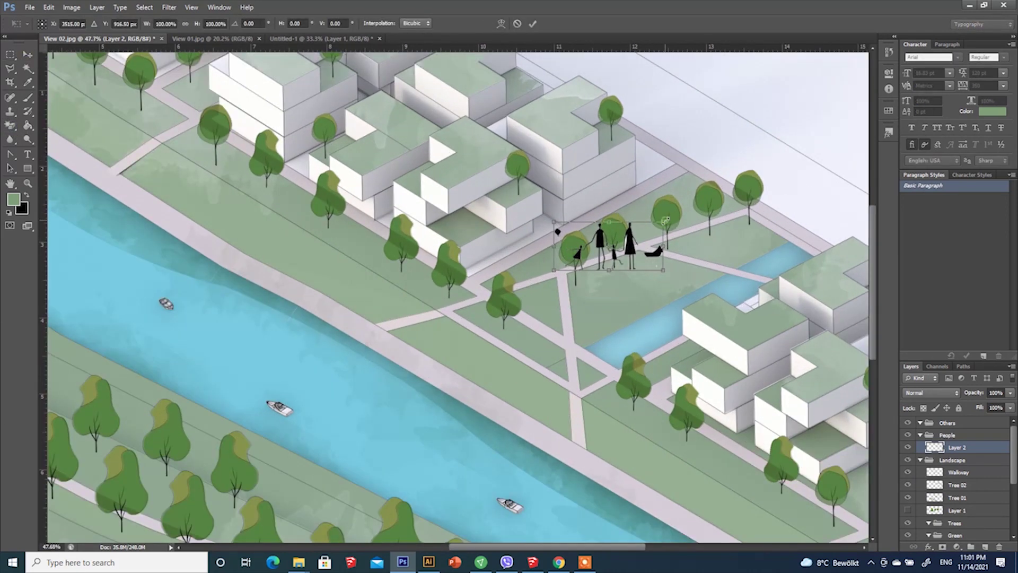
{"action": "left_click_drag", "start_coordinate": [665, 221], "coordinate": [668, 260], "text": "shift"}
{"action": "left_click_drag", "start_coordinate": [676, 251], "coordinate": [633, 265], "text": "shift"}
{"action": "key", "text": "Return"}
{"action": "scroll", "coordinate": [381, 256], "scroll_direction": "down", "scroll_amount": 1, "text": "alt"}
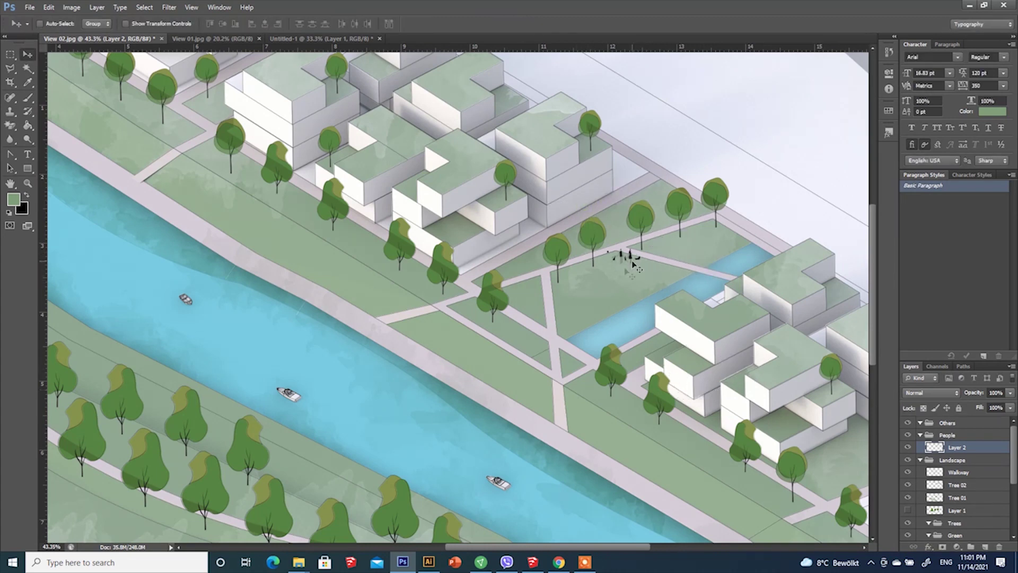
Copy the small family group onto the riverside walkway near the upper-left path junction.
{"action": "key", "text": "m"}
{"action": "left_click_drag", "start_coordinate": [516, 229], "coordinate": [681, 289]}
{"action": "key", "text": "v"}
{"action": "scroll", "coordinate": [753, 207], "scroll_direction": "down", "scroll_amount": 3, "text": "alt"}
{"action": "left_click_drag", "start_coordinate": [673, 241], "coordinate": [317, 197], "text": "alt"}
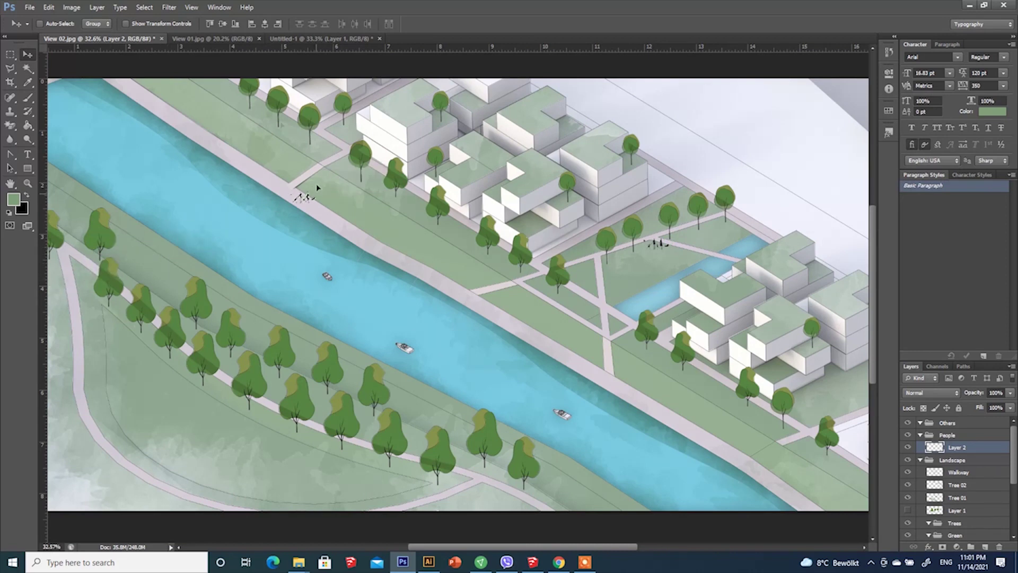
{"action": "key", "text": "m"}
Copy the two lying and two seated figures from the silhouette document into View 02 and erase their white backgrounds.
{"action": "left_click", "coordinate": [278, 39]}
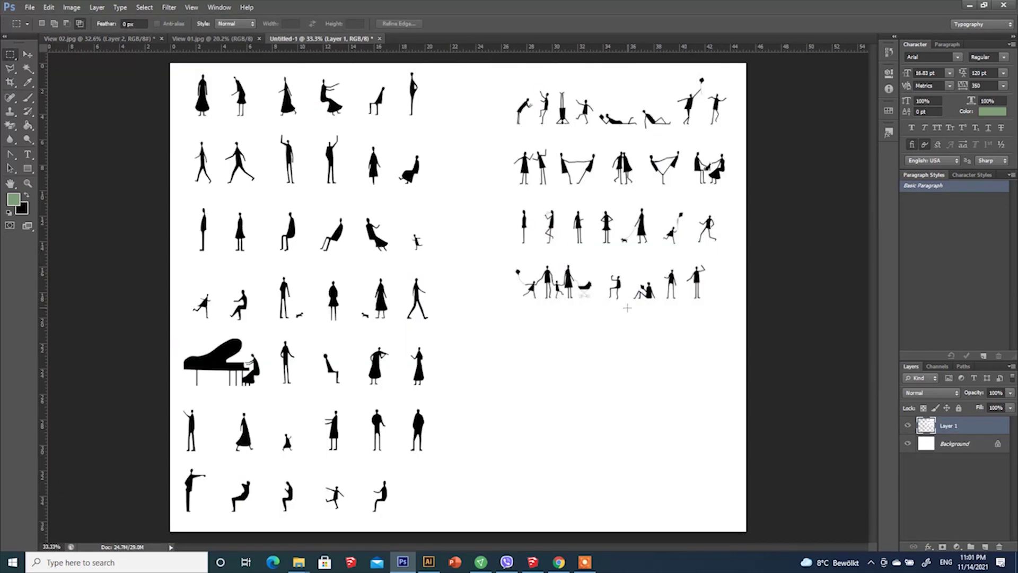
{"action": "left_click_drag", "start_coordinate": [658, 315], "coordinate": [615, 269]}
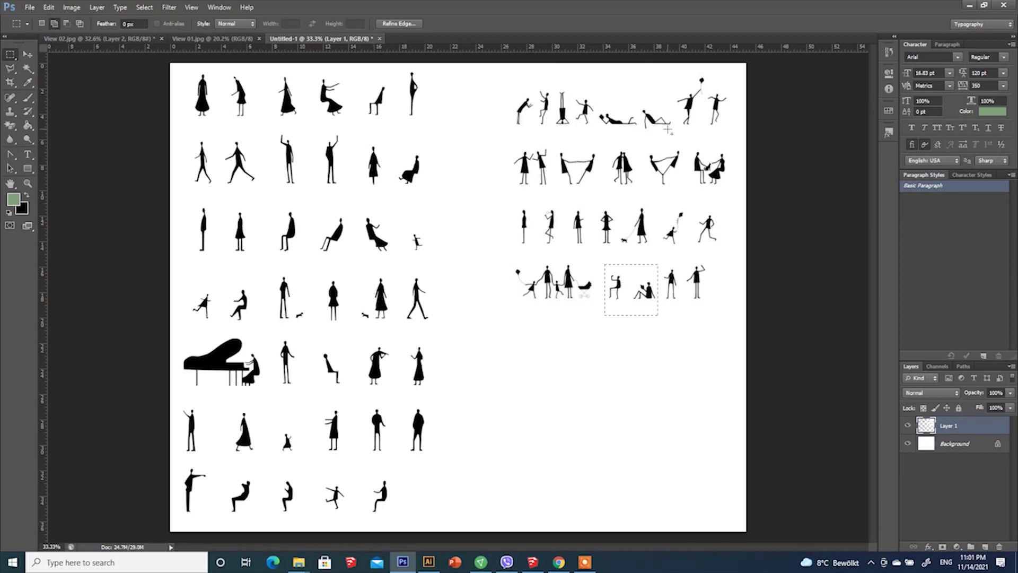
{"action": "left_click_drag", "start_coordinate": [670, 133], "coordinate": [598, 97], "text": "shift"}
{"action": "left_click", "coordinate": [144, 38]}
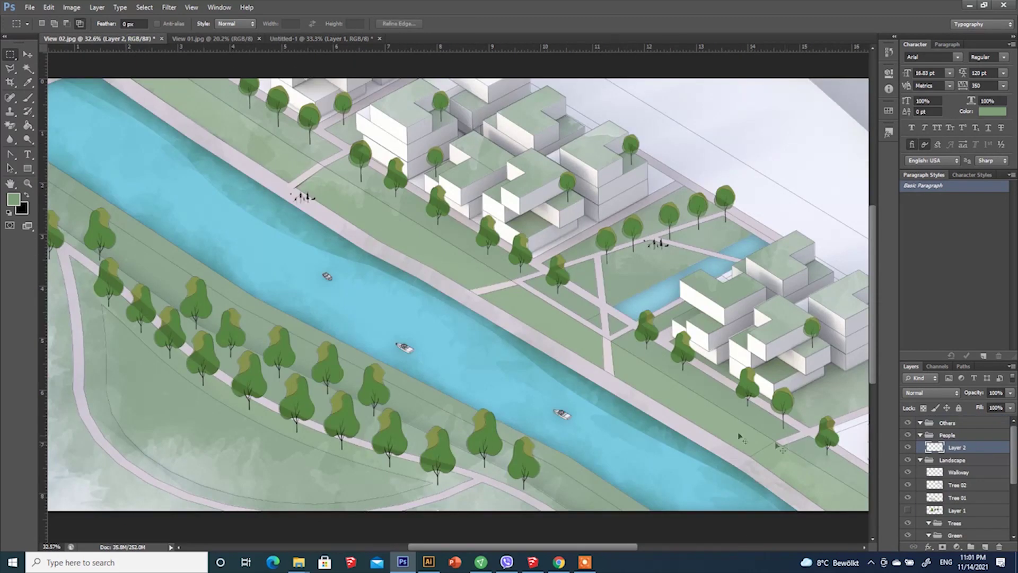
{"action": "key", "text": "ctrl+v"}
{"action": "left_click", "coordinate": [10, 125]}
{"action": "left_click", "coordinate": [487, 207]}
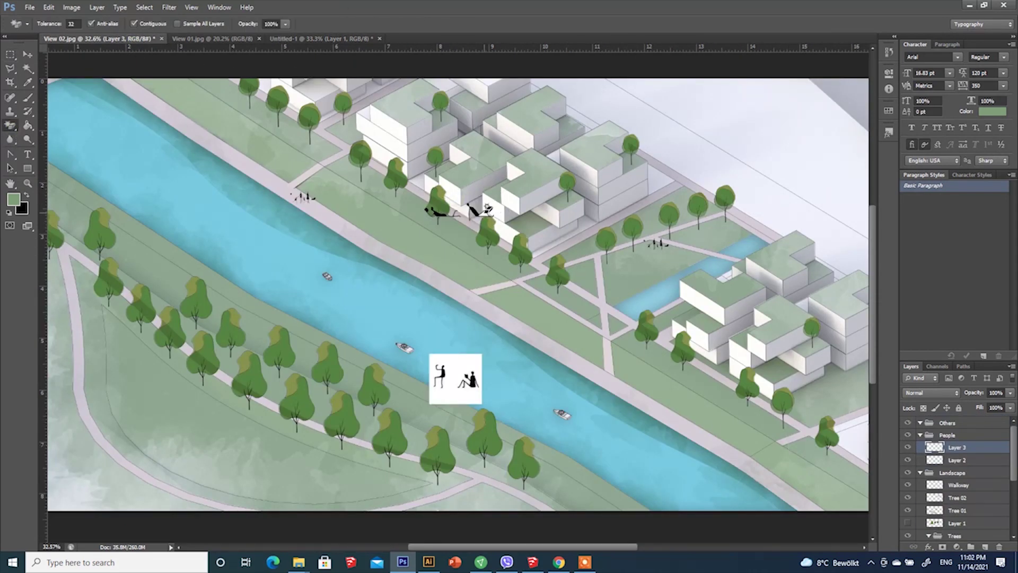
{"action": "left_click", "coordinate": [448, 366]}
{"action": "key", "text": "m"}
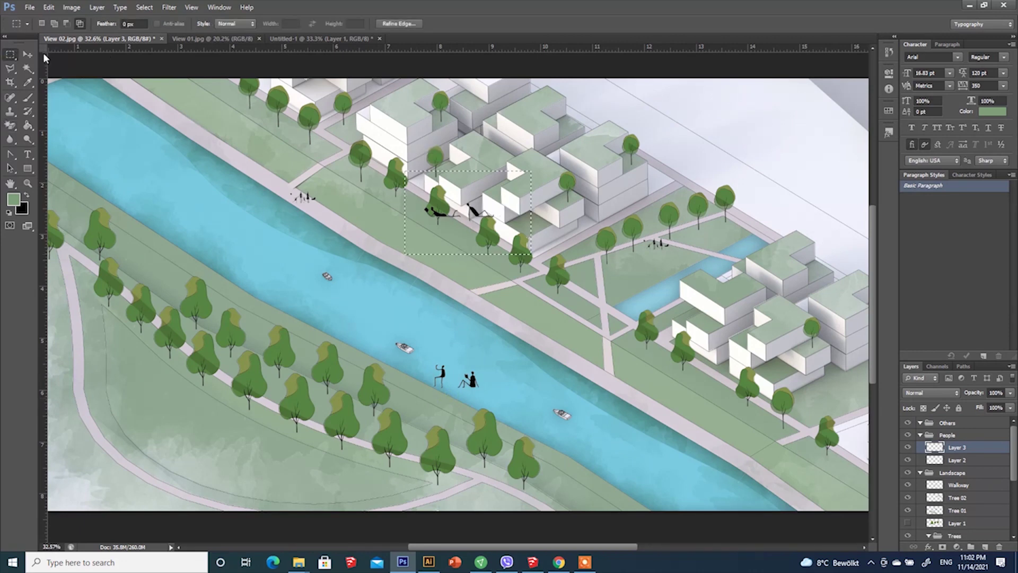
Move the two lying figures onto the green strip above the river walkway and scale them down proportionally.
{"action": "left_click", "coordinate": [28, 54]}
{"action": "left_click_drag", "start_coordinate": [497, 218], "coordinate": [437, 243]}
{"action": "scroll", "coordinate": [437, 243], "scroll_direction": "up", "scroll_amount": 5, "text": "alt"}
{"action": "key", "text": "ctrl+t"}
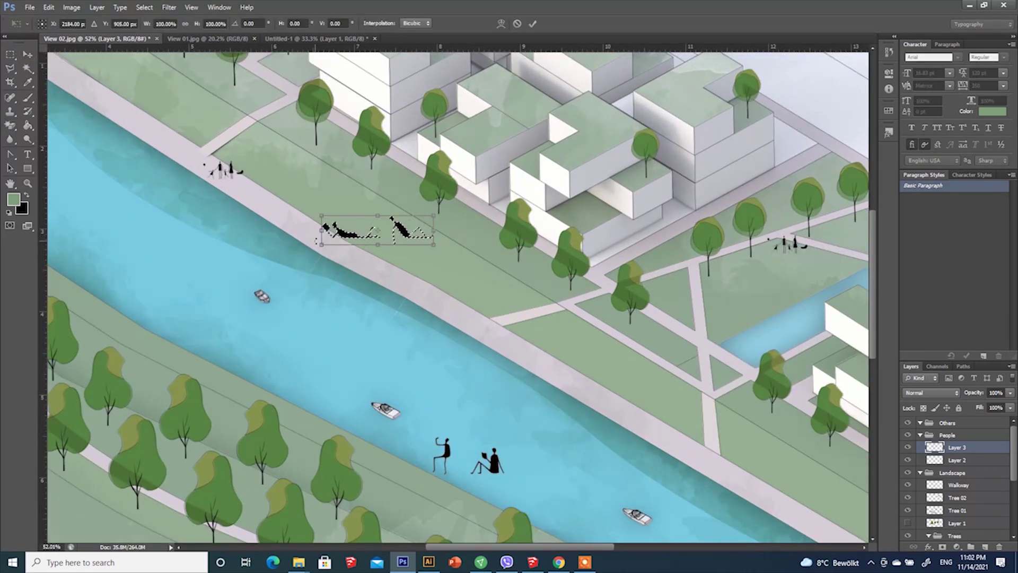
{"action": "left_click_drag", "start_coordinate": [321, 245], "coordinate": [404, 223], "text": "shift"}
{"action": "left_click", "coordinate": [533, 23]}
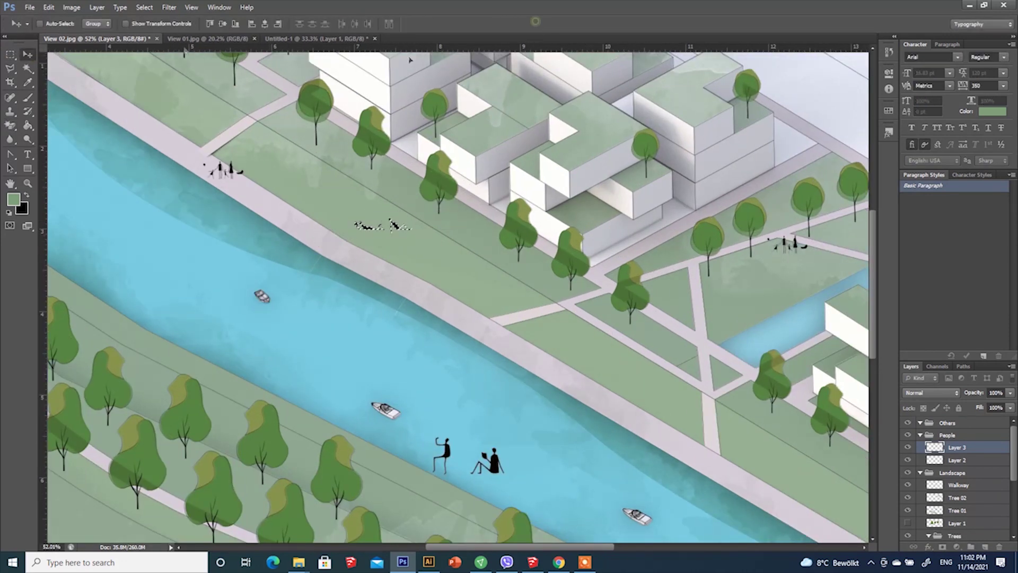
{"action": "key", "text": "ctrl+d"}
Move the two seated figures onto the same green strip and scale them down to about 48%.
{"action": "key", "text": "m"}
{"action": "left_click_drag", "start_coordinate": [527, 487], "coordinate": [425, 392]}
{"action": "left_click", "coordinate": [27, 54]}
{"action": "left_click_drag", "start_coordinate": [496, 463], "coordinate": [478, 269]}
{"action": "key", "text": "ctrl+t"}
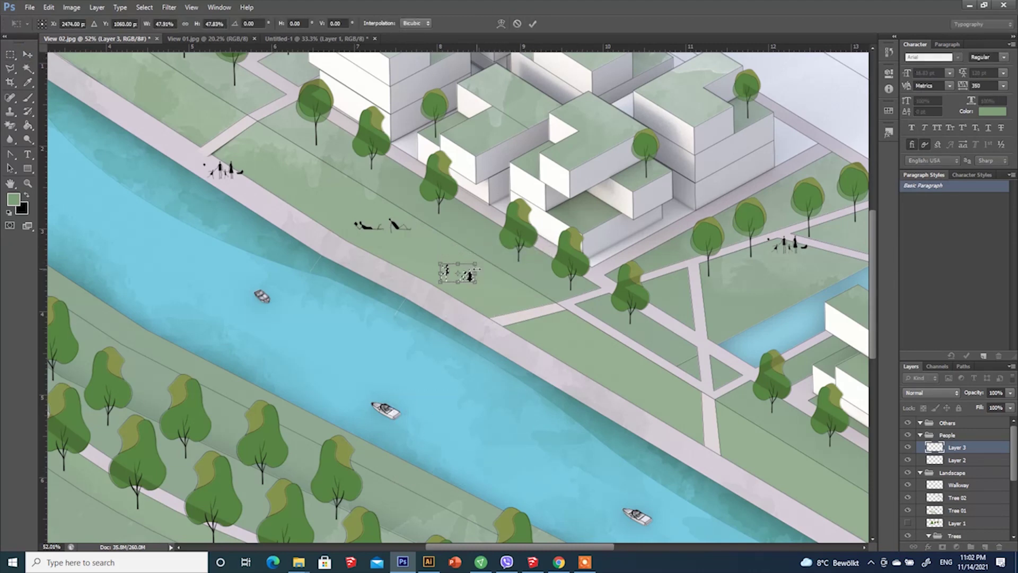
{"action": "left_click", "coordinate": [533, 24]}
{"action": "scroll", "coordinate": [339, 259], "scroll_direction": "down", "scroll_amount": 3, "text": "alt"}
Copy the five figures at the start of the upper playing row from the silhouette document into View 02 and erase their white areas.
{"action": "left_click", "coordinate": [305, 39]}
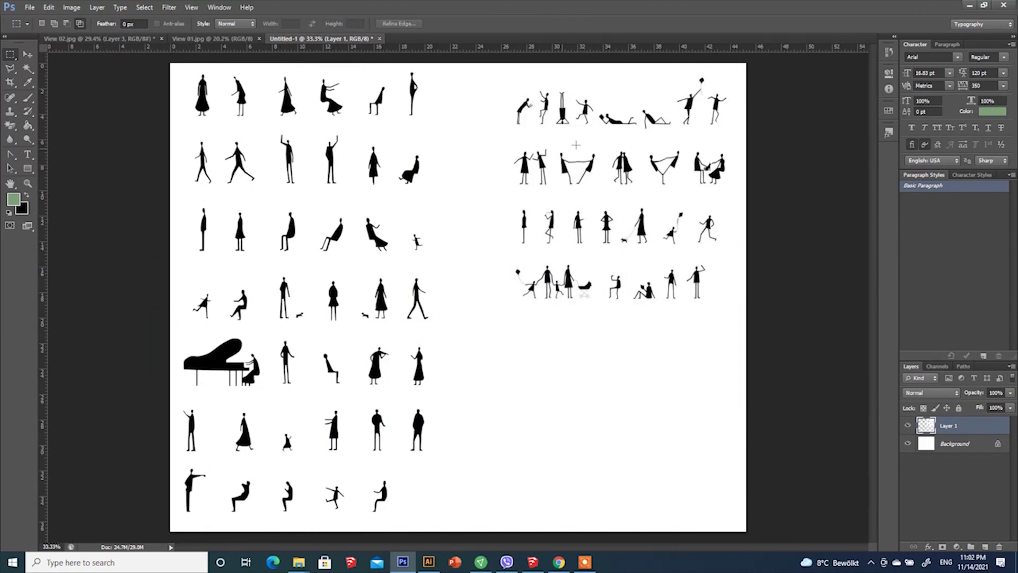
{"action": "left_click_drag", "start_coordinate": [497, 80], "coordinate": [639, 134]}
{"action": "left_click", "coordinate": [93, 39]}
{"action": "key", "text": "ctrl+v"}
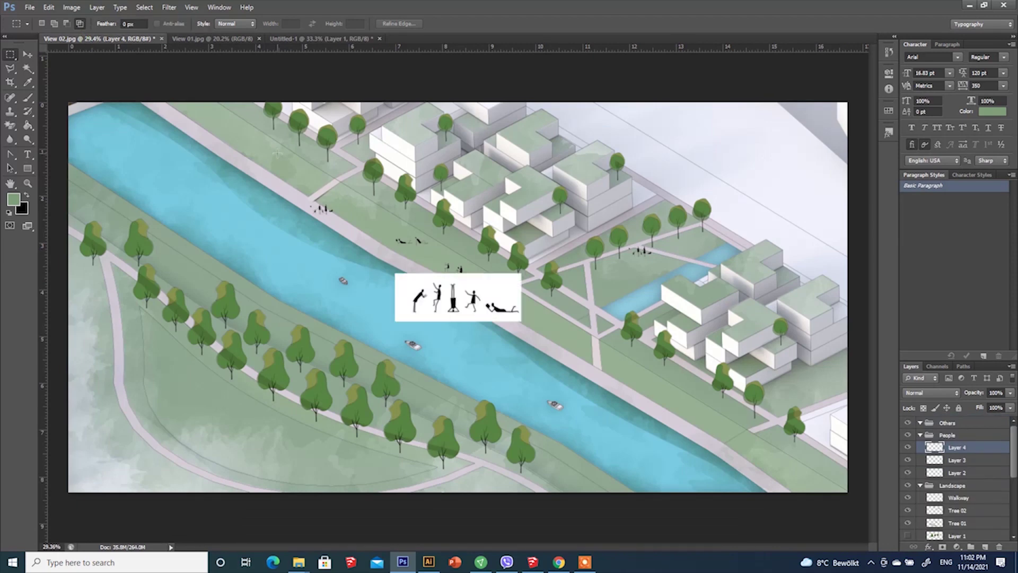
{"action": "left_click", "coordinate": [10, 125]}
{"action": "left_click", "coordinate": [485, 282]}
{"action": "scroll", "coordinate": [455, 307], "scroll_direction": "up", "scroll_amount": 5, "text": "alt"}
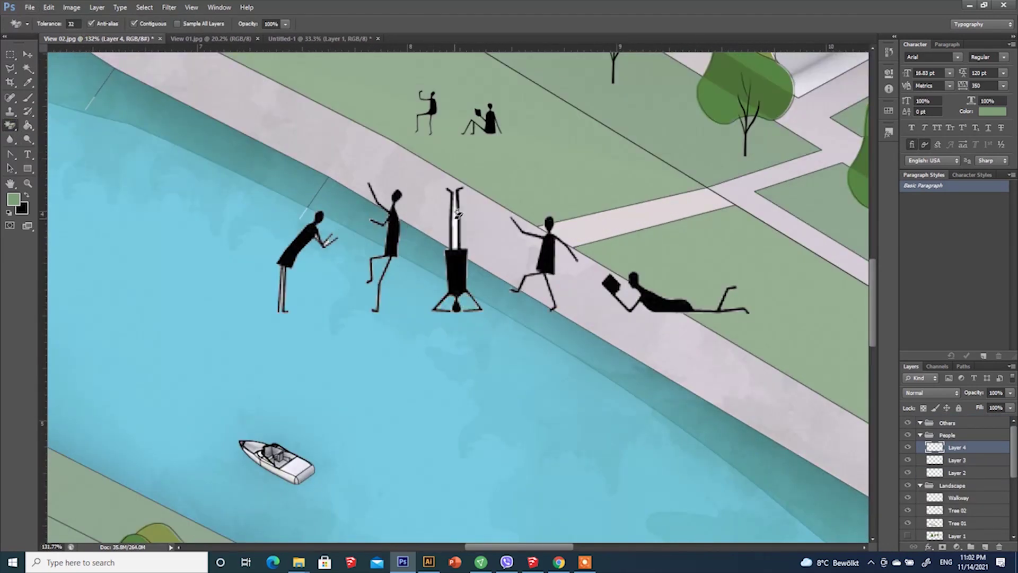
{"action": "left_click", "coordinate": [457, 214]}
{"action": "scroll", "coordinate": [458, 214], "scroll_direction": "down", "scroll_amount": 5, "text": "alt"}
Scale the five playing figures down and move them onto the large lawn below the river's tree rows.
{"action": "left_click", "coordinate": [10, 55]}
{"action": "left_click_drag", "start_coordinate": [628, 257], "coordinate": [216, 276]}
{"action": "scroll", "coordinate": [216, 276], "scroll_direction": "down", "scroll_amount": 2, "text": "alt"}
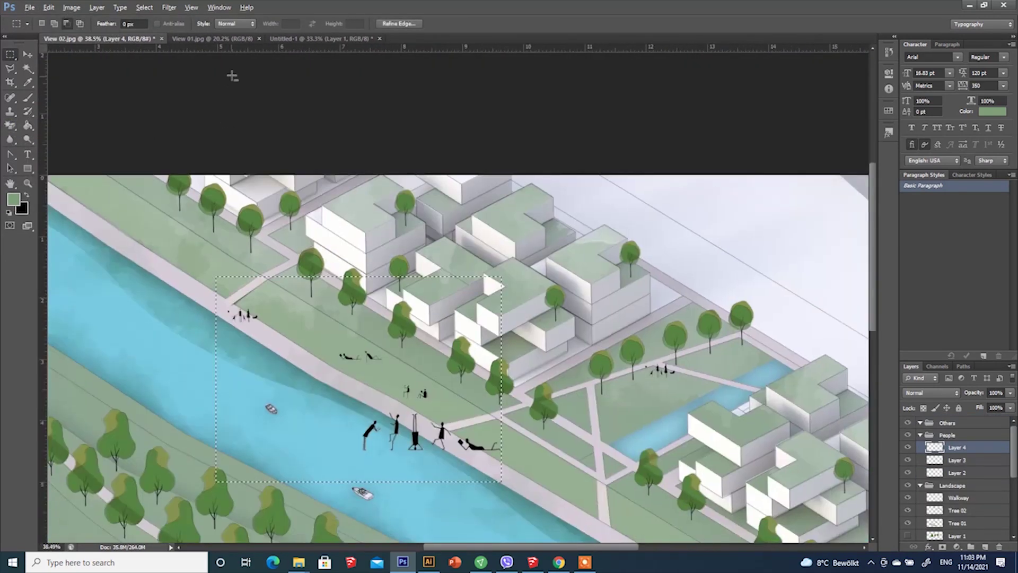
{"action": "scroll", "coordinate": [232, 76], "scroll_direction": "down", "scroll_amount": 1, "text": "alt"}
{"action": "key", "text": "ctrl+t"}
{"action": "left_click_drag", "start_coordinate": [449, 296], "coordinate": [212, 383]}
{"action": "key", "text": "m"}
{"action": "key", "text": "Return"}
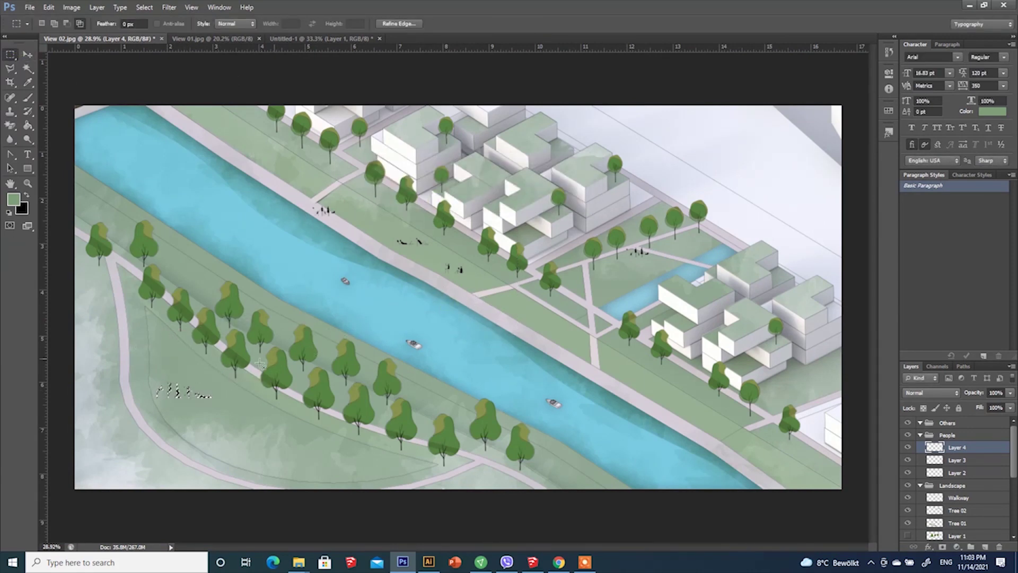
{"action": "key", "text": "ctrl+d"}
Separate the lying, reading figure from the lawn group by moving it farther down and to the right.
{"action": "scroll", "coordinate": [199, 410], "scroll_direction": "up", "scroll_amount": 3, "text": "alt"}
{"action": "left_click", "coordinate": [10, 69]}
{"action": "left_click", "coordinate": [183, 356]}
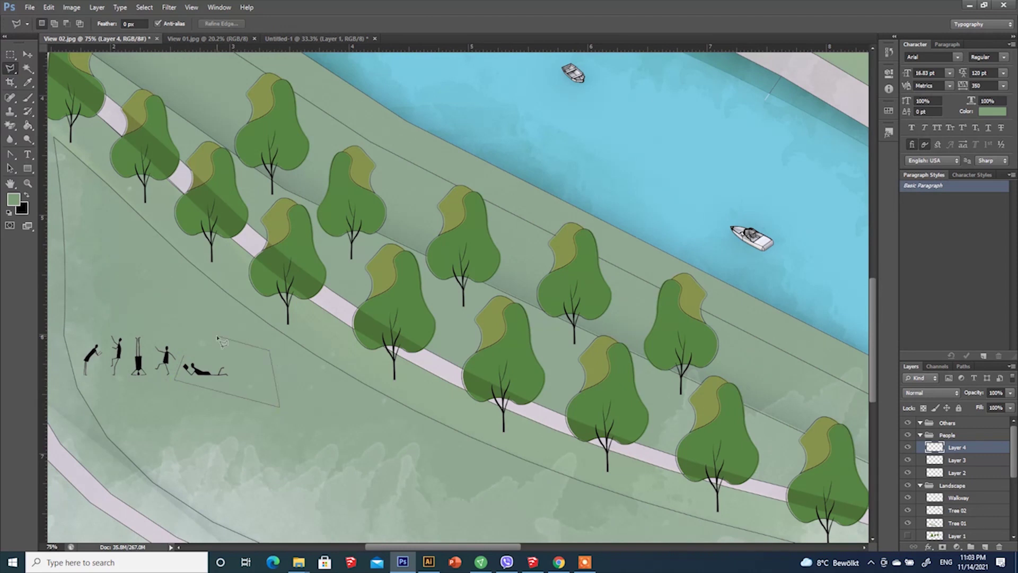
{"action": "key", "text": "v"}
{"action": "left_click_drag", "start_coordinate": [237, 369], "coordinate": [338, 416]}
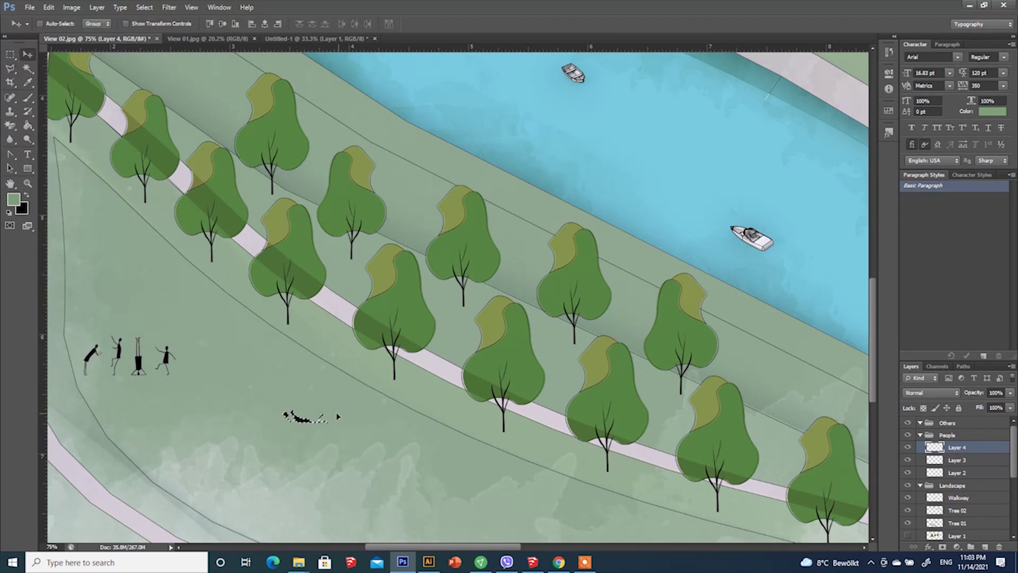
Select the running figure with outstretched arms and shift it slightly up on the lawn.
{"action": "left_click", "coordinate": [8, 70]}
{"action": "left_click", "coordinate": [247, 384]}
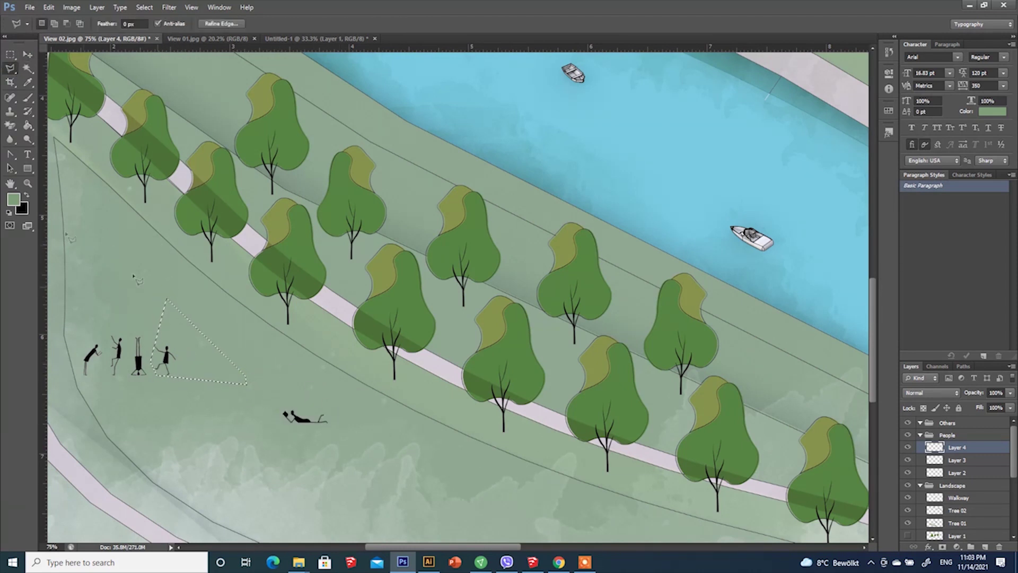
{"action": "left_click", "coordinate": [27, 55]}
{"action": "left_click_drag", "start_coordinate": [208, 369], "coordinate": [209, 355]}
{"action": "left_click", "coordinate": [10, 54]}
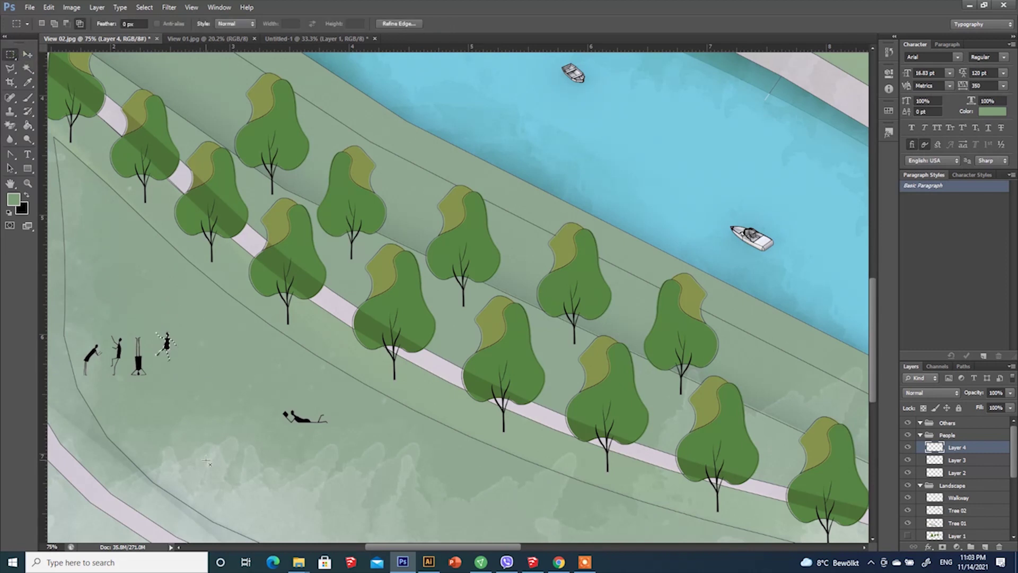
Select the figure beside the handstand and move it to the far side of the running figure.
{"action": "left_click", "coordinate": [11, 70]}
{"action": "left_click", "coordinate": [126, 328]}
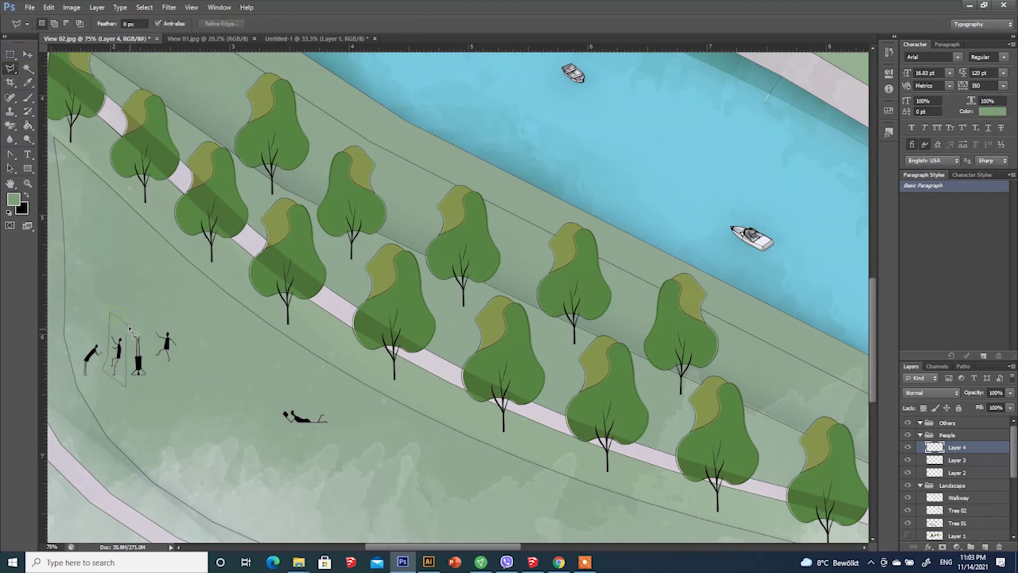
{"action": "key", "text": "m"}
{"action": "mouse_move", "coordinate": [117, 353]}
{"action": "left_mouse_down", "text": "ctrl"}
{"action": "mouse_move", "coordinate": [215, 352]}
{"action": "mouse_move", "coordinate": [212, 360]}
{"action": "left_mouse_up", "text": "ctrl"}
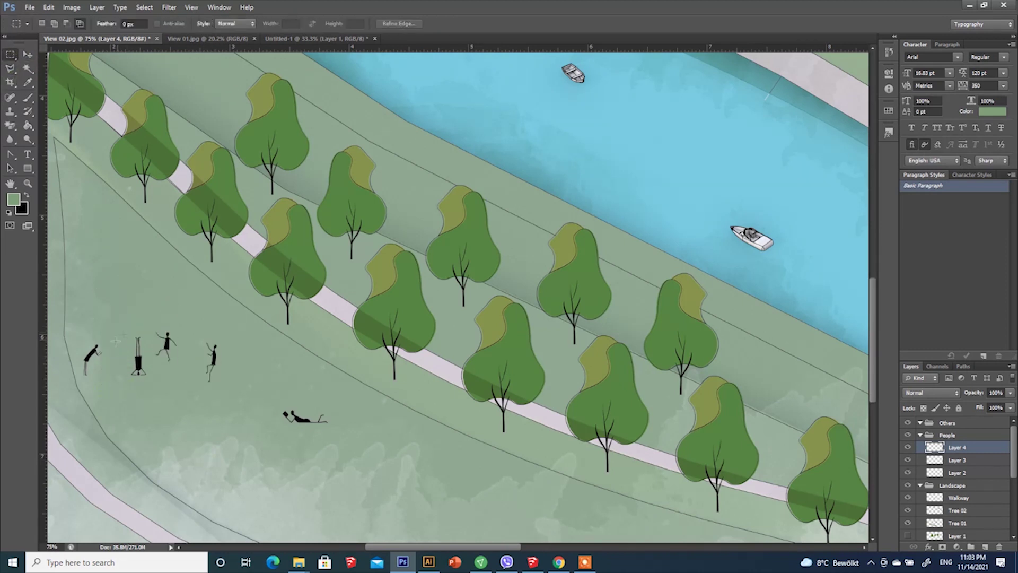
Shift the leaning figure beneath the running one on the large lawn and place a copy of it between the two tree rows.
{"action": "key", "text": "l"}
{"action": "double_click", "coordinate": [115, 330]}
{"action": "key", "text": "v"}
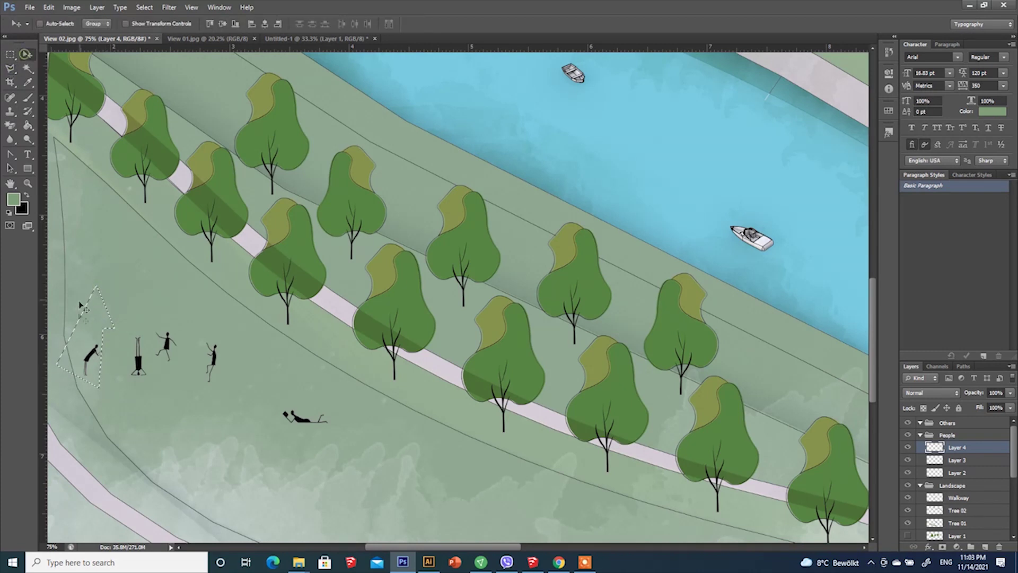
{"action": "mouse_move", "coordinate": [97, 359]}
{"action": "left_mouse_down"}
{"action": "mouse_move", "coordinate": [166, 382]}
{"action": "mouse_move", "coordinate": [458, 325]}
{"action": "mouse_move", "coordinate": [462, 312]}
{"action": "left_mouse_up"}
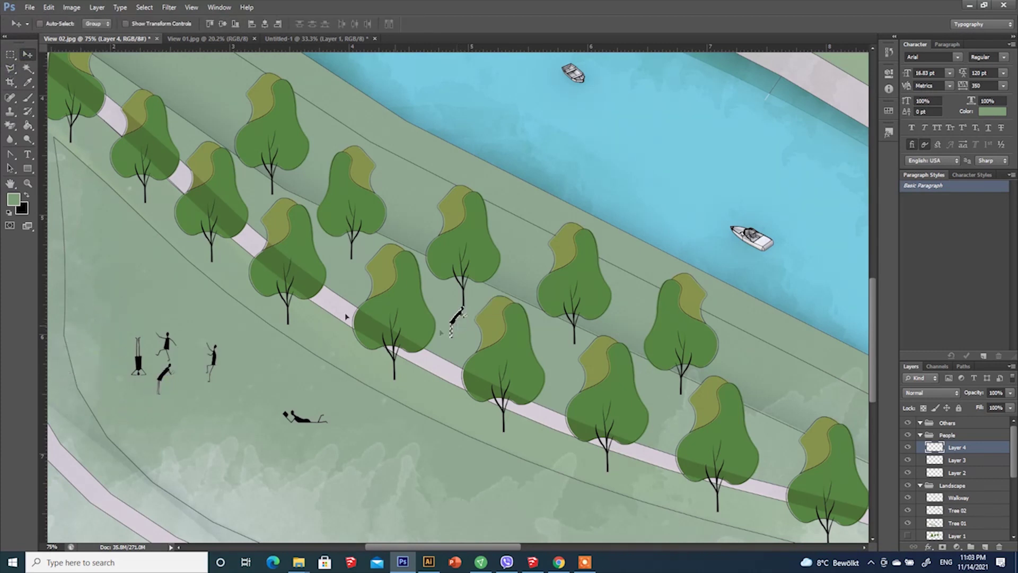
Place a copy of the lying, reading figure between the two tree rows and scale it down.
{"action": "key", "text": "m"}
{"action": "left_click_drag", "start_coordinate": [279, 392], "coordinate": [560, 326]}
{"action": "key", "text": "v"}
{"action": "key", "text": "ctrl+t"}
{"action": "left_click", "coordinate": [536, 25]}
{"action": "left_click", "coordinate": [10, 54]}
{"action": "key", "text": "ctrl+0"}
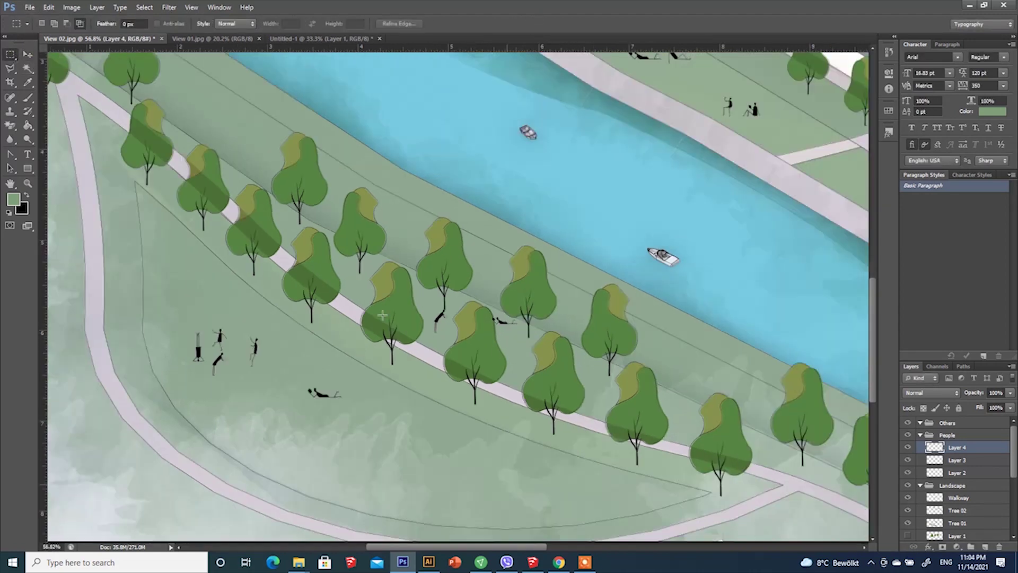
Copy the four standing figures and the small child from the Untitled-1 people sheet into View 02.jpg.
{"action": "left_click", "coordinate": [318, 40]}
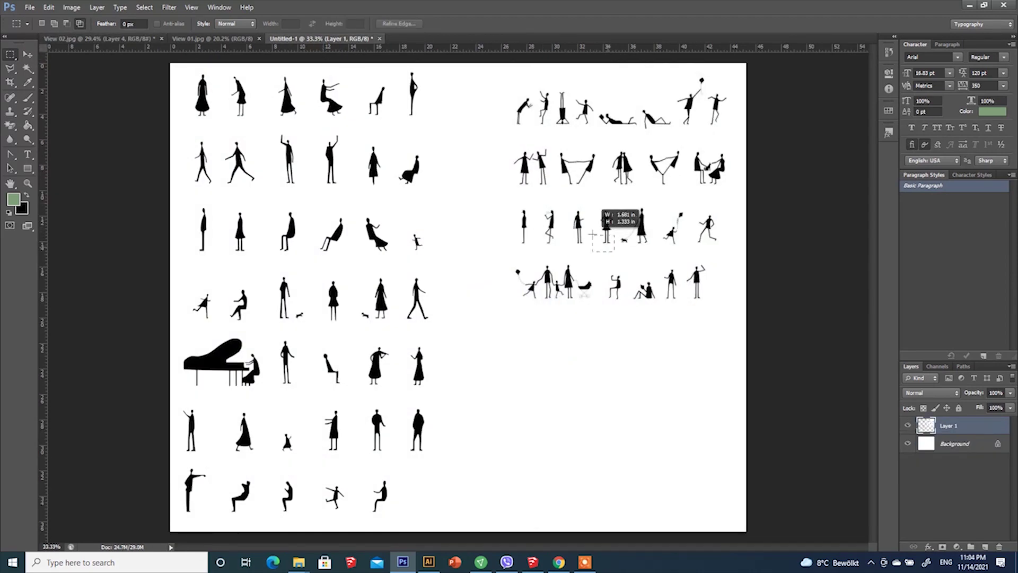
{"action": "left_click_drag", "start_coordinate": [593, 234], "coordinate": [406, 207]}
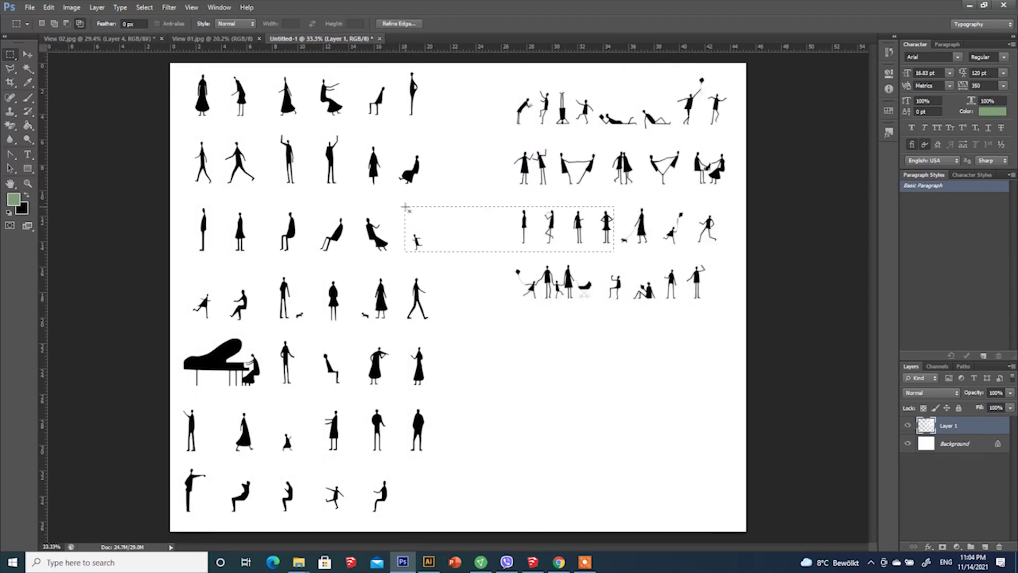
{"action": "left_click", "coordinate": [119, 40]}
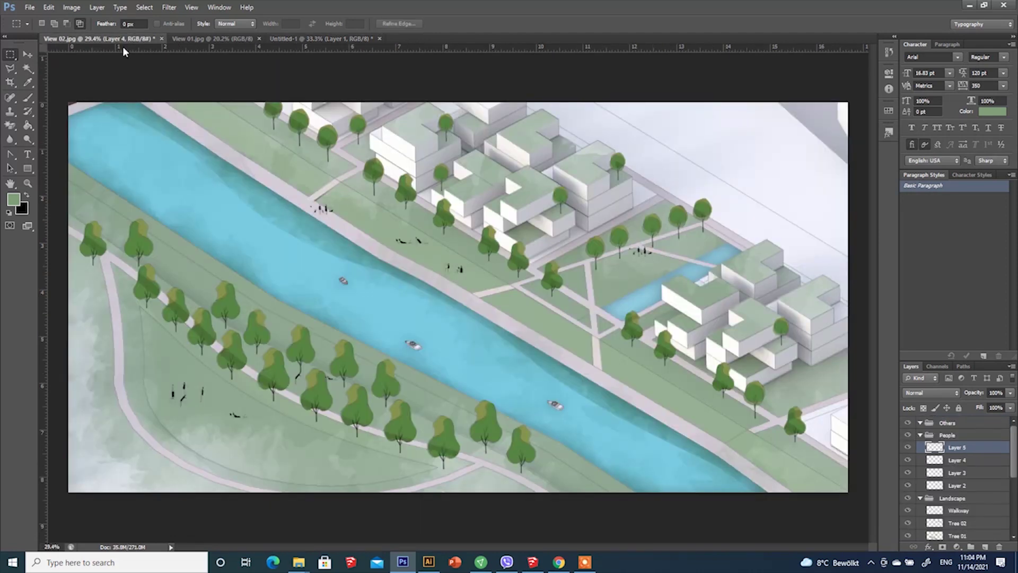
Erase the white background around the pasted standing figures, including the enclosed gaps between their limbs, with the Magic Eraser.
{"action": "left_click", "coordinate": [10, 126]}
{"action": "left_click", "coordinate": [512, 306]}
{"action": "scroll", "coordinate": [493, 305], "scroll_direction": "up", "scroll_amount": 6, "text": "alt"}
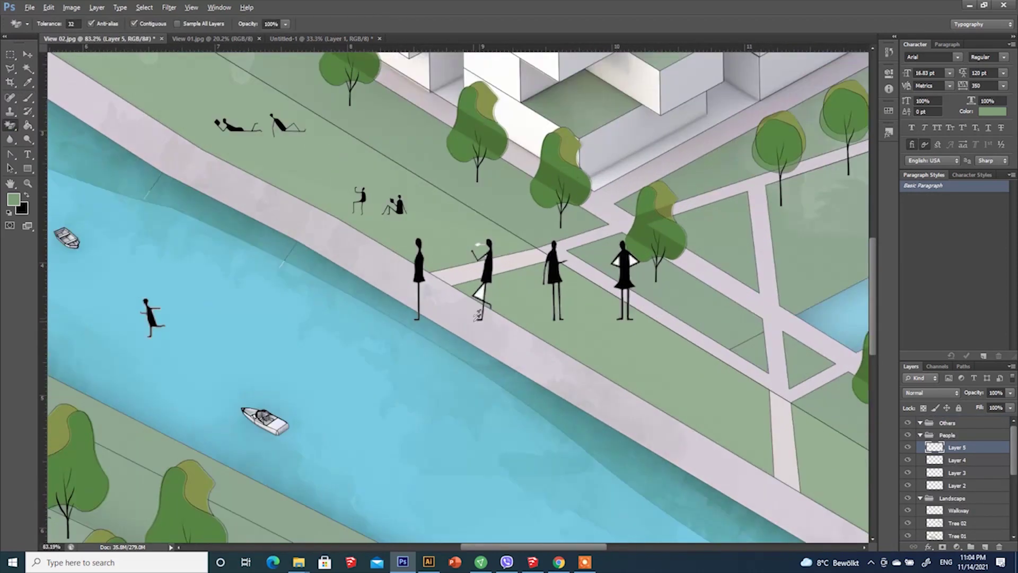
{"action": "scroll", "coordinate": [474, 316], "scroll_direction": "up", "scroll_amount": 1, "text": "alt"}
{"action": "left_click", "coordinate": [483, 287]}
{"action": "left_click", "coordinate": [687, 242]}
{"action": "scroll", "coordinate": [546, 186], "scroll_direction": "down", "scroll_amount": 8, "text": "alt"}
Scale the standing figures and child down proportionally so the four adults stand along the riverside promenade.
{"action": "key", "text": "ctrl+t"}
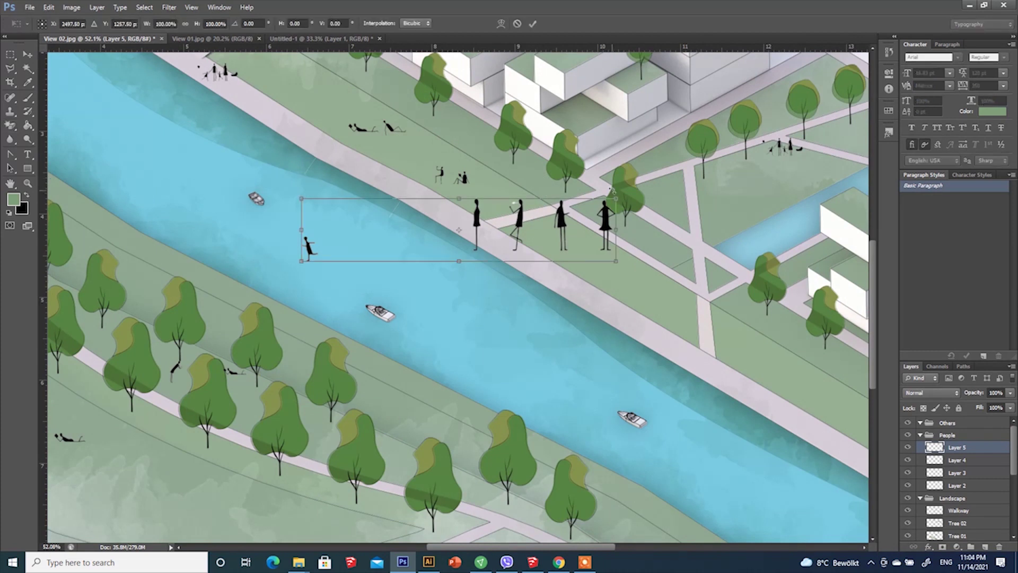
{"action": "mouse_move", "coordinate": [614, 198]}
{"action": "left_mouse_down", "text": "shift"}
{"action": "mouse_move", "coordinate": [467, 228]}
{"action": "mouse_move", "coordinate": [635, 282]}
{"action": "mouse_move", "coordinate": [620, 289]}
{"action": "mouse_move", "coordinate": [643, 277]}
{"action": "mouse_move", "coordinate": [642, 287]}
{"action": "left_mouse_up", "text": "shift"}
{"action": "left_click", "coordinate": [533, 23]}
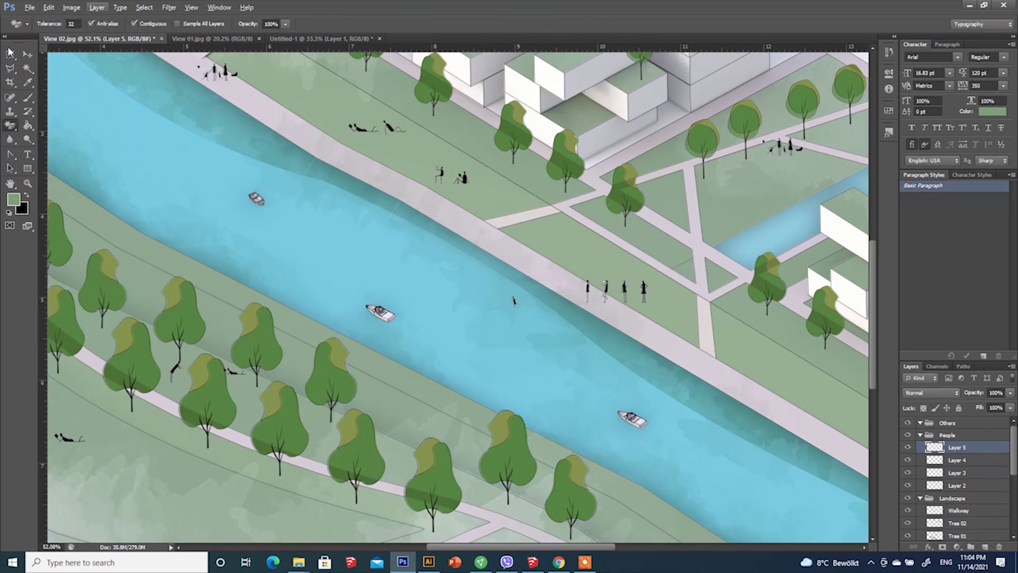
Move the small child onto the lawn beside the canal and shift two of the four standing figures farther along the promenade.
{"action": "key", "text": "m"}
{"action": "key", "text": "v"}
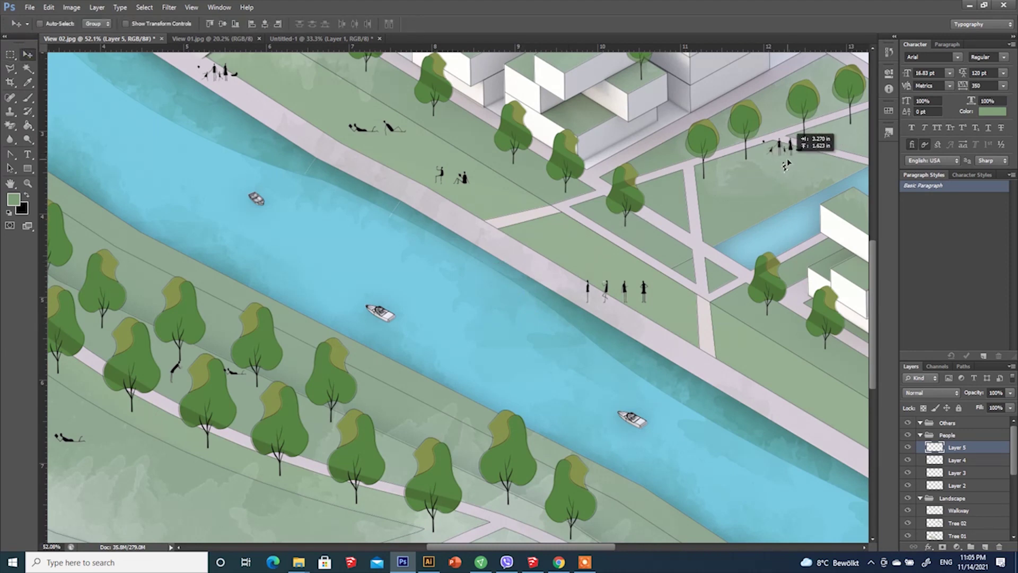
{"action": "left_click", "coordinate": [12, 55]}
{"action": "scroll", "coordinate": [661, 321], "scroll_direction": "up", "scroll_amount": 3, "text": "alt"}
{"action": "mouse_move", "coordinate": [666, 320]}
{"action": "left_mouse_down"}
{"action": "mouse_move", "coordinate": [614, 241]}
{"action": "mouse_move", "coordinate": [658, 254]}
{"action": "mouse_move", "coordinate": [603, 243]}
{"action": "left_mouse_up"}
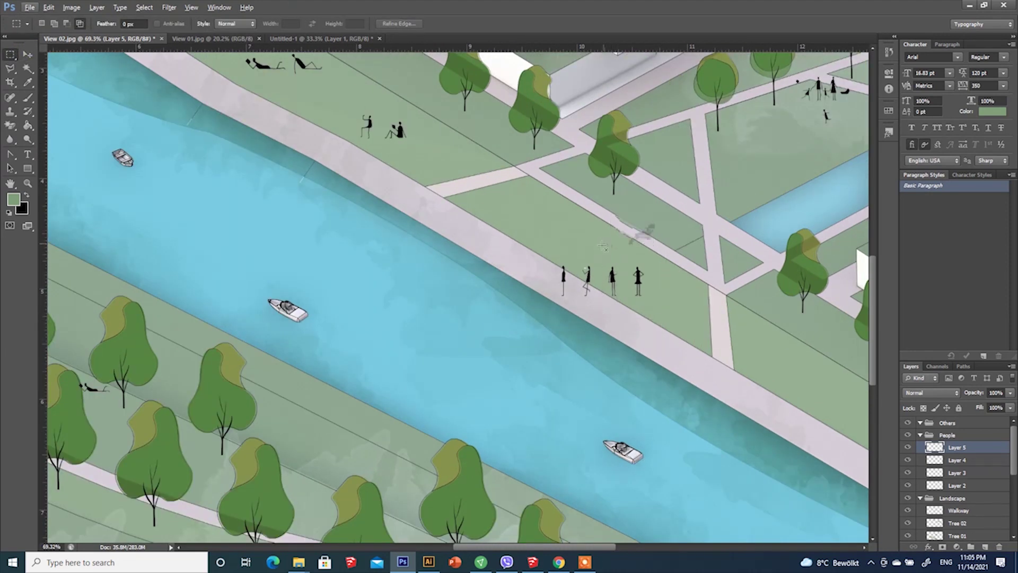
{"action": "left_click", "coordinate": [30, 55]}
{"action": "left_click_drag", "start_coordinate": [626, 281], "coordinate": [697, 347]}
{"action": "scroll", "coordinate": [459, 201], "scroll_direction": "down", "scroll_amount": 5, "text": "alt"}
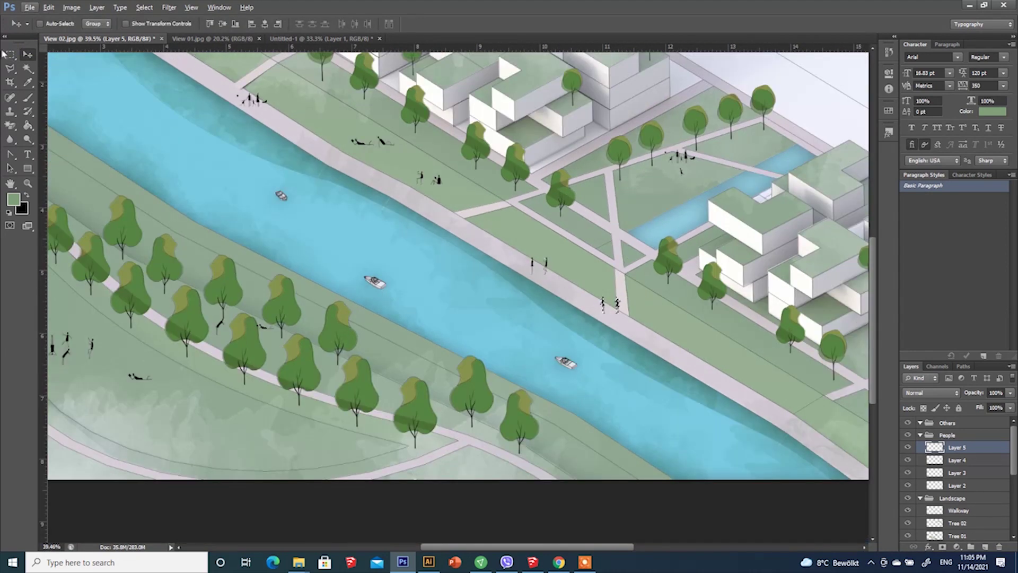
Copy the two figures with raised arms and the pair holding hands from Untitled-1 into View 02.jpg and erase their white background.
{"action": "key", "text": "m"}
{"action": "left_click", "coordinate": [321, 39]}
{"action": "scroll", "coordinate": [551, 186], "scroll_direction": "up", "scroll_amount": 4, "text": "alt"}
{"action": "mouse_move", "coordinate": [590, 210]}
{"action": "left_mouse_down"}
{"action": "mouse_move", "coordinate": [493, 136]}
{"action": "mouse_move", "coordinate": [456, 132]}
{"action": "left_mouse_up"}
{"action": "left_click", "coordinate": [93, 38]}
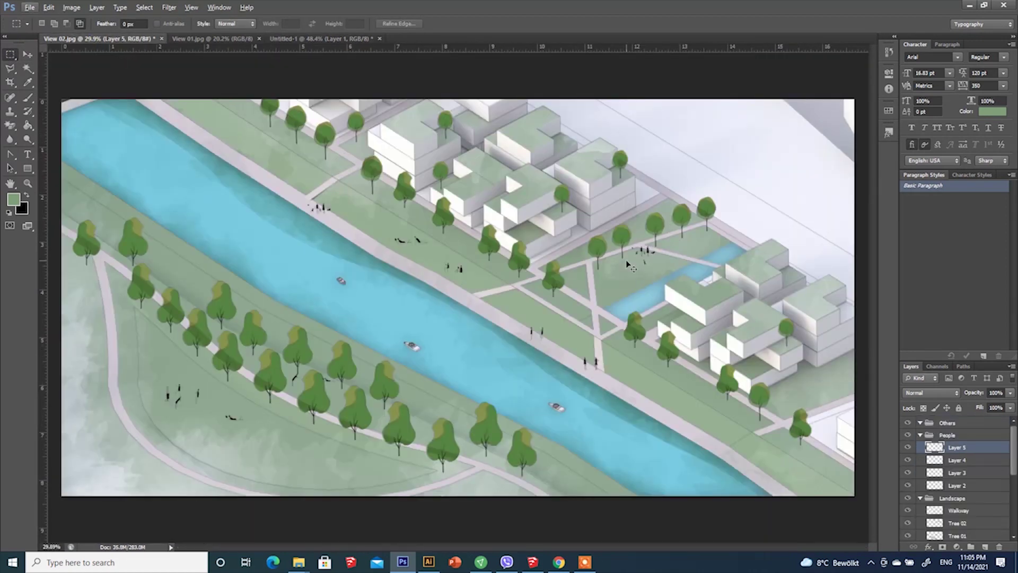
{"action": "key", "text": "ctrl+v"}
{"action": "left_click", "coordinate": [10, 126]}
{"action": "left_click", "coordinate": [470, 278]}
Move the four pasted figures onto the large lawn below the tree rows and scale them down.
{"action": "left_click", "coordinate": [10, 55]}
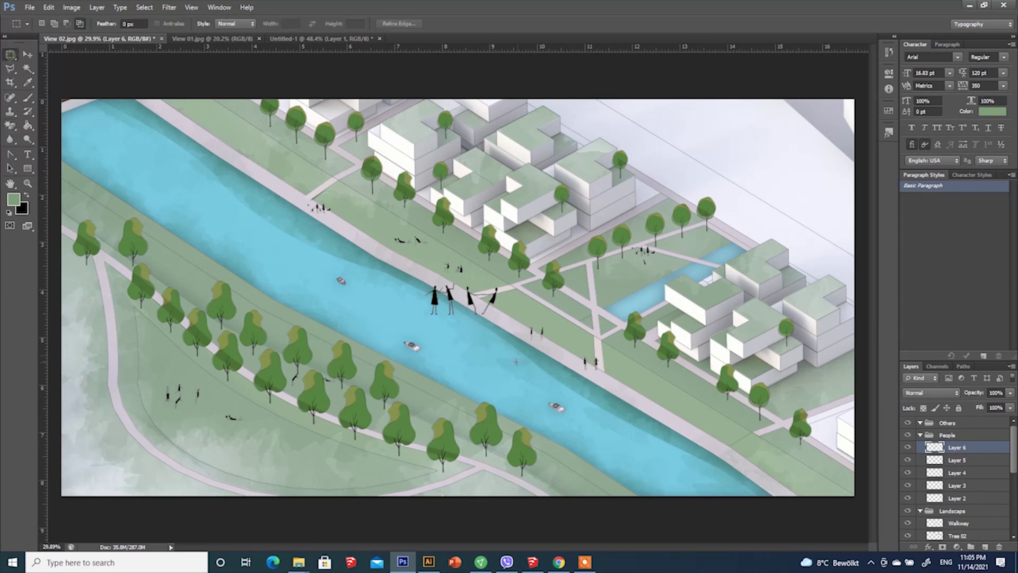
{"action": "key", "text": "v"}
{"action": "left_click_drag", "start_coordinate": [484, 324], "coordinate": [387, 477]}
{"action": "scroll", "coordinate": [388, 477], "scroll_direction": "up", "scroll_amount": 7, "text": "alt"}
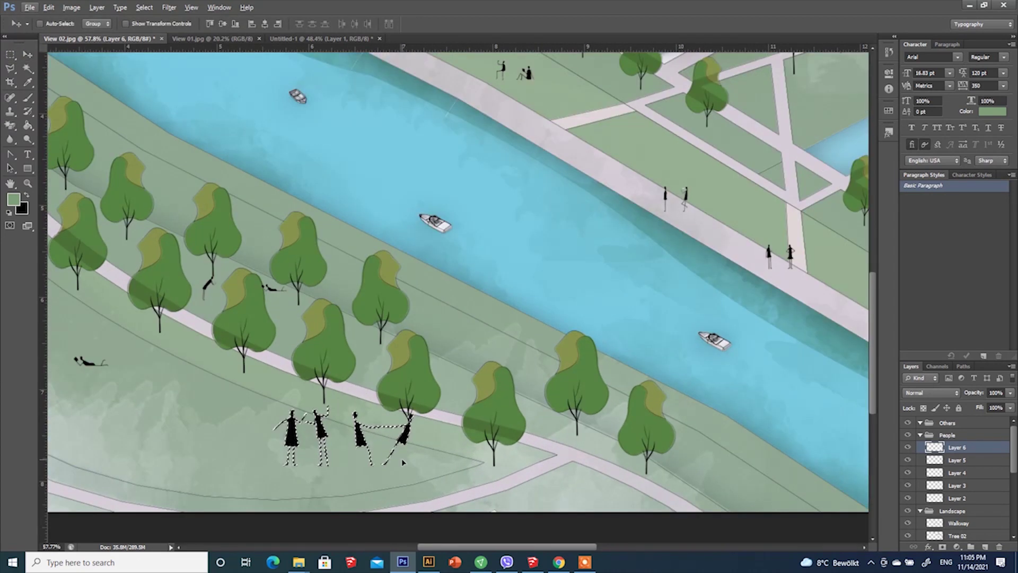
{"action": "key", "text": "ctrl+t"}
{"action": "left_click_drag", "start_coordinate": [272, 467], "coordinate": [351, 437], "text": "shift"}
{"action": "left_click", "coordinate": [532, 24]}
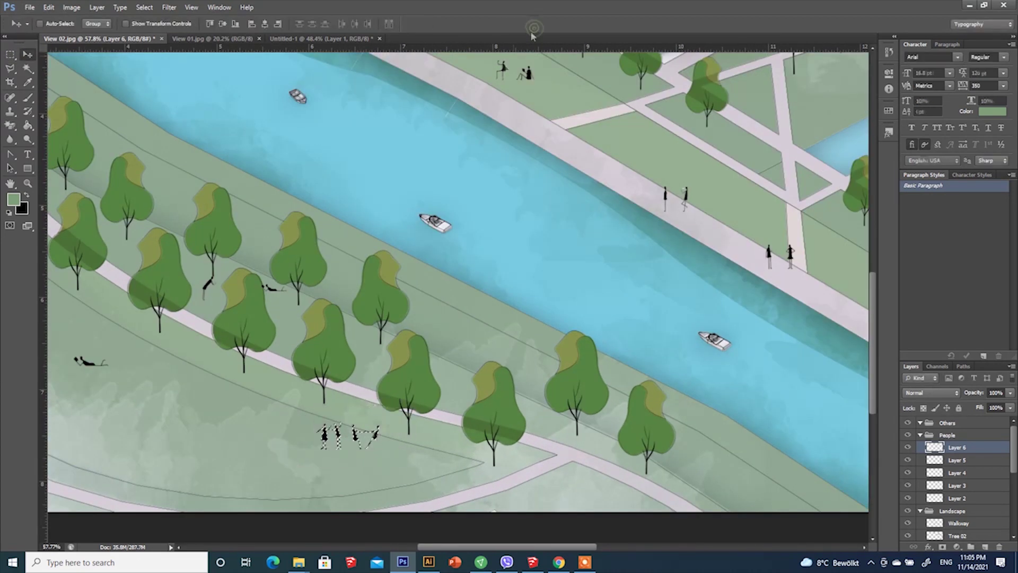
Place a copy of the four-figure group on the far end of the riverside promenade and scale it to about 78%.
{"action": "scroll", "coordinate": [308, 437], "scroll_direction": "down", "scroll_amount": 5, "text": "alt"}
{"action": "left_click_drag", "start_coordinate": [677, 367], "coordinate": [211, 102], "text": "alt"}
{"action": "scroll", "coordinate": [212, 102], "scroll_direction": "up", "scroll_amount": 6, "text": "alt"}
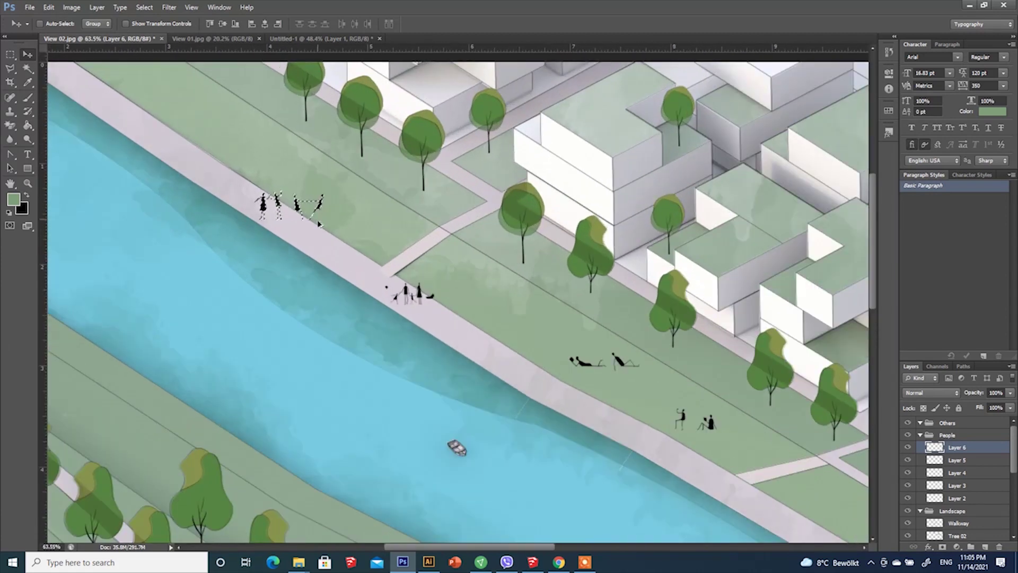
{"action": "left_click_drag", "start_coordinate": [290, 214], "coordinate": [344, 212]}
{"action": "key", "text": "ctrl+t"}
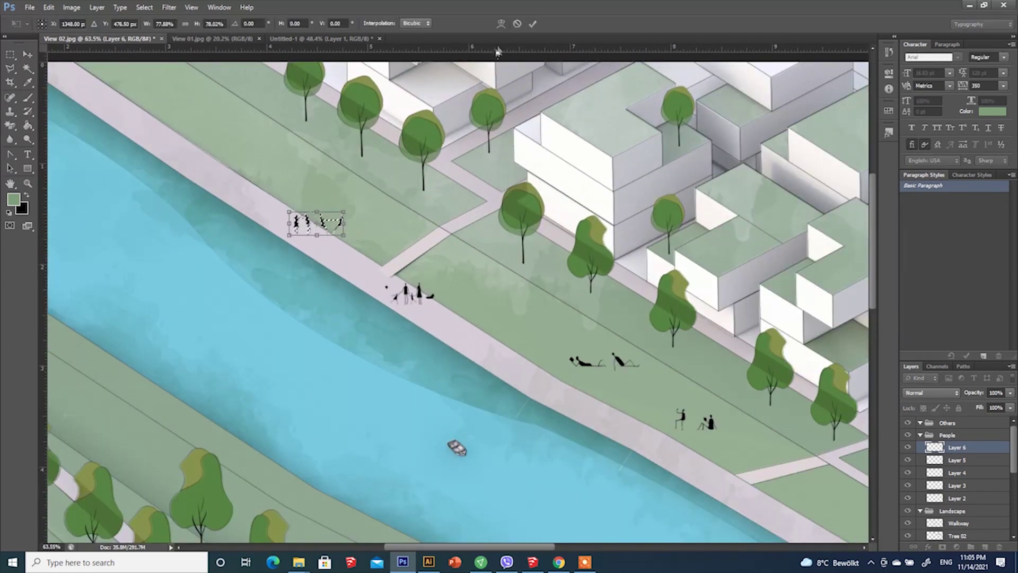
{"action": "left_click", "coordinate": [532, 24]}
Separate the pair holding hands from the promenade group, move it onto the lawn beside the canal and scale it down slightly.
{"action": "left_click", "coordinate": [10, 54]}
{"action": "scroll", "coordinate": [328, 231], "scroll_direction": "up", "scroll_amount": 3, "text": "alt"}
{"action": "scroll", "coordinate": [356, 252], "scroll_direction": "up", "scroll_amount": 2, "text": "alt"}
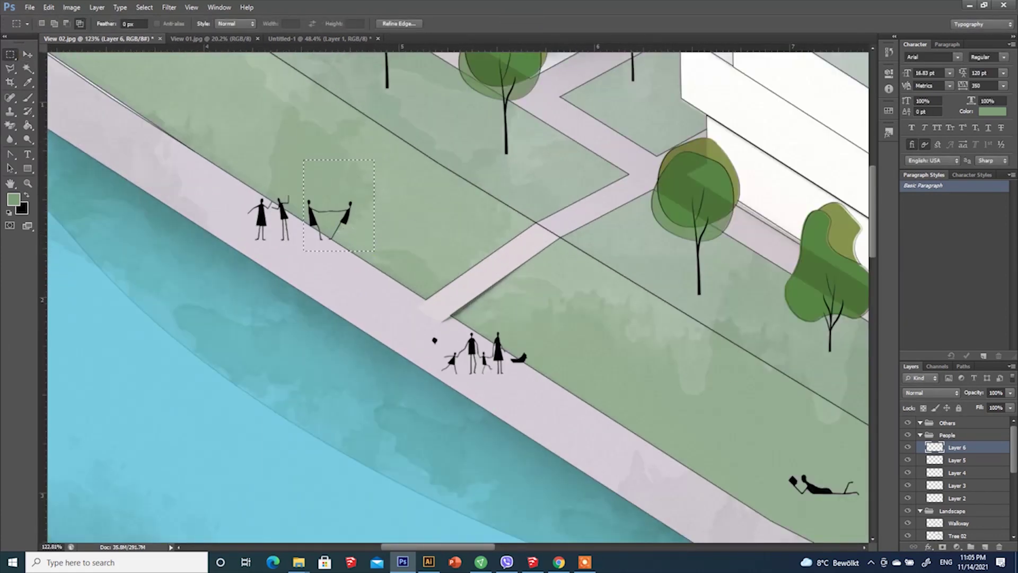
{"action": "key", "text": "v"}
{"action": "left_click_drag", "start_coordinate": [289, 253], "coordinate": [769, 405]}
{"action": "scroll", "coordinate": [320, 285], "scroll_direction": "down", "scroll_amount": 11, "text": "alt"}
{"action": "key", "text": "ctrl+t"}
{"action": "scroll", "coordinate": [798, 410], "scroll_direction": "up", "scroll_amount": 3, "text": "alt"}
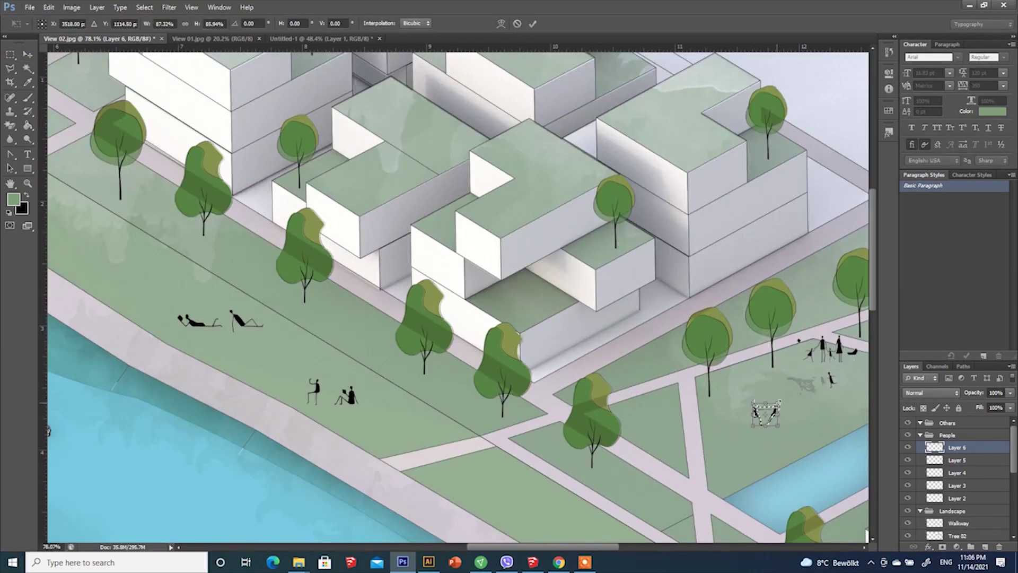
{"action": "key", "text": "Return"}
{"action": "key", "text": "m"}
{"action": "scroll", "coordinate": [362, 206], "scroll_direction": "down", "scroll_amount": 4, "text": "alt"}
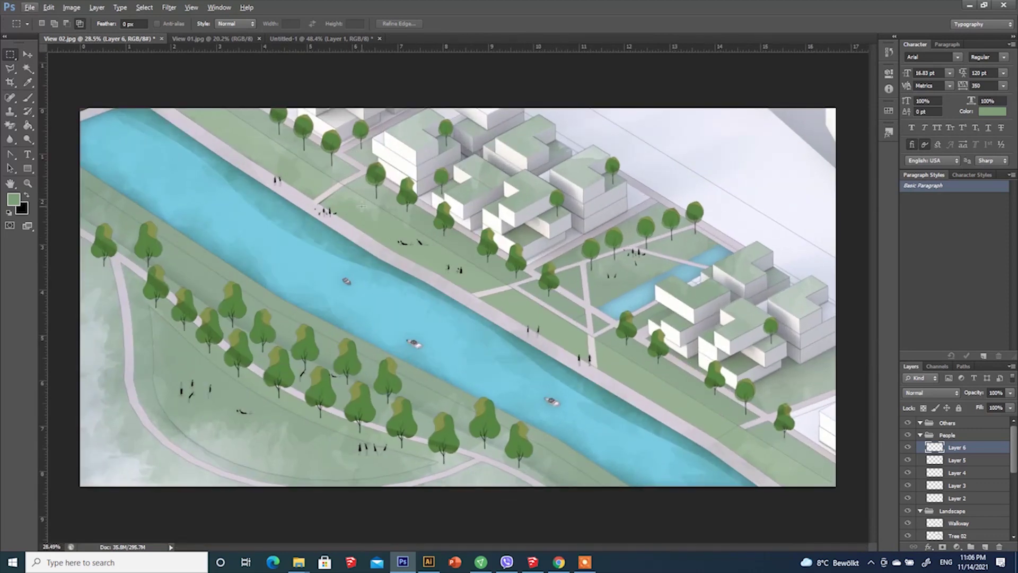
Copy the kite-flying child and the running figure from the Untitled-1 people sheet into View 02.jpg.
{"action": "left_click", "coordinate": [211, 38]}
{"action": "left_click", "coordinate": [316, 39]}
{"action": "scroll", "coordinate": [338, 346], "scroll_direction": "down", "scroll_amount": 2, "text": "alt"}
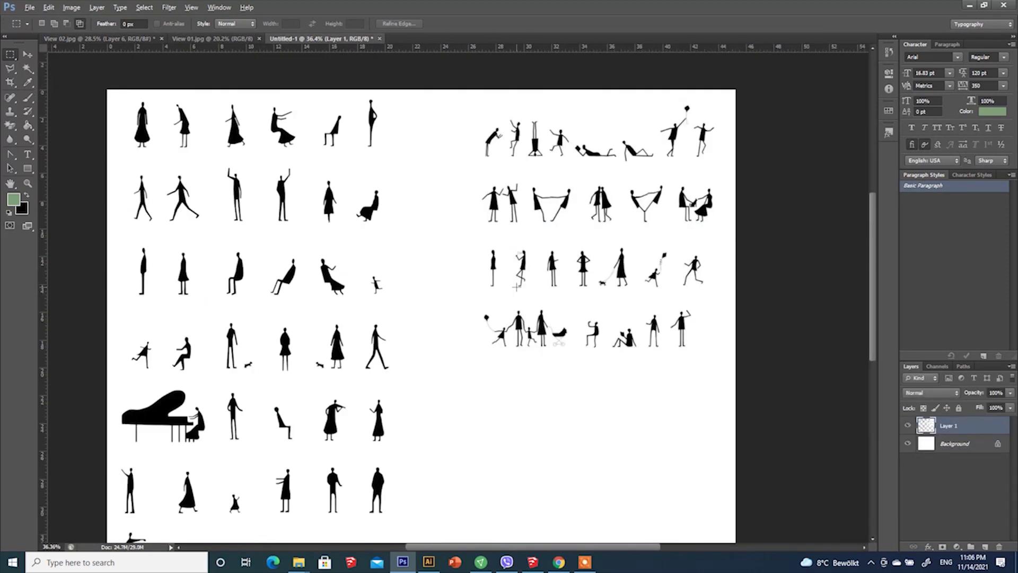
{"action": "scroll", "coordinate": [338, 346], "scroll_direction": "up", "scroll_amount": 1, "text": "alt"}
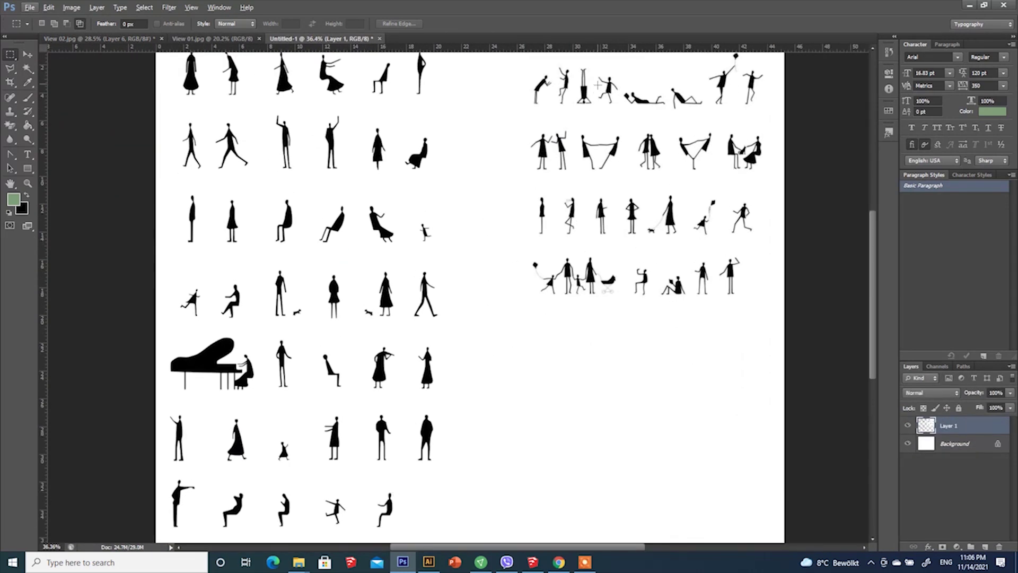
{"action": "left_click_drag", "start_coordinate": [758, 245], "coordinate": [680, 178]}
{"action": "left_click", "coordinate": [101, 39]}
{"action": "key", "text": "ctrl+v"}
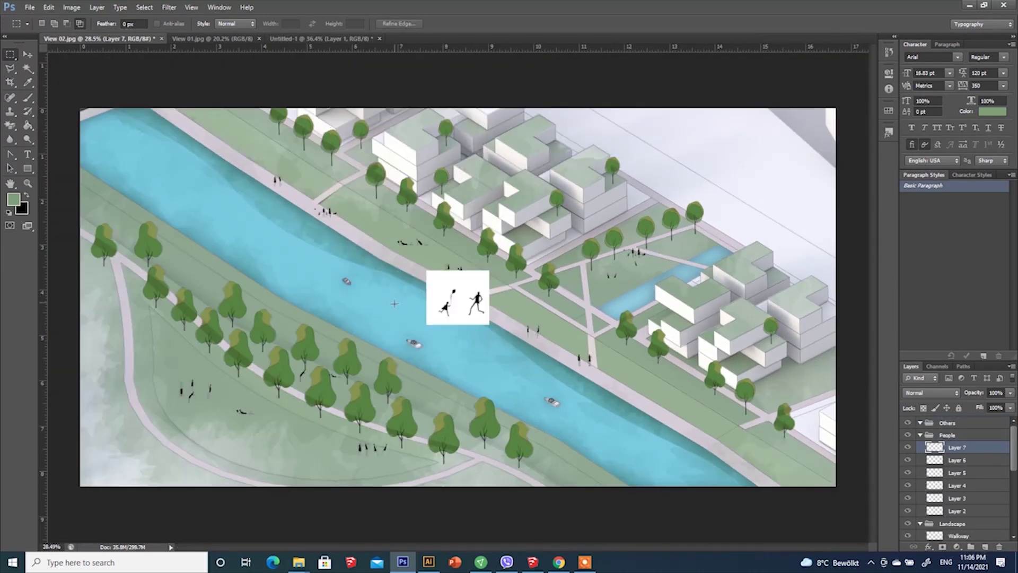
Remove the white background around the pasted kite-flying child and running figure.
{"action": "key", "text": "w"}
{"action": "left_click", "coordinate": [481, 275]}
{"action": "key", "text": "Delete"}
Move the kite-flying child and the runner onto the large lawn below the tree rows and scale them down.
{"action": "key", "text": "v"}
{"action": "left_click_drag", "start_coordinate": [477, 305], "coordinate": [303, 439]}
{"action": "key", "text": "ctrl+t"}
{"action": "left_click", "coordinate": [532, 24]}
{"action": "scroll", "coordinate": [293, 457], "scroll_direction": "up", "scroll_amount": 6, "text": "alt"}
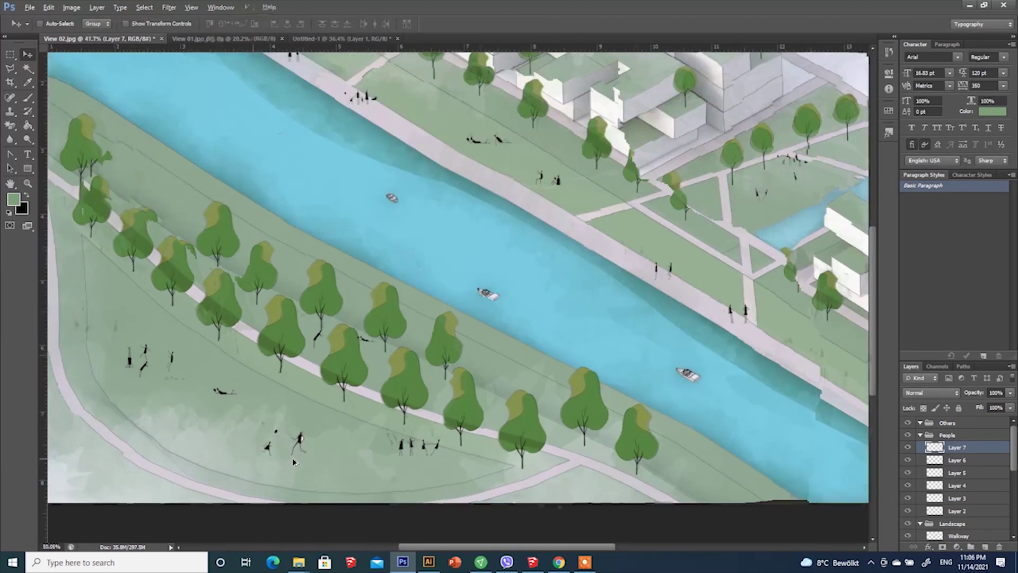
{"action": "left_click", "coordinate": [9, 126]}
{"action": "scroll", "coordinate": [389, 332], "scroll_direction": "down", "scroll_amount": 4, "text": "alt"}
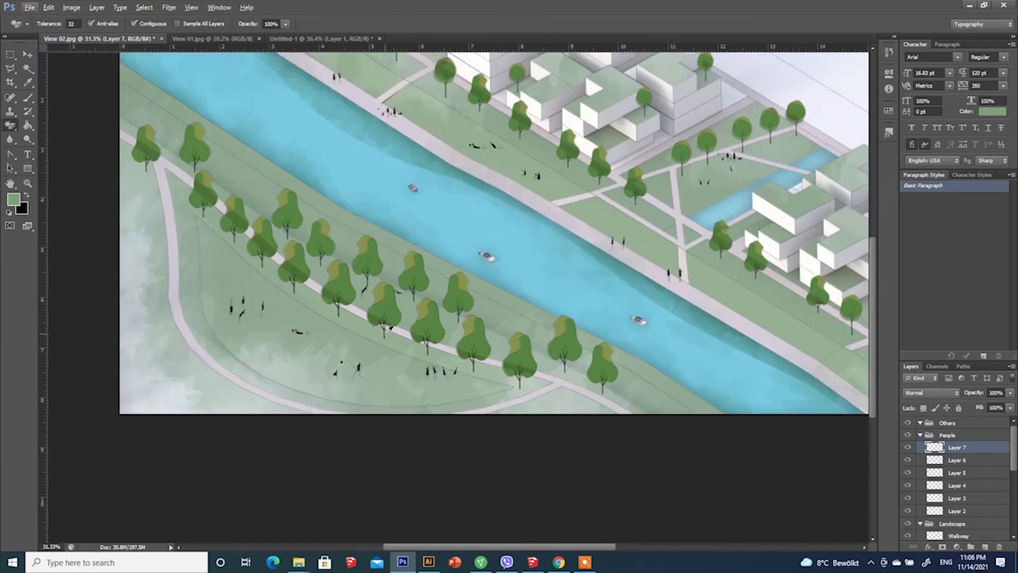
Place a copy of the kite-flying child and runner beside the lawn paths near the canal and scale it to about 60%.
{"action": "left_click", "coordinate": [11, 55]}
{"action": "left_click_drag", "start_coordinate": [262, 325], "coordinate": [399, 396]}
{"action": "left_click", "coordinate": [27, 55]}
{"action": "scroll", "coordinate": [342, 419], "scroll_direction": "down", "scroll_amount": 2, "text": "alt"}
{"action": "mouse_move", "coordinate": [341, 428]}
{"action": "left_mouse_down", "text": "alt"}
{"action": "mouse_move", "coordinate": [621, 266]}
{"action": "mouse_move", "coordinate": [599, 266]}
{"action": "left_mouse_up", "text": "alt"}
{"action": "scroll", "coordinate": [564, 279], "scroll_direction": "up", "scroll_amount": 7, "text": "alt"}
{"action": "key", "text": "ctrl+t"}
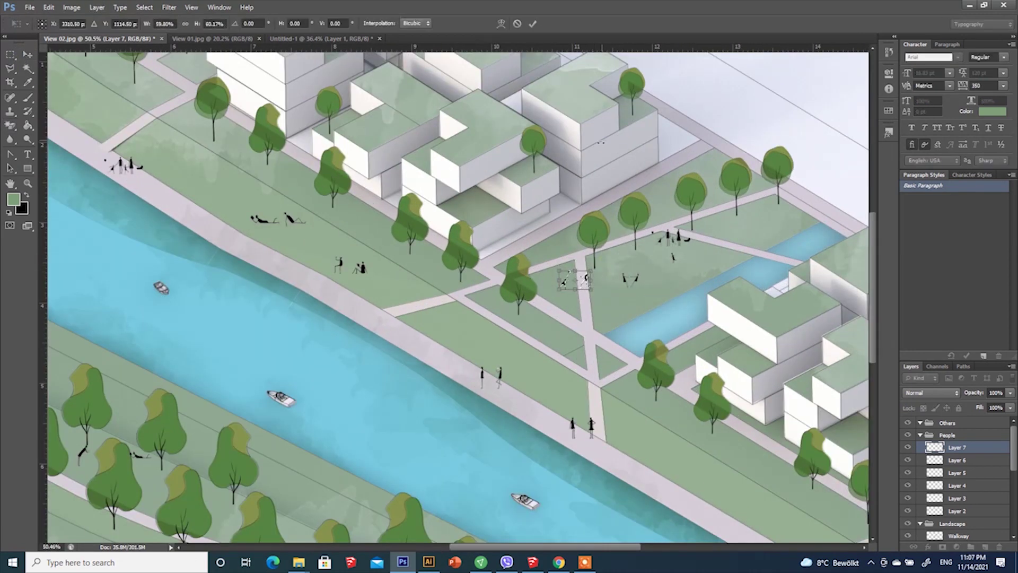
{"action": "left_click", "coordinate": [532, 24]}
{"action": "left_click", "coordinate": [10, 55]}
{"action": "left_click", "coordinate": [321, 277]}
{"action": "scroll", "coordinate": [321, 278], "scroll_direction": "down", "scroll_amount": 2, "text": "alt"}
Copy the two standing figures, one with hands on hips, from Untitled-1 into View 02.jpg and erase their white background.
{"action": "left_click", "coordinate": [210, 39]}
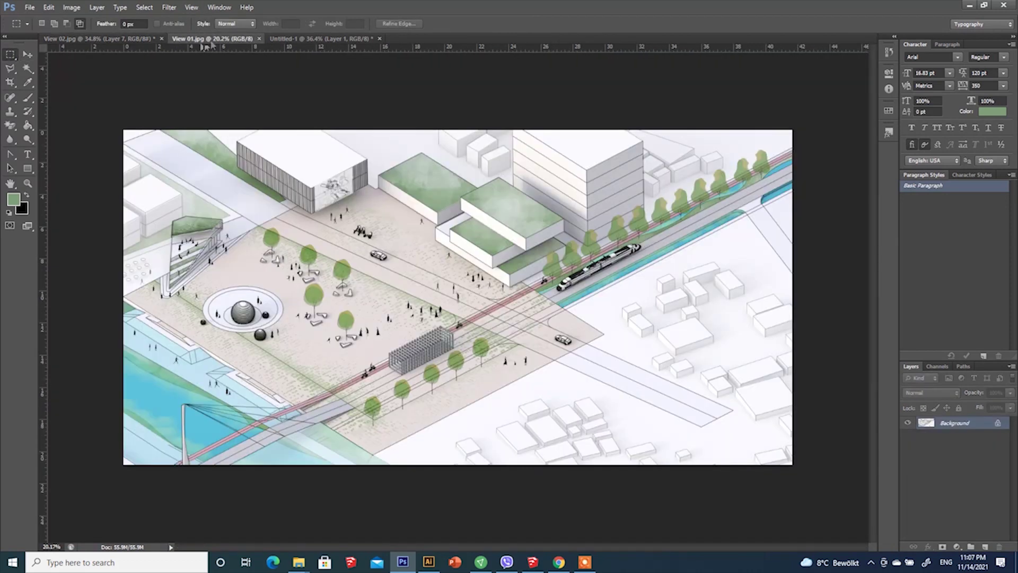
{"action": "left_click", "coordinate": [311, 39]}
{"action": "scroll", "coordinate": [339, 234], "scroll_direction": "down", "scroll_amount": 1, "text": "alt"}
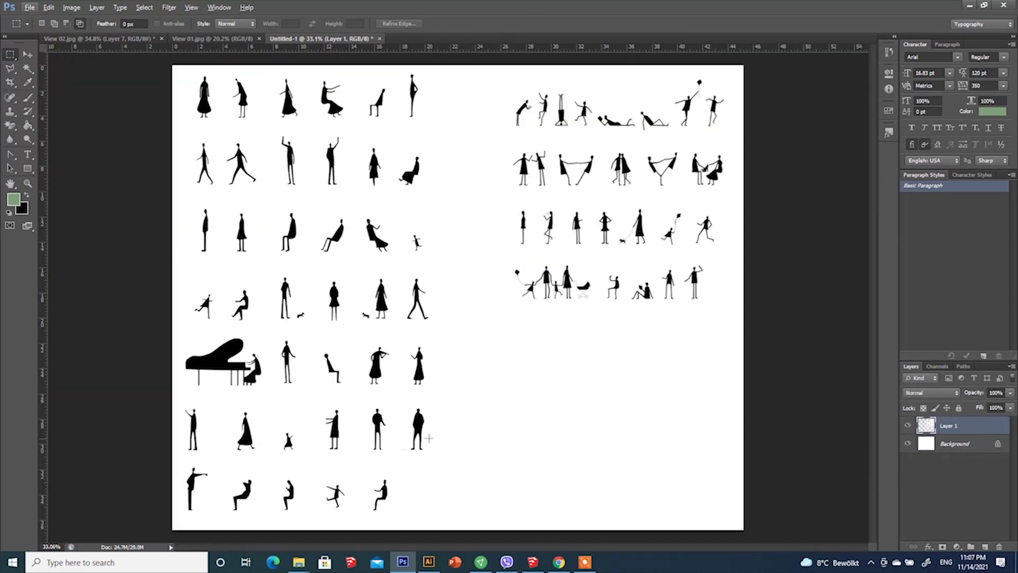
{"action": "left_click_drag", "start_coordinate": [568, 198], "coordinate": [568, 198]}
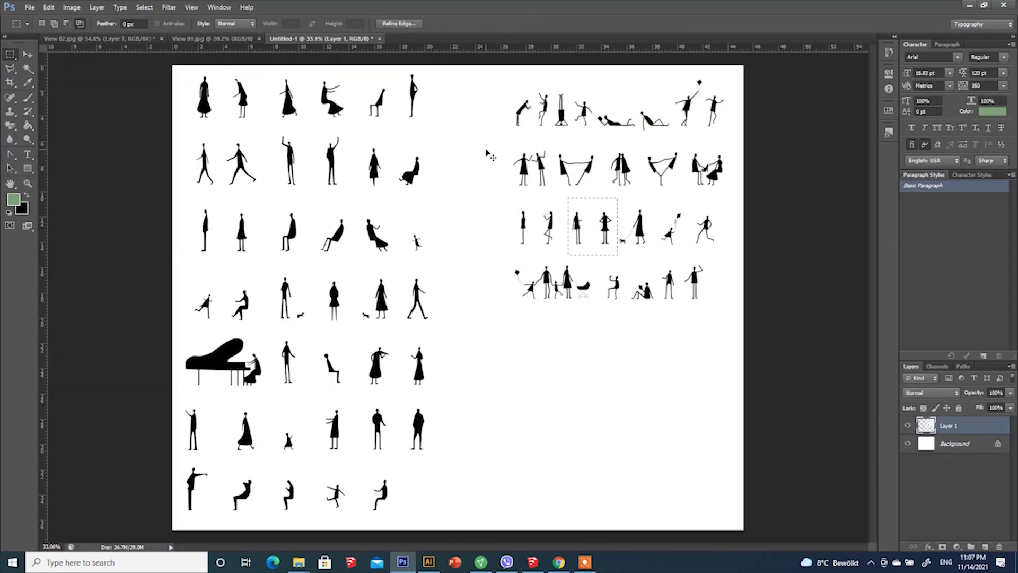
{"action": "left_click", "coordinate": [97, 39]}
{"action": "key", "text": "ctrl+v"}
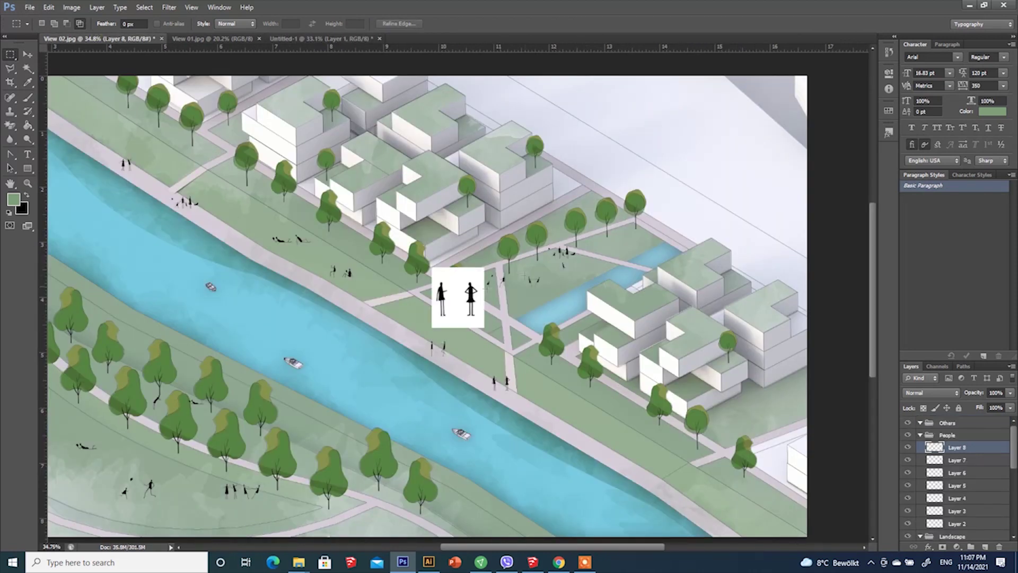
{"action": "left_click", "coordinate": [10, 126]}
{"action": "left_click", "coordinate": [453, 290]}
Move the pasted standing pair onto the riverside promenade and erase the white gaps inside the arms.
{"action": "left_click", "coordinate": [28, 54]}
{"action": "left_click_drag", "start_coordinate": [470, 291], "coordinate": [586, 403]}
{"action": "scroll", "coordinate": [585, 403], "scroll_direction": "up", "scroll_amount": 5, "text": "alt"}
{"action": "left_click", "coordinate": [11, 126]}
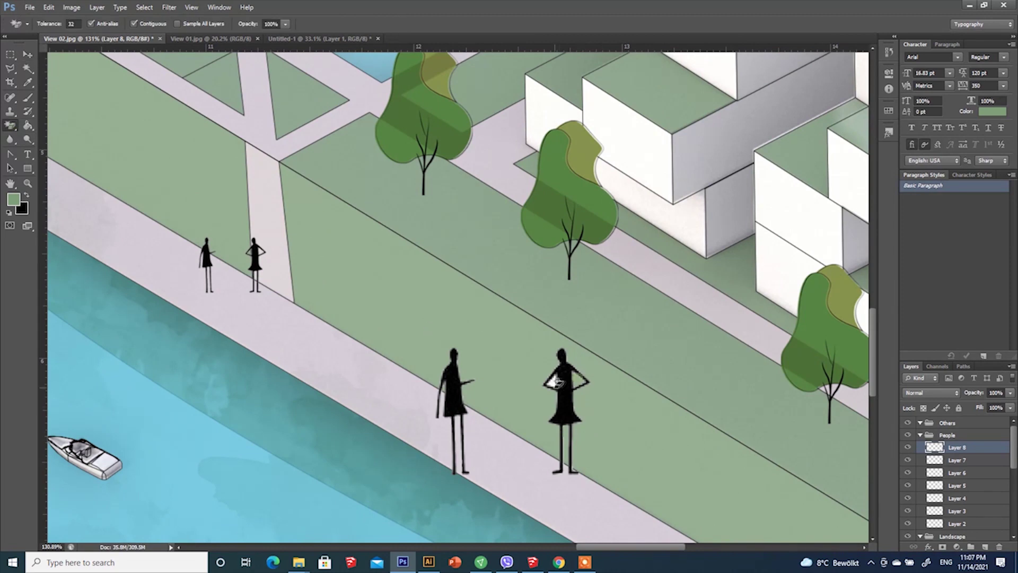
Select the figure with hands on hips and move it closer to its standing companion.
{"action": "left_click", "coordinate": [11, 54]}
{"action": "left_click_drag", "start_coordinate": [613, 485], "coordinate": [519, 288]}
{"action": "left_click", "coordinate": [28, 56]}
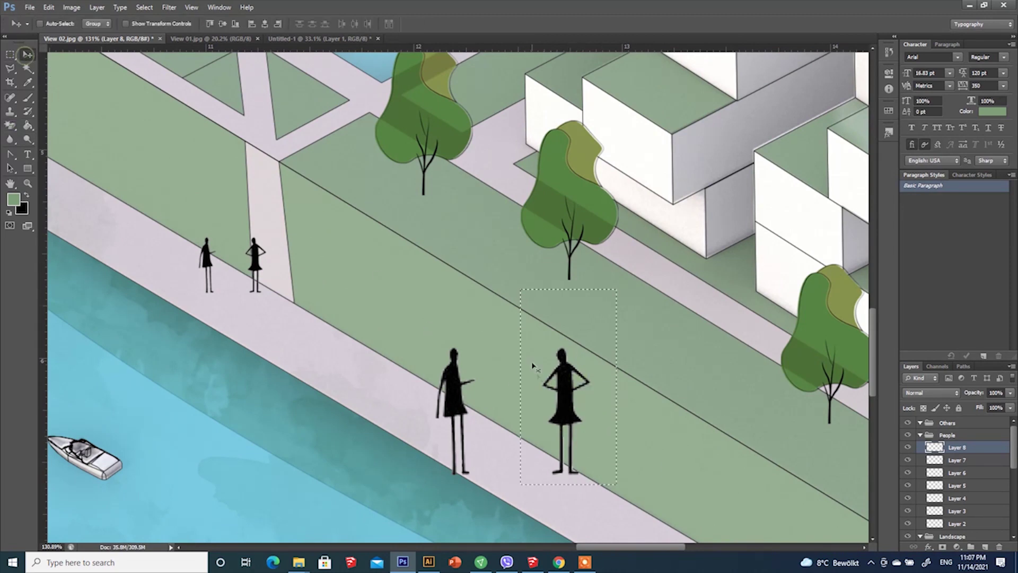
{"action": "left_click_drag", "start_coordinate": [574, 404], "coordinate": [527, 406]}
Select both large standing figures and move them across the river to the path junction beside the tree rows.
{"action": "left_click", "coordinate": [11, 55]}
{"action": "scroll", "coordinate": [329, 251], "scroll_direction": "down", "scroll_amount": 2, "text": "alt"}
{"action": "left_click_drag", "start_coordinate": [333, 275], "coordinate": [482, 439]}
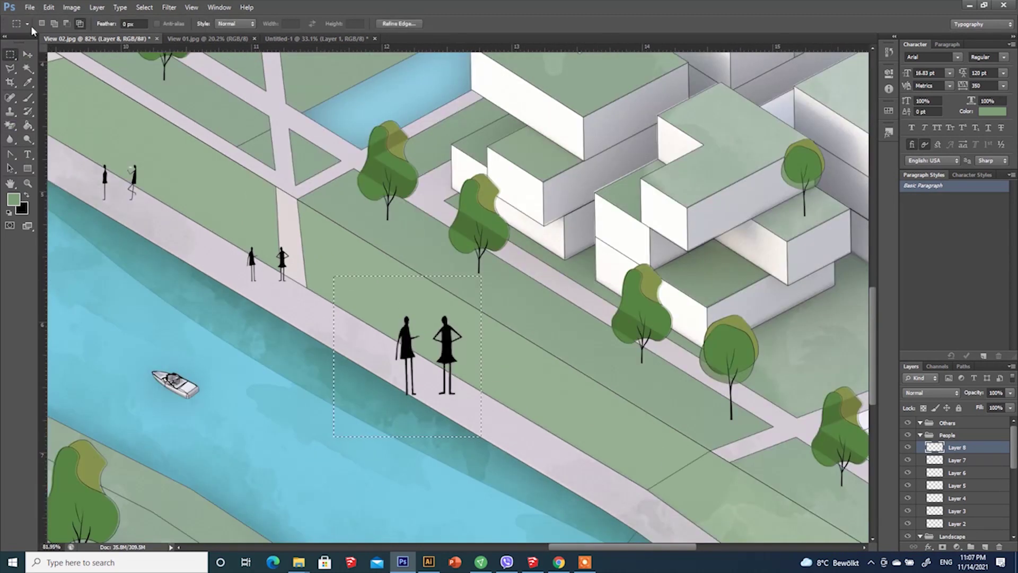
{"action": "left_click", "coordinate": [28, 55]}
{"action": "scroll", "coordinate": [329, 271], "scroll_direction": "down", "scroll_amount": 5, "text": "alt"}
{"action": "left_click_drag", "start_coordinate": [624, 386], "coordinate": [149, 259]}
{"action": "scroll", "coordinate": [149, 261], "scroll_direction": "up", "scroll_amount": 7, "text": "alt"}
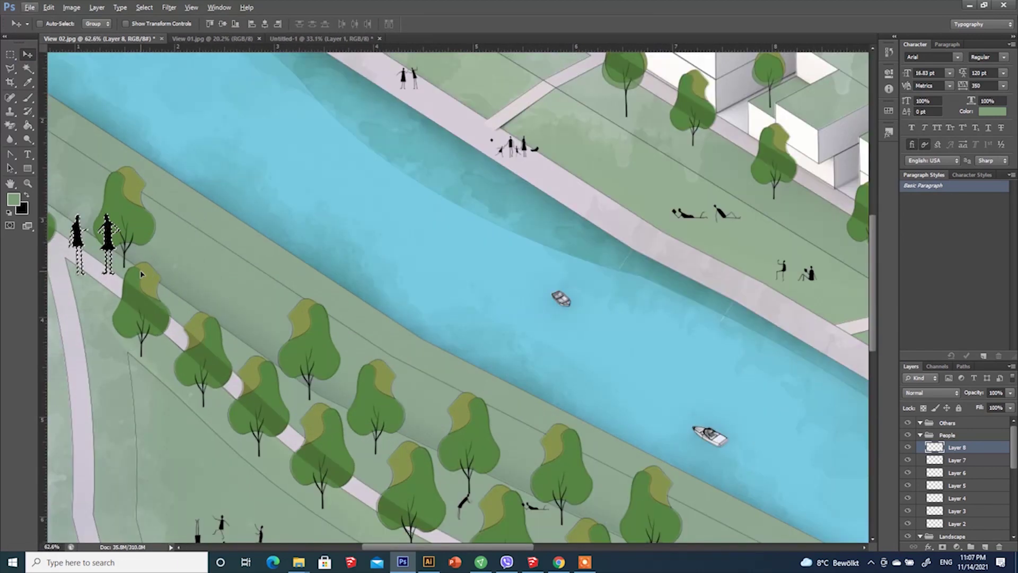
Scale the two standing figures down to about a third and place them on the path junction beside the tree rows.
{"action": "key", "text": "ctrl+t"}
{"action": "scroll", "coordinate": [68, 221], "scroll_direction": "up", "scroll_amount": 2, "text": "alt"}
{"action": "left_click_drag", "start_coordinate": [70, 208], "coordinate": [140, 292], "text": "shift"}
{"action": "left_click_drag", "start_coordinate": [163, 316], "coordinate": [132, 315]}
{"action": "left_click_drag", "start_coordinate": [139, 289], "coordinate": [143, 287], "text": "alt+shift"}
{"action": "scroll", "coordinate": [111, 291], "scroll_direction": "down", "scroll_amount": 8, "text": "alt"}
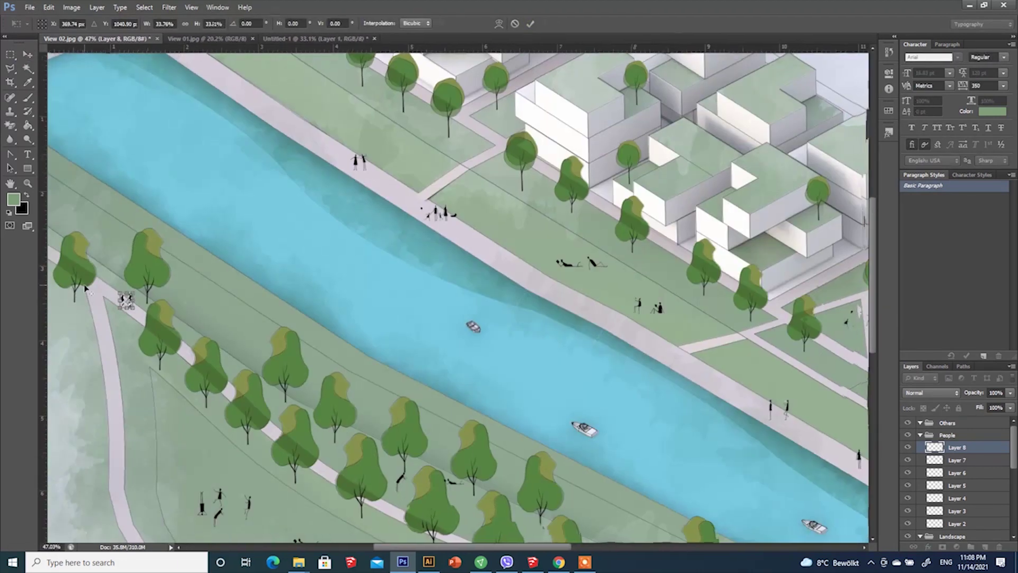
{"action": "left_click", "coordinate": [533, 23]}
{"action": "left_click_drag", "start_coordinate": [488, 225], "coordinate": [804, 408]}
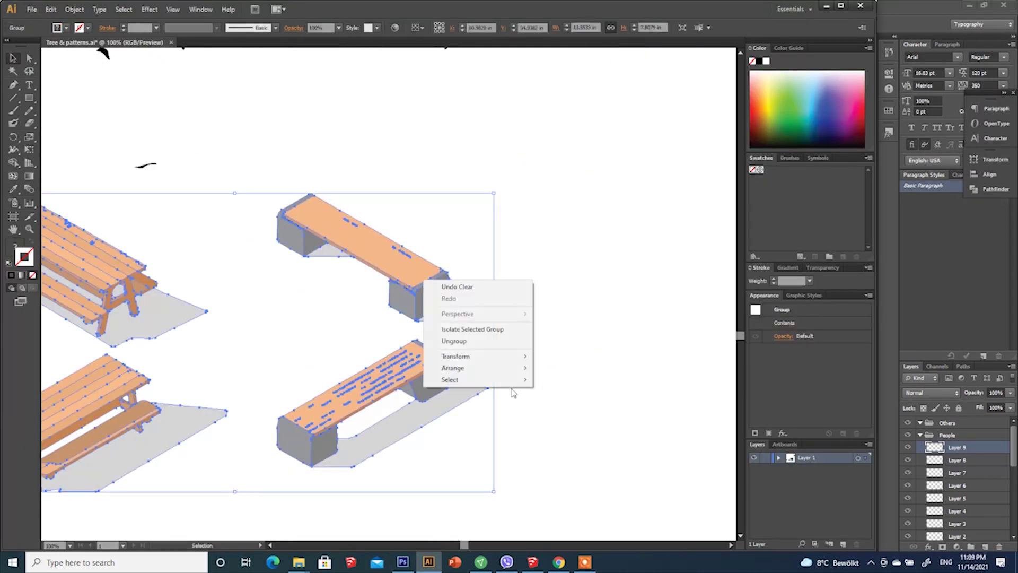
Ungroup the picnic table and concrete bench artwork in the Tree & patterns.ai file.
{"action": "left_click", "coordinate": [553, 472]}
{"action": "left_click_drag", "start_coordinate": [554, 469], "coordinate": [272, 172]}
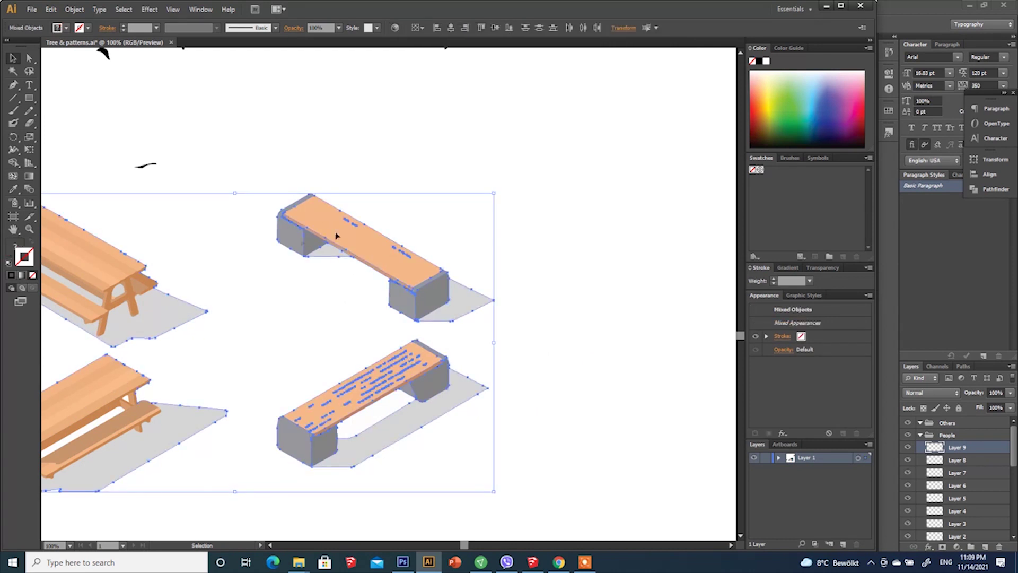
{"action": "right_click", "coordinate": [336, 232]}
{"action": "left_click", "coordinate": [364, 301]}
{"action": "left_click", "coordinate": [514, 336]}
{"action": "left_click", "coordinate": [376, 389]}
{"action": "left_click_drag", "start_coordinate": [488, 479], "coordinate": [269, 183]}
{"action": "scroll", "coordinate": [531, 273], "scroll_direction": "down", "scroll_amount": 1, "text": "alt"}
{"action": "left_click", "coordinate": [505, 278]}
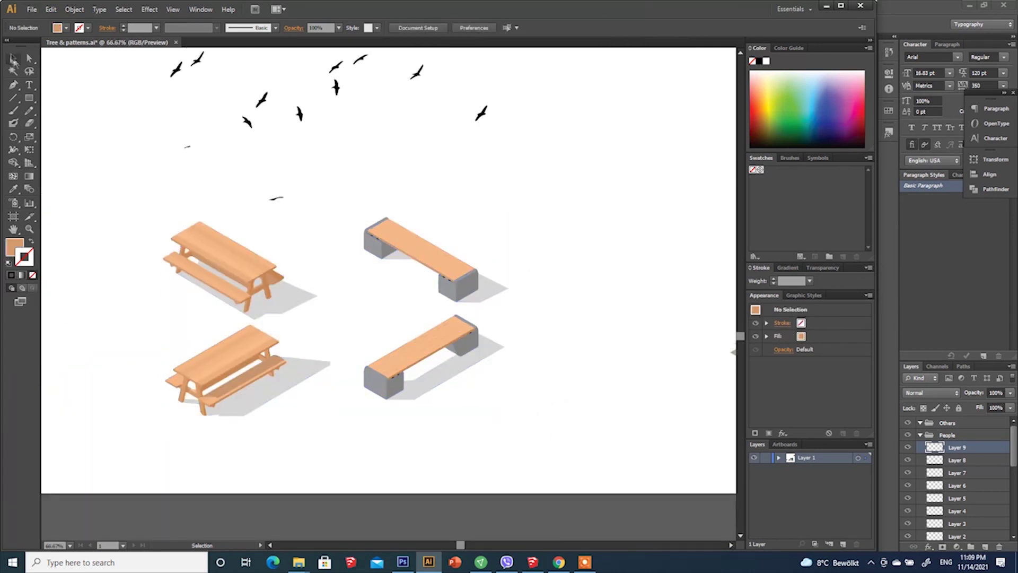
Try to copy the upper concrete bench and paste it into View 02.jpg, removing the wrongly pasted content.
{"action": "left_click_drag", "start_coordinate": [412, 292], "coordinate": [352, 200]}
{"action": "key", "text": "ctrl+v"}
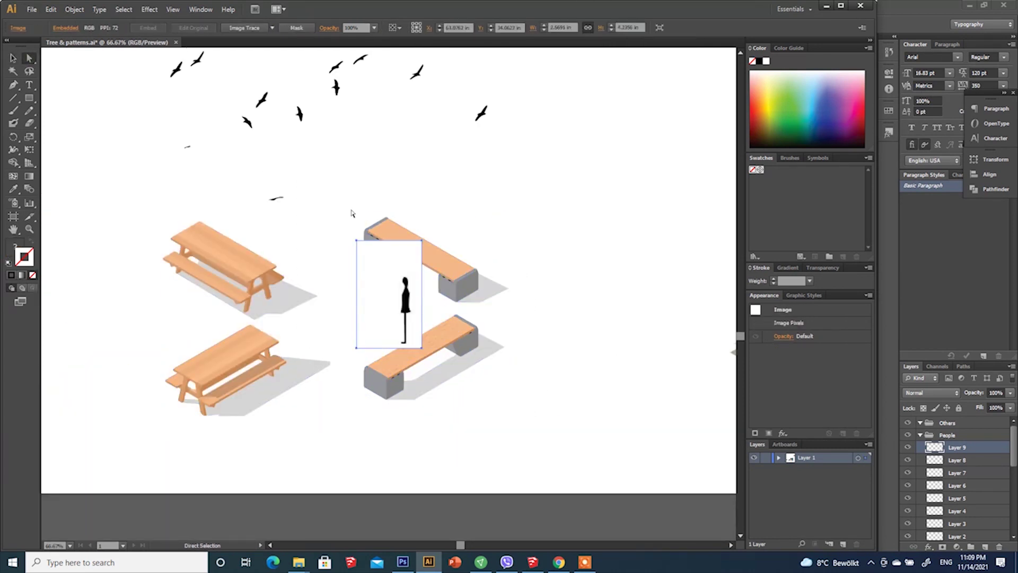
{"action": "left_click", "coordinate": [523, 304]}
{"action": "left_click", "coordinate": [367, 325]}
{"action": "key", "text": "Delete"}
{"action": "left_click", "coordinate": [403, 563]}
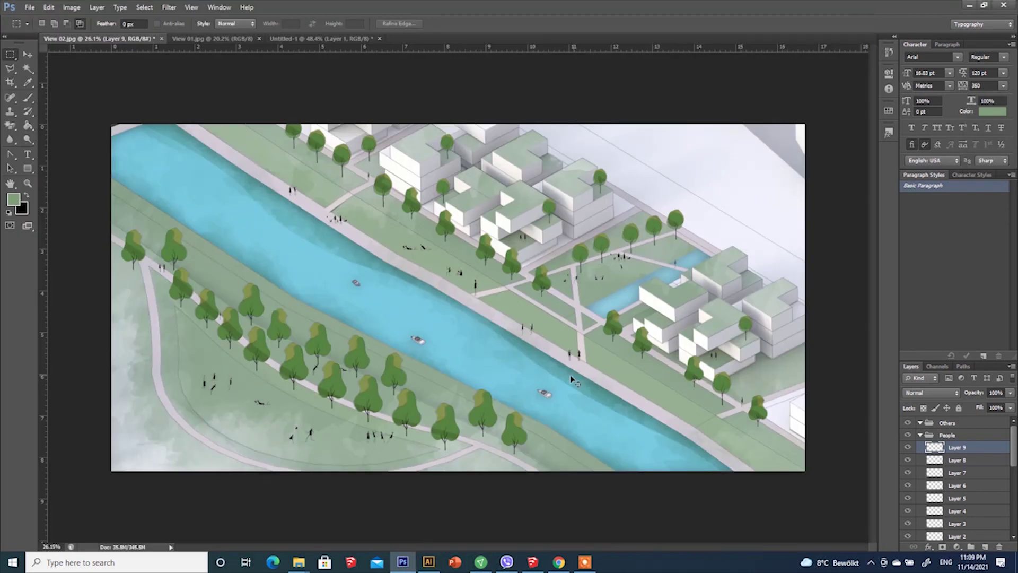
{"action": "key", "text": "ctrl+v"}
{"action": "key", "text": "ctrl+z"}
{"action": "left_click", "coordinate": [427, 562]}
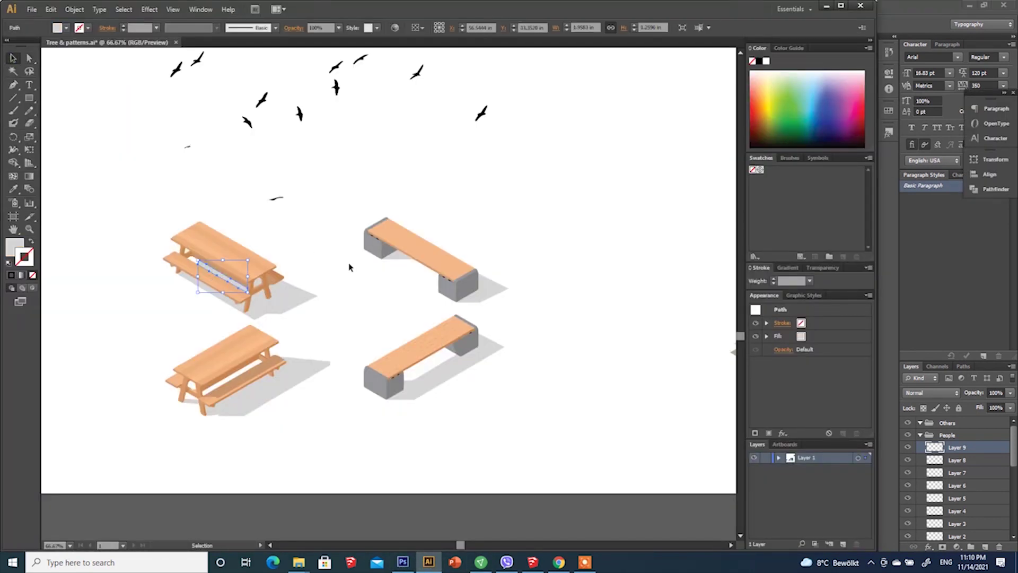
Try to ungroup and move the parts of the lower picnic table, and undo the moves.
{"action": "left_click_drag", "start_coordinate": [546, 421], "coordinate": [487, 353]}
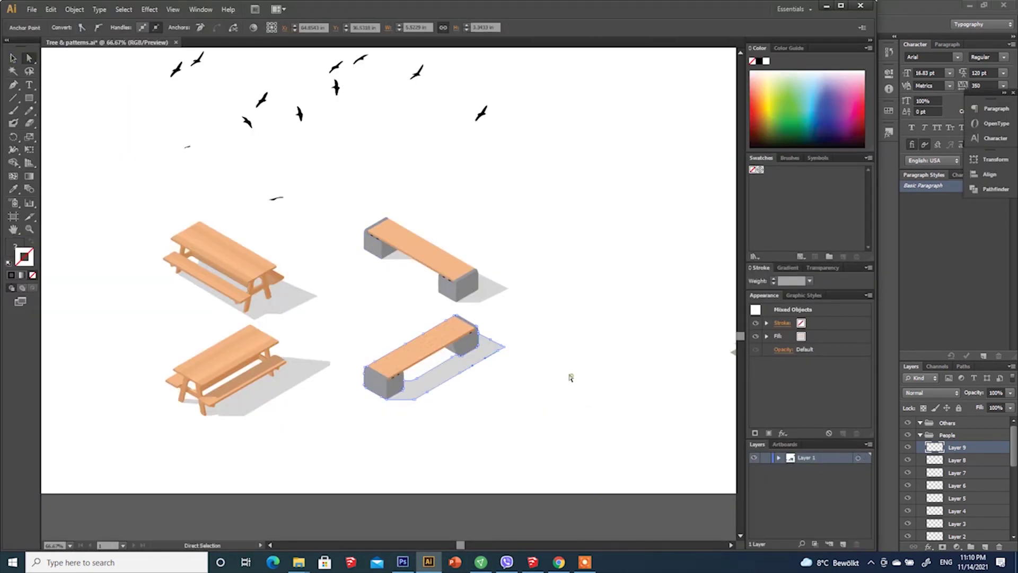
{"action": "left_click", "coordinate": [571, 377]}
{"action": "key", "text": "v"}
{"action": "left_click", "coordinate": [307, 361]}
{"action": "key", "text": "ctrl+shift+g"}
{"action": "left_click", "coordinate": [316, 397]}
{"action": "left_click", "coordinate": [256, 384]}
{"action": "left_click_drag", "start_coordinate": [312, 391], "coordinate": [220, 245]}
{"action": "left_click_drag", "start_coordinate": [221, 247], "coordinate": [108, 224]}
{"action": "left_click_drag", "start_coordinate": [297, 366], "coordinate": [280, 370]}
{"action": "key", "text": "ctrl+z"}
{"action": "key", "text": "ctrl+z"}
{"action": "left_click", "coordinate": [308, 402]}
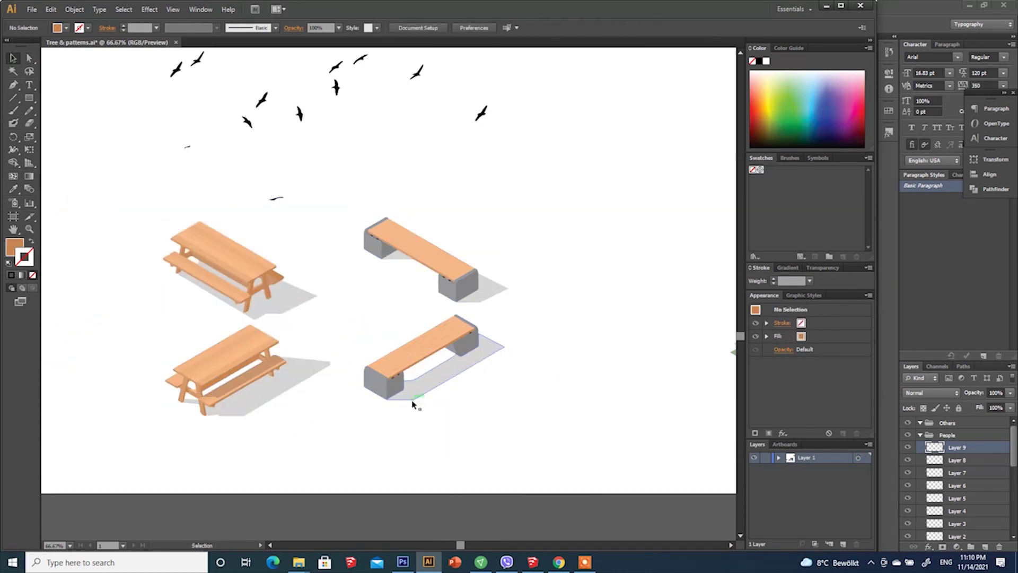
Group the parts of the upper concrete bench and move the bench away from the lower one.
{"action": "left_click", "coordinate": [412, 398]}
{"action": "left_click_drag", "start_coordinate": [534, 300], "coordinate": [391, 240]}
{"action": "right_click", "coordinate": [403, 240]}
{"action": "left_click", "coordinate": [443, 293]}
{"action": "left_click_drag", "start_coordinate": [444, 281], "coordinate": [575, 245]}
{"action": "left_click", "coordinate": [525, 313]}
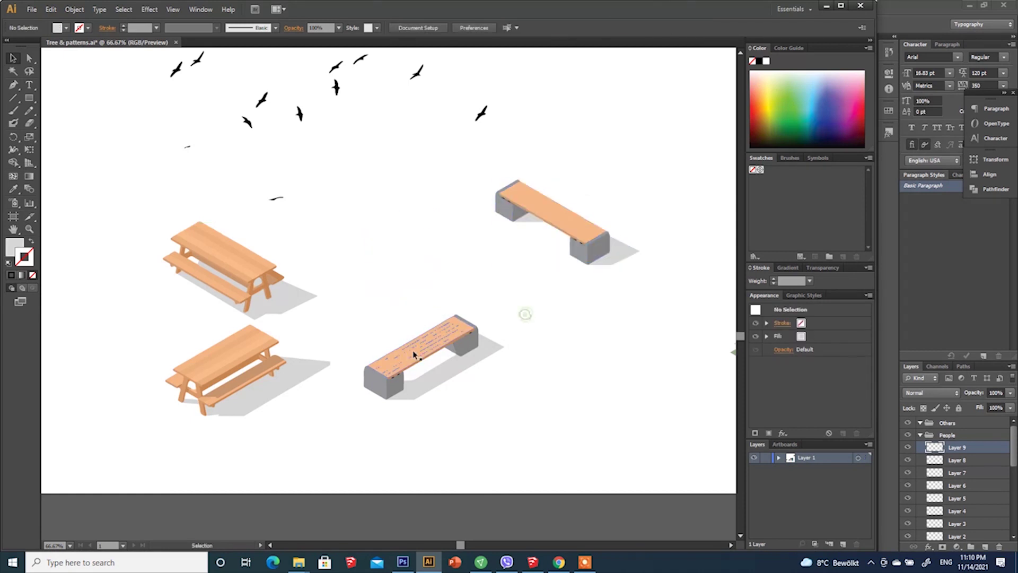
Try to group the parts of the lower concrete bench, and undo the change.
{"action": "left_click_drag", "start_coordinate": [322, 407], "coordinate": [445, 332]}
{"action": "right_click", "coordinate": [459, 348]}
{"action": "left_click", "coordinate": [516, 412]}
{"action": "left_click", "coordinate": [458, 417]}
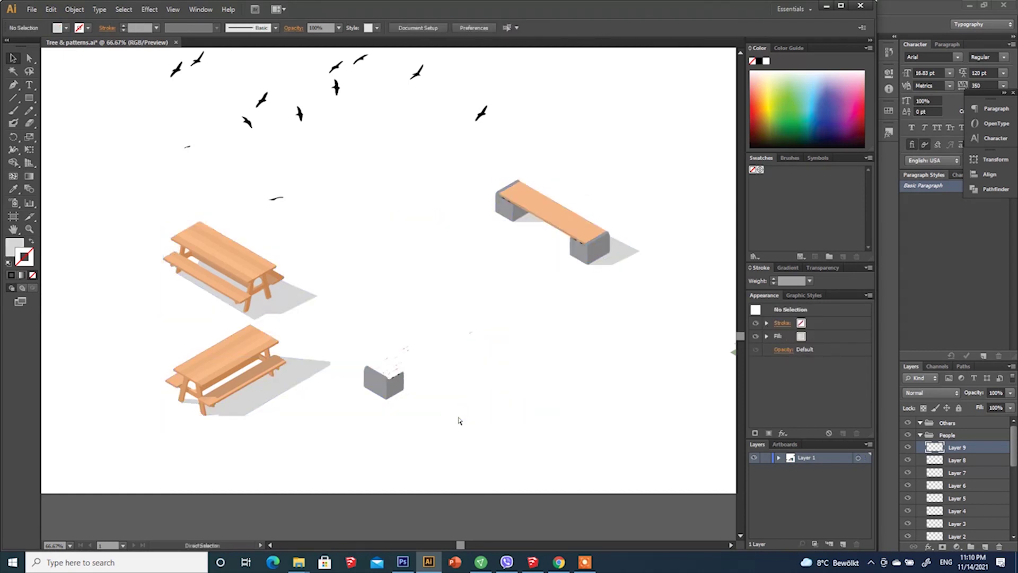
{"action": "key", "text": "ctrl+z"}
Move the upper bench back above the lower one and select all four furniture pieces for copying.
{"action": "left_click", "coordinate": [471, 257]}
{"action": "left_click_drag", "start_coordinate": [596, 228], "coordinate": [500, 270]}
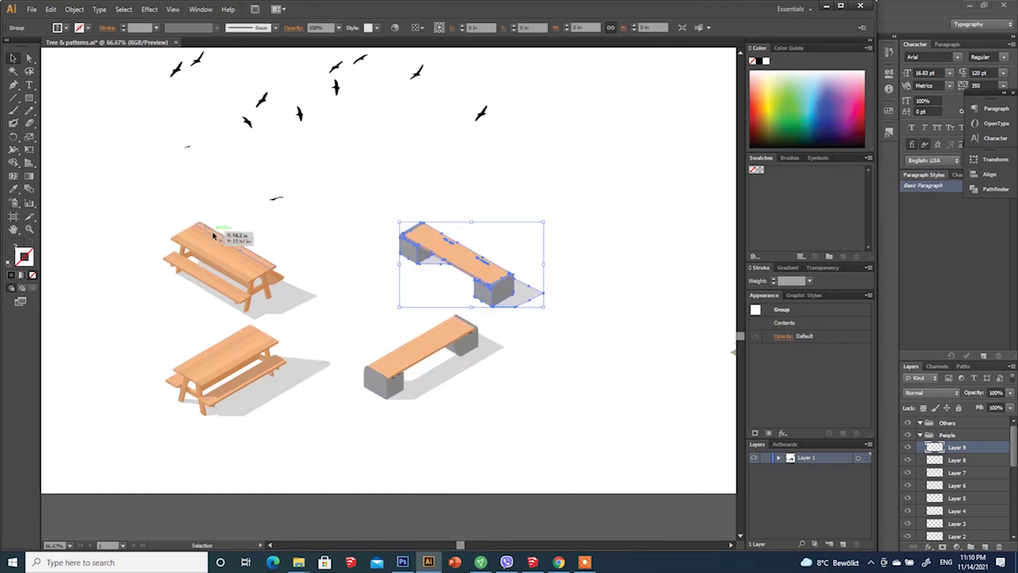
{"action": "left_click_drag", "start_coordinate": [153, 219], "coordinate": [528, 428]}
{"action": "left_click", "coordinate": [530, 422]}
Switch to Photoshop, create a new blank document and paste the picnic tables and benches into it.
{"action": "left_click", "coordinate": [403, 561]}
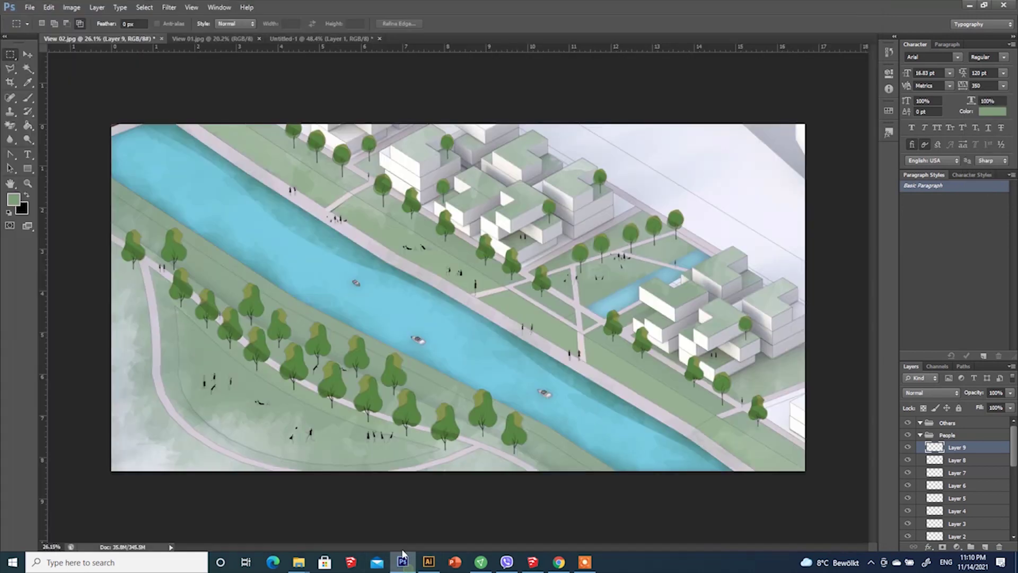
{"action": "left_click", "coordinate": [31, 9]}
{"action": "left_click", "coordinate": [26, 19]}
{"action": "left_click", "coordinate": [603, 142]}
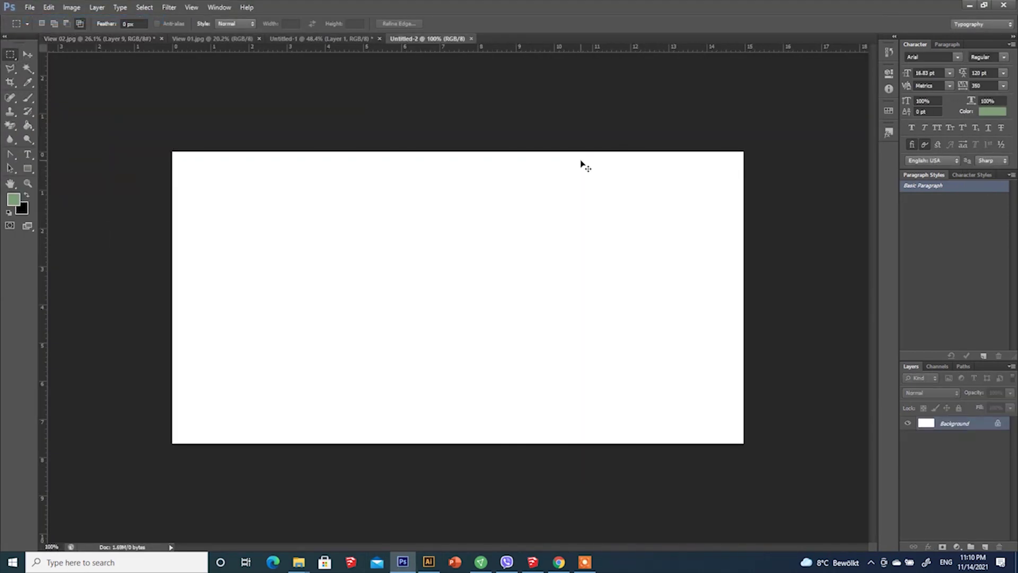
{"action": "key", "text": "ctrl+v"}
{"action": "left_click", "coordinate": [533, 184]}
{"action": "left_click", "coordinate": [27, 55]}
{"action": "left_click", "coordinate": [432, 200]}
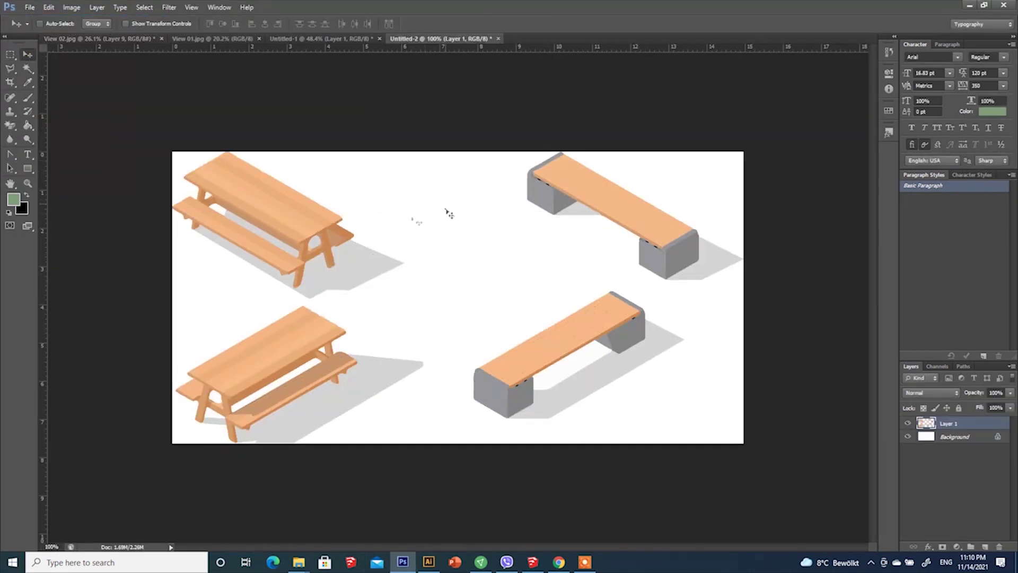
Outline both concrete benches with the Polygonal Lasso and copy them into View 02.jpg.
{"action": "left_click", "coordinate": [10, 68]}
{"action": "left_click", "coordinate": [471, 132]}
{"action": "left_click", "coordinate": [437, 461]}
{"action": "left_click", "coordinate": [767, 427]}
{"action": "left_click", "coordinate": [759, 171]}
{"action": "left_click", "coordinate": [597, 104]}
{"action": "left_click", "coordinate": [557, 105]}
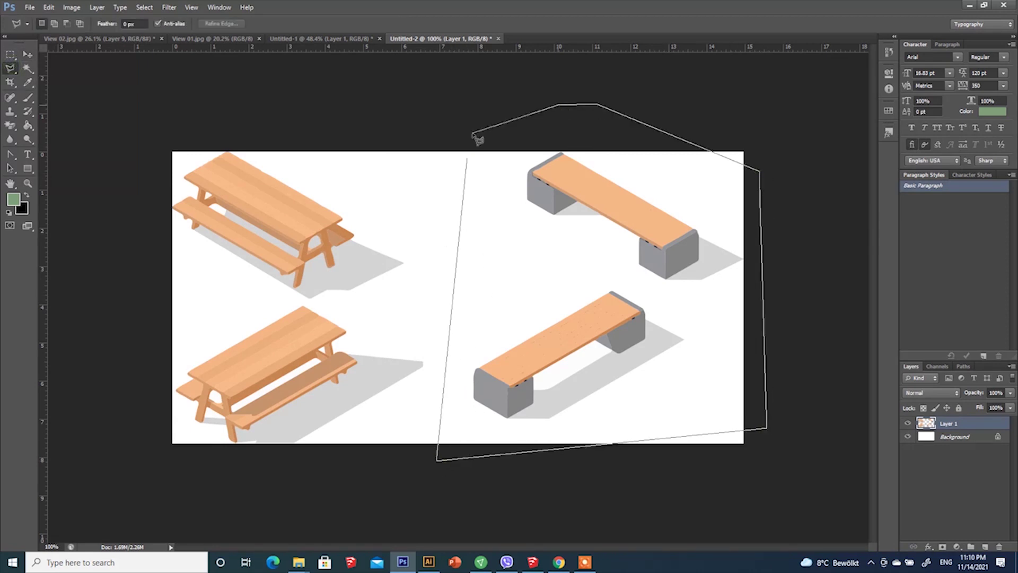
{"action": "left_click", "coordinate": [471, 136]}
{"action": "key", "text": "ctrl+c"}
{"action": "left_click", "coordinate": [98, 39]}
{"action": "key", "text": "ctrl+v"}
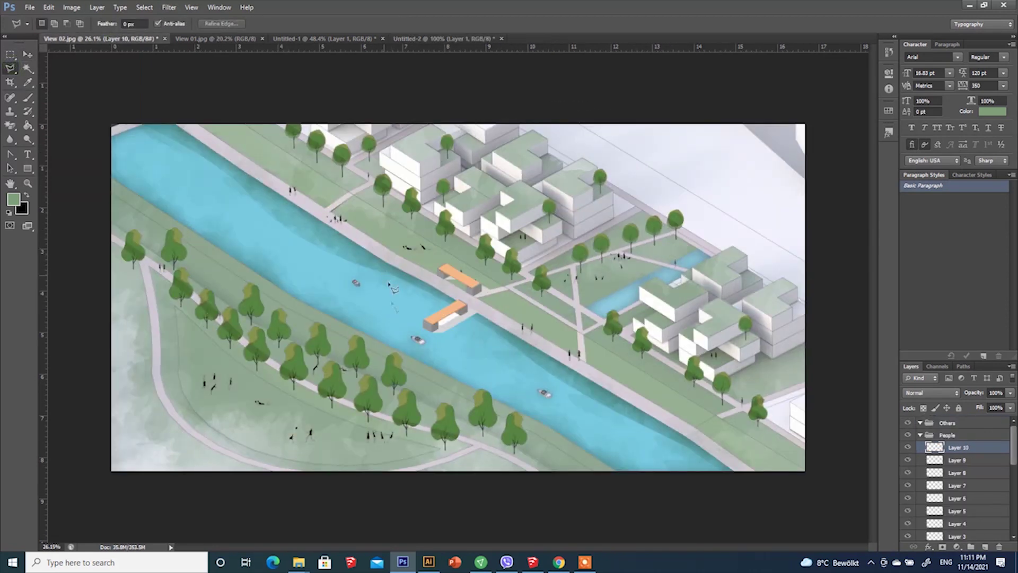
Scale the two pasted benches down to match the size of the people in the scene.
{"action": "scroll", "coordinate": [467, 318], "scroll_direction": "up", "scroll_amount": 2, "text": "alt"}
{"action": "key", "text": "ctrl+t"}
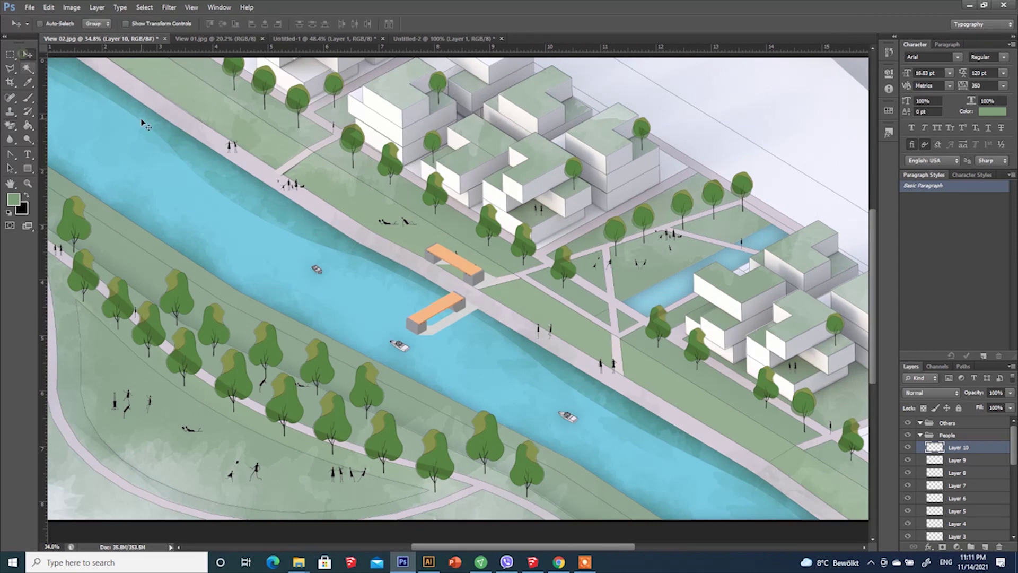
{"action": "left_click_drag", "start_coordinate": [499, 243], "coordinate": [426, 317], "text": "shift"}
{"action": "left_click", "coordinate": [533, 24]}
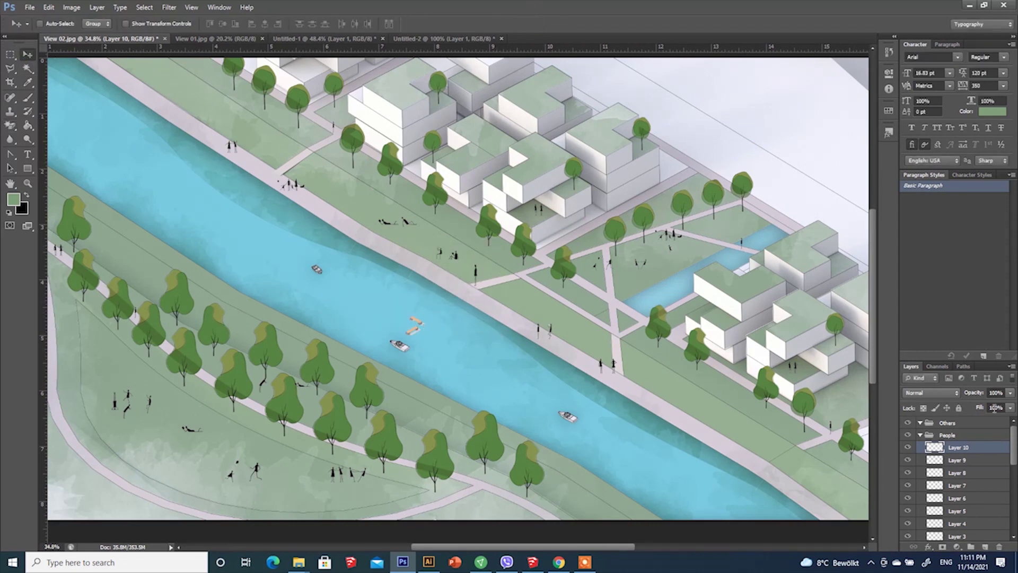
Move the bench layer into the Others group and place the benches between the tree rows at 74% opacity.
{"action": "left_click_drag", "start_coordinate": [969, 423], "coordinate": [968, 425]}
{"action": "scroll", "coordinate": [506, 430], "scroll_direction": "up", "scroll_amount": 2, "text": "alt"}
{"action": "left_click_drag", "start_coordinate": [381, 279], "coordinate": [377, 451]}
{"action": "scroll", "coordinate": [372, 458], "scroll_direction": "down", "scroll_amount": 2, "text": "alt"}
{"action": "scroll", "coordinate": [360, 460], "scroll_direction": "up", "scroll_amount": 4, "text": "alt"}
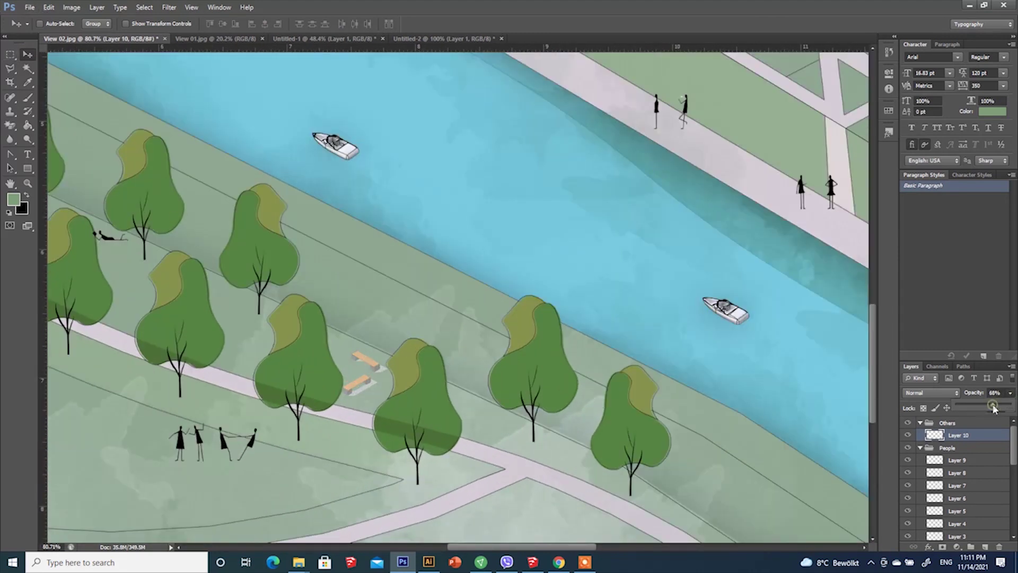
Copy the bench pair to the next gap between the trees and flip the copy horizontally.
{"action": "key", "text": "m"}
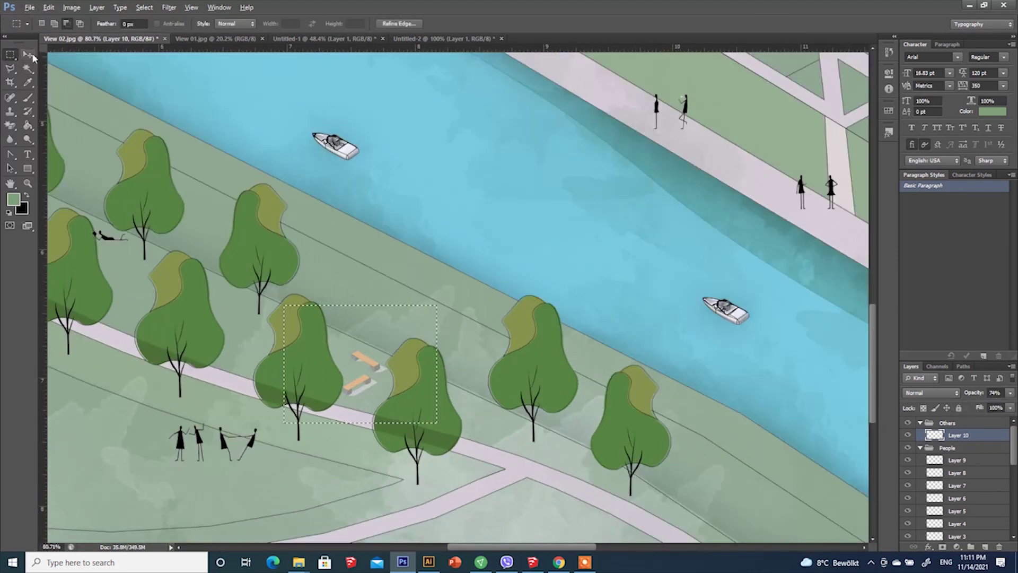
{"action": "left_click", "coordinate": [27, 55]}
{"action": "left_click_drag", "start_coordinate": [363, 371], "coordinate": [244, 334], "text": "alt"}
{"action": "key", "text": "ctrl+t"}
{"action": "right_click", "coordinate": [249, 331]}
{"action": "left_click", "coordinate": [284, 483]}
{"action": "key", "text": "Return"}
{"action": "scroll", "coordinate": [393, 254], "scroll_direction": "down", "scroll_amount": 3, "text": "alt"}
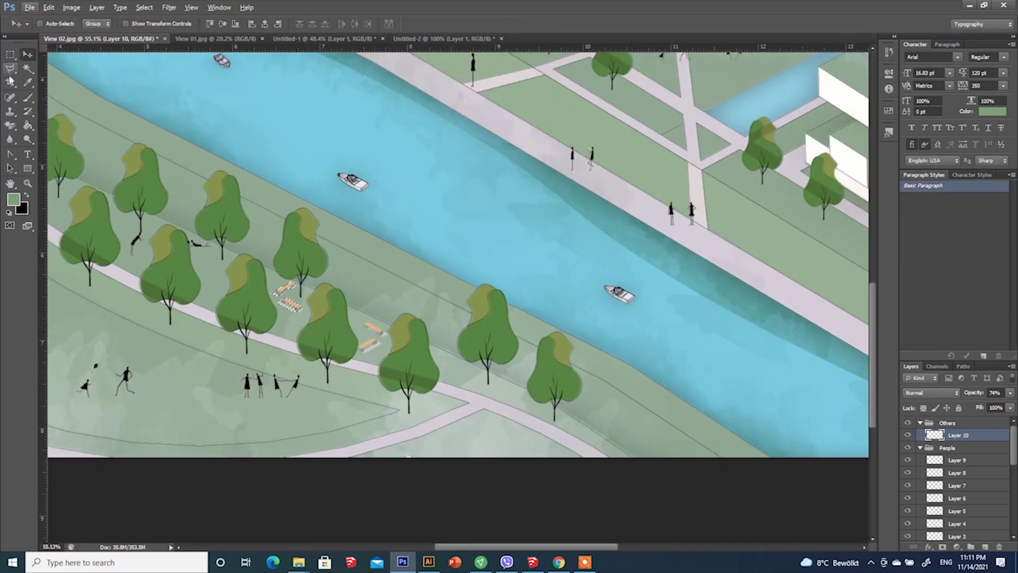
Rename the benches' layer to Outdoor furnitures.
{"action": "key", "text": "m"}
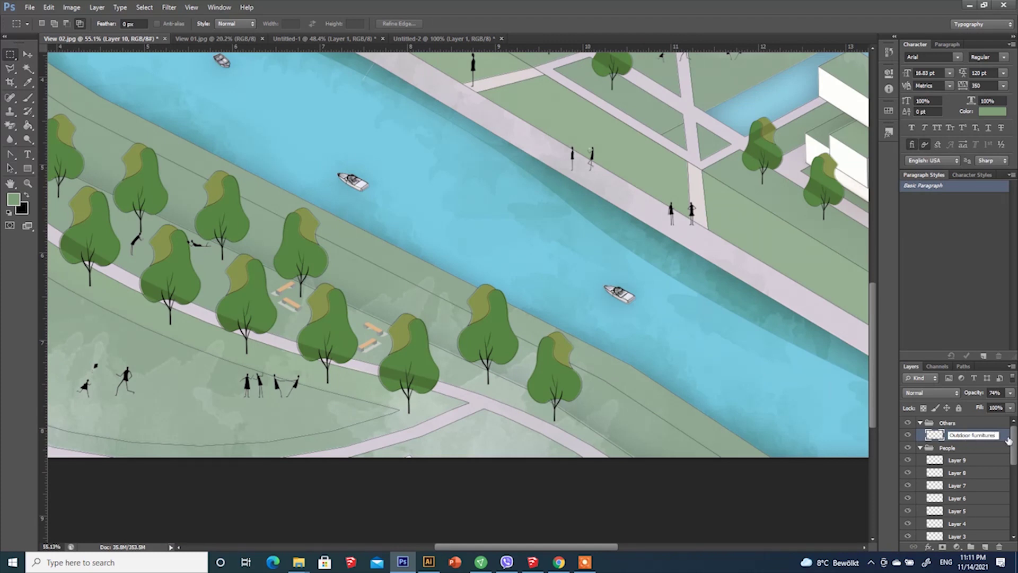
{"action": "key", "text": "Return"}
Copy the unflipped bench pair twice farther along the tree rows, scaling the copies down slightly.
{"action": "left_click_drag", "start_coordinate": [324, 276], "coordinate": [324, 276]}
{"action": "key", "text": "v"}
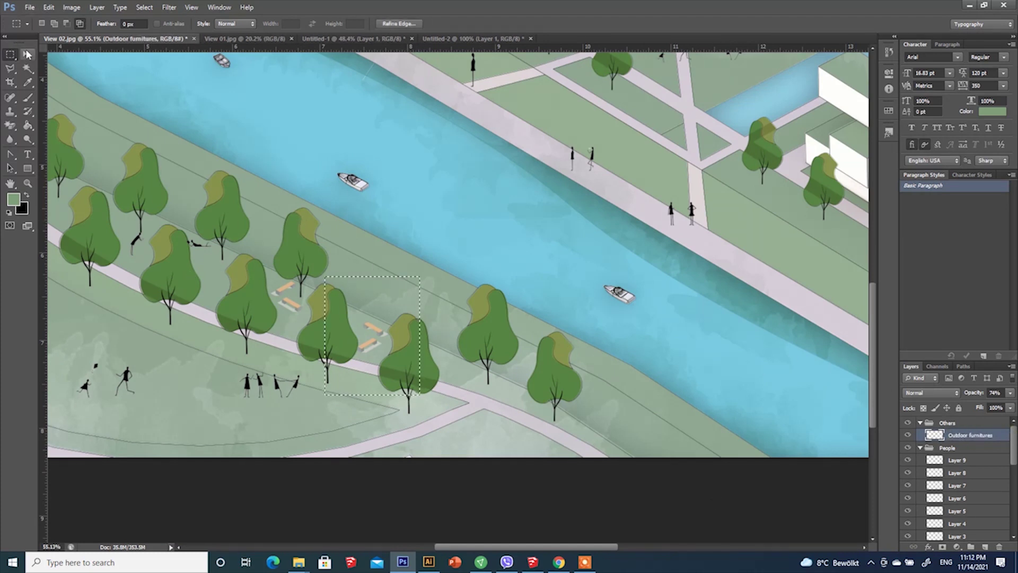
{"action": "left_click_drag", "start_coordinate": [383, 338], "coordinate": [223, 269], "text": "alt"}
{"action": "scroll", "coordinate": [152, 269], "scroll_direction": "up", "scroll_amount": 8, "text": "alt"}
{"action": "key", "text": "ctrl+t"}
{"action": "left_click_drag", "start_coordinate": [246, 302], "coordinate": [256, 293], "text": "shift"}
{"action": "left_click", "coordinate": [533, 24]}
{"action": "scroll", "coordinate": [268, 246], "scroll_direction": "down", "scroll_amount": 8, "text": "alt"}
{"action": "scroll", "coordinate": [107, 198], "scroll_direction": "up", "scroll_amount": 6, "text": "alt"}
{"action": "mouse_move", "coordinate": [150, 203]}
{"action": "left_mouse_down"}
{"action": "mouse_move", "coordinate": [174, 201]}
{"action": "mouse_move", "coordinate": [180, 187]}
{"action": "left_mouse_up"}
Move the Others group into the Landscape group, between the Trees and Green groups.
{"action": "key", "text": "l"}
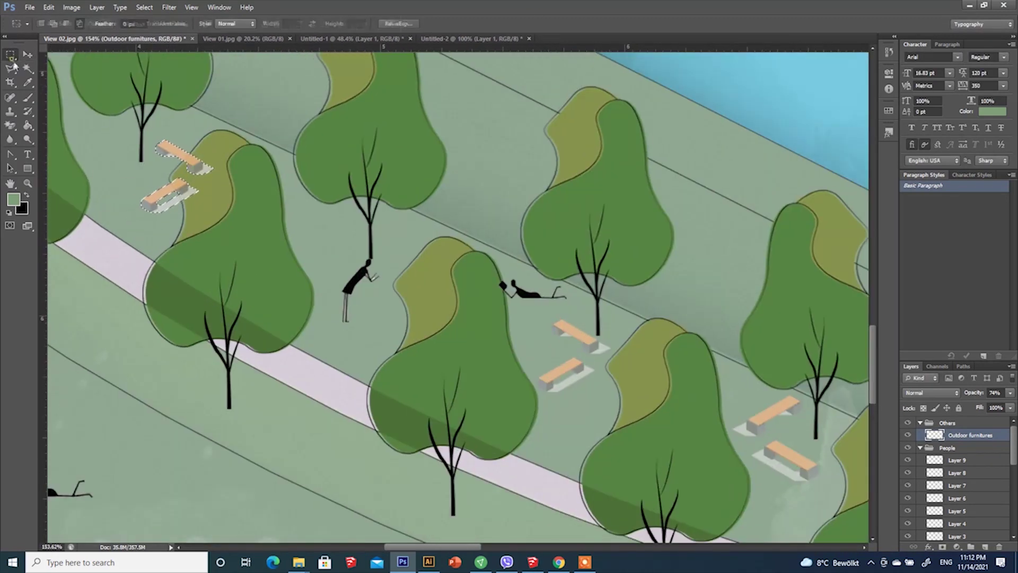
{"action": "left_click", "coordinate": [972, 424]}
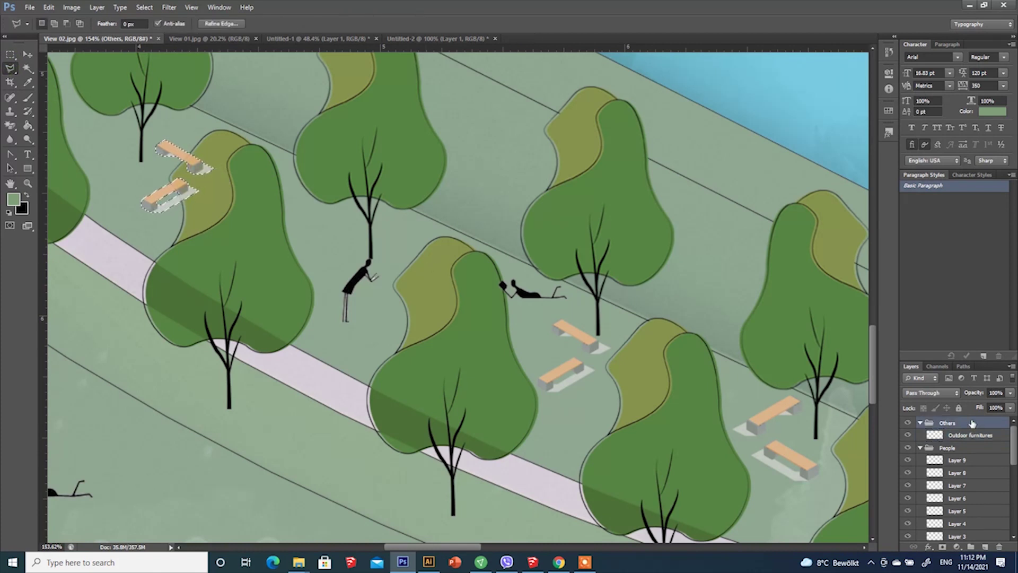
{"action": "left_click_drag", "start_coordinate": [949, 423], "coordinate": [967, 531]}
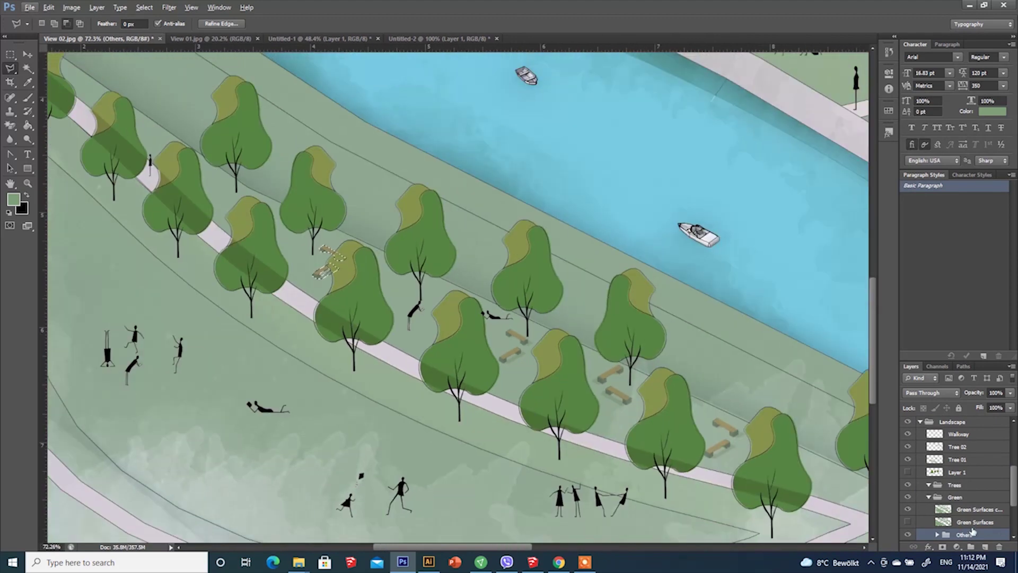
{"action": "left_click_drag", "start_coordinate": [972, 494], "coordinate": [972, 495]}
{"action": "scroll", "coordinate": [383, 314], "scroll_direction": "down", "scroll_amount": 6}
Copy a bench pair from Outdoor furnitures across the river, scale it down and place two pairs around the tree between the paths.
{"action": "left_click", "coordinate": [10, 55]}
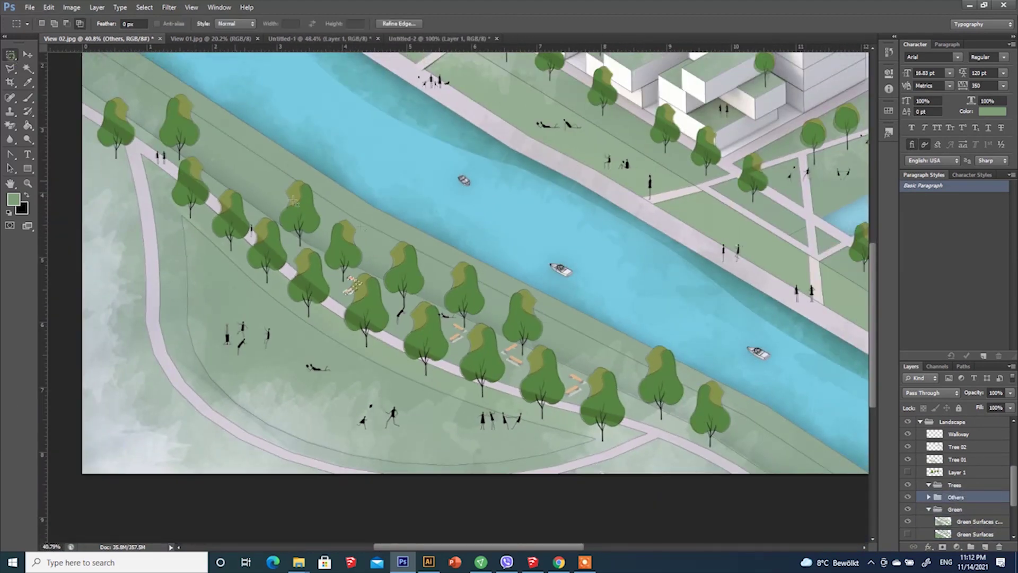
{"action": "left_click", "coordinate": [928, 497]}
{"action": "left_click", "coordinate": [978, 509]}
{"action": "key", "text": "v"}
{"action": "left_click_drag", "start_coordinate": [578, 385], "coordinate": [784, 212], "text": "alt"}
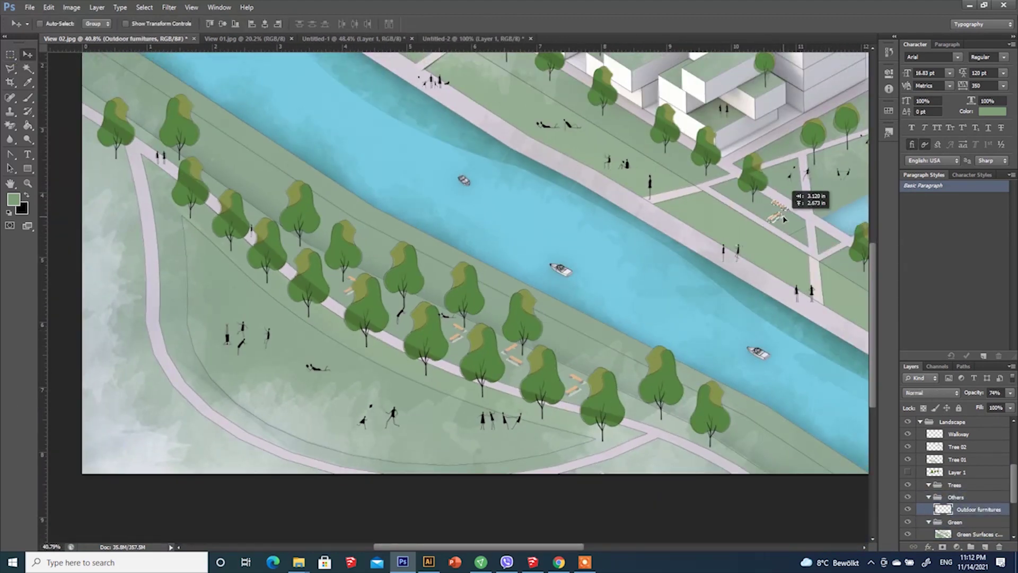
{"action": "scroll", "coordinate": [819, 197], "scroll_direction": "up", "scroll_amount": 10}
{"action": "key", "text": "ctrl+t"}
{"action": "scroll", "coordinate": [748, 244], "scroll_direction": "up", "scroll_amount": 3}
{"action": "left_click_drag", "start_coordinate": [746, 272], "coordinate": [586, 190], "text": "shift"}
{"action": "left_click", "coordinate": [532, 24]}
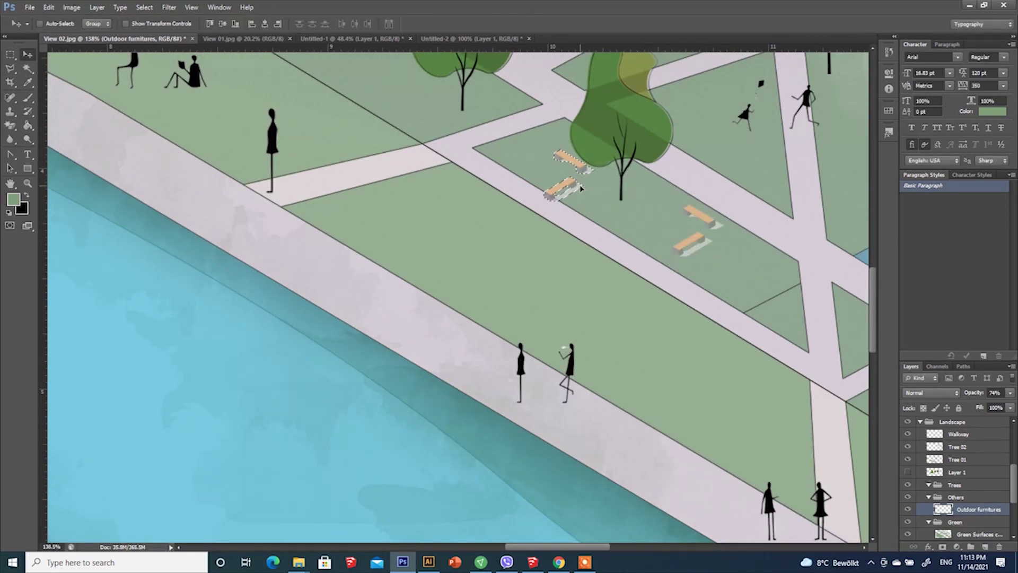
Flip the selected bench pair beside the tree between the paths horizontally.
{"action": "key", "text": "ctrl+t"}
{"action": "right_click", "coordinate": [587, 192]}
{"action": "left_click", "coordinate": [636, 332]}
{"action": "left_click", "coordinate": [532, 23]}
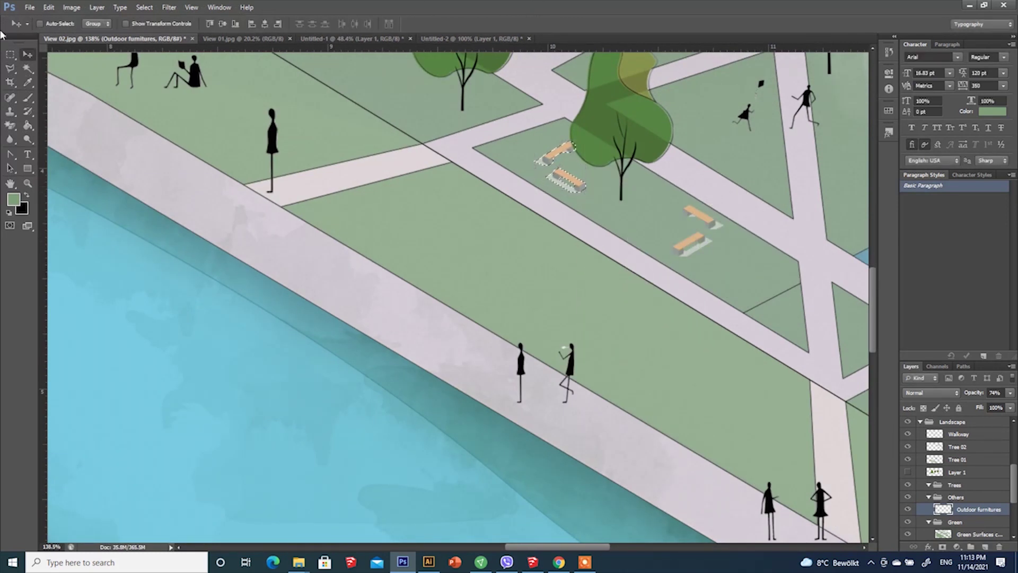
Select both bench pairs between the paths and copy them to the lawn around the tree near the lying figures.
{"action": "scroll", "coordinate": [528, 162], "scroll_direction": "down", "scroll_amount": 4, "text": "alt"}
{"action": "key", "text": "m"}
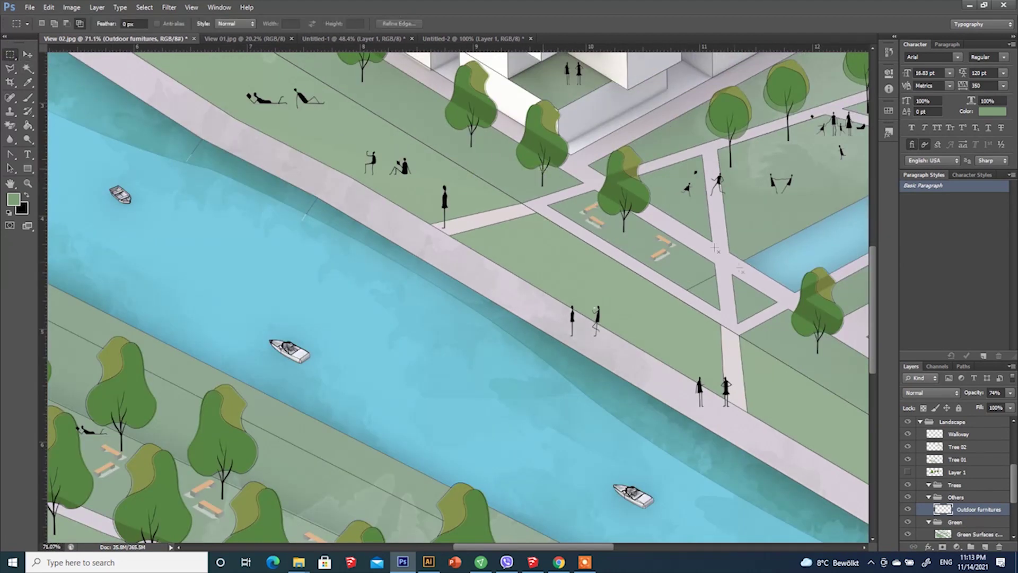
{"action": "left_click_drag", "start_coordinate": [543, 187], "coordinate": [688, 281]}
{"action": "left_click", "coordinate": [447, 200]}
{"action": "left_click_drag", "start_coordinate": [545, 189], "coordinate": [733, 289]}
{"action": "left_click", "coordinate": [27, 54]}
{"action": "scroll", "coordinate": [610, 302], "scroll_direction": "down", "scroll_amount": 4, "text": "alt"}
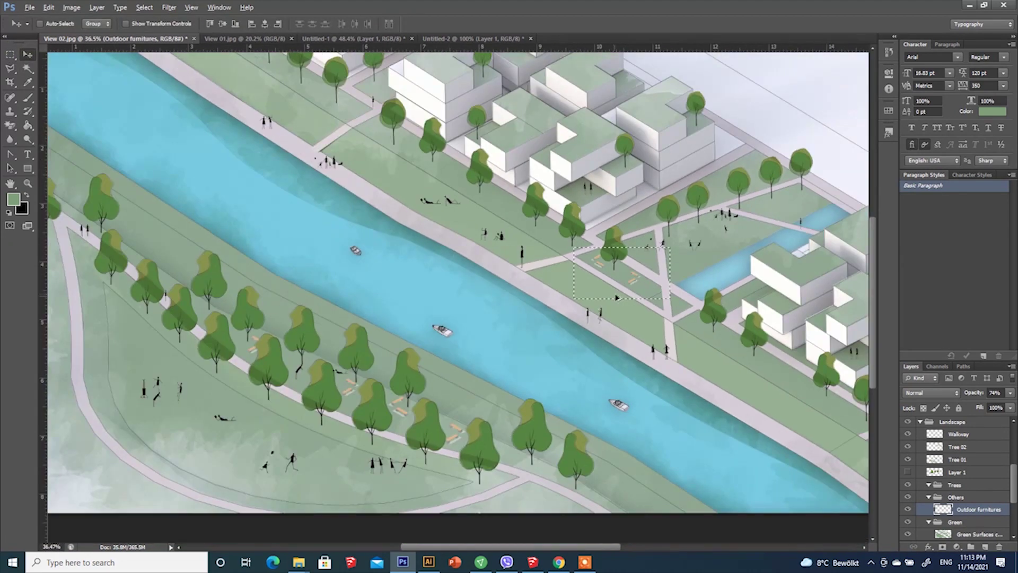
{"action": "left_click_drag", "start_coordinate": [783, 386], "coordinate": [464, 183]}
{"action": "scroll", "coordinate": [444, 235], "scroll_direction": "up", "scroll_amount": 3, "text": "alt"}
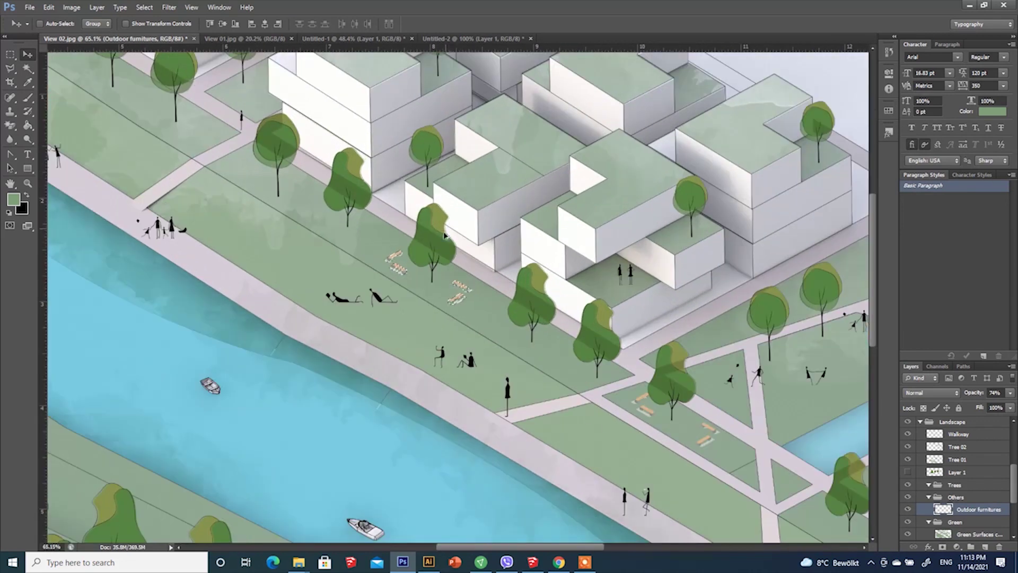
{"action": "scroll", "coordinate": [448, 311], "scroll_direction": "up", "scroll_amount": 3, "text": "alt"}
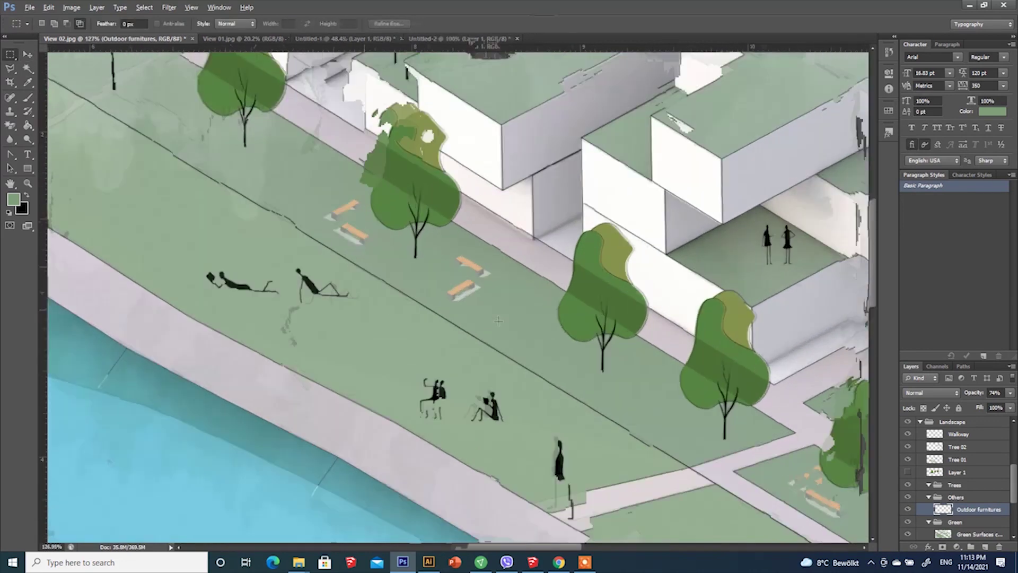
Reposition the bench pair near the lying figures, copy the benches around the next trees up the far riverbank and deselect.
{"action": "left_click_drag", "start_coordinate": [474, 290], "coordinate": [445, 274]}
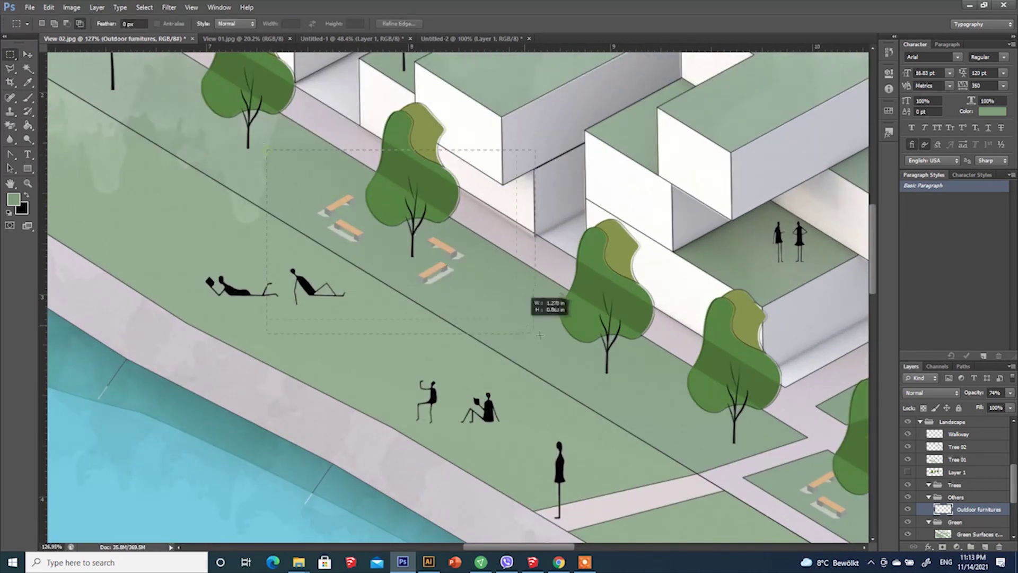
{"action": "scroll", "coordinate": [415, 222], "scroll_direction": "down", "scroll_amount": 5, "text": "alt"}
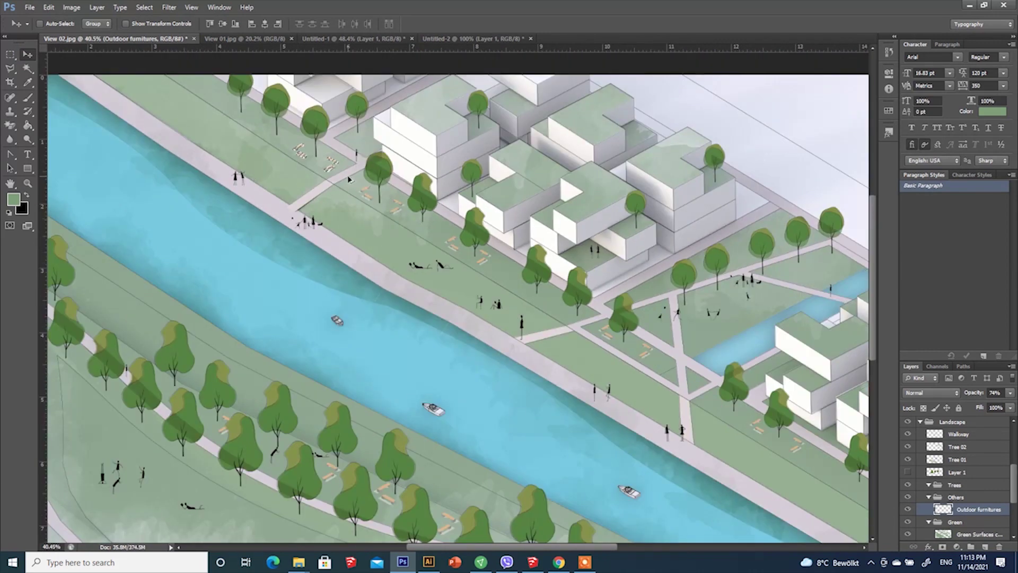
{"action": "key", "text": "ctrl+d"}
{"action": "left_click", "coordinate": [10, 54]}
{"action": "scroll", "coordinate": [601, 331], "scroll_direction": "down", "scroll_amount": 5, "text": "alt"}
{"action": "scroll", "coordinate": [601, 331], "scroll_direction": "up", "scroll_amount": 4, "text": "alt"}
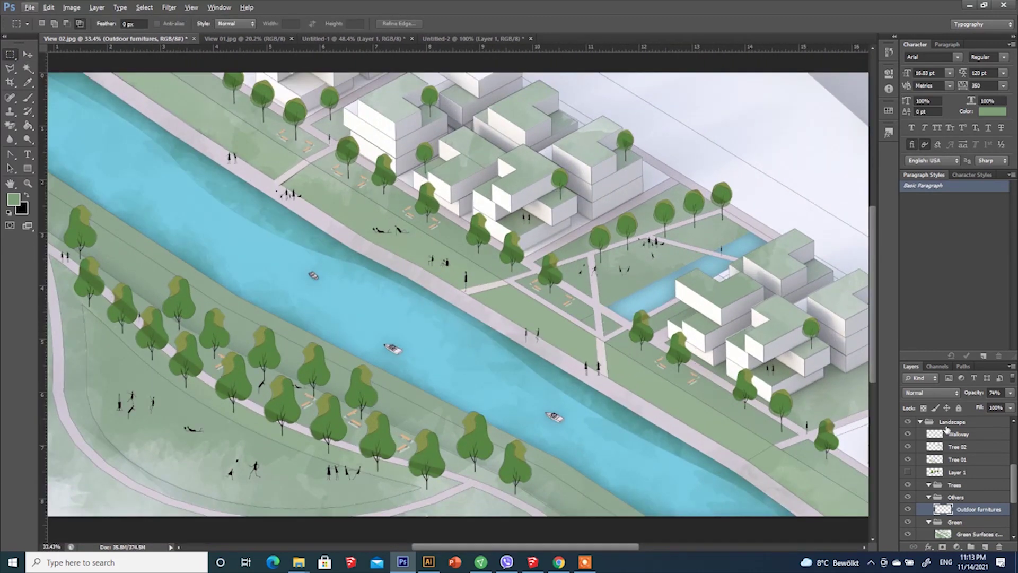
Set the blend mode of the Outdoor furnitures layer to Color Burn.
{"action": "left_click", "coordinate": [932, 392]}
{"action": "left_click", "coordinate": [933, 205]}
{"action": "left_click", "coordinate": [932, 393]}
{"action": "left_click", "coordinate": [923, 168]}
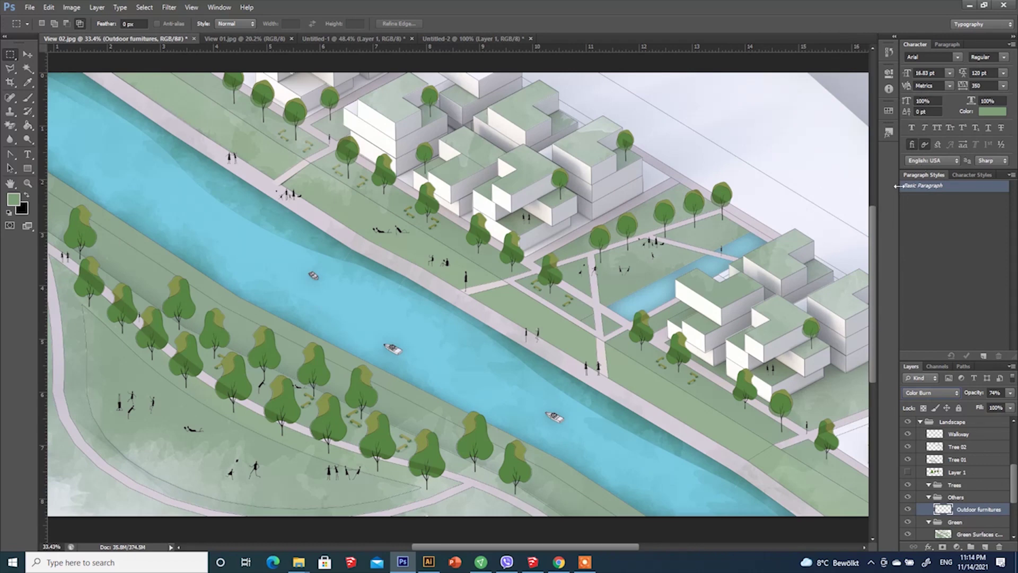
Save the illustration with its layers as the Photoshop file View 02 in the Render View folder.
{"action": "left_click", "coordinate": [30, 7]}
{"action": "left_click", "coordinate": [58, 139]}
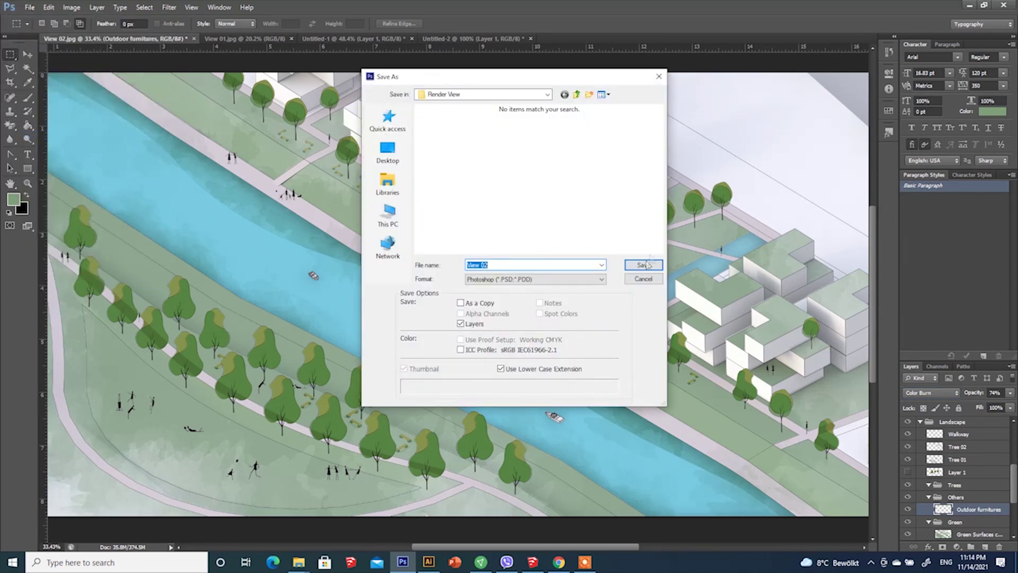
{"action": "left_click", "coordinate": [648, 262]}
{"action": "left_click", "coordinate": [627, 172]}
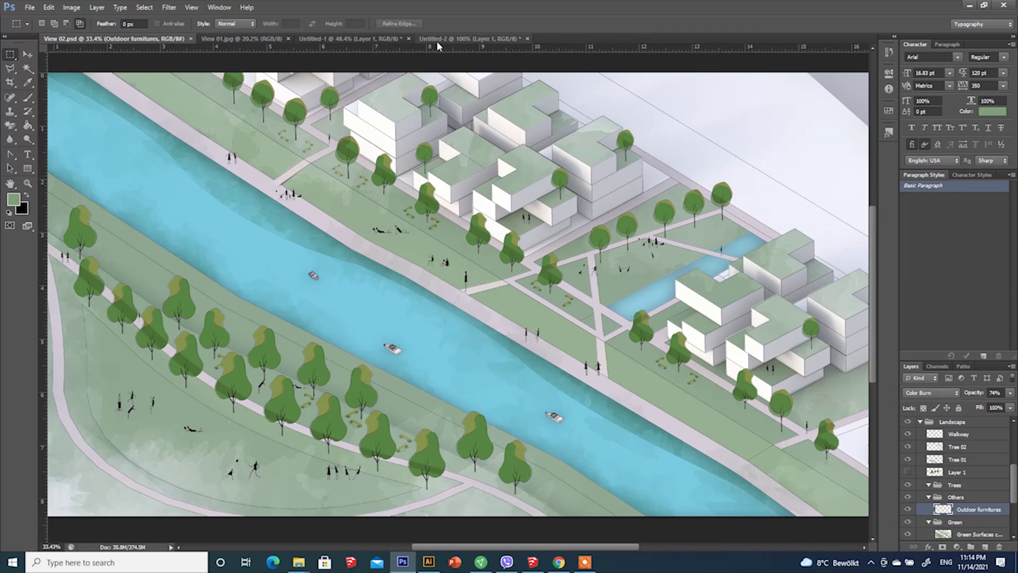
{"action": "left_click", "coordinate": [437, 40]}
{"action": "left_click", "coordinate": [242, 39]}
{"action": "left_click", "coordinate": [114, 38]}
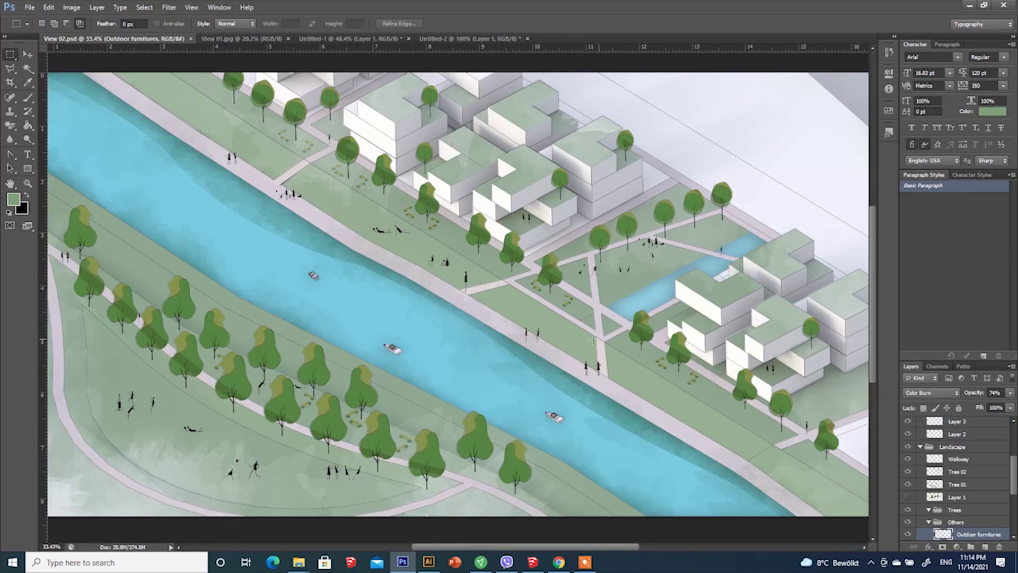
{"action": "scroll", "coordinate": [545, 318], "scroll_direction": "down", "scroll_amount": 1, "text": "alt"}
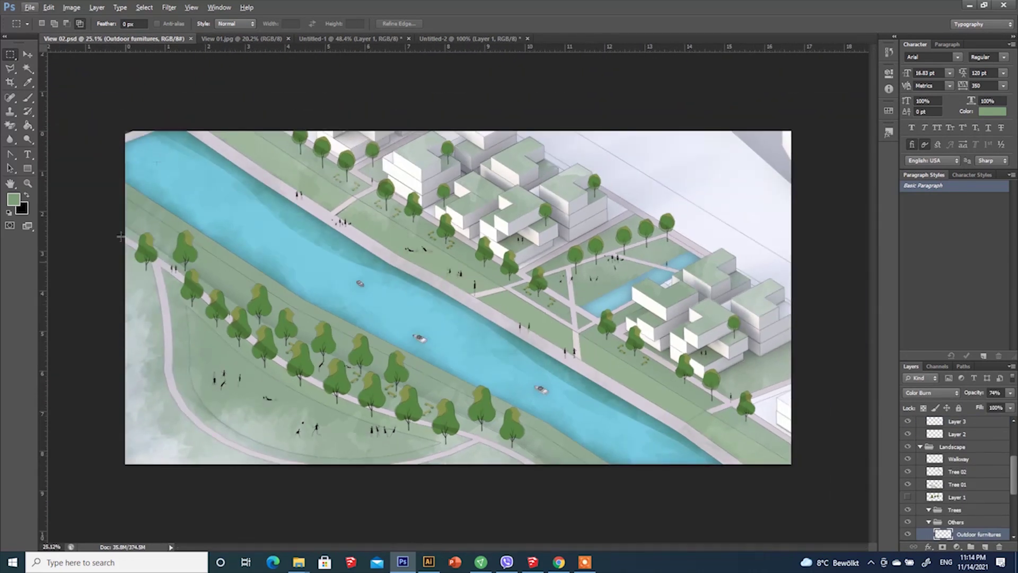
Switch to Illustrator and copy the group of birds above the bench drawings.
{"action": "left_click", "coordinate": [428, 562]}
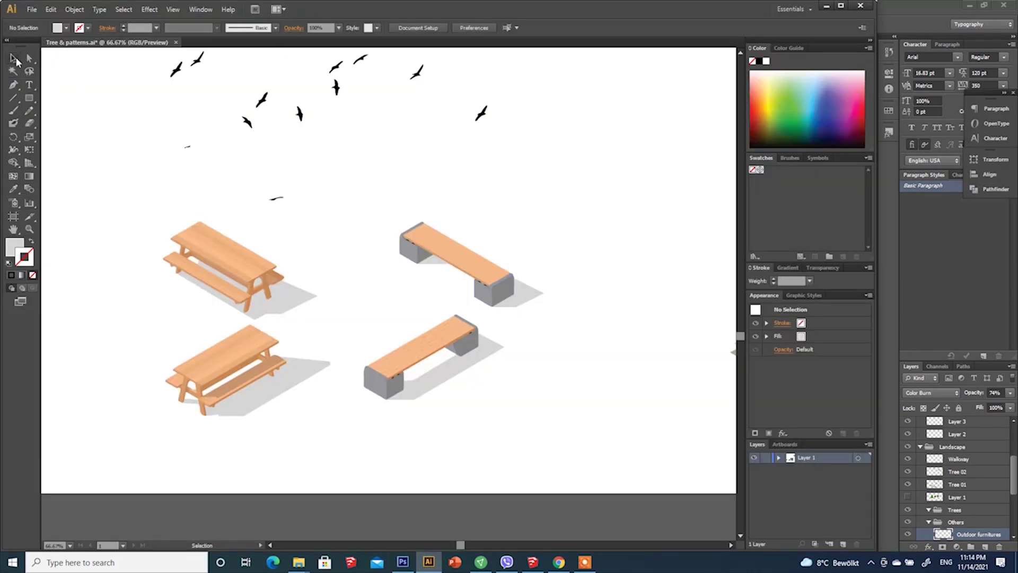
{"action": "scroll", "coordinate": [446, 159], "scroll_direction": "down", "scroll_amount": 1, "text": "alt"}
{"action": "left_click", "coordinate": [364, 106]}
{"action": "key", "text": "ctrl+v"}
{"action": "key", "text": "ctrl+z"}
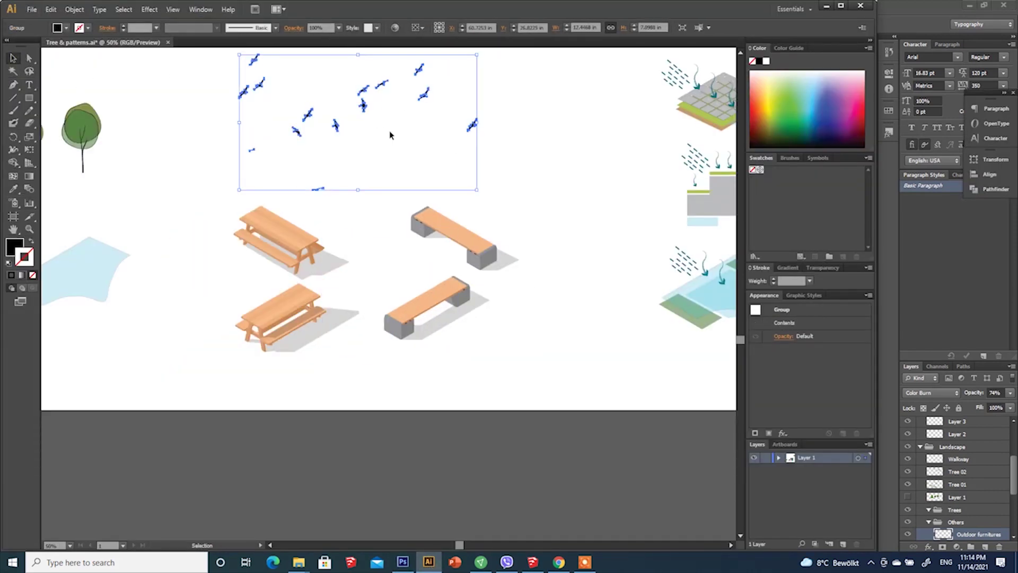
{"action": "key", "text": "ctrl+c"}
{"action": "left_click", "coordinate": [536, 154]}
Switch back to Photoshop, paste the birds into View 02 as pixels and name their layer Birds.
{"action": "left_click", "coordinate": [403, 562]}
{"action": "key", "text": "ctrl+v"}
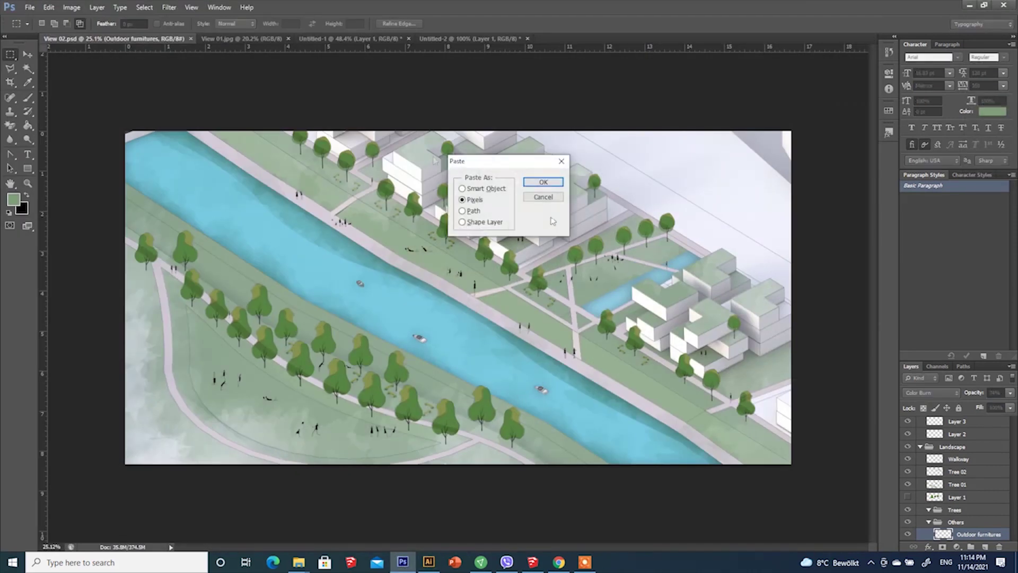
{"action": "left_click", "coordinate": [544, 182]}
{"action": "left_click", "coordinate": [534, 23]}
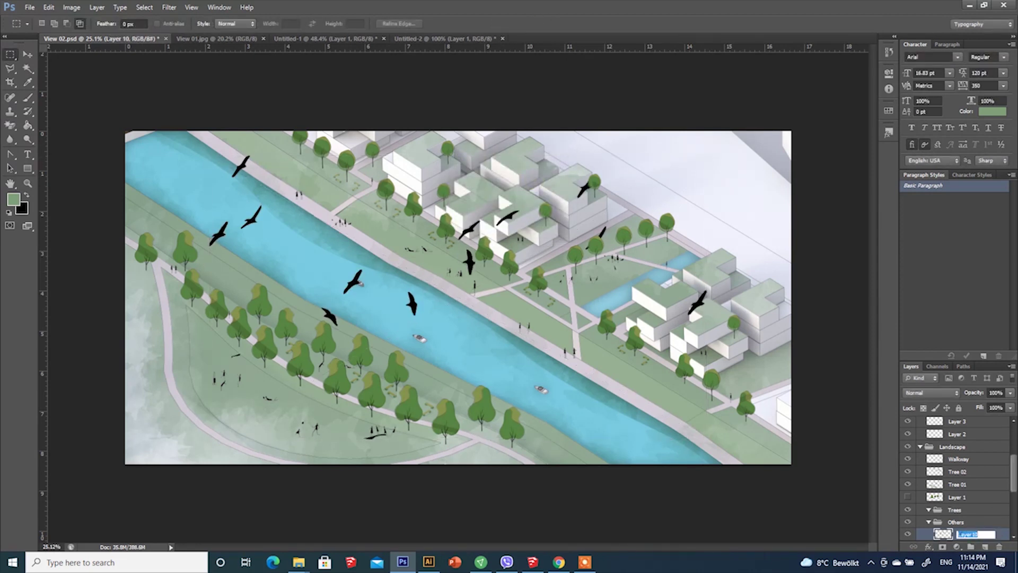
{"action": "key", "text": "Return"}
Scale the flock of birds down and place it over the pale ground behind the buildings.
{"action": "key", "text": "ctrl+t"}
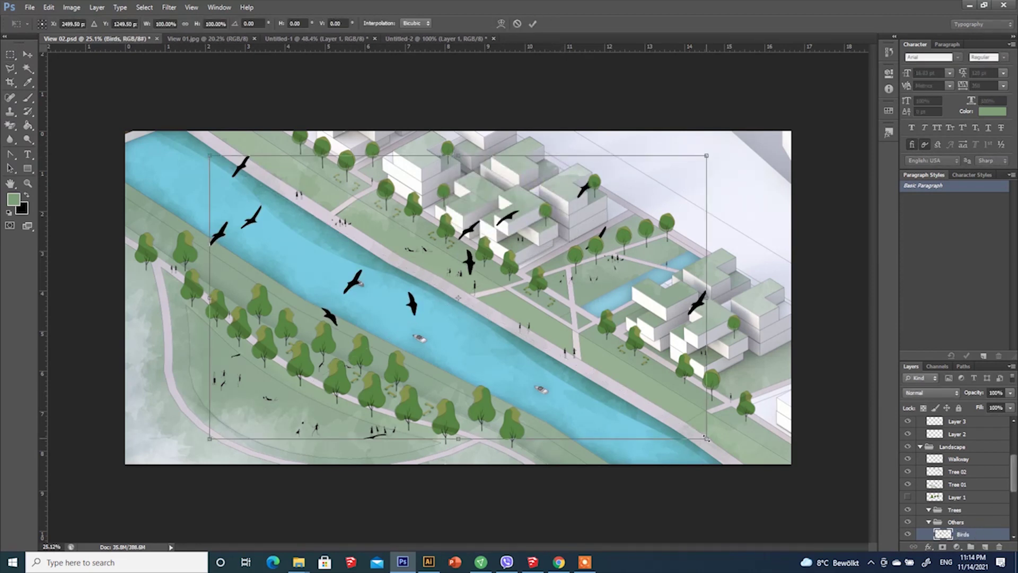
{"action": "left_click_drag", "start_coordinate": [705, 437], "coordinate": [339, 229], "text": "shift"}
{"action": "left_click", "coordinate": [532, 23]}
{"action": "key", "text": "v"}
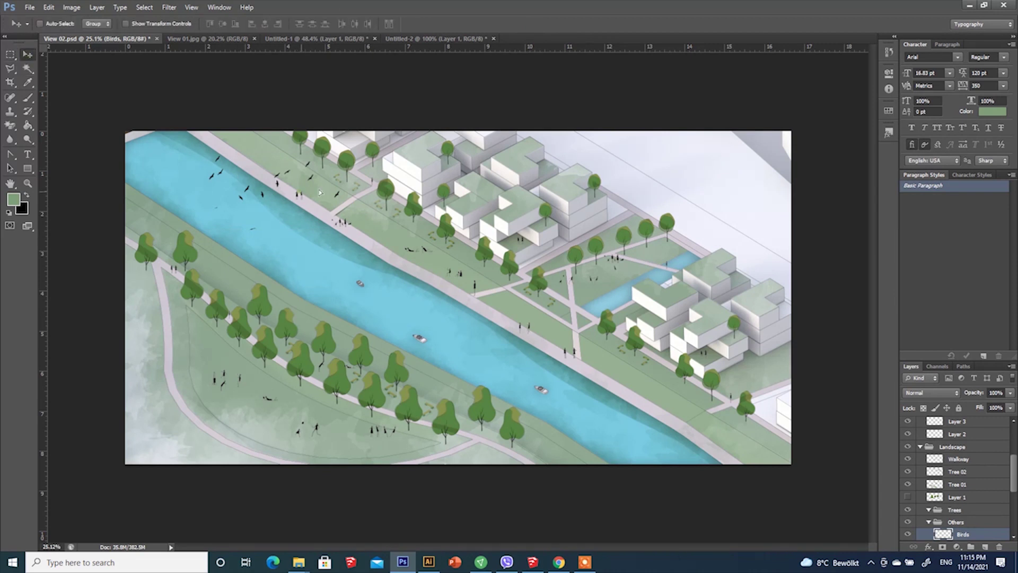
{"action": "left_click_drag", "start_coordinate": [310, 195], "coordinate": [682, 202]}
{"action": "key", "text": "ctrl+t"}
{"action": "left_click_drag", "start_coordinate": [716, 237], "coordinate": [684, 218], "text": "shift"}
{"action": "left_click_drag", "start_coordinate": [660, 198], "coordinate": [677, 209]}
{"action": "left_click", "coordinate": [532, 23]}
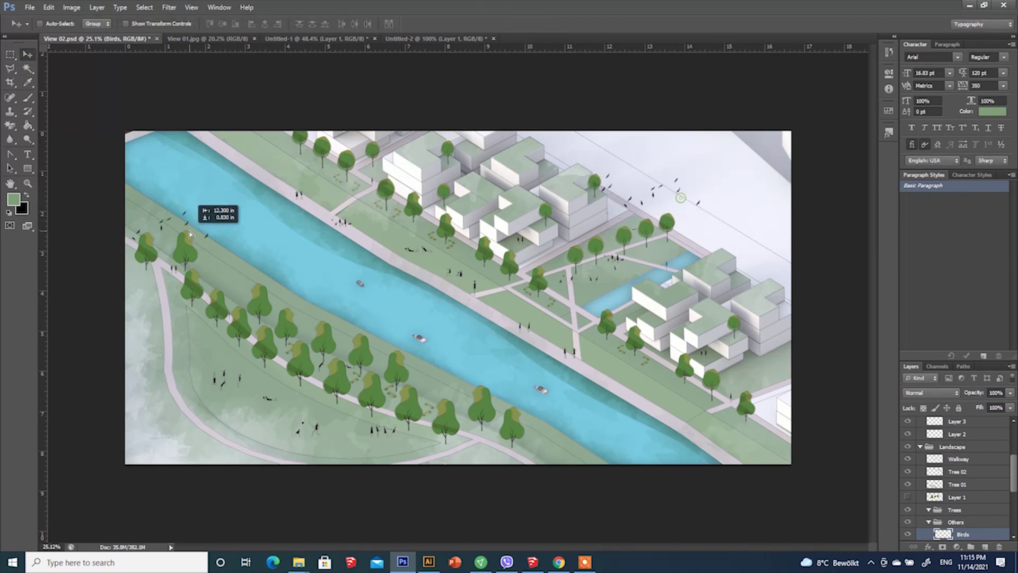
Copy the flock of birds to the upper end of the river and resize the copy.
{"action": "left_click_drag", "start_coordinate": [190, 235], "coordinate": [218, 219], "text": "alt"}
{"action": "key", "text": "ctrl+t"}
{"action": "left_click", "coordinate": [532, 24]}
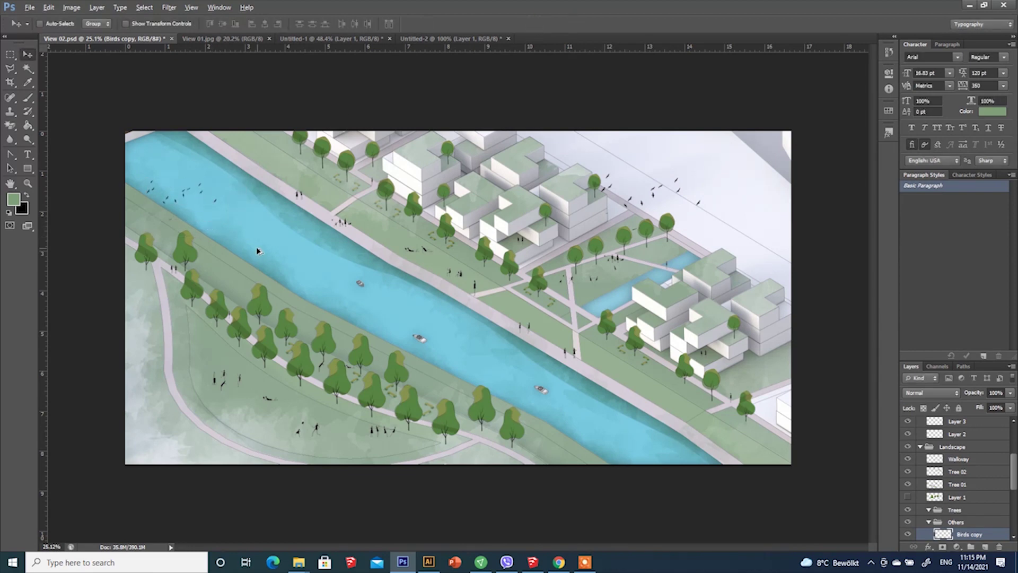
{"action": "scroll", "coordinate": [280, 200], "scroll_direction": "down", "scroll_amount": 1, "text": "alt"}
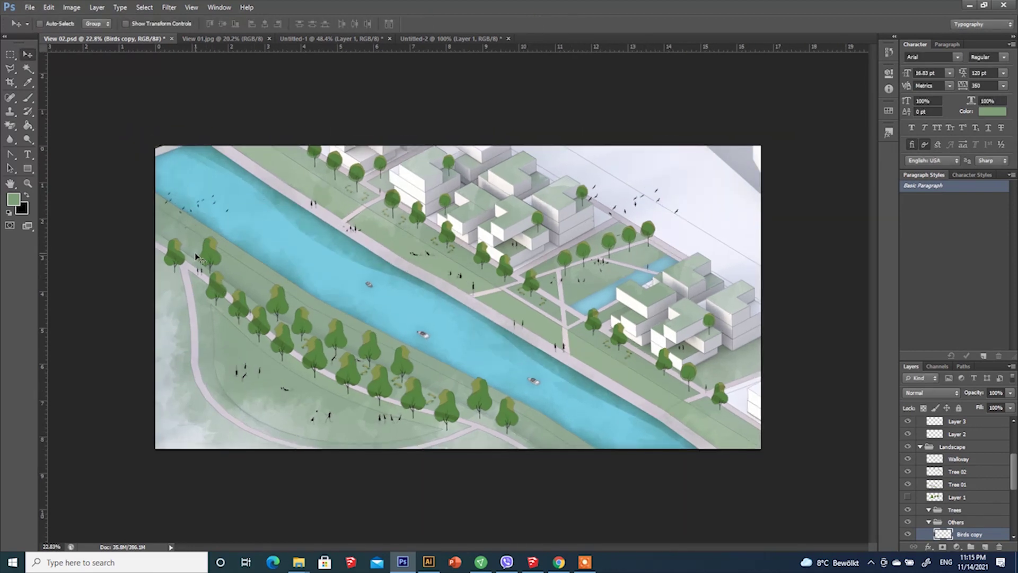
Copy the violin player and the standing figure beside it from the people sheet in Untitled-1.
{"action": "left_click", "coordinate": [414, 39]}
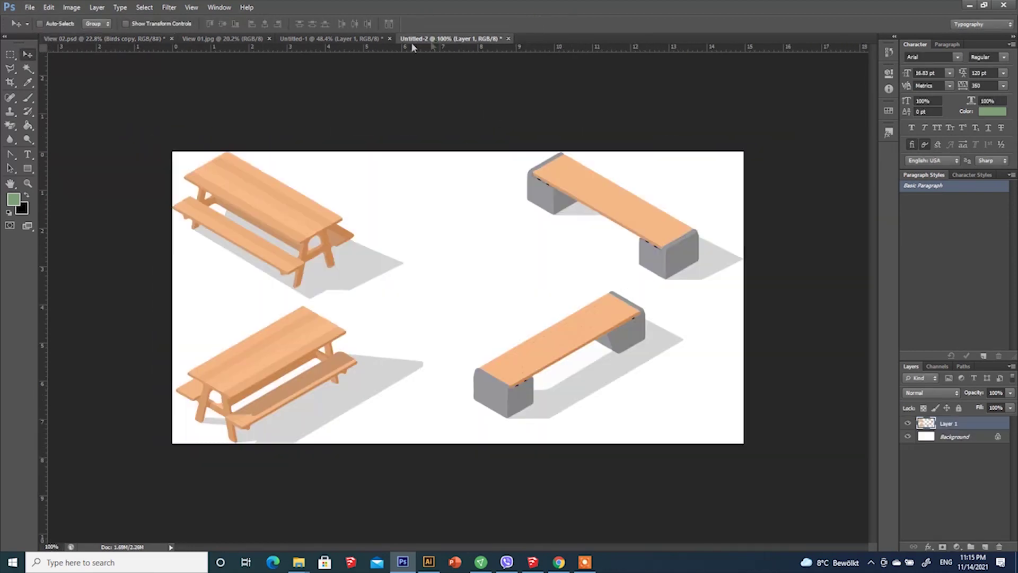
{"action": "left_click", "coordinate": [318, 38]}
{"action": "scroll", "coordinate": [599, 323], "scroll_direction": "down", "scroll_amount": 2, "text": "alt"}
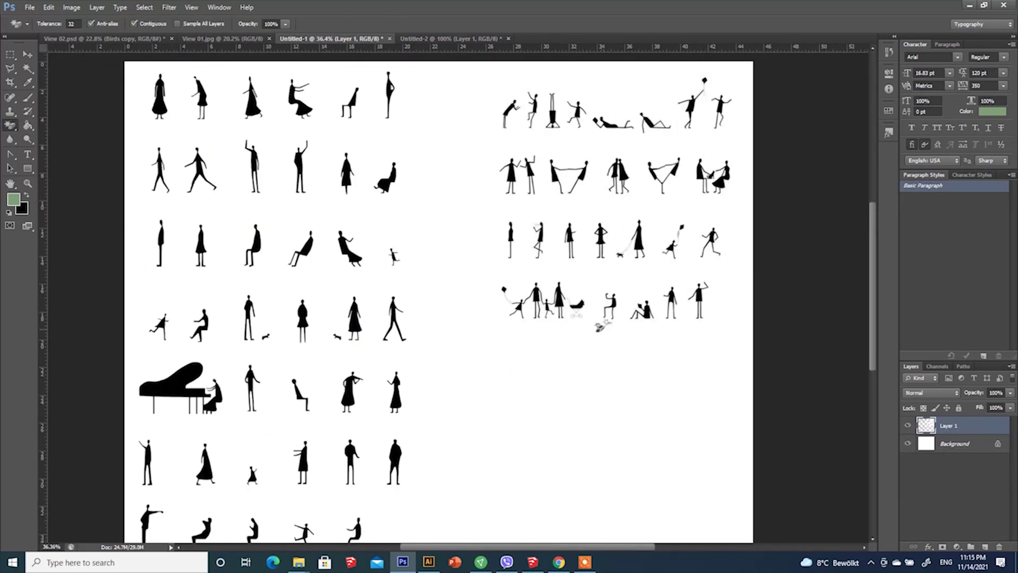
{"action": "left_click", "coordinate": [9, 54]}
{"action": "mouse_move", "coordinate": [352, 369]}
{"action": "left_mouse_down"}
{"action": "mouse_move", "coordinate": [418, 408]}
{"action": "mouse_move", "coordinate": [329, 354]}
{"action": "left_mouse_up"}
{"action": "left_click", "coordinate": [316, 360]}
{"action": "left_click", "coordinate": [448, 200]}
{"action": "left_click", "coordinate": [208, 38]}
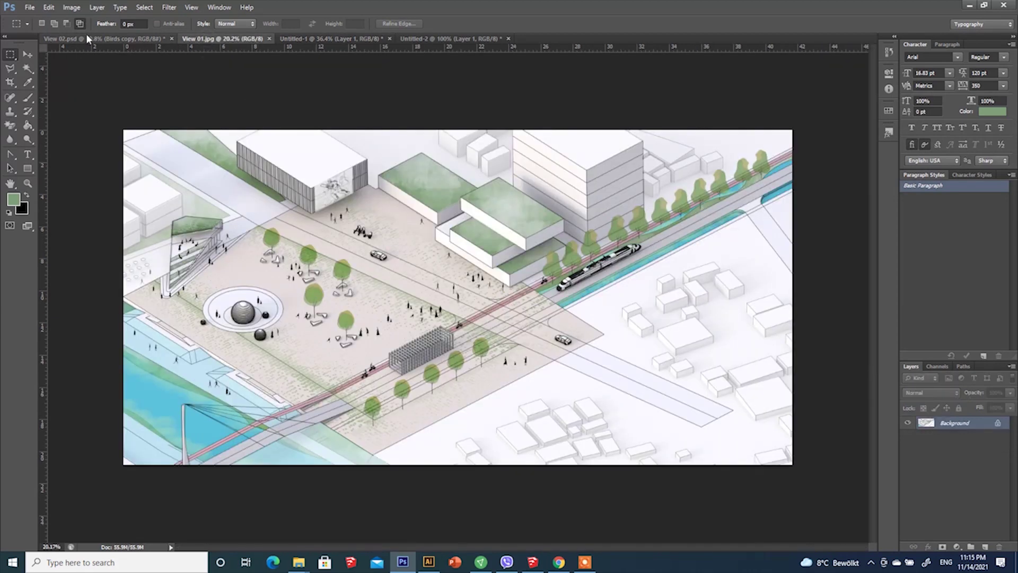
Paste the two figures into View 02, scale them to about 57% and place them beside the trees on the near bank.
{"action": "left_click", "coordinate": [103, 39]}
{"action": "key", "text": "ctrl+v"}
{"action": "key", "text": "ctrl+t"}
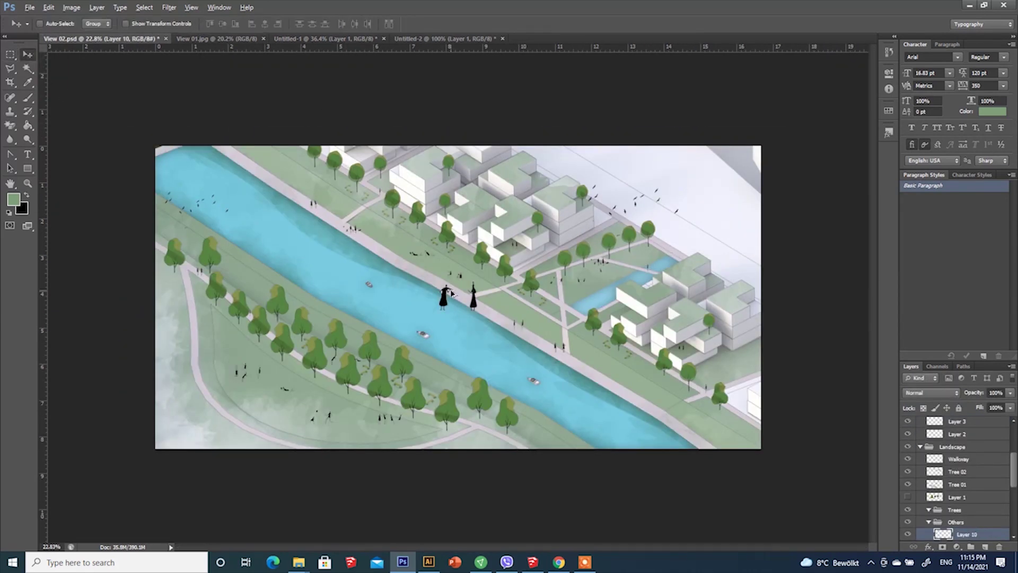
{"action": "left_click_drag", "start_coordinate": [467, 292], "coordinate": [242, 269]}
{"action": "scroll", "coordinate": [242, 270], "scroll_direction": "up", "scroll_amount": 2, "text": "alt"}
{"action": "left_click", "coordinate": [533, 24]}
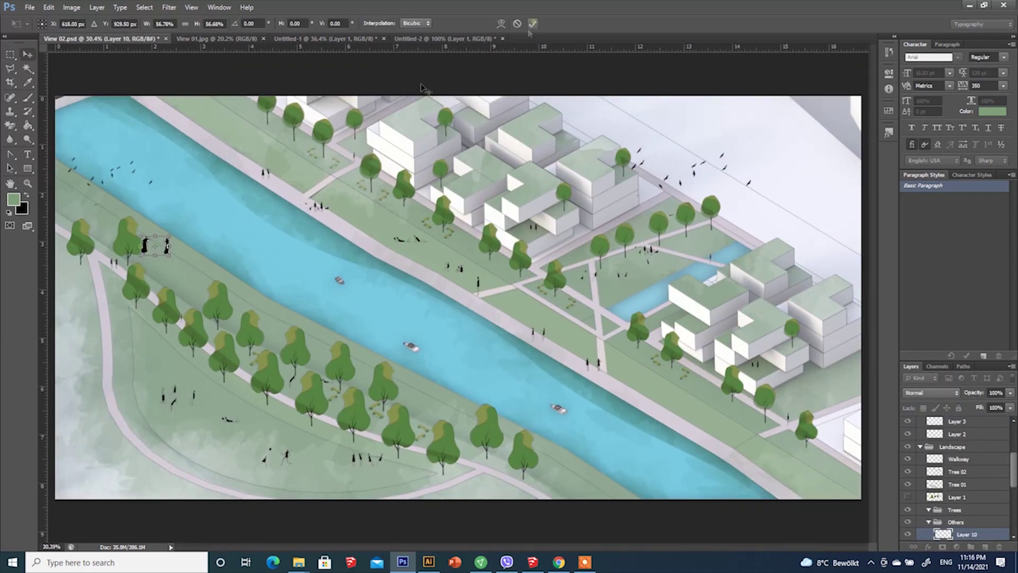
Move the two pasted figures onto the lawn beside the near bank's tree-lined path and scale them to about 55%.
{"action": "left_click_drag", "start_coordinate": [165, 252], "coordinate": [183, 278]}
{"action": "scroll", "coordinate": [159, 283], "scroll_direction": "up", "scroll_amount": 2, "text": "alt"}
{"action": "key", "text": "ctrl+t"}
{"action": "scroll", "coordinate": [155, 284], "scroll_direction": "up", "scroll_amount": 1, "text": "alt"}
{"action": "key", "text": "Return"}
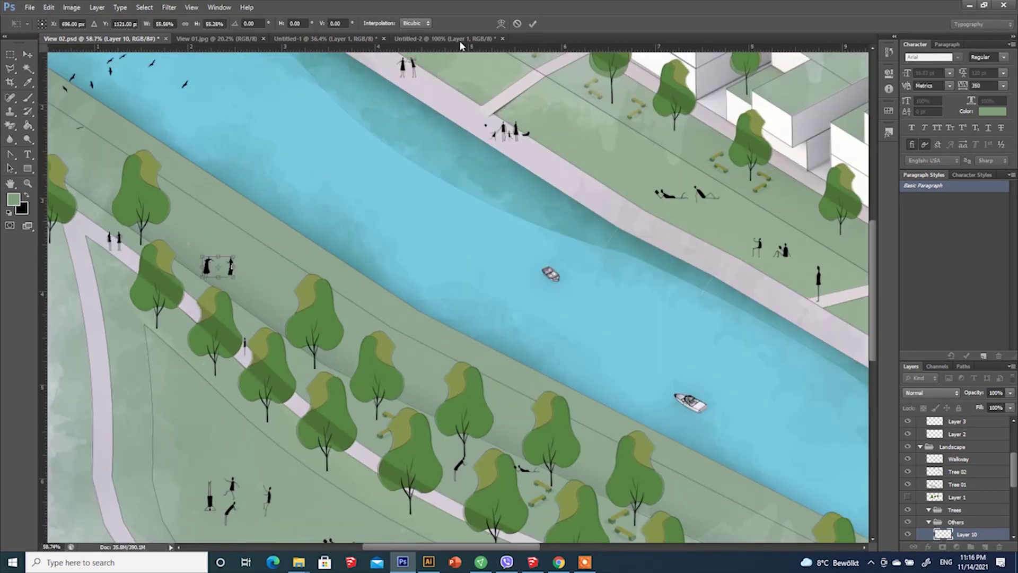
{"action": "scroll", "coordinate": [372, 366], "scroll_direction": "down", "scroll_amount": 1, "text": "alt"}
Move Layer 10 to the top of the People group and set its blend mode to Multiply.
{"action": "left_click_drag", "start_coordinate": [937, 366], "coordinate": [937, 428]}
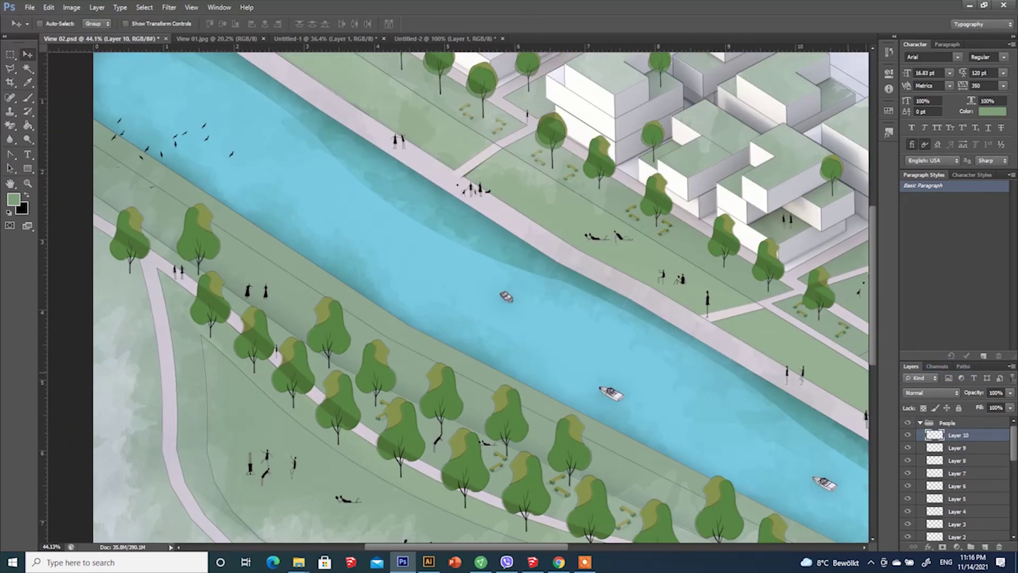
{"action": "left_click", "coordinate": [932, 393]}
{"action": "left_click", "coordinate": [935, 156]}
Copy the two standing figures across the river to the park's tree row and to the trees along the upper riverside lawns.
{"action": "left_click", "coordinate": [10, 53]}
{"action": "scroll", "coordinate": [324, 334], "scroll_direction": "down", "scroll_amount": 2, "text": "alt"}
{"action": "left_click_drag", "start_coordinate": [324, 336], "coordinate": [742, 260]}
{"action": "left_click", "coordinate": [28, 54]}
{"action": "scroll", "coordinate": [205, 311], "scroll_direction": "down", "scroll_amount": 5, "text": "alt"}
{"action": "scroll", "coordinate": [212, 297], "scroll_direction": "up", "scroll_amount": 1, "text": "alt"}
{"action": "scroll", "coordinate": [652, 252], "scroll_direction": "up", "scroll_amount": 5, "text": "alt"}
{"action": "key", "text": "ctrl+t"}
{"action": "left_click", "coordinate": [535, 24]}
{"action": "scroll", "coordinate": [629, 226], "scroll_direction": "down", "scroll_amount": 2, "text": "alt"}
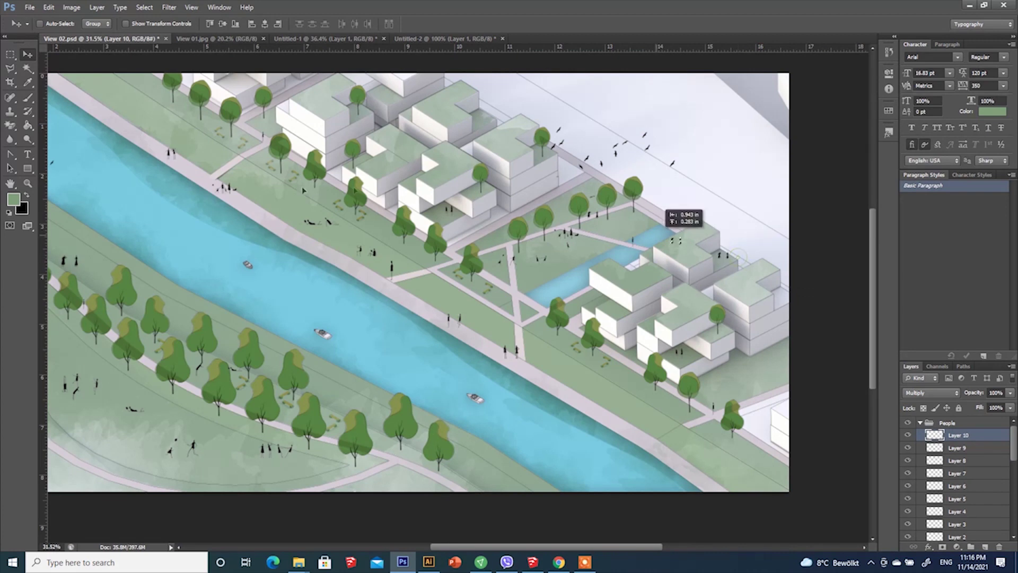
{"action": "left_click_drag", "start_coordinate": [663, 209], "coordinate": [314, 166]}
{"action": "scroll", "coordinate": [249, 128], "scroll_direction": "up", "scroll_amount": 1, "text": "alt"}
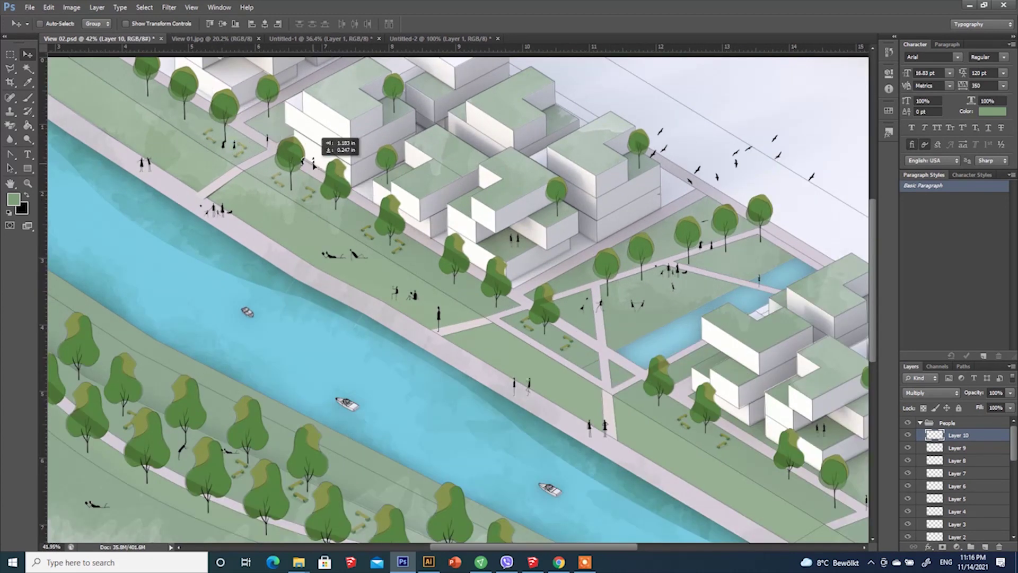
Copy the two leaning seated figures from Untitled-1 into View 02 and scale them to about 34% at the benches near the lying figures.
{"action": "left_click", "coordinate": [9, 53]}
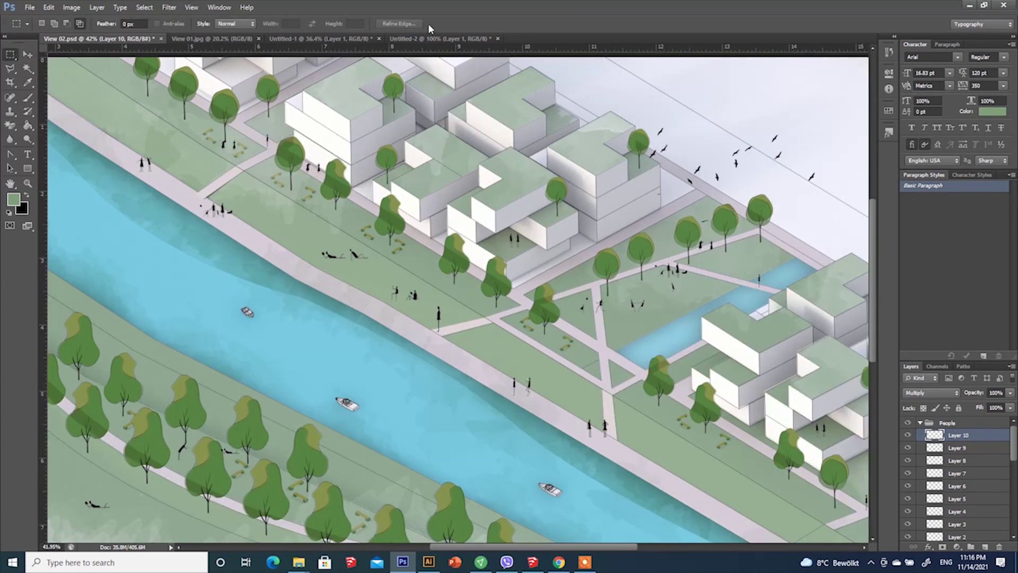
{"action": "left_click", "coordinate": [310, 40]}
{"action": "left_click_drag", "start_coordinate": [368, 284], "coordinate": [285, 208]}
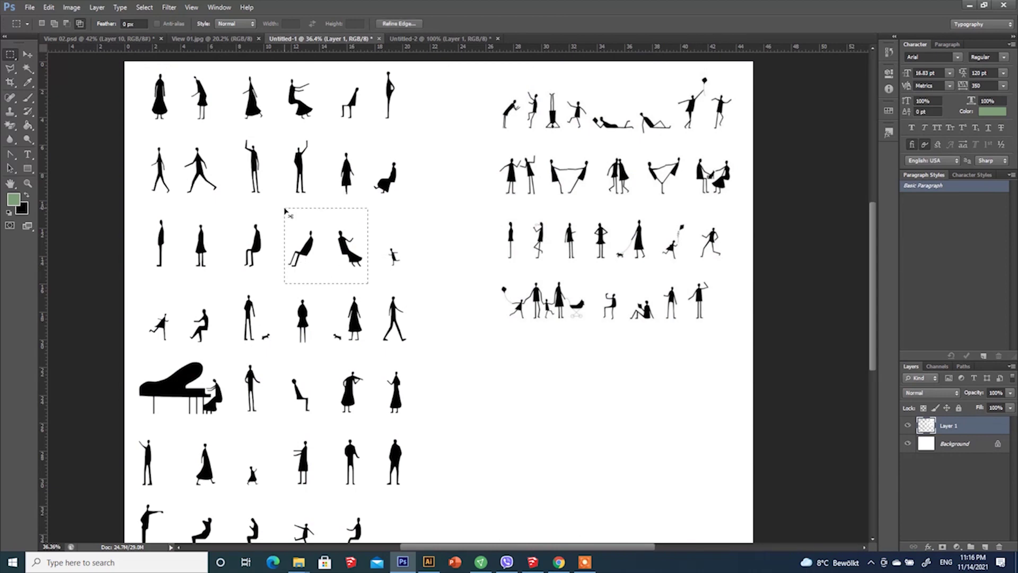
{"action": "left_click", "coordinate": [119, 40]}
{"action": "key", "text": "ctrl+t"}
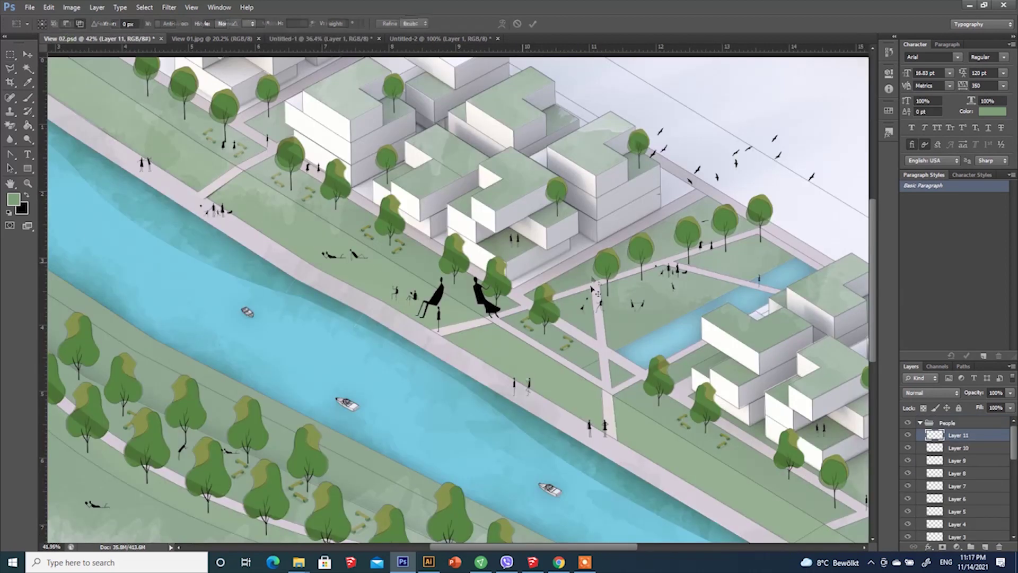
{"action": "left_click_drag", "start_coordinate": [501, 318], "coordinate": [391, 246], "text": "shift"}
{"action": "scroll", "coordinate": [392, 245], "scroll_direction": "up", "scroll_amount": 4, "text": "alt"}
{"action": "scroll", "coordinate": [392, 246], "scroll_direction": "up", "scroll_amount": 5, "text": "alt"}
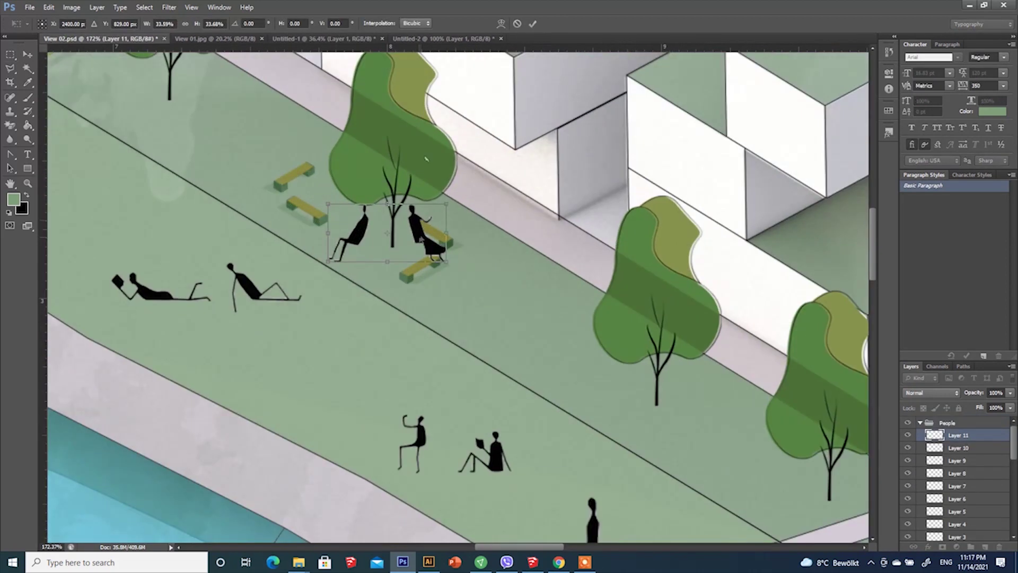
{"action": "left_click", "coordinate": [532, 23]}
Select the seated figure in the long dress, place it on the lower bench beside the tree and scale it to about 80%.
{"action": "scroll", "coordinate": [491, 233], "scroll_direction": "up", "scroll_amount": 2, "text": "alt"}
{"action": "left_click_drag", "start_coordinate": [458, 300], "coordinate": [361, 168]}
{"action": "left_click", "coordinate": [27, 56]}
{"action": "left_click_drag", "start_coordinate": [394, 206], "coordinate": [396, 234]}
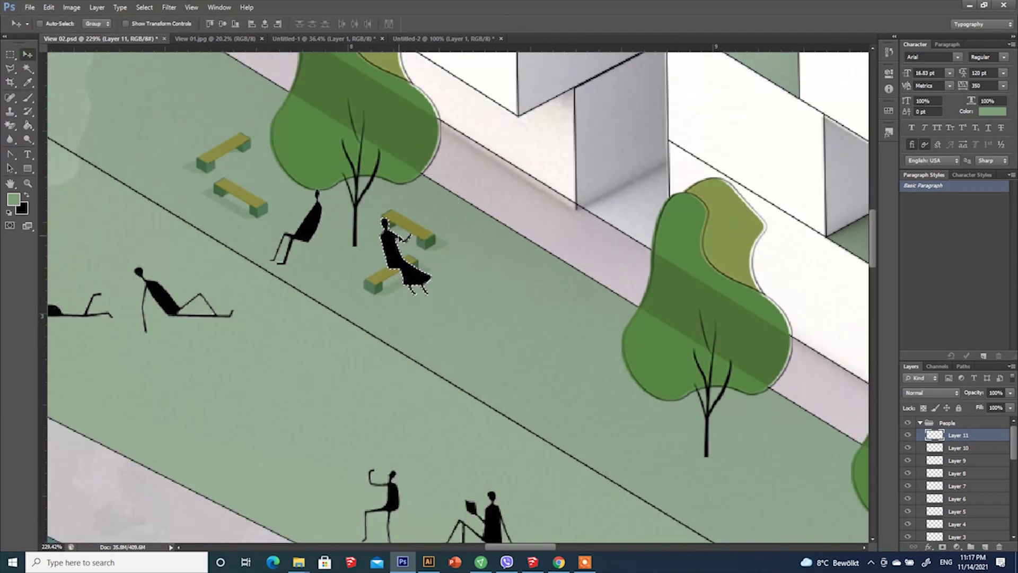
{"action": "key", "text": "ctrl+t"}
{"action": "left_click_drag", "start_coordinate": [431, 294], "coordinate": [411, 268], "text": "shift"}
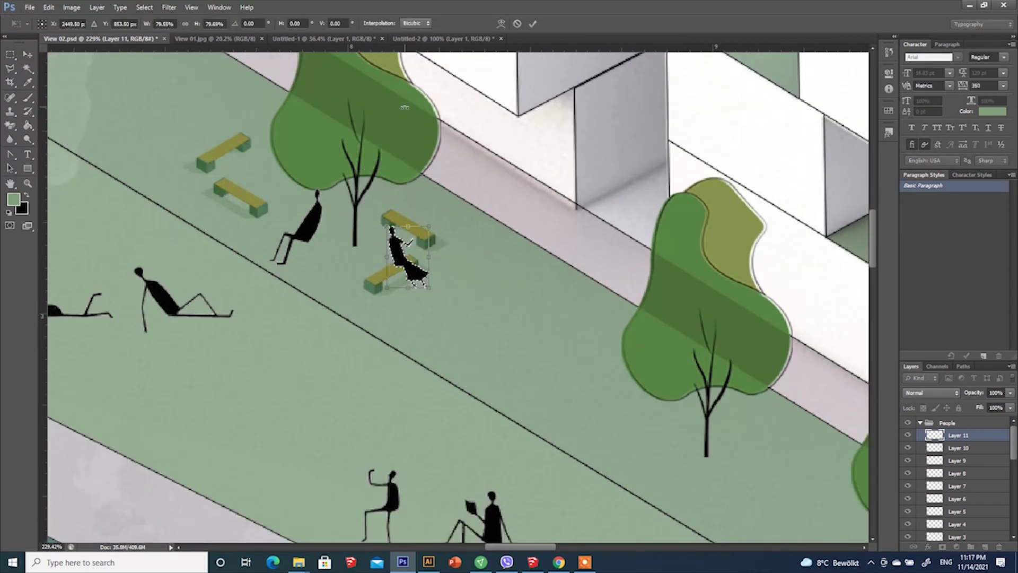
{"action": "left_click", "coordinate": [532, 25]}
Move the other seated figure onto the benches across the tree trunk and scale it down to fit.
{"action": "left_click", "coordinate": [11, 55]}
{"action": "left_click_drag", "start_coordinate": [337, 277], "coordinate": [242, 165]}
{"action": "left_click", "coordinate": [27, 55]}
{"action": "left_click_drag", "start_coordinate": [310, 229], "coordinate": [238, 175]}
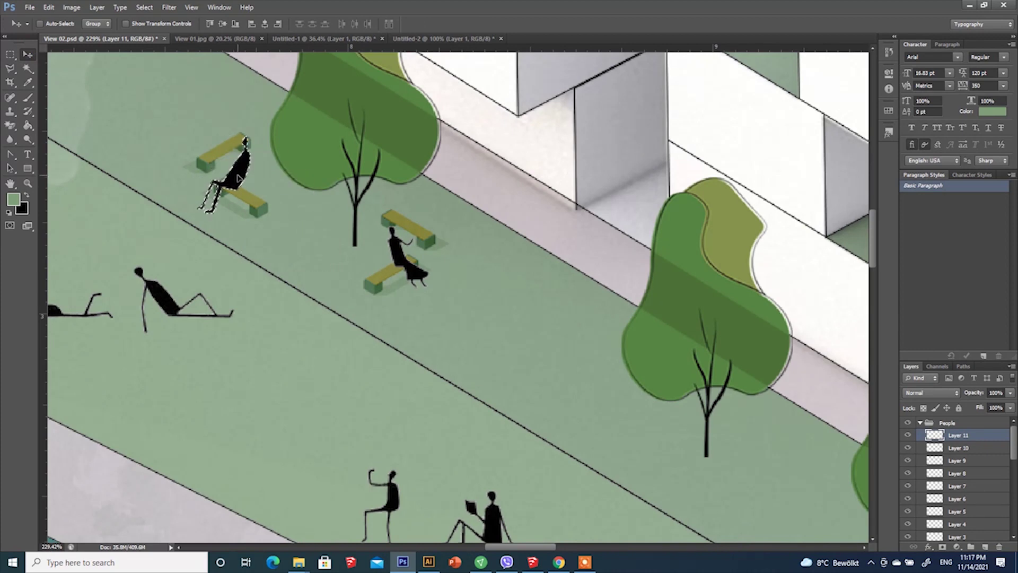
{"action": "key", "text": "ctrl+t"}
{"action": "left_click_drag", "start_coordinate": [198, 214], "coordinate": [212, 193], "text": "shift"}
{"action": "left_click_drag", "start_coordinate": [236, 169], "coordinate": [161, 91]}
{"action": "left_click", "coordinate": [531, 25]}
Copy the seated figure to the benches around other trees on the far riverbank lawns and between the paths.
{"action": "scroll", "coordinate": [326, 202], "scroll_direction": "down", "scroll_amount": 8, "text": "alt"}
{"action": "scroll", "coordinate": [284, 192], "scroll_direction": "down", "scroll_amount": 1, "text": "alt"}
{"action": "left_click_drag", "start_coordinate": [481, 245], "coordinate": [99, 103], "text": "alt"}
{"action": "scroll", "coordinate": [478, 133], "scroll_direction": "down", "scroll_amount": 7, "text": "alt"}
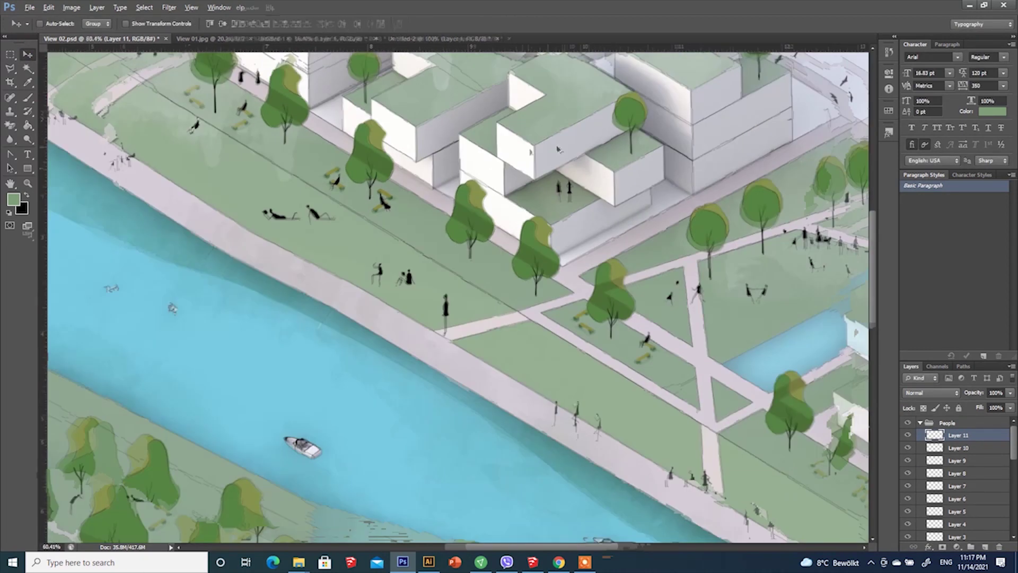
Copy the seated figure to a bench among the near bank's trees, resize it to fit and deselect it.
{"action": "left_click_drag", "start_coordinate": [321, 116], "coordinate": [263, 317], "text": "alt"}
{"action": "scroll", "coordinate": [292, 406], "scroll_direction": "up", "scroll_amount": 13, "text": "alt"}
{"action": "key", "text": "ctrl+t"}
{"action": "left_click", "coordinate": [532, 24]}
{"action": "left_click", "coordinate": [8, 56]}
{"action": "left_click", "coordinate": [355, 214]}
{"action": "scroll", "coordinate": [355, 214], "scroll_direction": "down", "scroll_amount": 18, "text": "alt"}
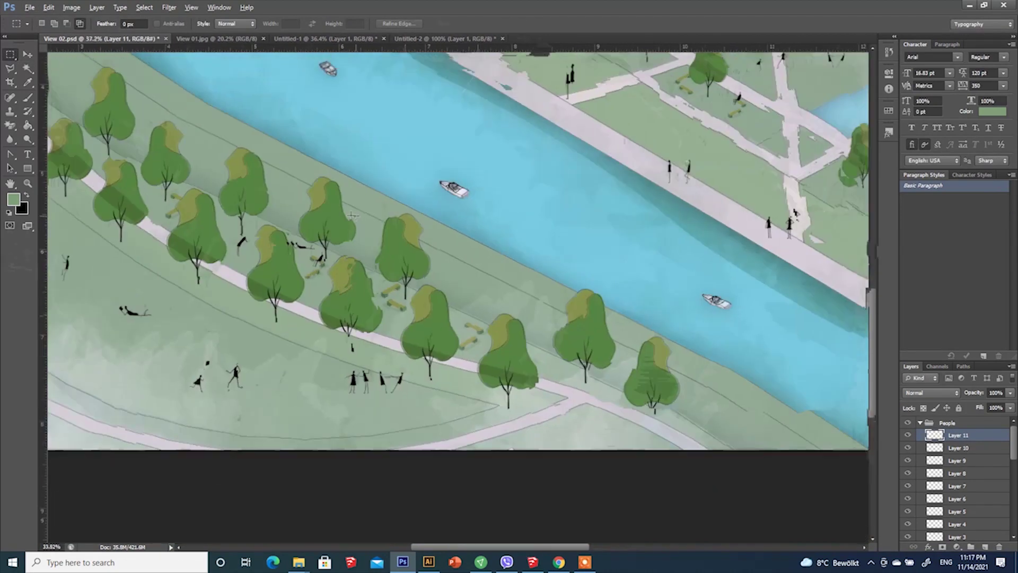
Create a group named Bushes above the Trees group, paste the bush and grass artwork, and put its layer inside the group.
{"action": "scroll", "coordinate": [401, 154], "scroll_direction": "up", "scroll_amount": 7, "text": "alt"}
{"action": "scroll", "coordinate": [402, 159], "scroll_direction": "down", "scroll_amount": 2, "text": "alt"}
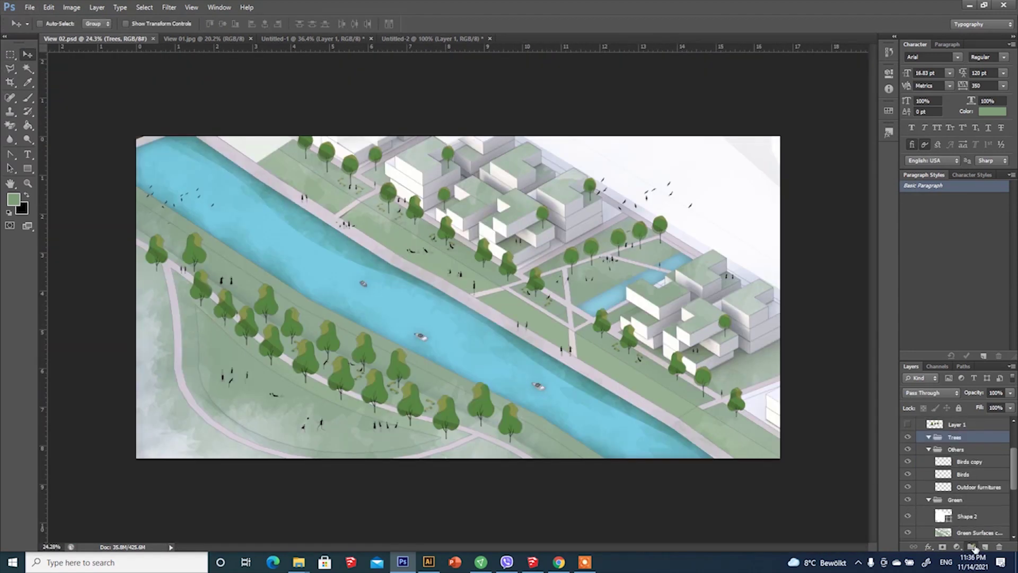
{"action": "left_click", "coordinate": [973, 546]}
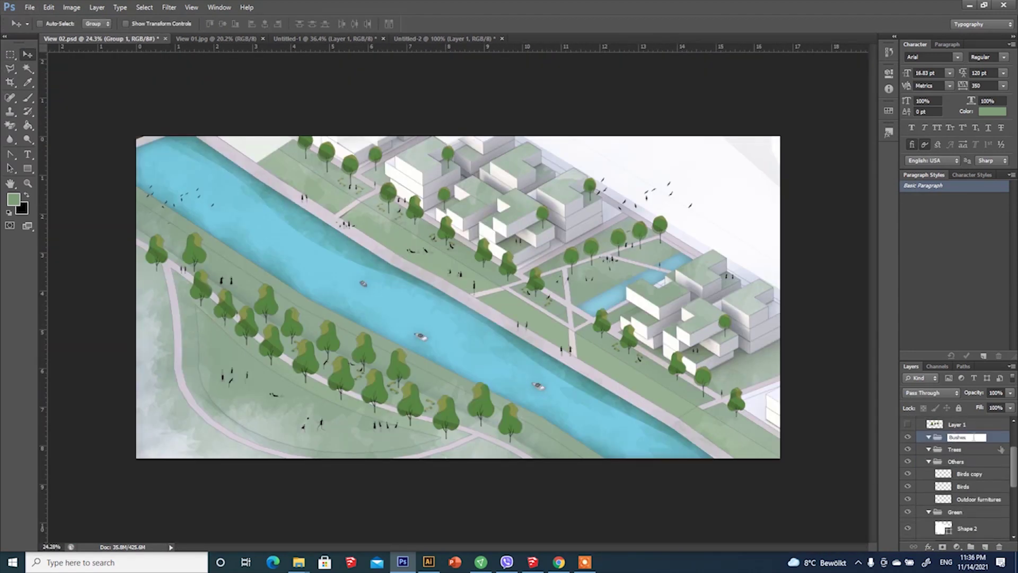
{"action": "key", "text": "Return"}
{"action": "key", "text": "ctrl+v"}
{"action": "left_click", "coordinate": [552, 180]}
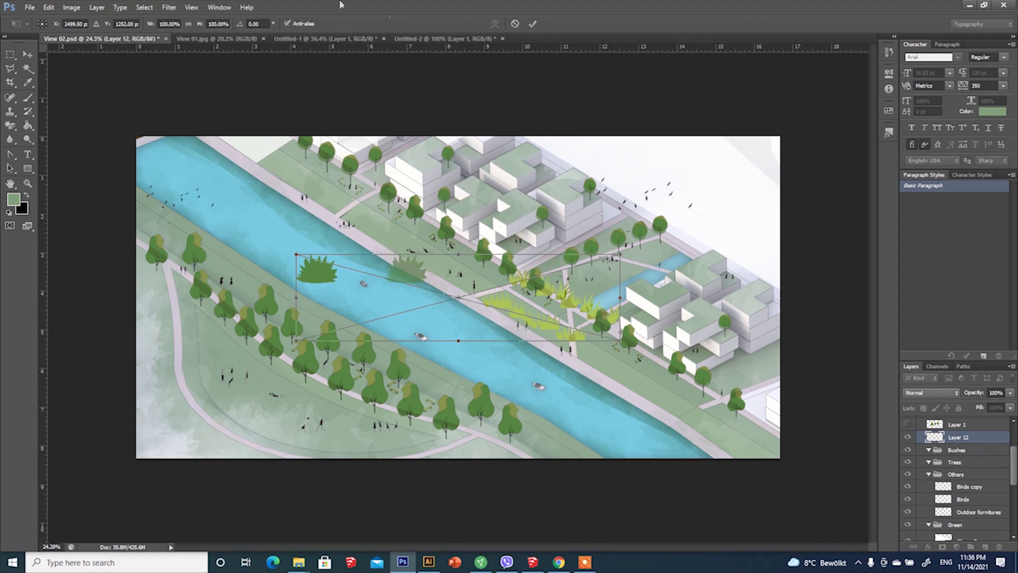
{"action": "left_click", "coordinate": [532, 24]}
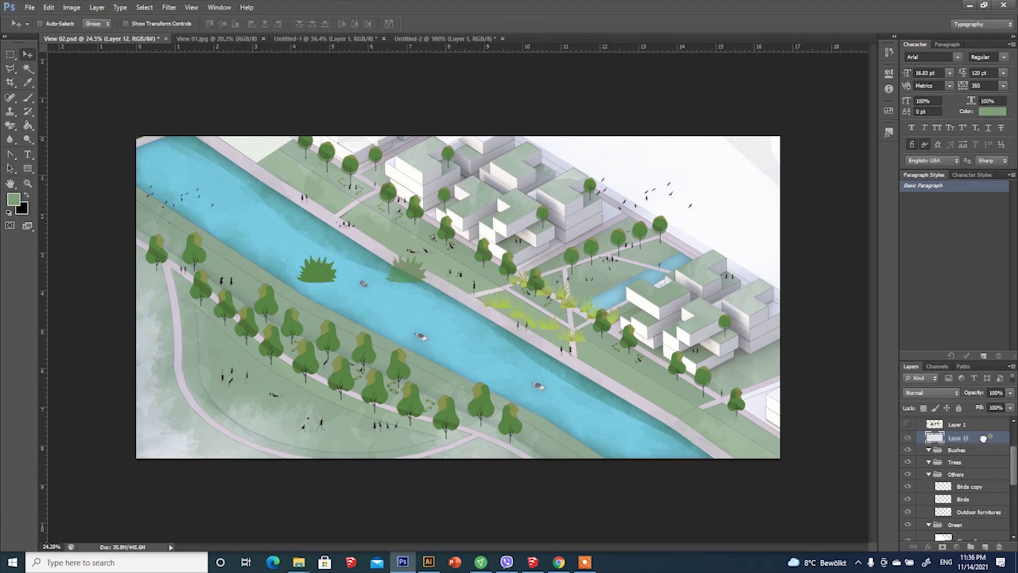
{"action": "left_click_drag", "start_coordinate": [979, 454], "coordinate": [979, 450]}
Copy the lasso-selected yellow-green grass strip onto its own layer in the Bushes group and hide the source artwork layer.
{"action": "scroll", "coordinate": [522, 286], "scroll_direction": "up", "scroll_amount": 3, "text": "alt"}
{"action": "key", "text": "l"}
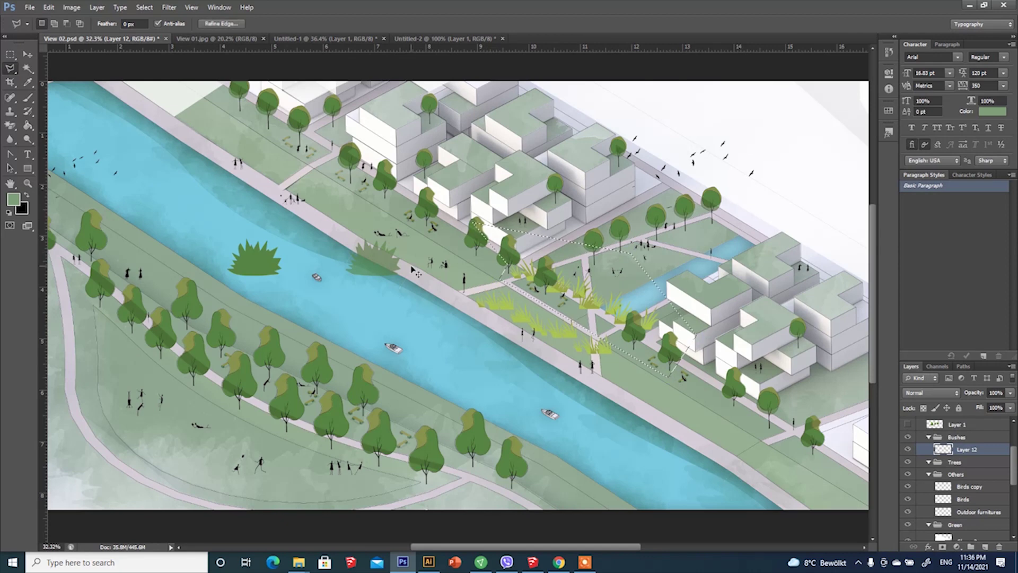
{"action": "left_click", "coordinate": [909, 449]}
{"action": "key", "text": "ctrl+v"}
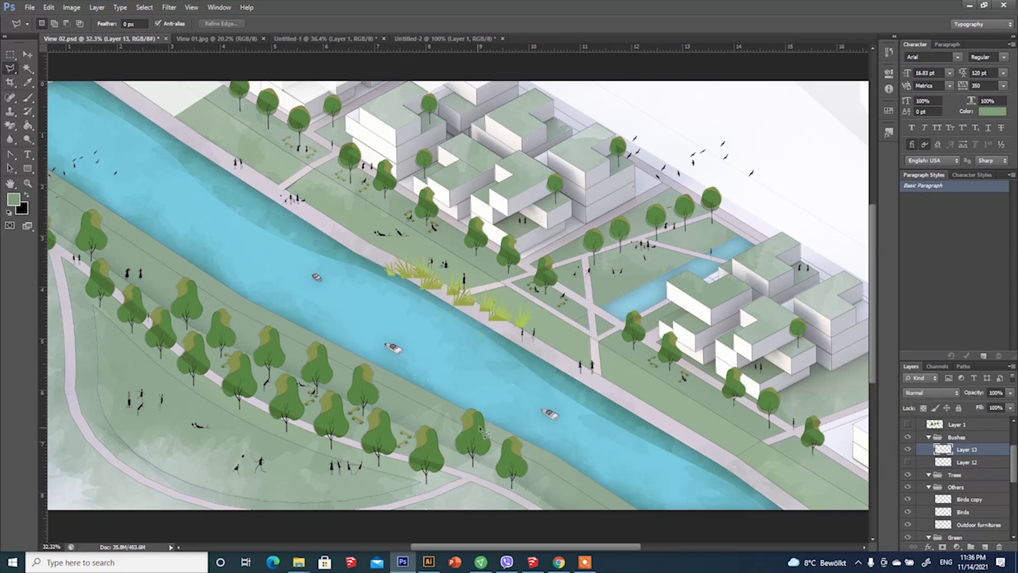
Move the grass strip to the far riverbank's water edge below the path junction and scale it to about 40%.
{"action": "left_click", "coordinate": [26, 56]}
{"action": "left_click_drag", "start_coordinate": [456, 292], "coordinate": [593, 391]}
{"action": "key", "text": "ctrl+t"}
{"action": "scroll", "coordinate": [716, 455], "scroll_direction": "up", "scroll_amount": 6, "text": "alt"}
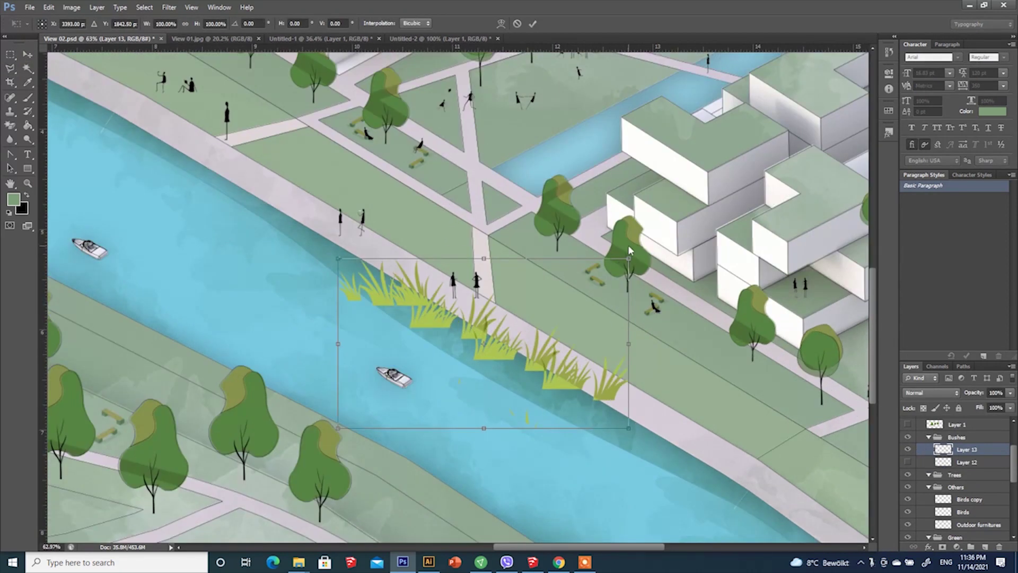
{"action": "left_click_drag", "start_coordinate": [629, 259], "coordinate": [505, 334], "text": "shift"}
{"action": "left_click_drag", "start_coordinate": [465, 396], "coordinate": [575, 398]}
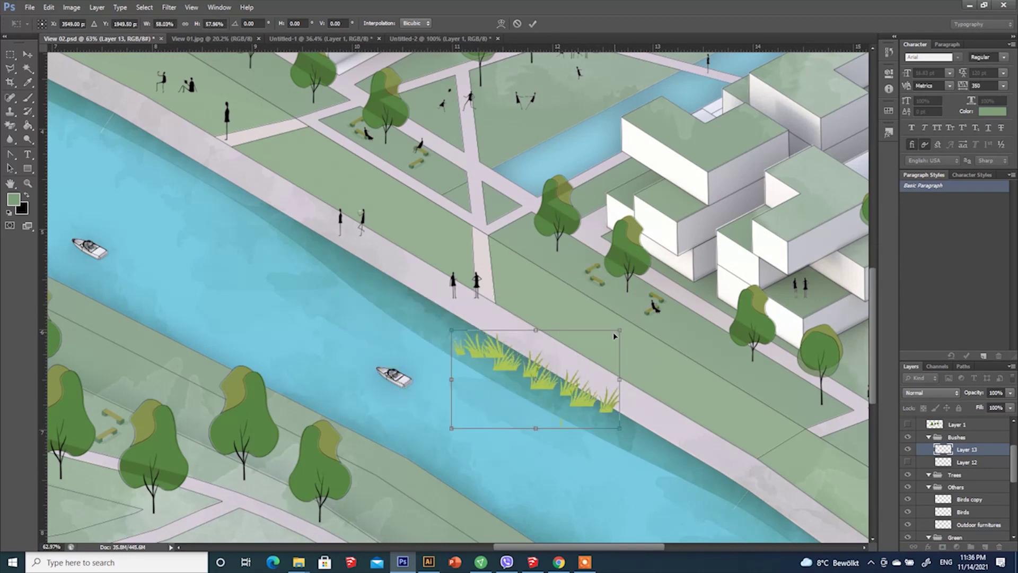
{"action": "left_click_drag", "start_coordinate": [615, 336], "coordinate": [579, 355], "text": "shift"}
{"action": "left_click_drag", "start_coordinate": [549, 405], "coordinate": [574, 386]}
{"action": "left_click_drag", "start_coordinate": [603, 338], "coordinate": [594, 345], "text": "shift"}
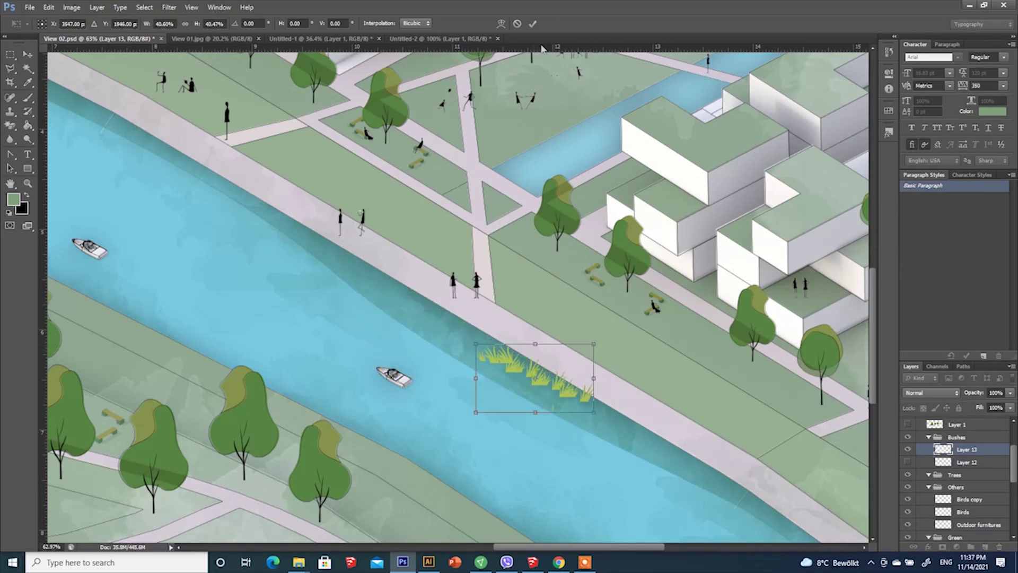
{"action": "left_click", "coordinate": [532, 24]}
Erase the stray grass remnants in the water below the strip with a smaller soft round Eraser.
{"action": "scroll", "coordinate": [603, 388], "scroll_direction": "up", "scroll_amount": 3, "text": "alt"}
{"action": "right_click", "coordinate": [12, 113]}
{"action": "right_click", "coordinate": [11, 126]}
{"action": "left_click", "coordinate": [45, 124]}
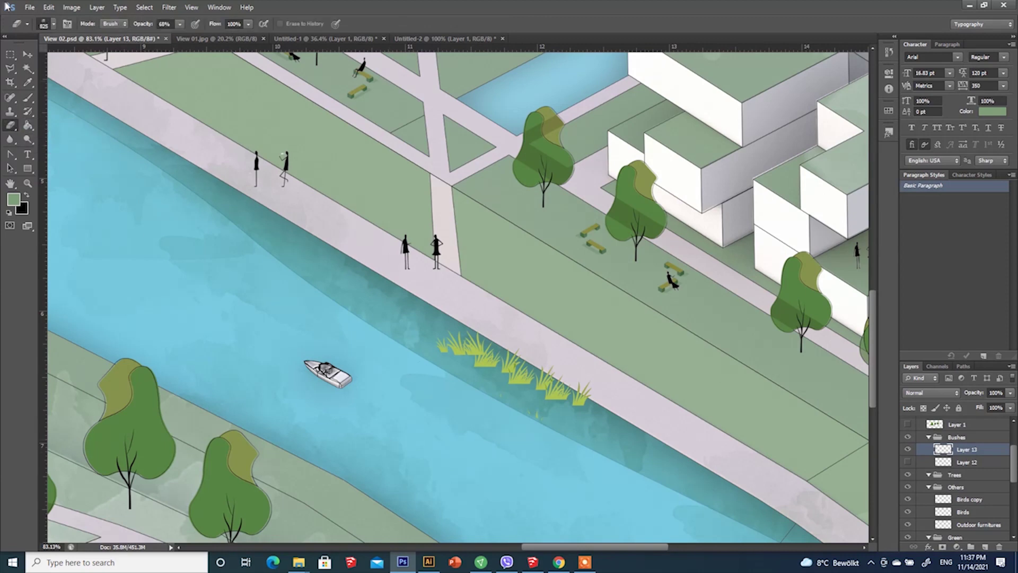
{"action": "left_click", "coordinate": [54, 24]}
{"action": "left_click_drag", "start_coordinate": [174, 289], "coordinate": [174, 109]}
{"action": "left_click", "coordinate": [30, 112]}
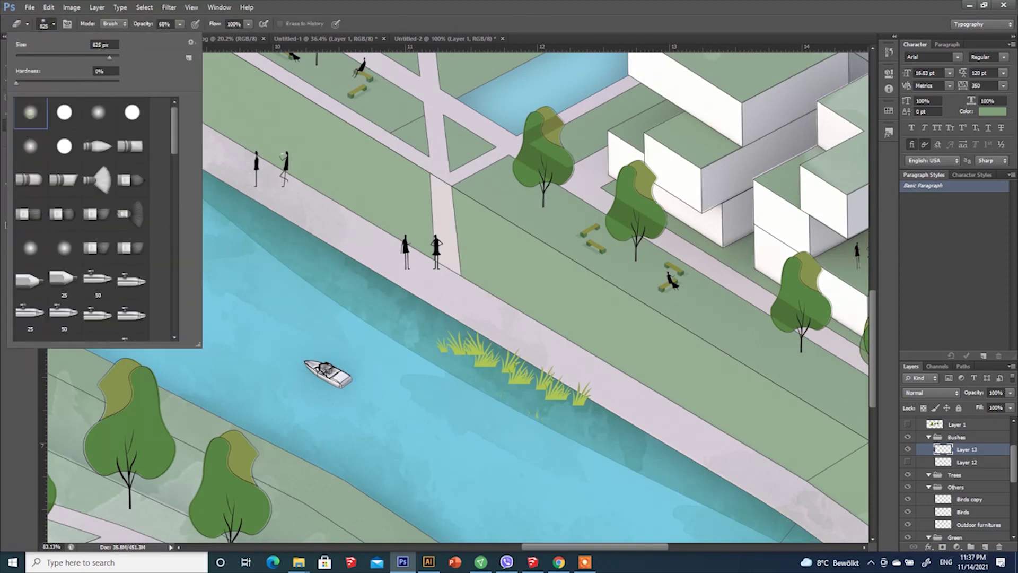
{"action": "left_click", "coordinate": [45, 58]}
{"action": "mouse_move", "coordinate": [539, 428]}
{"action": "left_mouse_down"}
{"action": "mouse_move", "coordinate": [509, 403]}
{"action": "mouse_move", "coordinate": [493, 367]}
{"action": "left_mouse_up"}
{"action": "scroll", "coordinate": [178, 221], "scroll_direction": "down", "scroll_amount": 3, "text": "alt"}
Try Color Burn on the grass layer, and set its blend mode to Multiply.
{"action": "left_click", "coordinate": [28, 55]}
{"action": "scroll", "coordinate": [327, 298], "scroll_direction": "down", "scroll_amount": 2, "text": "alt"}
{"action": "left_click_drag", "start_coordinate": [403, 330], "coordinate": [404, 333]}
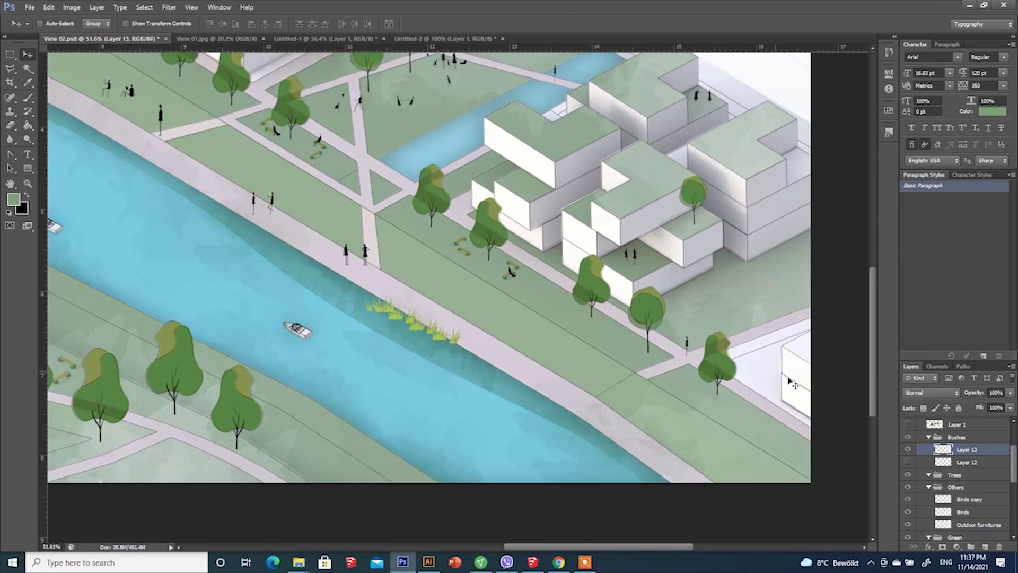
{"action": "left_click", "coordinate": [931, 393]}
{"action": "left_click", "coordinate": [933, 251]}
{"action": "left_click", "coordinate": [931, 392]}
{"action": "left_click", "coordinate": [934, 166]}
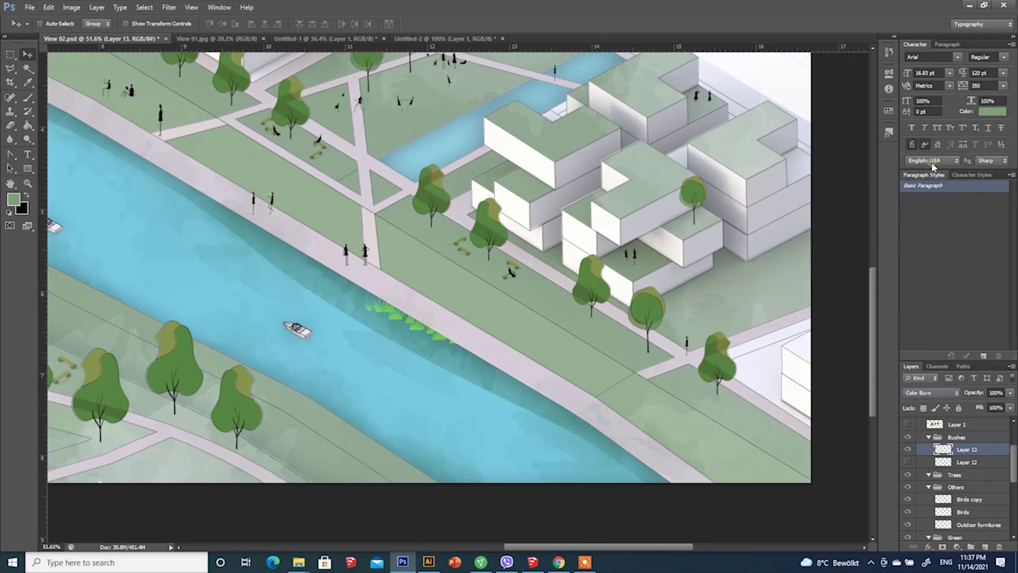
{"action": "left_click", "coordinate": [939, 392]}
{"action": "left_click", "coordinate": [929, 156]}
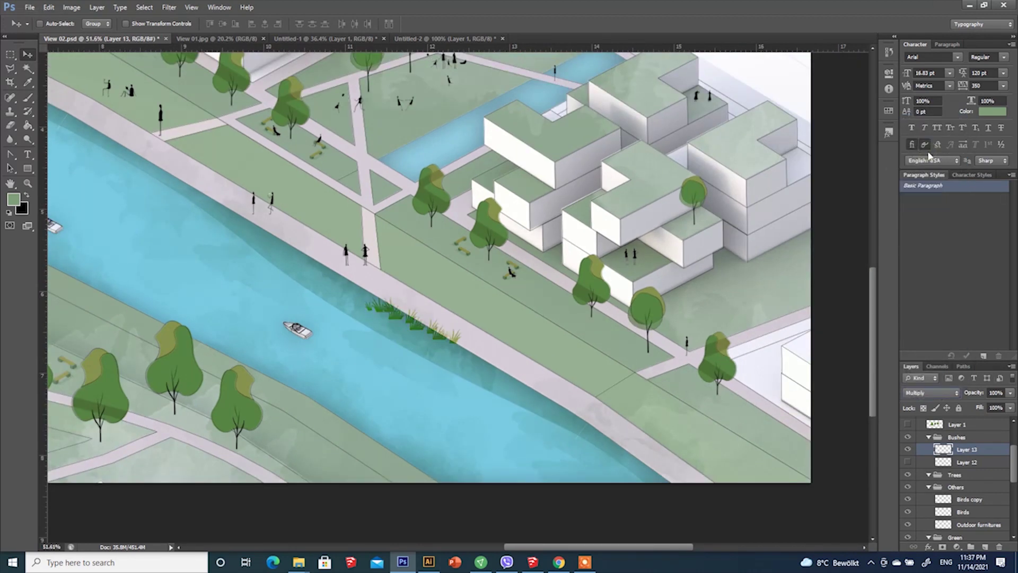
Select the grass strip and copy it upstream along the far bank's water edge, fitting it to the shoreline.
{"action": "left_click", "coordinate": [13, 54]}
{"action": "left_click_drag", "start_coordinate": [377, 270], "coordinate": [378, 270]}
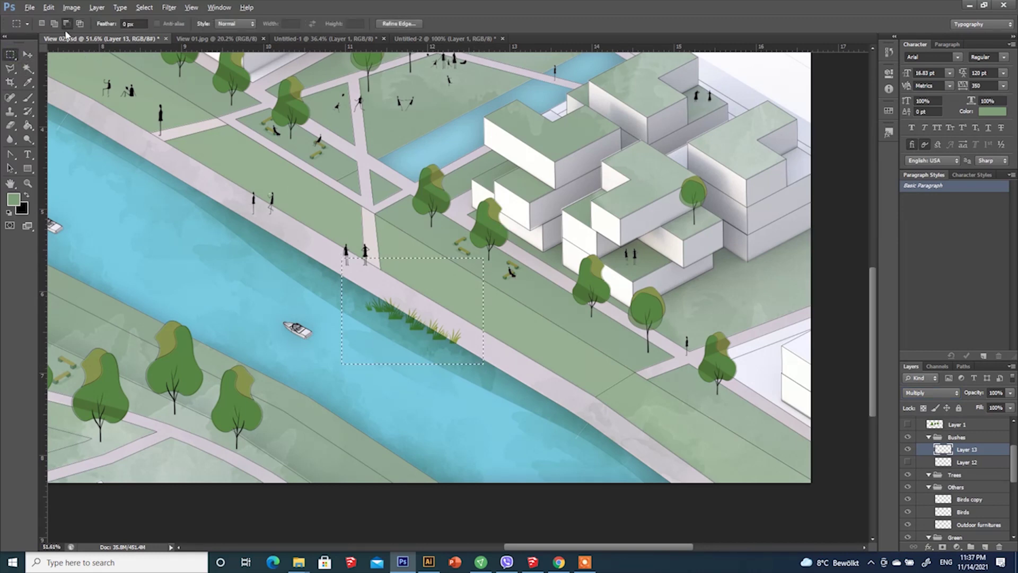
{"action": "key", "text": "v"}
{"action": "left_click_drag", "start_coordinate": [445, 305], "coordinate": [358, 257], "text": "alt"}
{"action": "scroll", "coordinate": [369, 303], "scroll_direction": "up", "scroll_amount": 2, "text": "alt"}
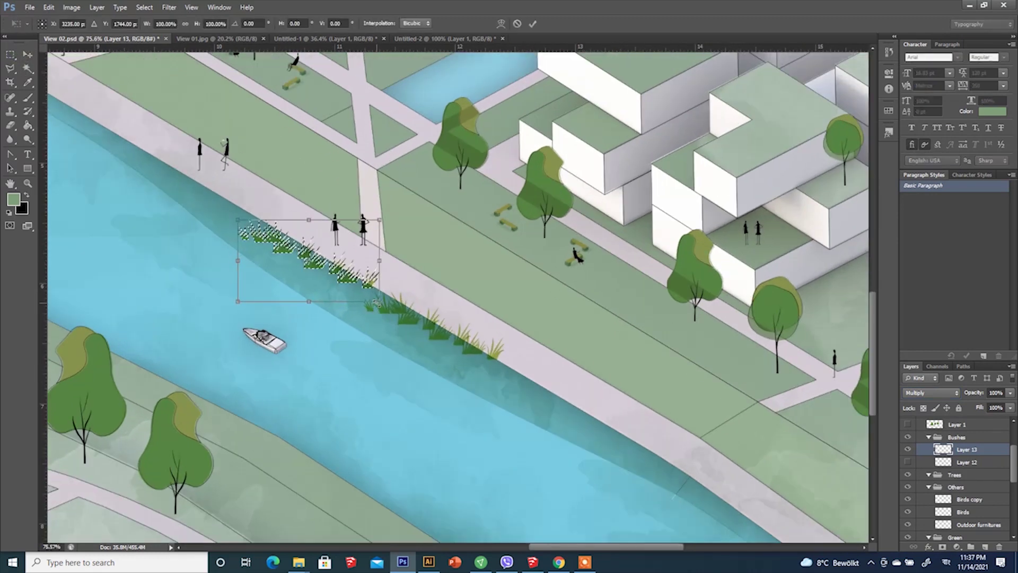
{"action": "scroll", "coordinate": [509, 217], "scroll_direction": "down", "scroll_amount": 3, "text": "alt"}
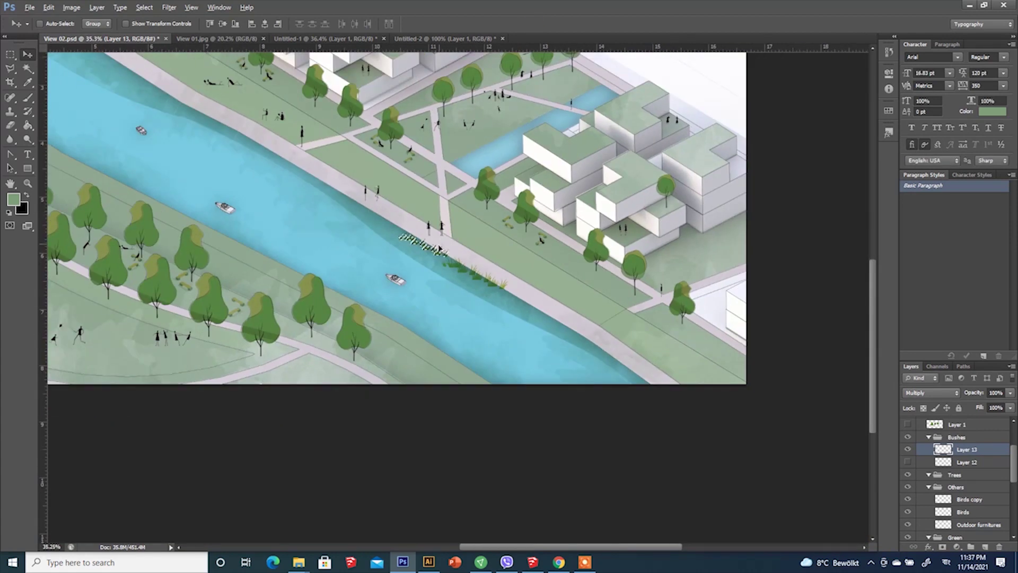
Select the whole planted grass row and copy it downstream along the far bank toward the image's lower edge.
{"action": "key", "text": "m"}
{"action": "left_click_drag", "start_coordinate": [304, 188], "coordinate": [607, 316]}
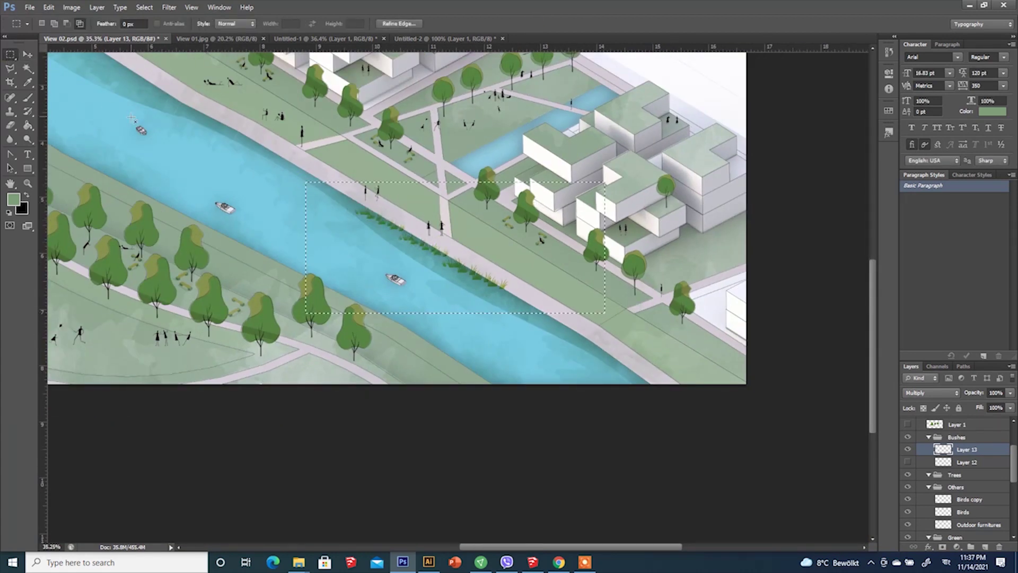
{"action": "left_click", "coordinate": [28, 57]}
{"action": "mouse_move", "coordinate": [471, 271]}
{"action": "left_mouse_down", "text": "alt"}
{"action": "mouse_move", "coordinate": [648, 373]}
{"action": "mouse_move", "coordinate": [603, 351]}
{"action": "left_mouse_up", "text": "alt"}
{"action": "scroll", "coordinate": [634, 385], "scroll_direction": "up", "scroll_amount": 4, "text": "alt"}
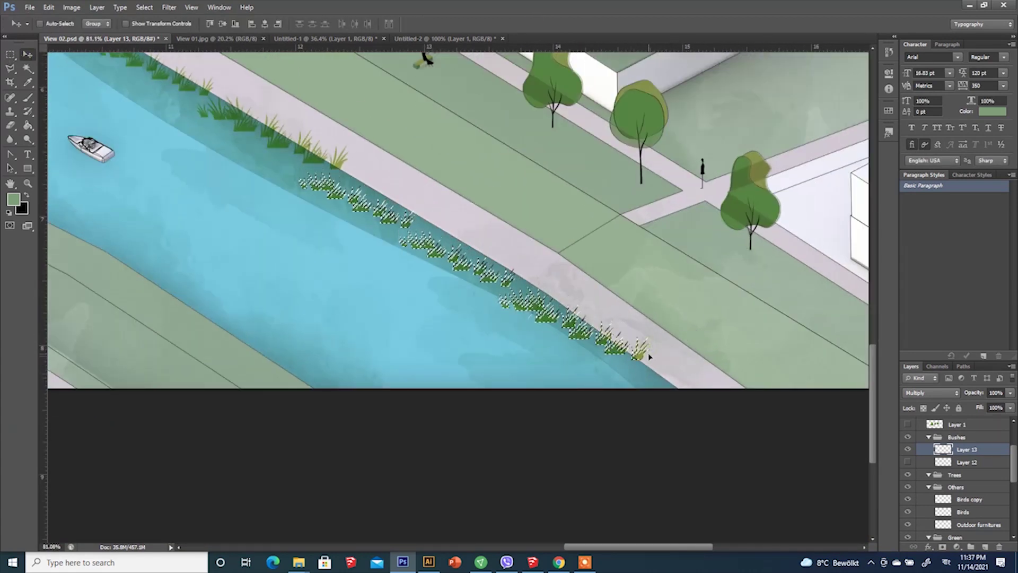
Rotate the downstream grass copy by about 2.78° and align it with the far bank's edge.
{"action": "key", "text": "ctrl+t"}
{"action": "left_click_drag", "start_coordinate": [723, 451], "coordinate": [707, 469]}
{"action": "left_click_drag", "start_coordinate": [601, 336], "coordinate": [622, 335]}
{"action": "left_click_drag", "start_coordinate": [670, 404], "coordinate": [676, 399]}
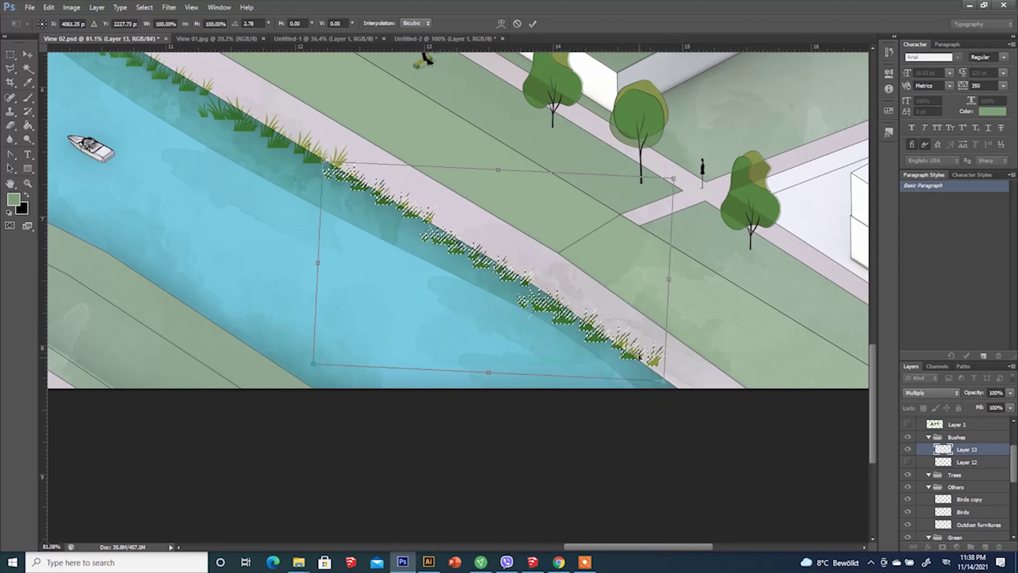
{"action": "left_click_drag", "start_coordinate": [605, 335], "coordinate": [608, 336]}
{"action": "left_click", "coordinate": [534, 23]}
Copy the selected grass row to the upstream stretch of the far bank and transform it to follow the shoreline.
{"action": "scroll", "coordinate": [628, 290], "scroll_direction": "down", "scroll_amount": 4, "text": "alt"}
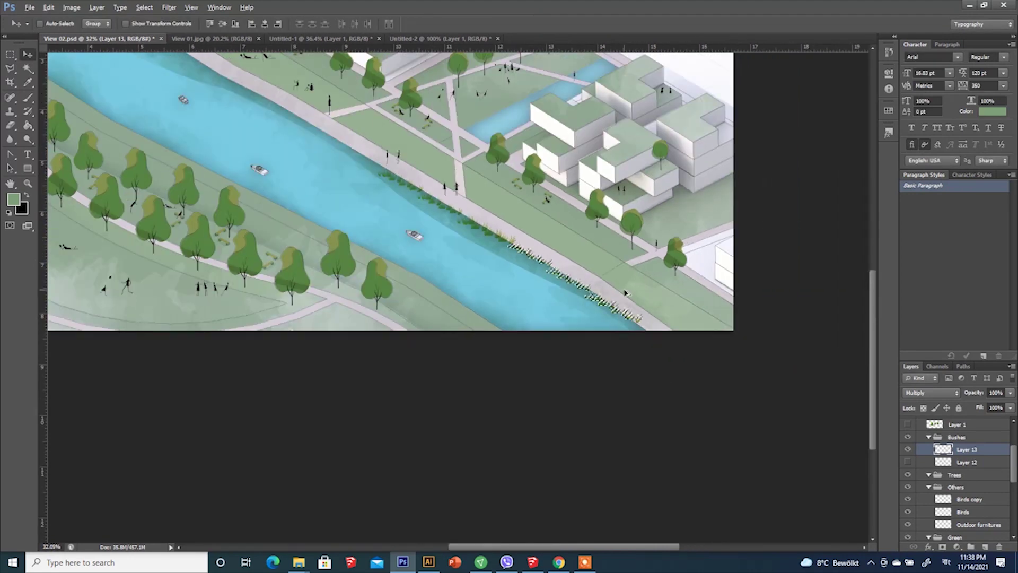
{"action": "left_click_drag", "start_coordinate": [598, 295], "coordinate": [339, 144], "text": "alt"}
{"action": "scroll", "coordinate": [339, 146], "scroll_direction": "up", "scroll_amount": 4, "text": "alt"}
{"action": "key", "text": "ctrl+t"}
{"action": "left_click_drag", "start_coordinate": [417, 202], "coordinate": [488, 213]}
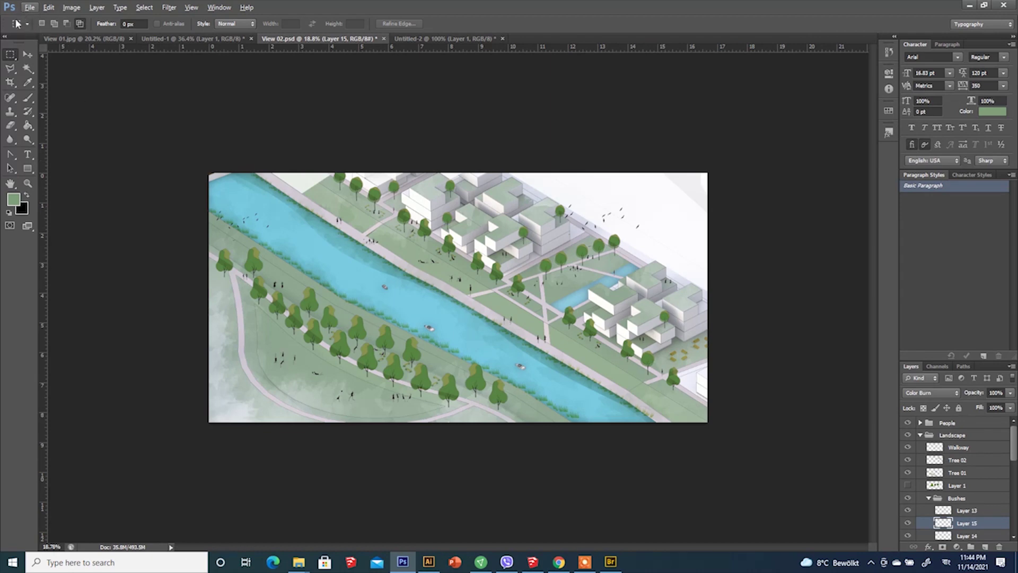
Save the document and export a JPEG copy at maximum quality 10, replacing the View 02 01 file in the Render View folder.
{"action": "left_click", "coordinate": [29, 7]}
{"action": "left_click", "coordinate": [60, 118]}
{"action": "left_click", "coordinate": [29, 8]}
{"action": "left_click", "coordinate": [60, 132]}
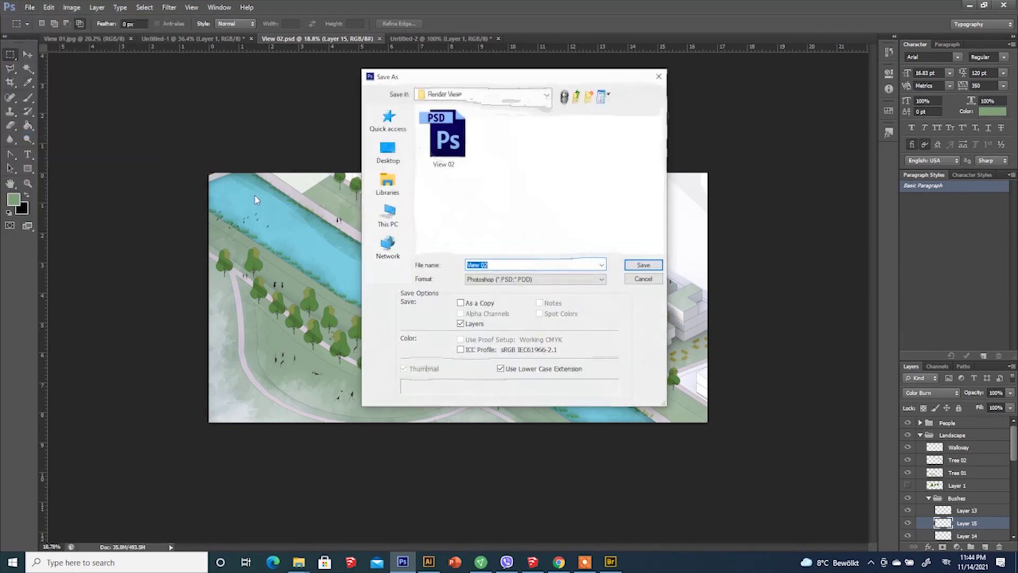
{"action": "left_click", "coordinate": [536, 279]}
{"action": "left_click", "coordinate": [507, 344]}
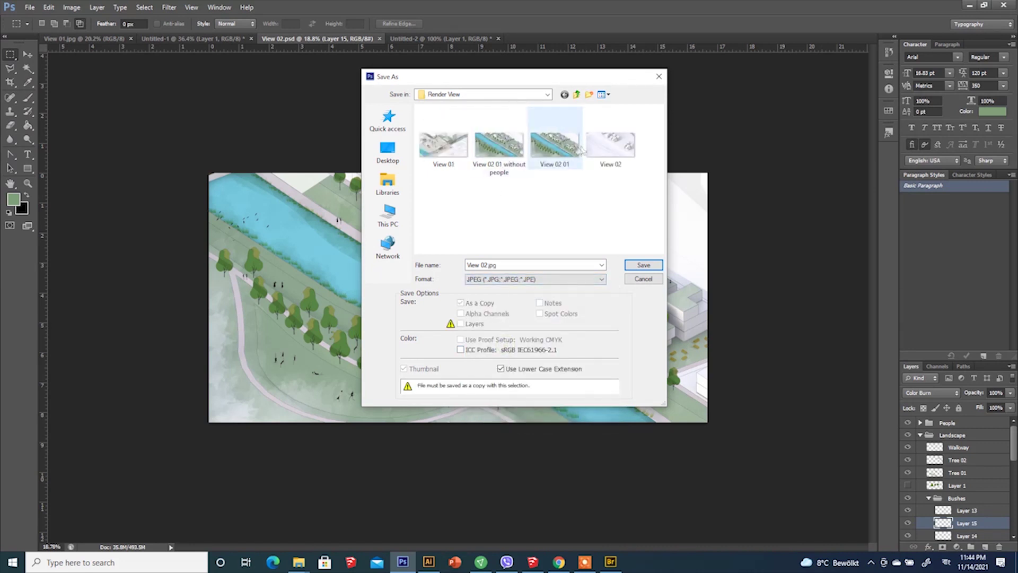
{"action": "left_click", "coordinate": [555, 143]}
{"action": "left_click", "coordinate": [643, 265]}
{"action": "left_click", "coordinate": [460, 204]}
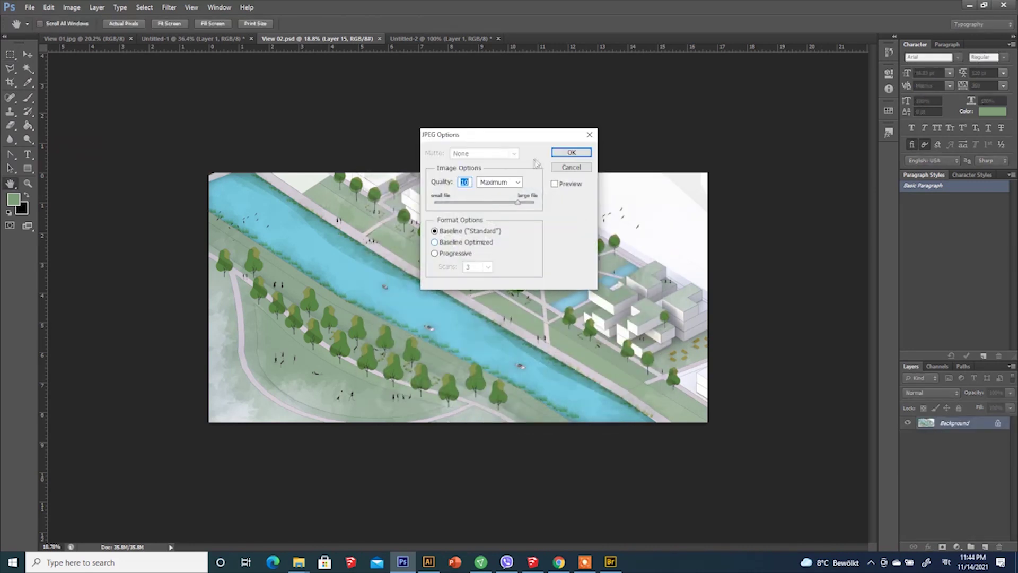
{"action": "left_click", "coordinate": [562, 154]}
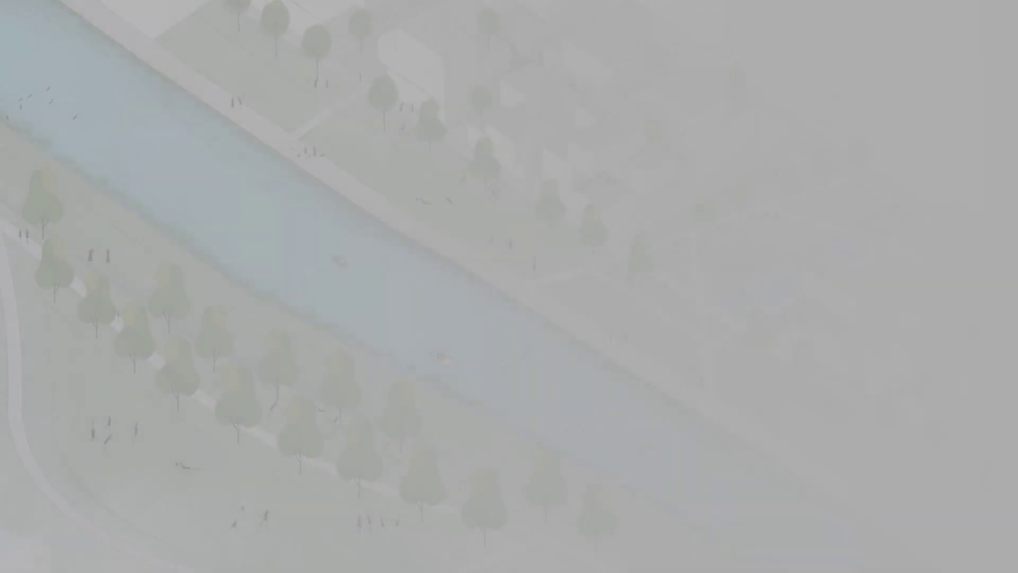